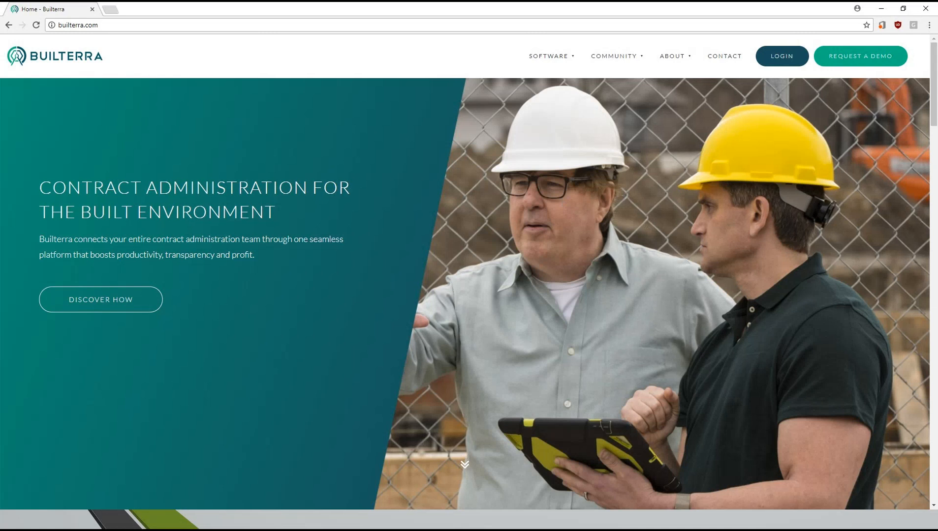
# - Sign in to the Builterra portal with the saved credentials and open the demo account's configuration settings
pyautogui.click(782, 57)
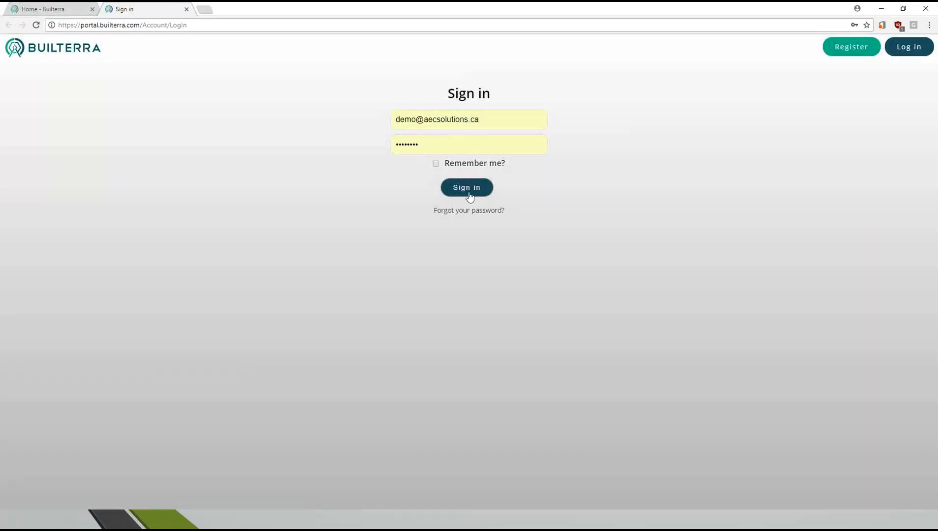
pyautogui.click(471, 191)
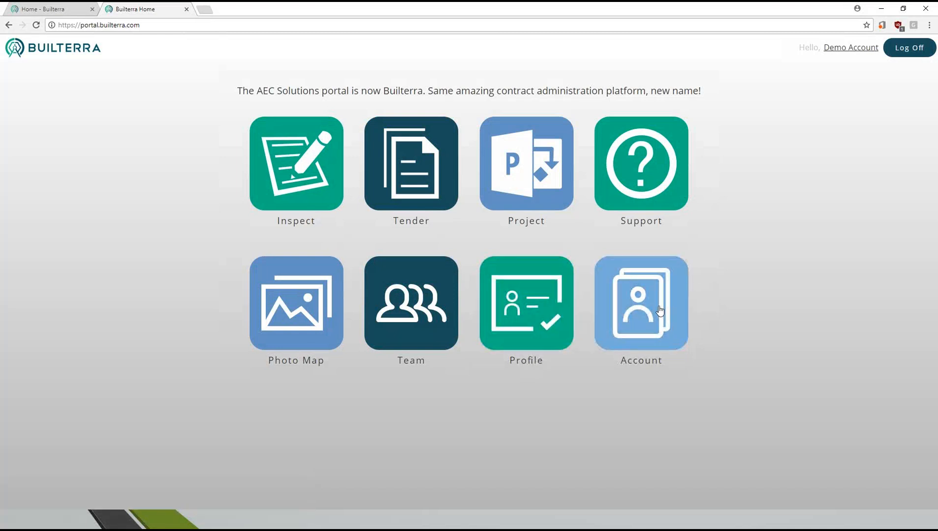
pyautogui.click(685, 326)
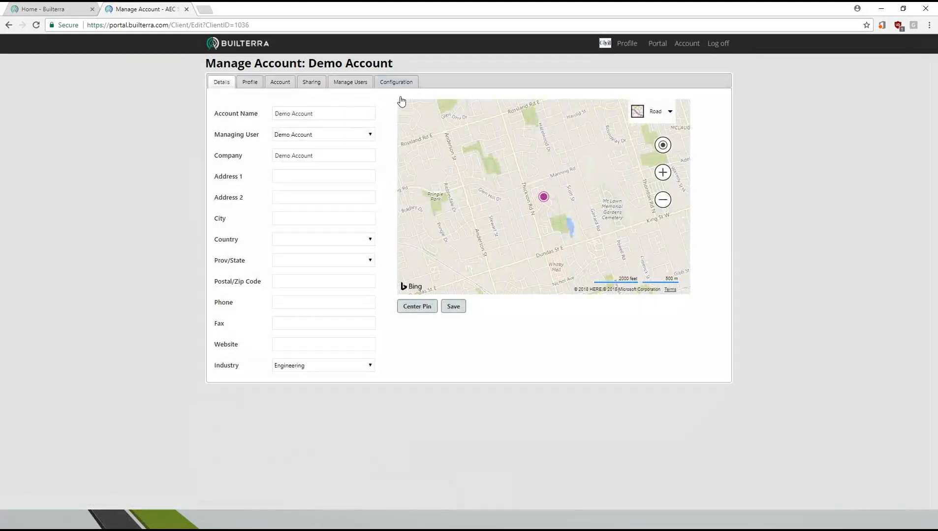
pyautogui.click(395, 80)
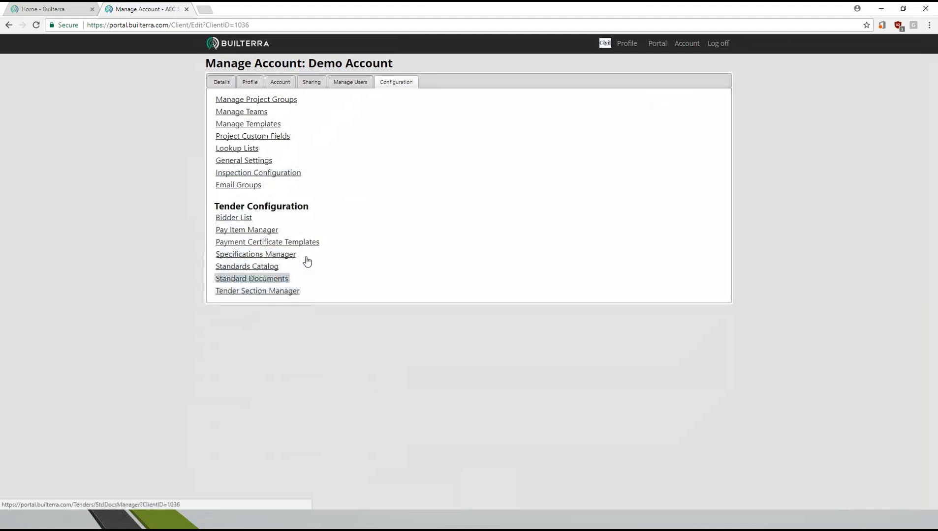
# - Open the Standards Catalog from the portal's tender configuration
pyautogui.click(657, 44)
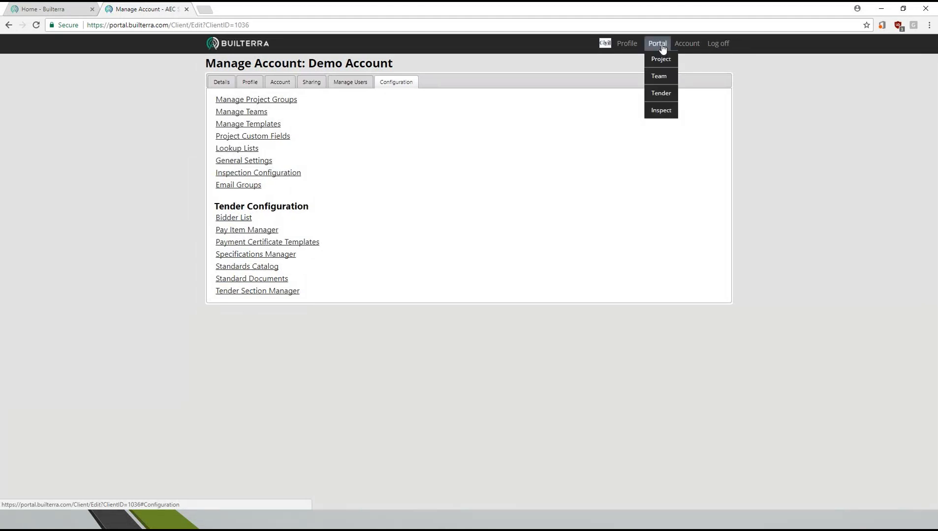
pyautogui.moveTo(664, 98)
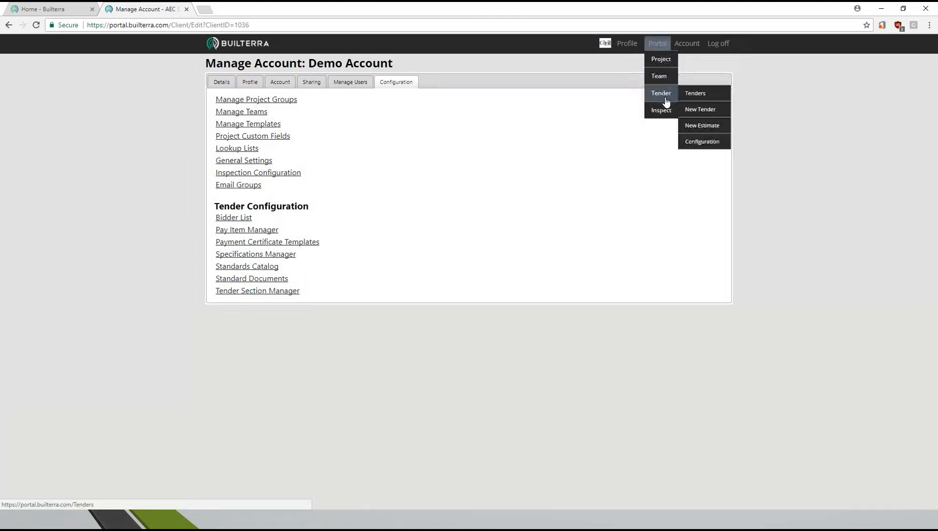
pyautogui.click(695, 143)
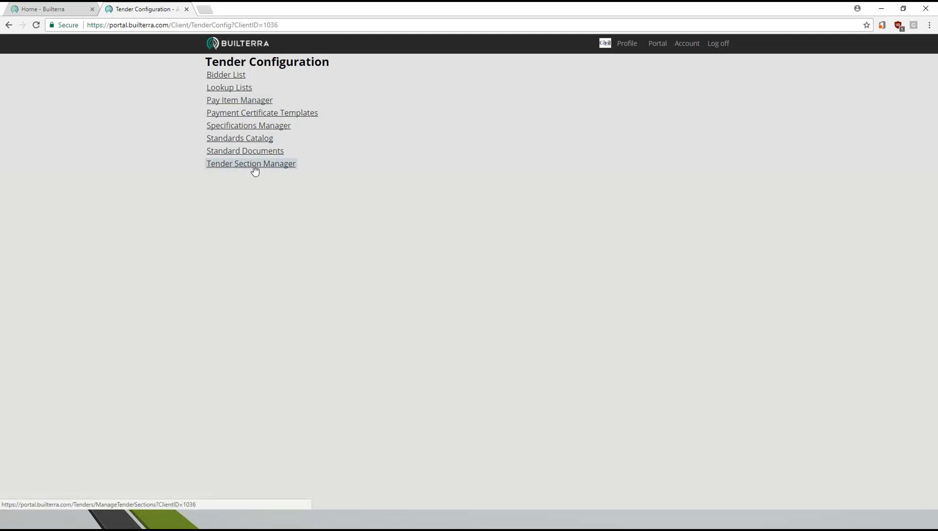
pyautogui.click(239, 140)
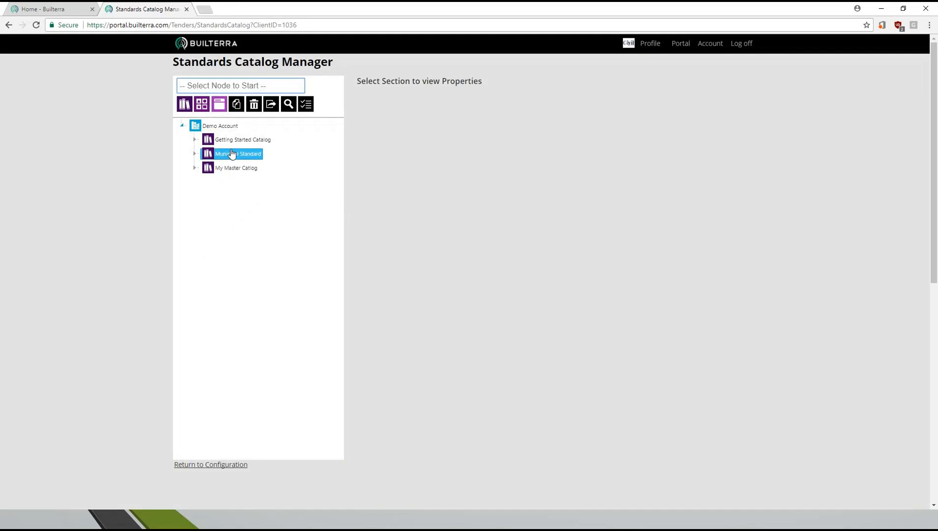
# - Create a catalog named Site Plans under Demo Account
pyautogui.click(219, 126)
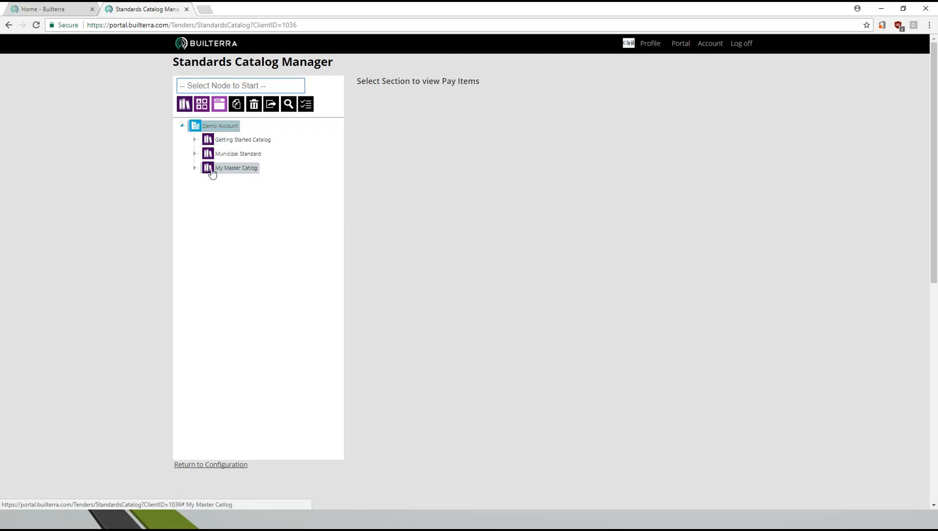
pyautogui.click(195, 140)
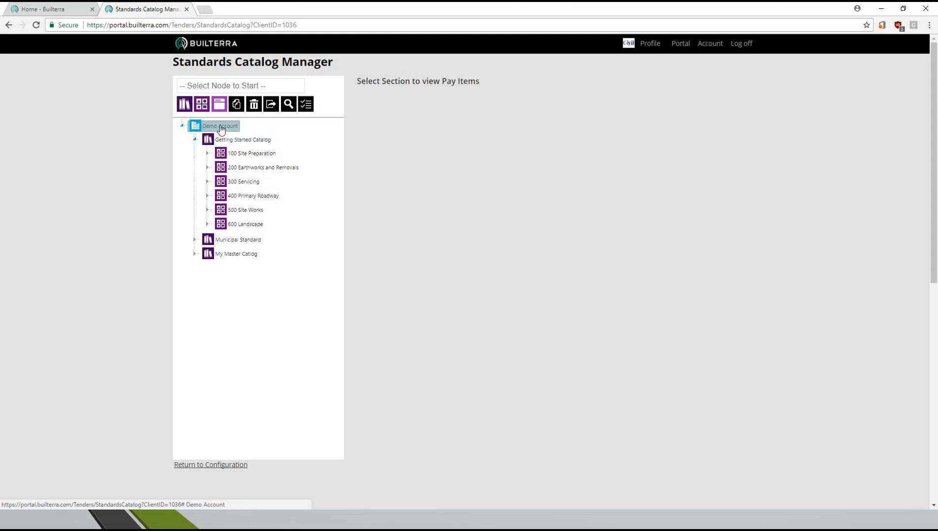
pyautogui.click(215, 85)
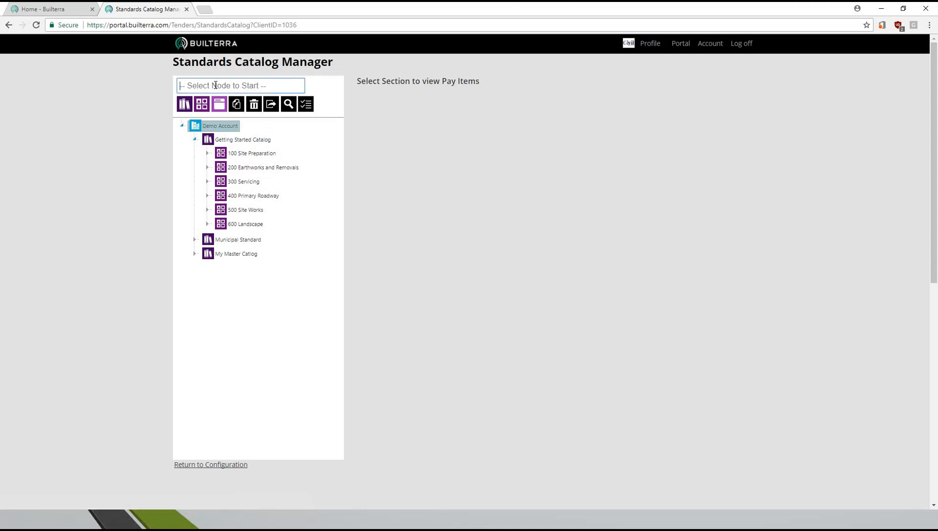
pyautogui.write('Site Plans')
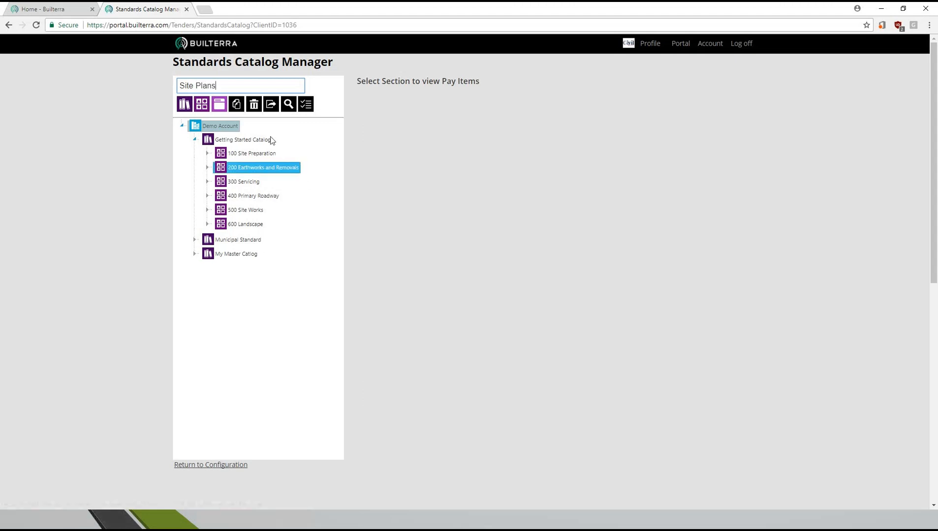
pyautogui.click(185, 105)
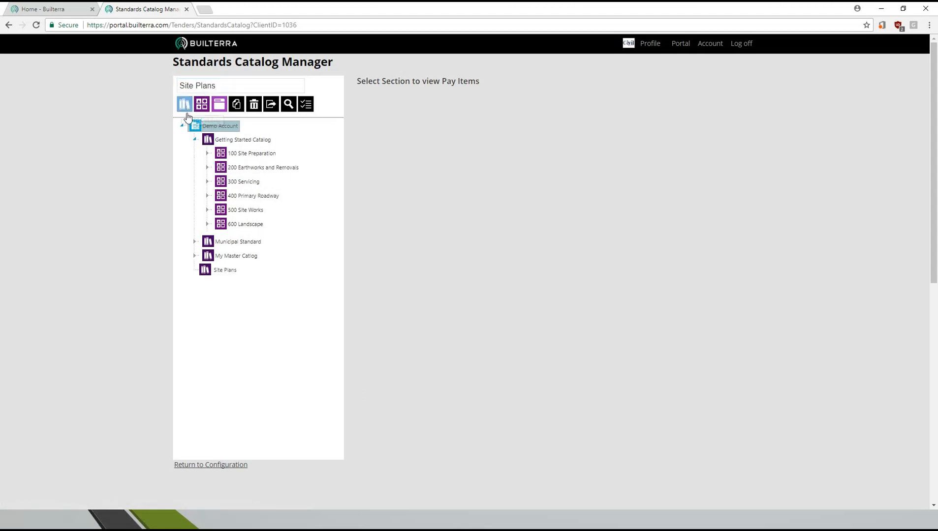
# - Add a category named Section 1 to the Site Plans catalog
pyautogui.click(220, 270)
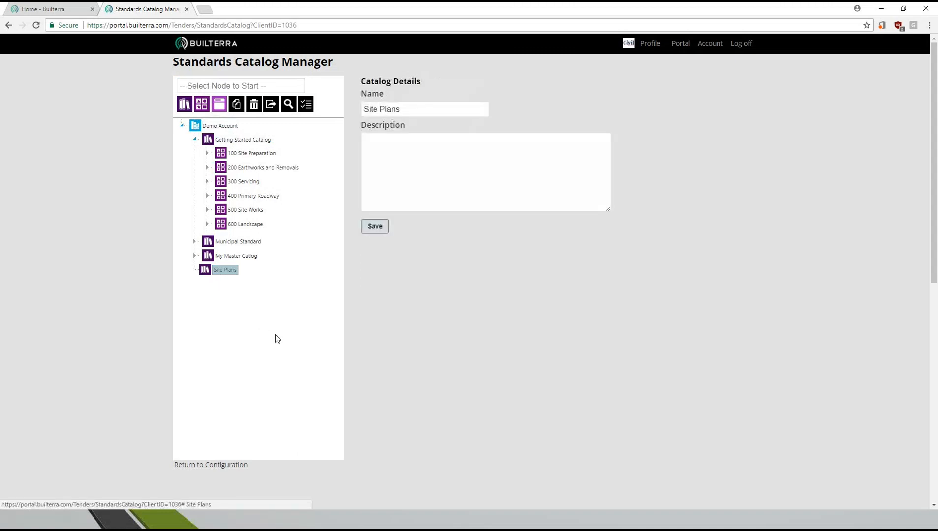
pyautogui.click(217, 87)
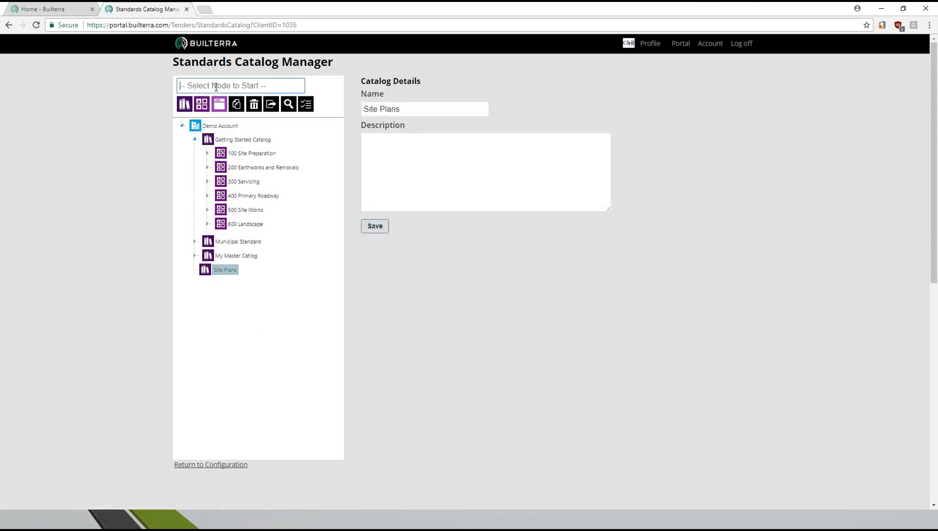
pyautogui.write('Section 1')
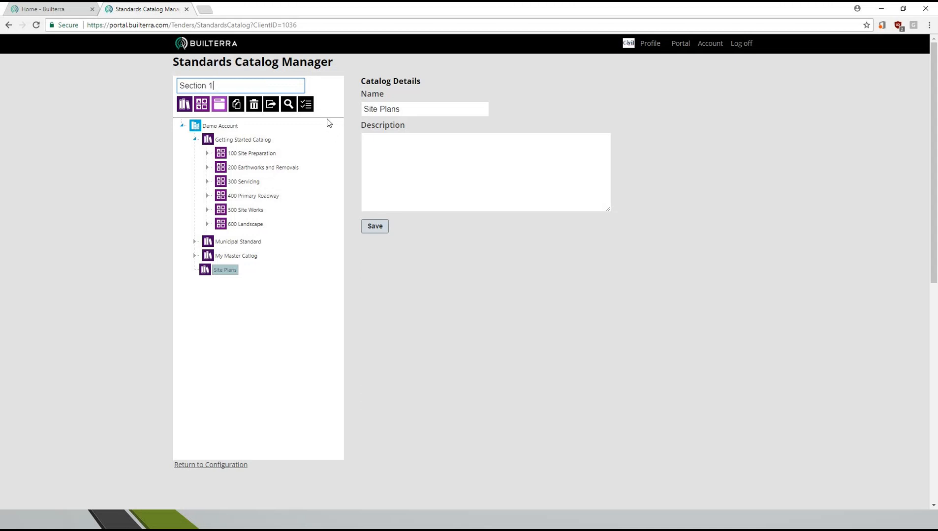
pyautogui.click(206, 108)
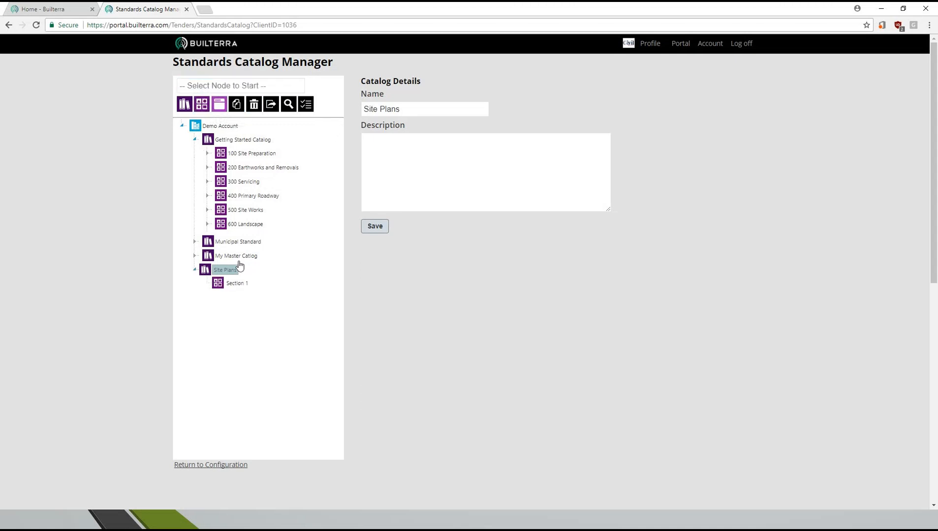
# - Add a section coded 100.1 under the Section 1 category
pyautogui.click(238, 285)
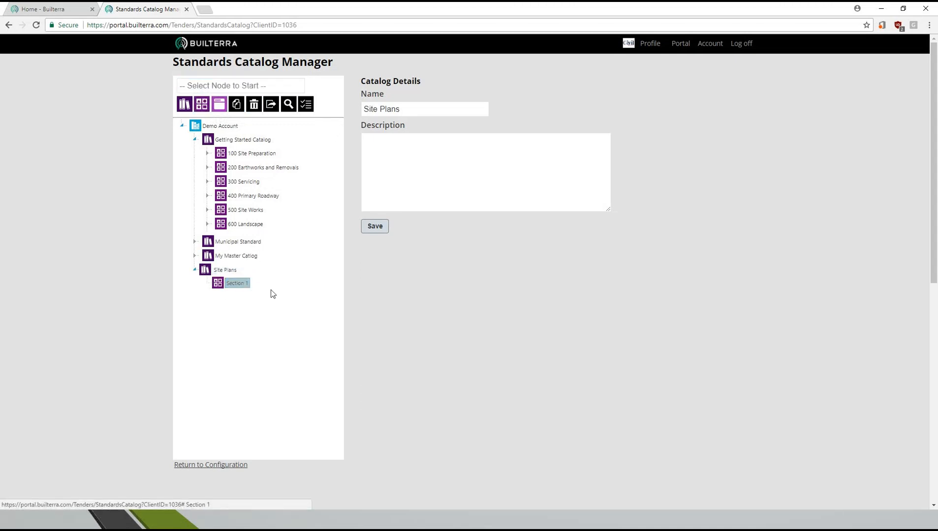
pyautogui.click(211, 89)
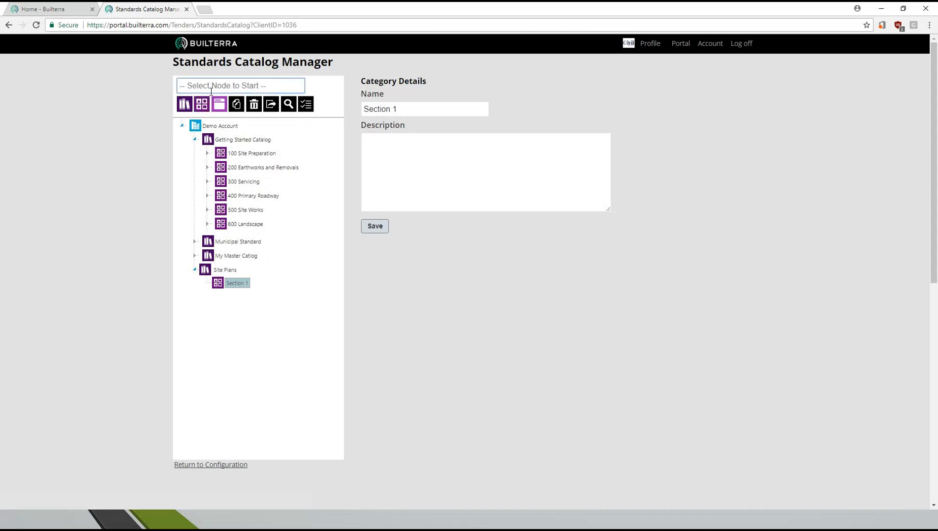
pyautogui.write('100.1.1')
pyautogui.press('BackSpace')
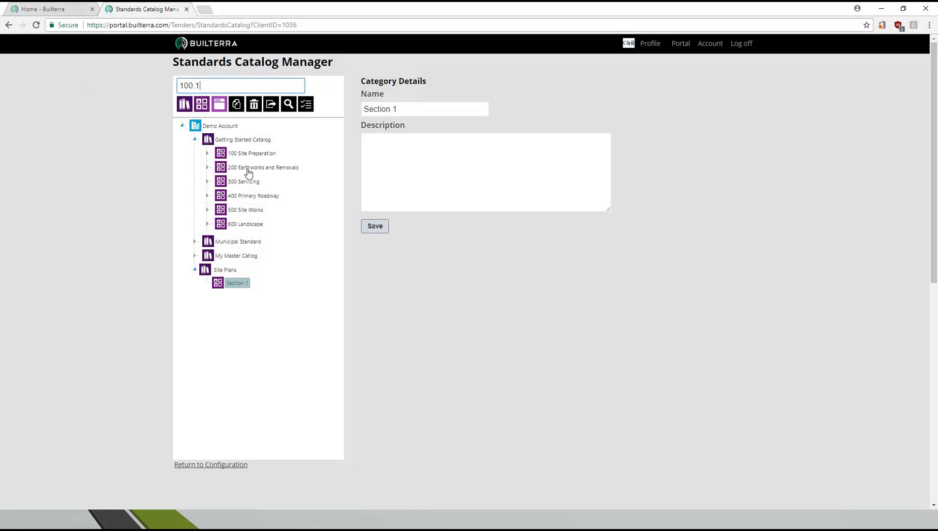
pyautogui.click(219, 107)
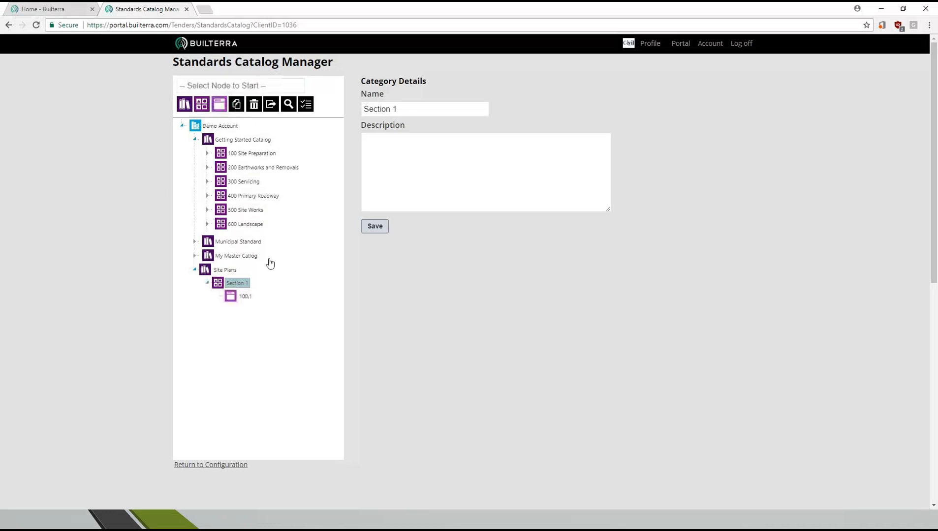
# - Add a custom property named Note to section 100.1, with index 3 and type String, and save it
pyautogui.click(245, 297)
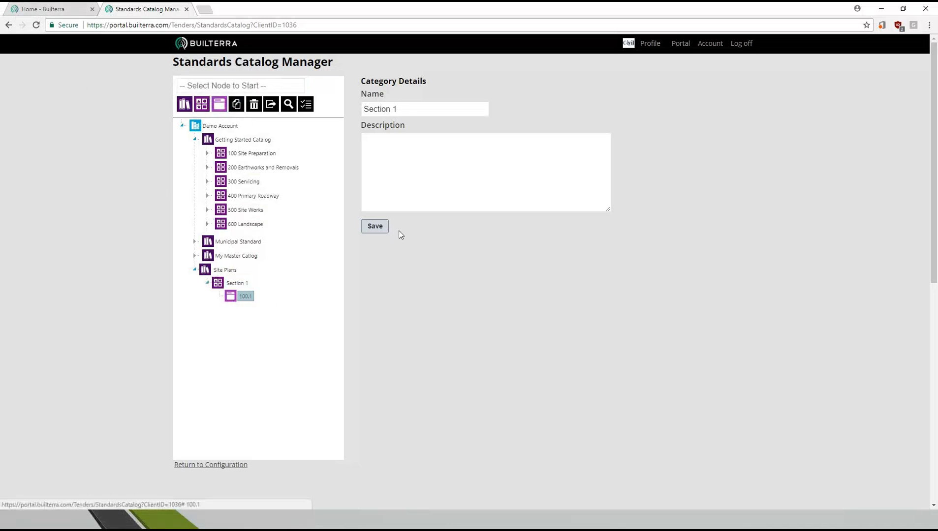
pyautogui.click(246, 296)
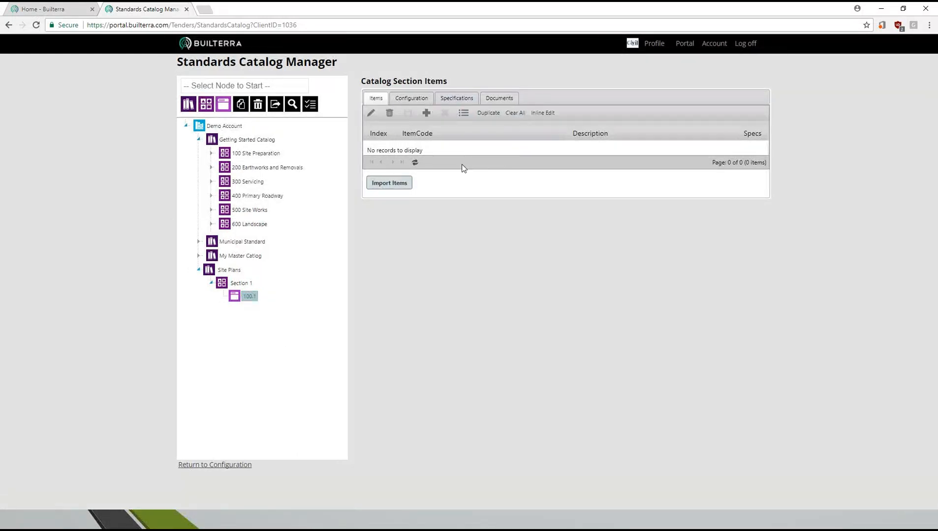
pyautogui.click(412, 98)
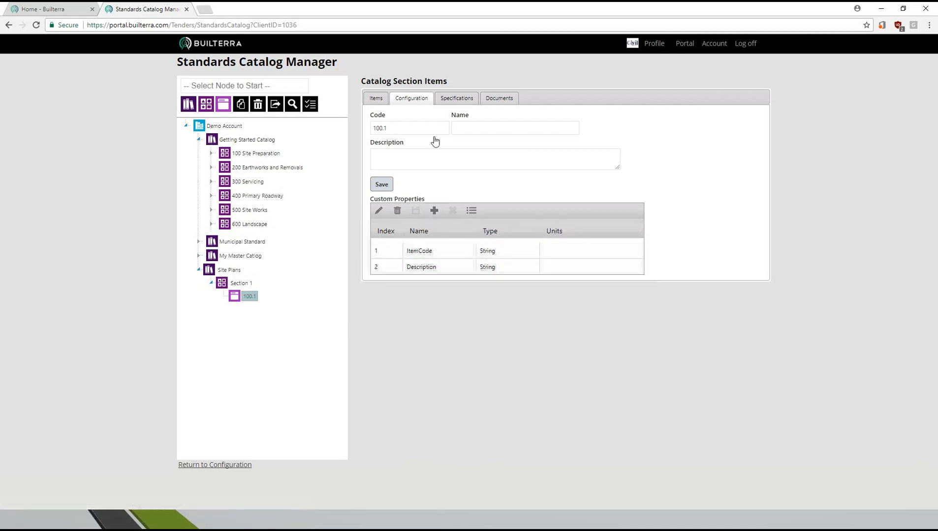
pyautogui.click(434, 210)
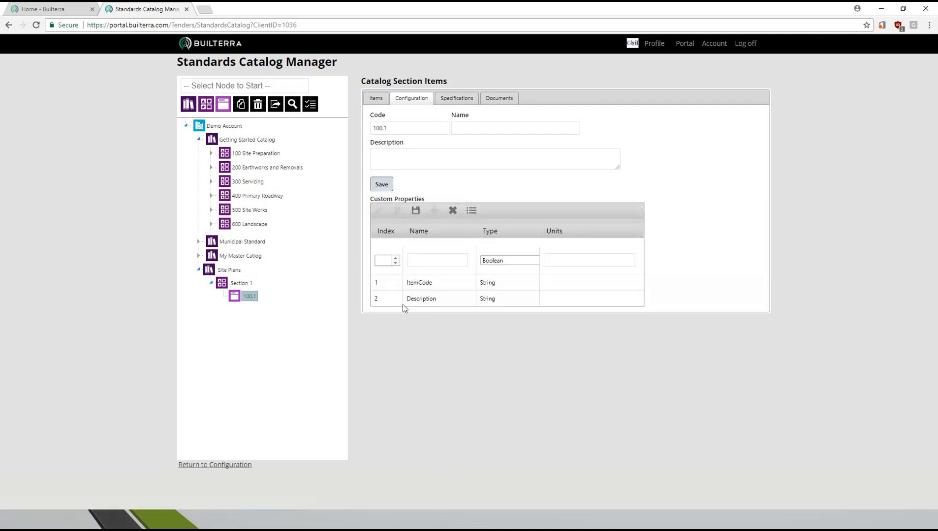
pyautogui.click(386, 263)
pyautogui.write('3')
pyautogui.click(434, 261)
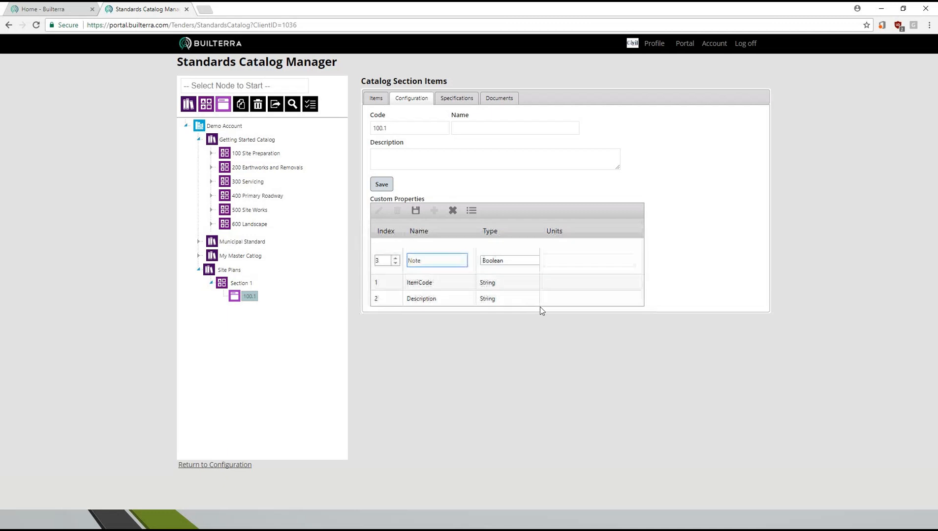
pyautogui.click(514, 262)
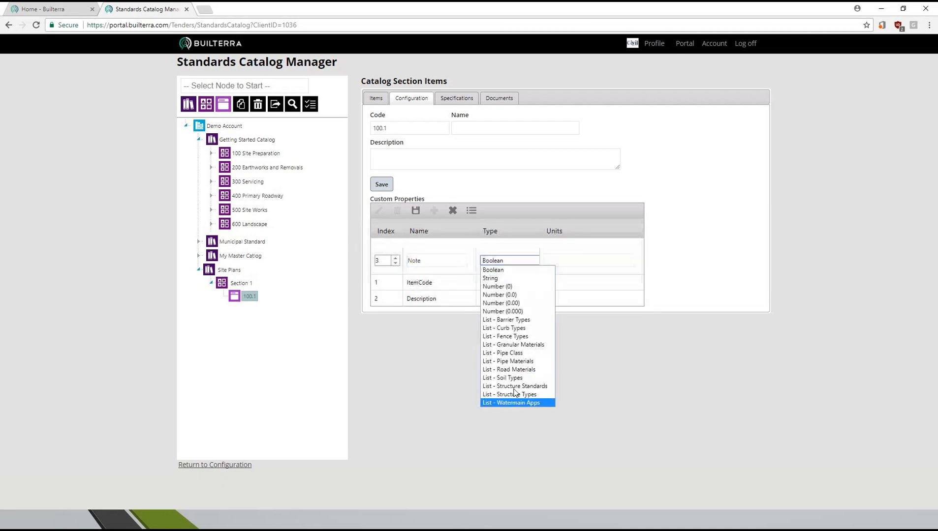
pyautogui.click(501, 279)
pyautogui.click(550, 261)
pyautogui.click(415, 210)
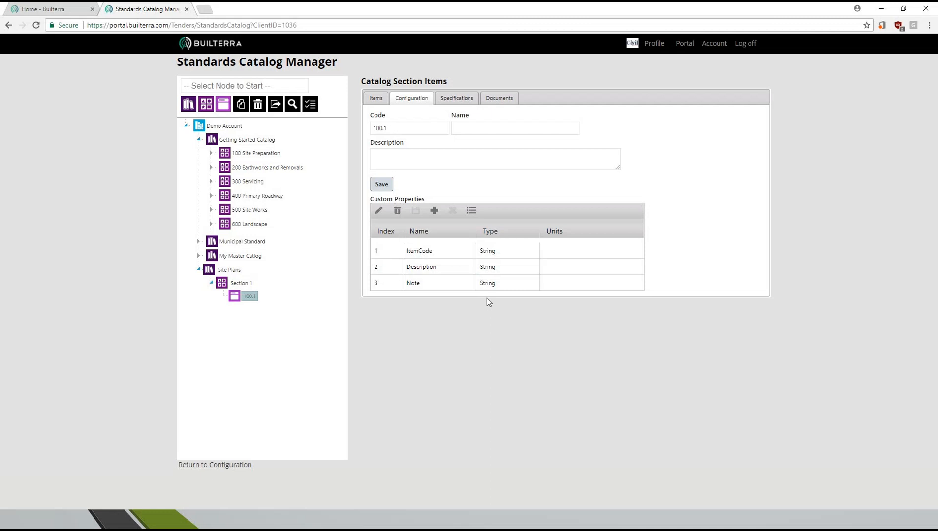
# - Set the name of section 100.1 to Fencing in its configuration and save it
pyautogui.click(377, 100)
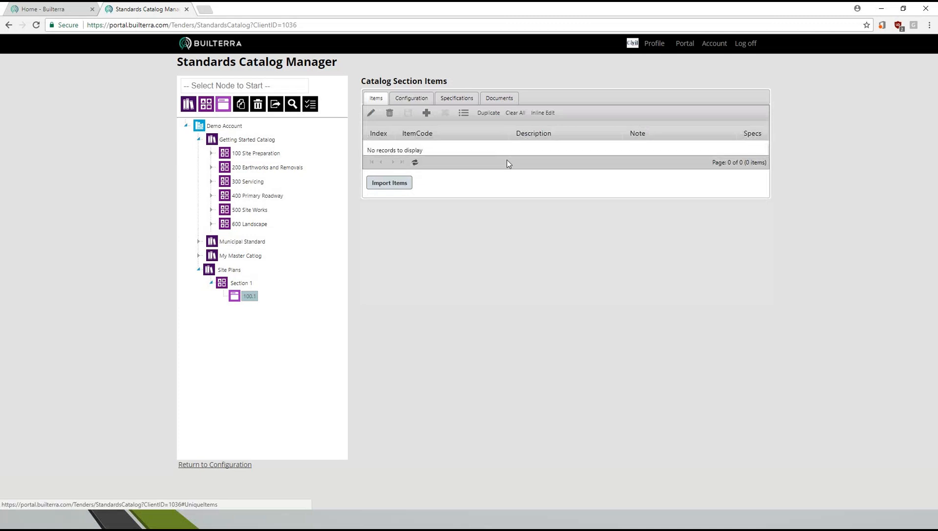
pyautogui.click(403, 105)
pyautogui.click(466, 127)
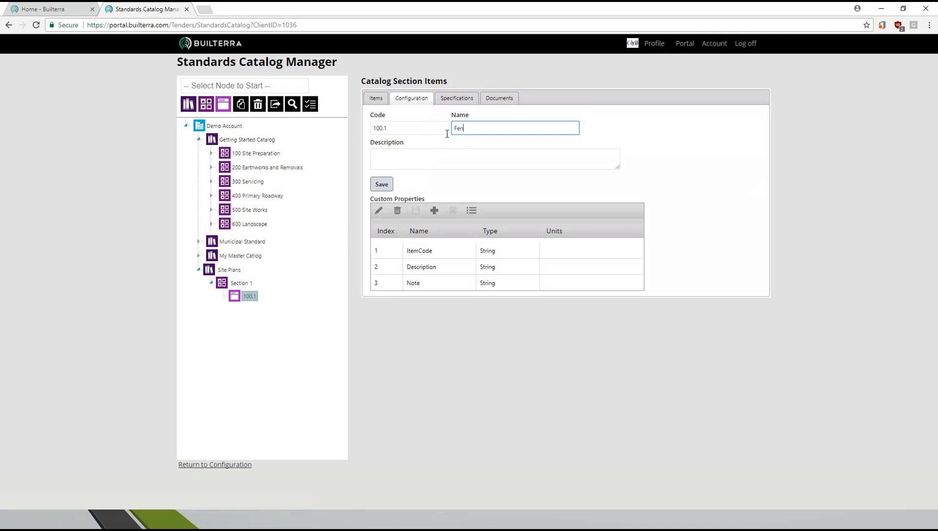
pyautogui.click(382, 185)
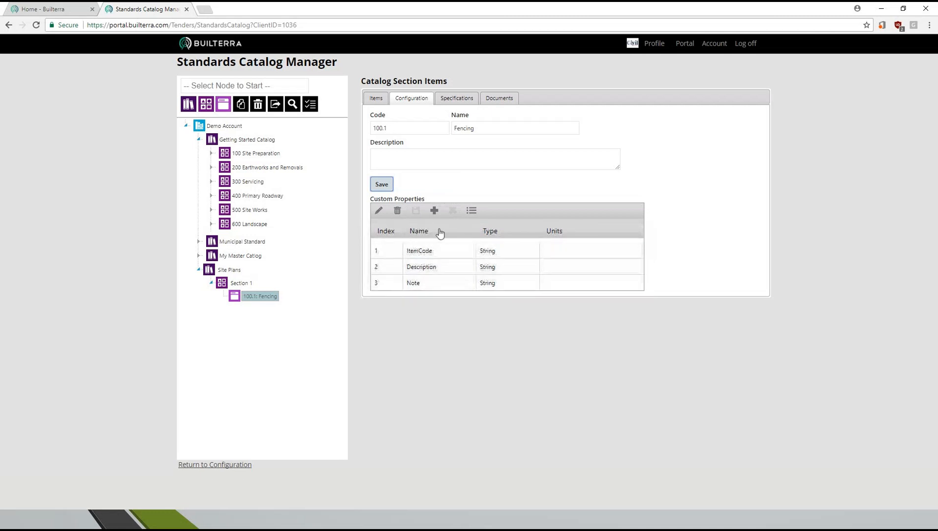
# - Start a new item in the Fencing section with index 1, item code 100.1.F1 and description Chain link Fence
pyautogui.click(380, 101)
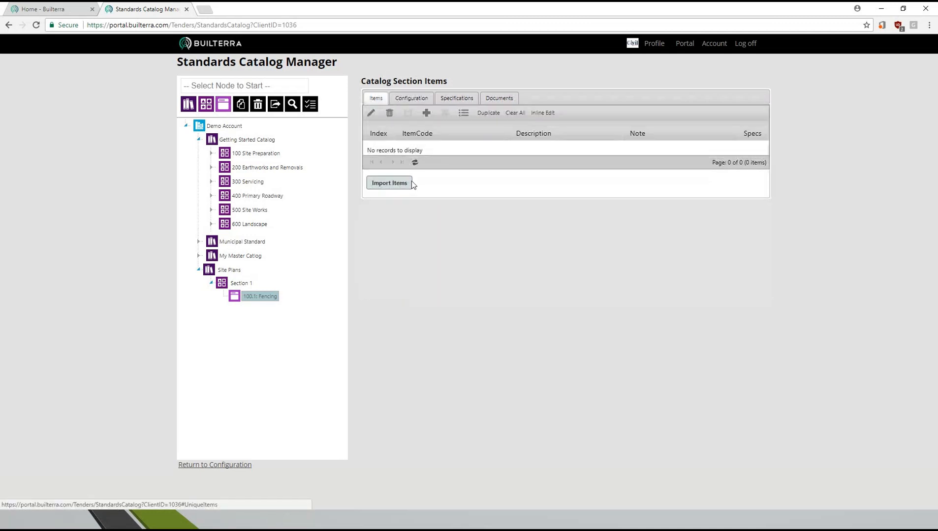
pyautogui.click(428, 116)
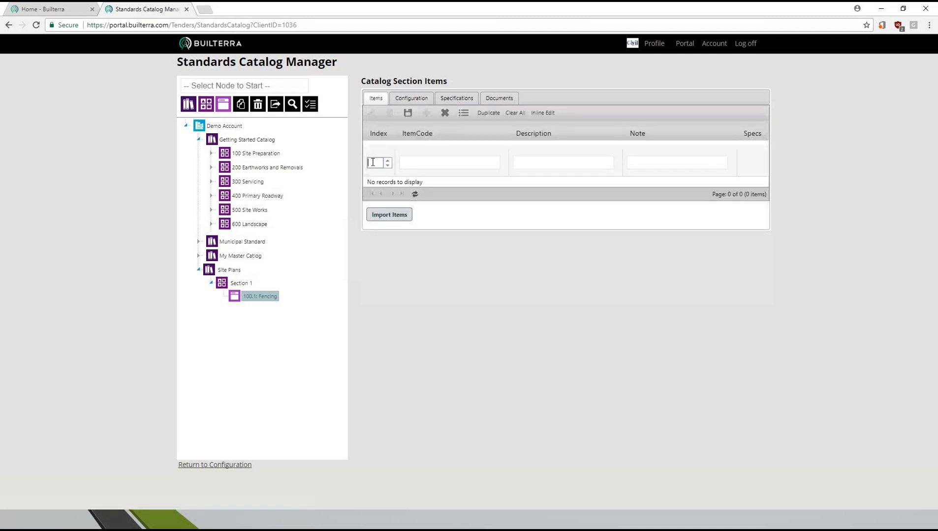
pyautogui.click(418, 168)
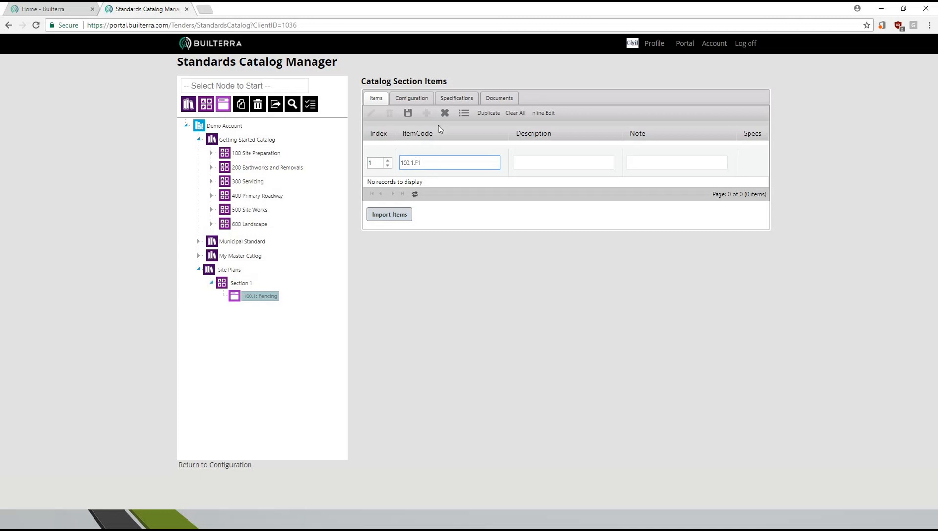
pyautogui.click(534, 160)
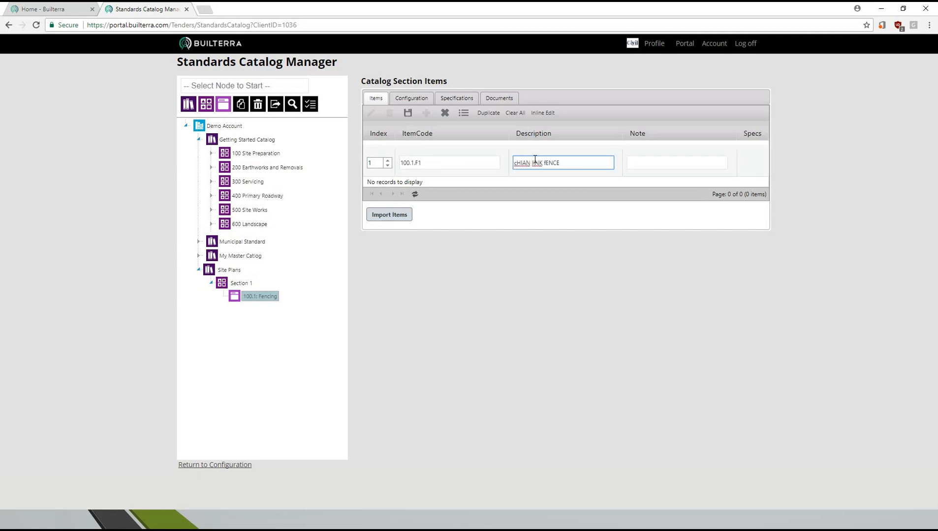
pyautogui.press('BackSpace')
pyautogui.press('BackSpace')
pyautogui.press('BackSpace')
pyautogui.press('BackSpace')
pyautogui.press('BackSpace')
pyautogui.press('BackSpace')
pyautogui.press('BackSpace')
pyautogui.press('BackSpace')
pyautogui.press('BackSpace')
pyautogui.write('Chain link Fence')
# - Enter the note "as per OPSS." for the chain link fence item and save it
pyautogui.click(642, 159)
pyautogui.write('as ')
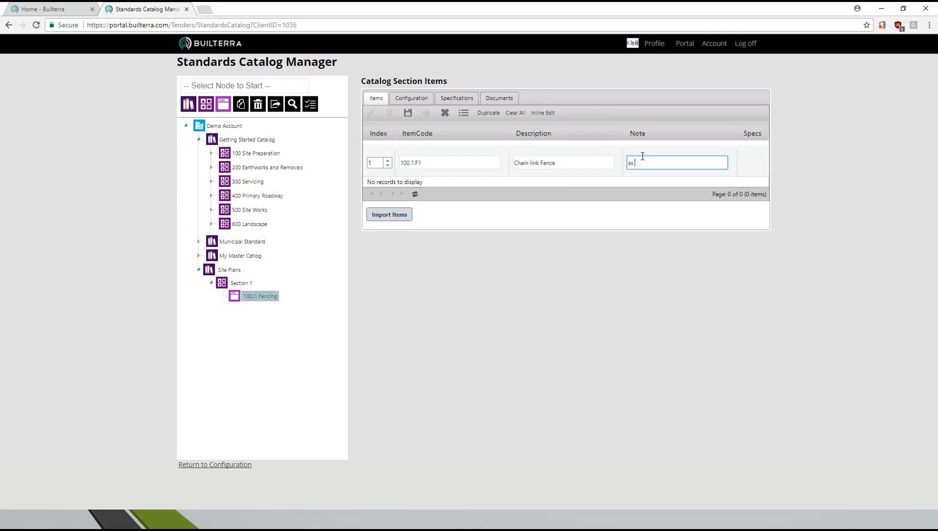
pyautogui.write('per OPSS.')
pyautogui.click(580, 162)
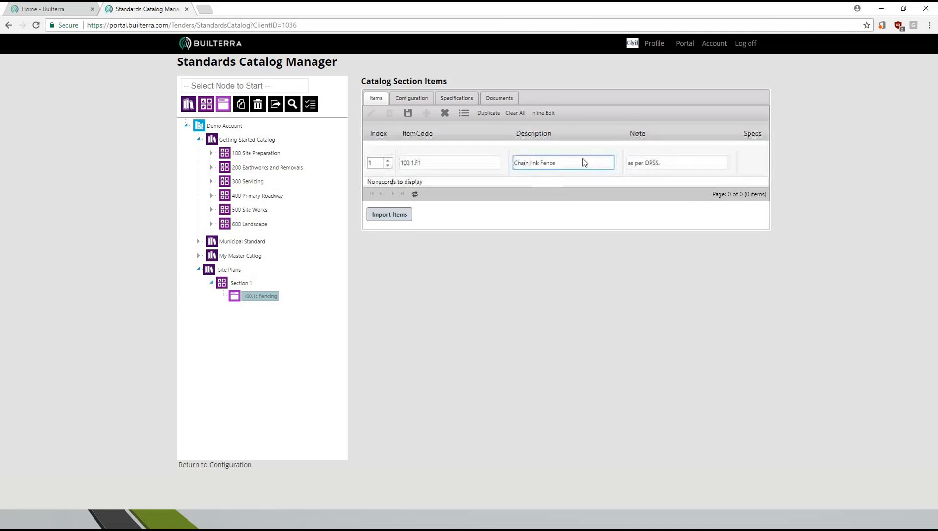
pyautogui.click(408, 113)
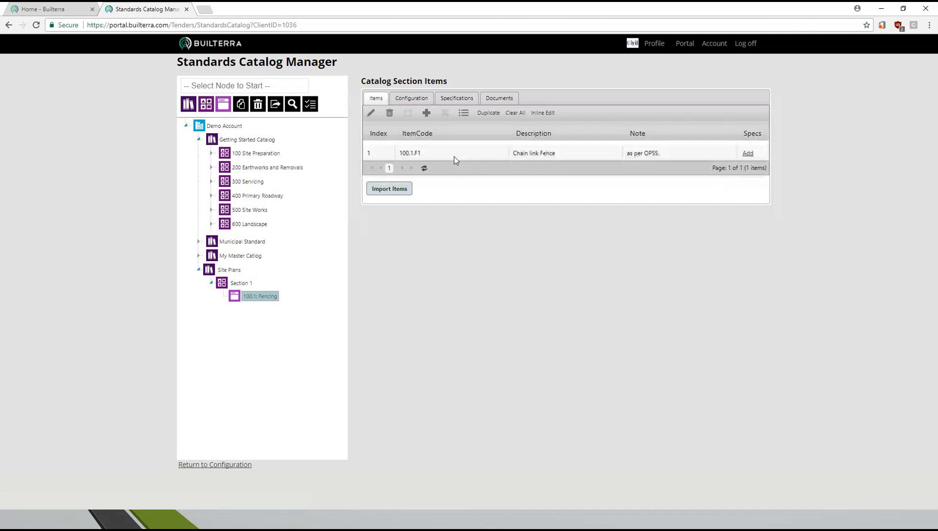
# - Duplicate the chain link fence item, change the copy's code to 100.1.F2 and description to Post and Wire Fence, and save it
pyautogui.click(489, 113)
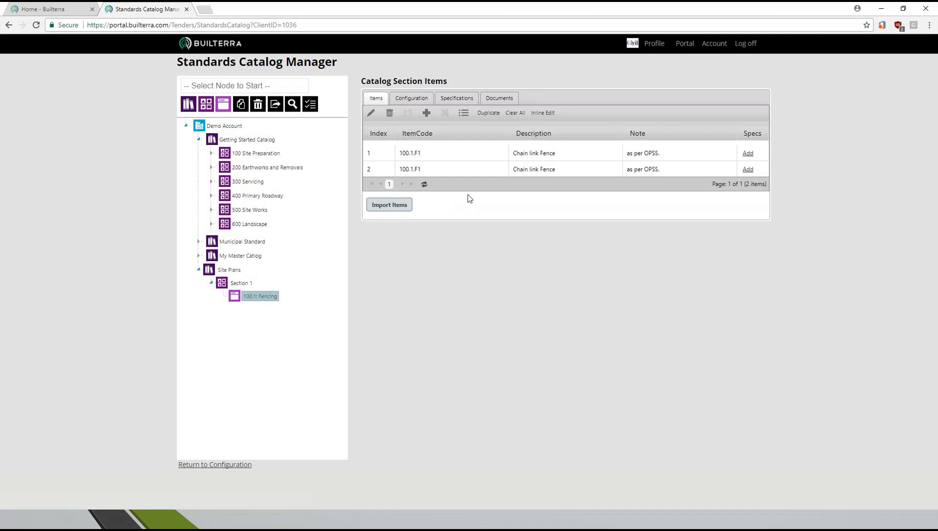
pyautogui.doubleClick(428, 174)
pyautogui.press('BackSpace')
pyautogui.write('2')
pyautogui.press('Tab')
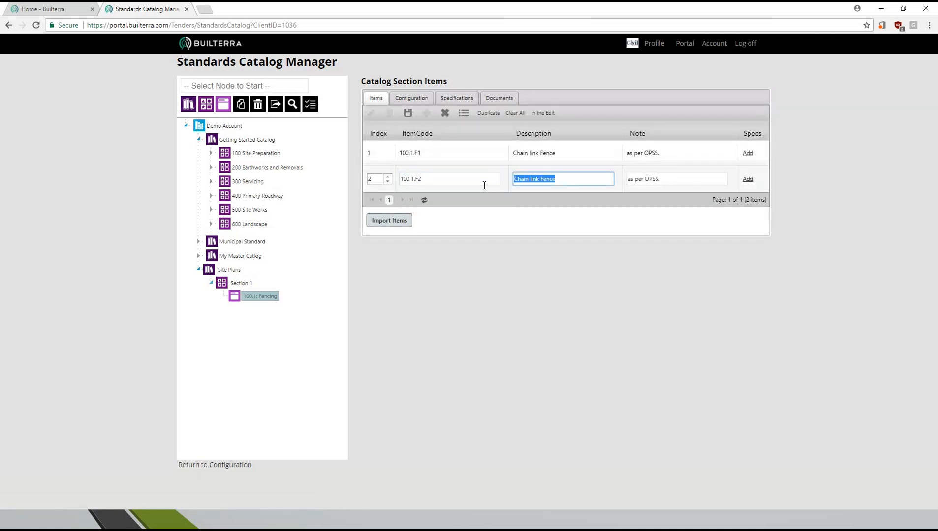
pyautogui.write('Post and Wire Fence')
pyautogui.click(410, 114)
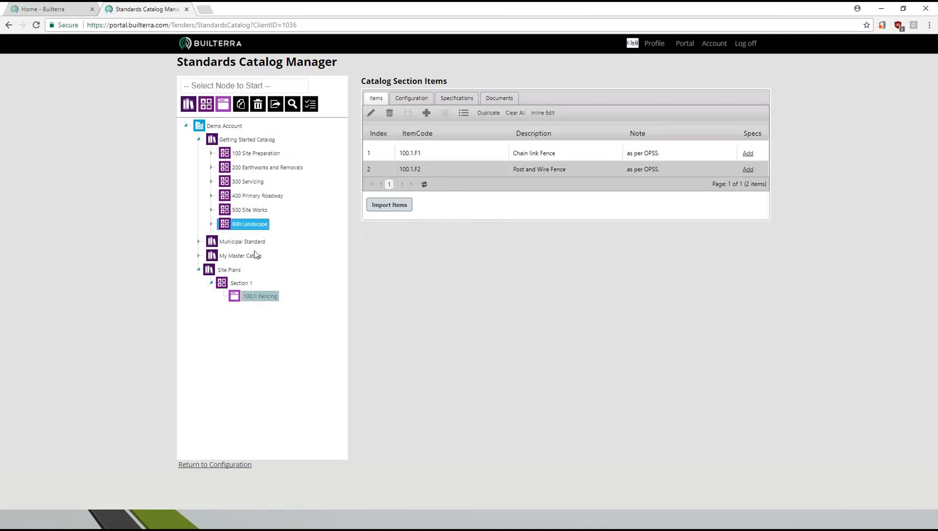
# - Review the Dust Suppression and Survey items under 100 Site Preparation as examples, and return to the Fencing section
pyautogui.click(211, 153)
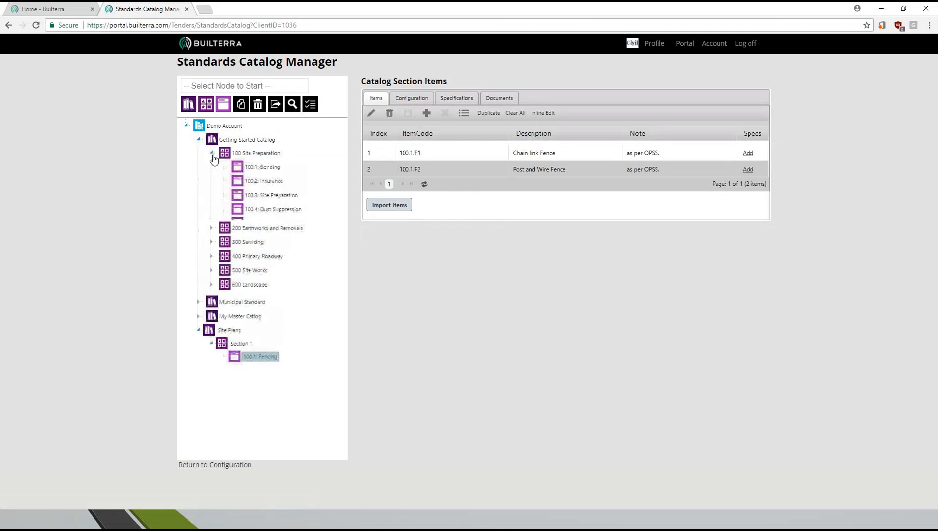
pyautogui.click(264, 216)
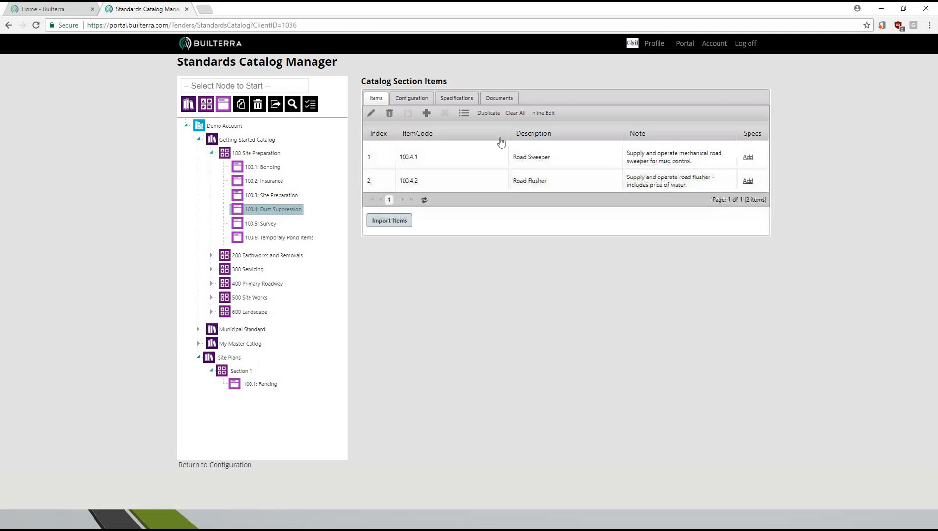
pyautogui.moveTo(266, 227); pyautogui.dragTo(279, 245)
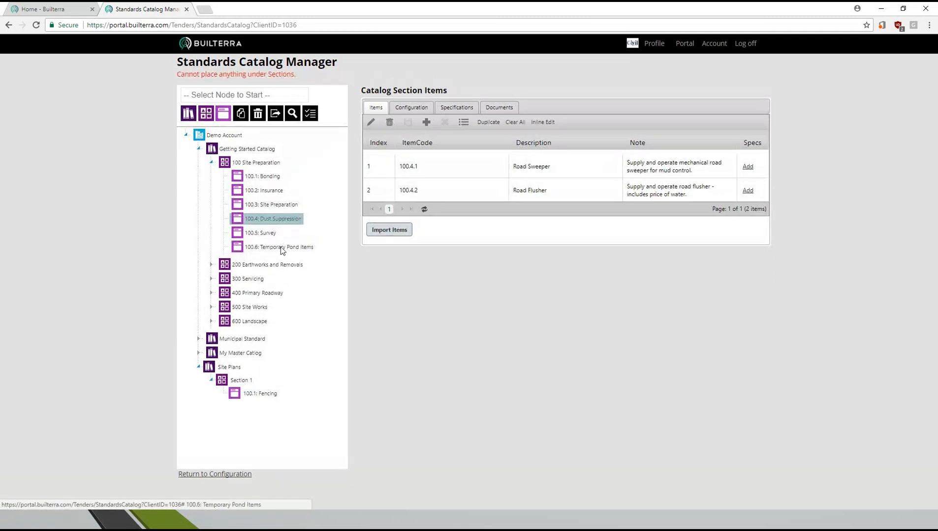
pyautogui.click(263, 237)
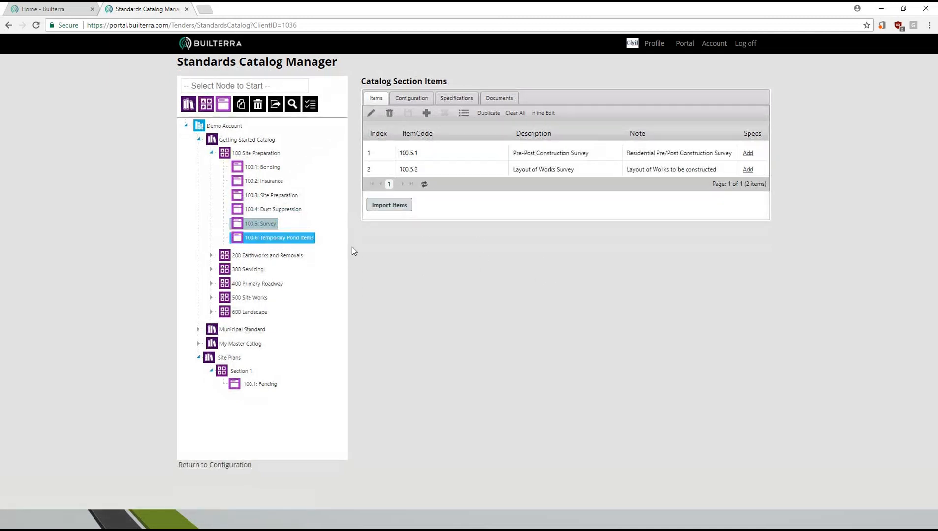
pyautogui.moveTo(526, 152); pyautogui.dragTo(596, 152)
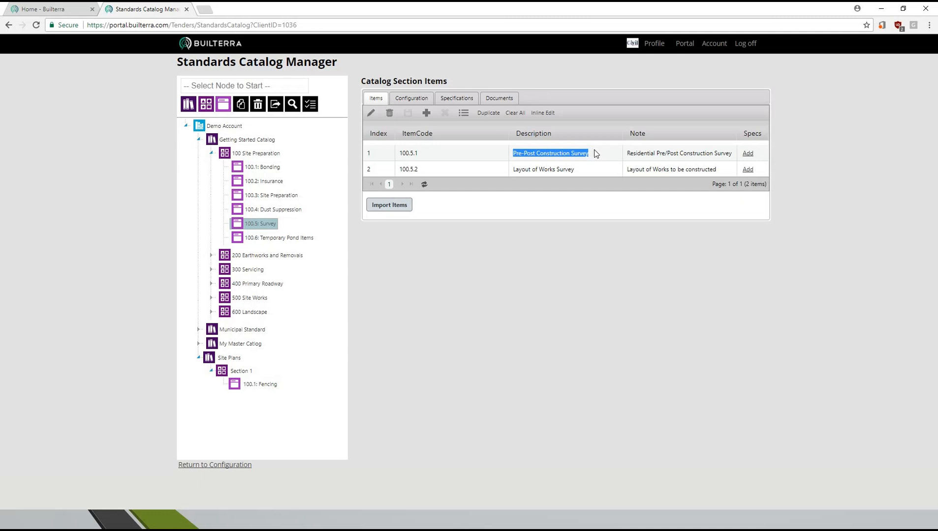
pyautogui.moveTo(514, 170); pyautogui.dragTo(583, 171)
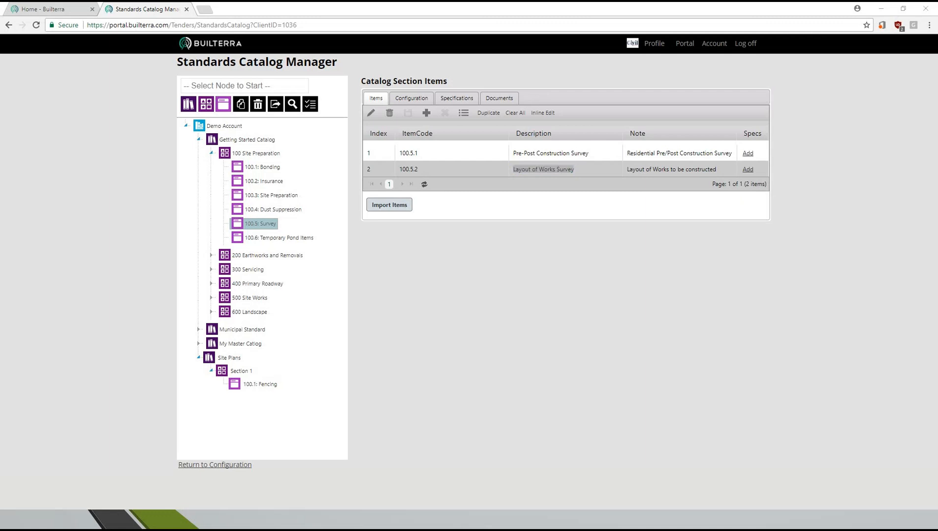
pyautogui.click(266, 389)
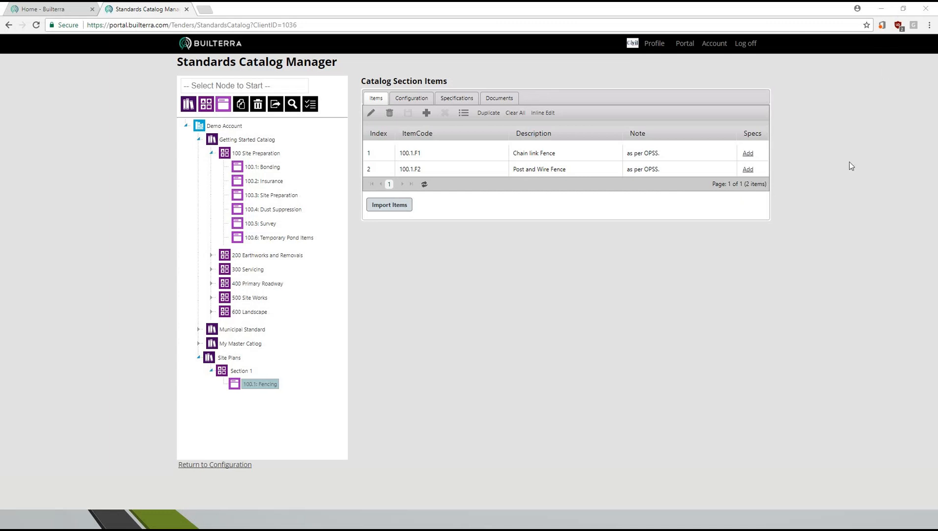
# - Open the Fence Types list in the Tender group of the account's lookup lists
pyautogui.click(463, 114)
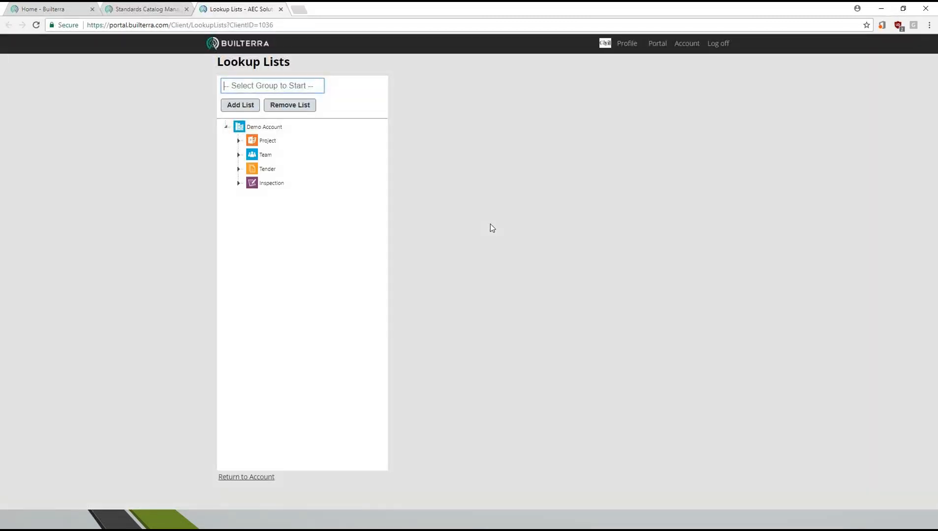
pyautogui.click(239, 169)
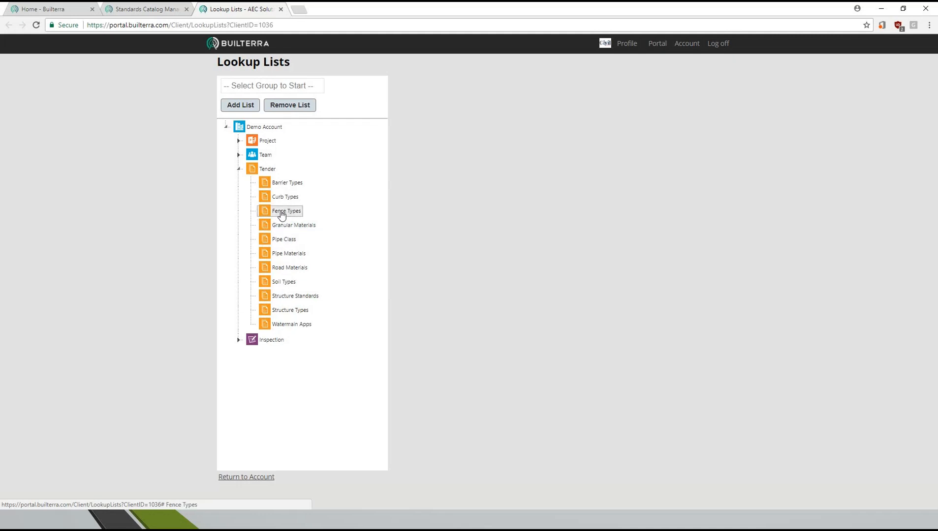
pyautogui.click(287, 211)
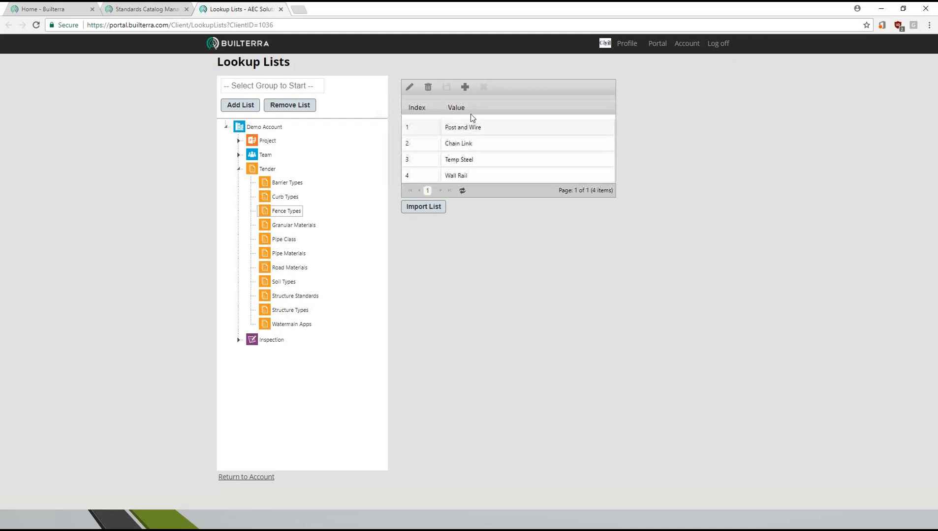
# - Add the value ESC Sediment with index 5 to the Fence Types lookup list and save it
pyautogui.click(465, 87)
pyautogui.click(420, 139)
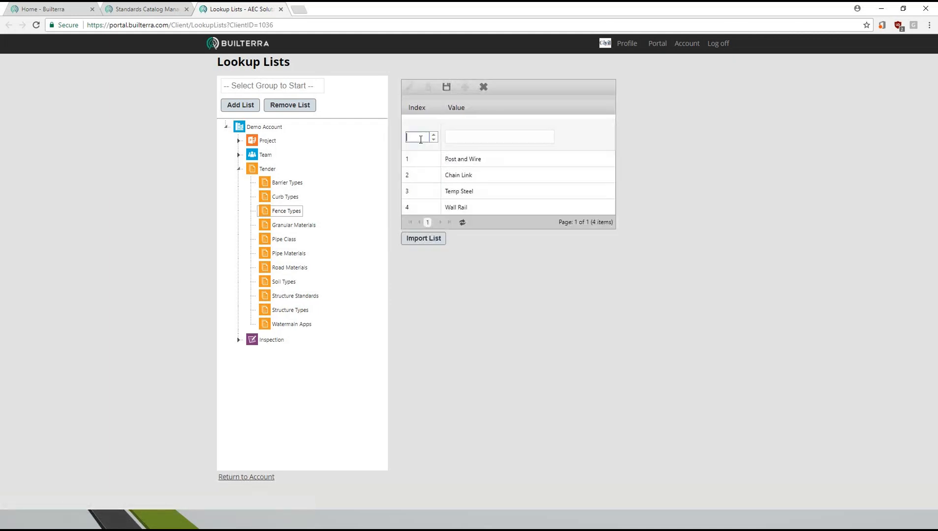
pyautogui.write('5')
pyautogui.click(463, 139)
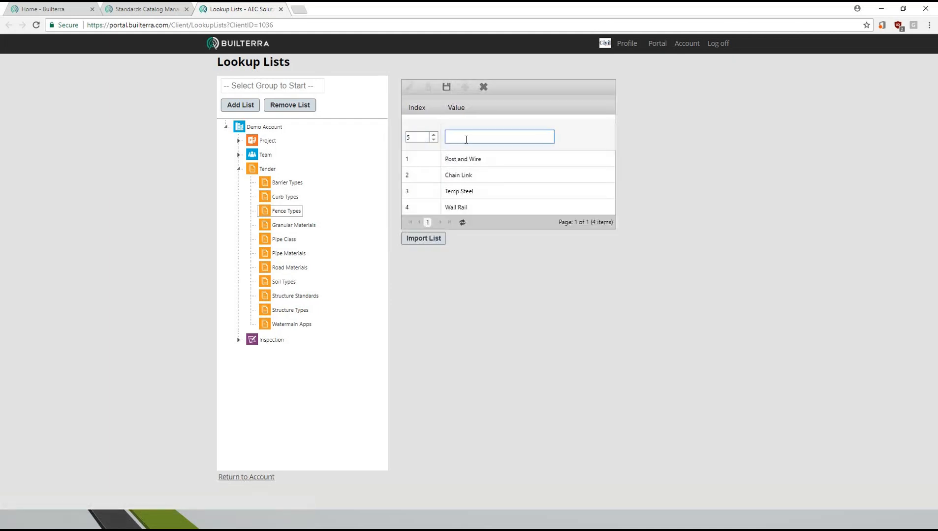
pyautogui.write('ESC')
pyautogui.write(' Side')
pyautogui.press('BackSpace')
pyautogui.press('BackSpace')
pyautogui.write('dimat')
pyautogui.write('ent')
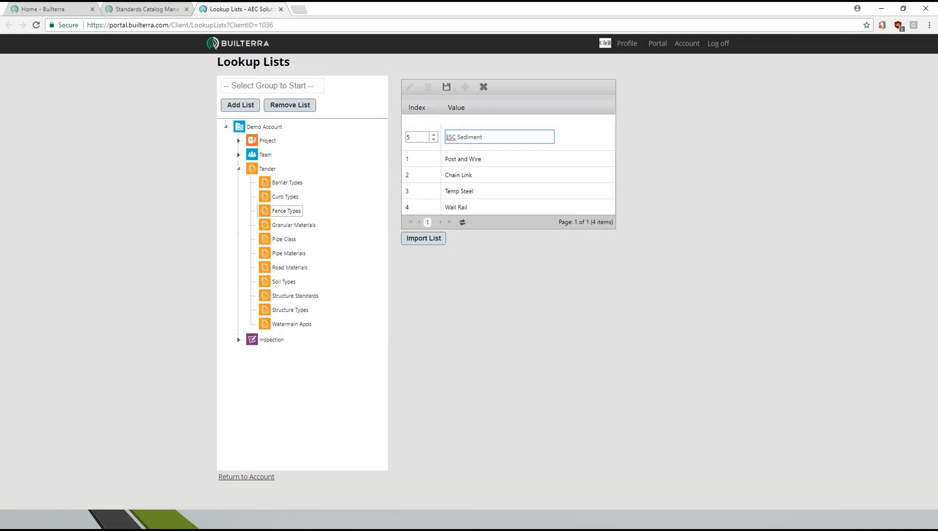
pyautogui.press('Return')
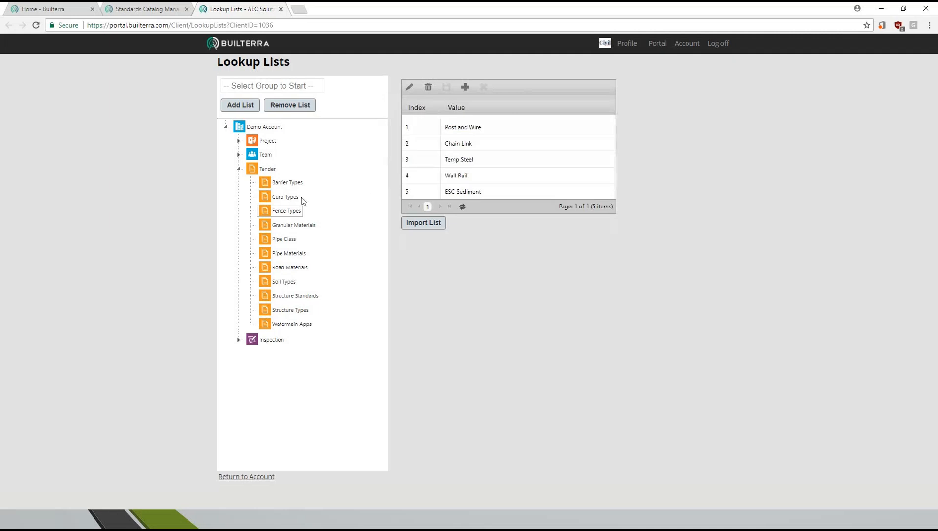
# - Review the values in the Pipe Class, Road Materials, Structure Standards and Curb Types lookup lists
pyautogui.click(287, 243)
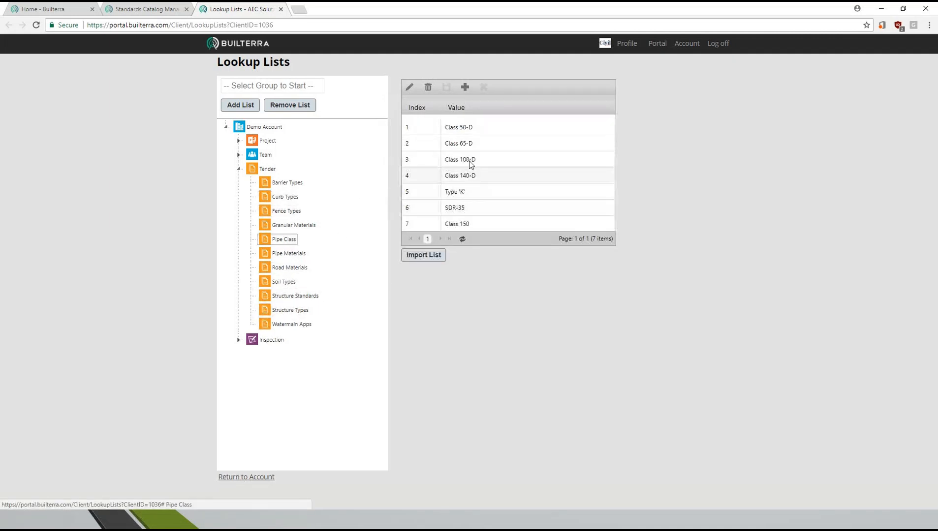
pyautogui.click(288, 269)
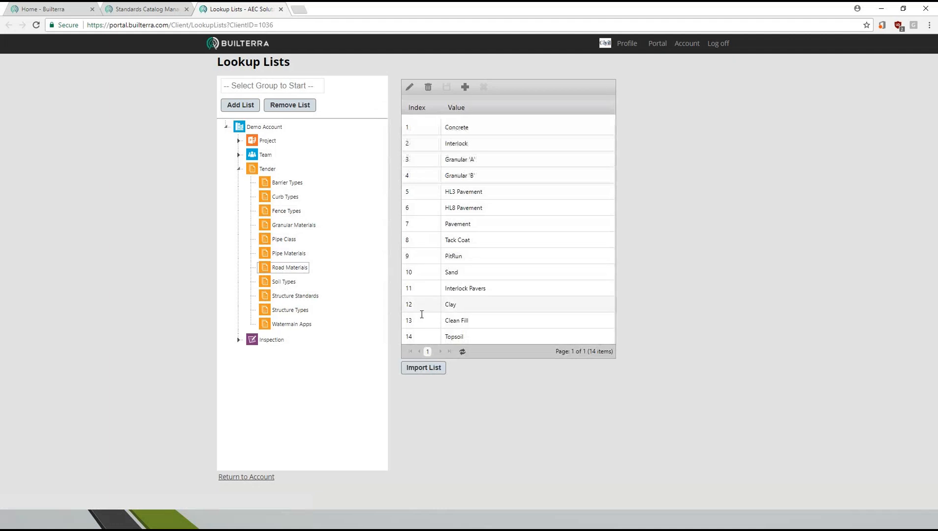
pyautogui.click(296, 296)
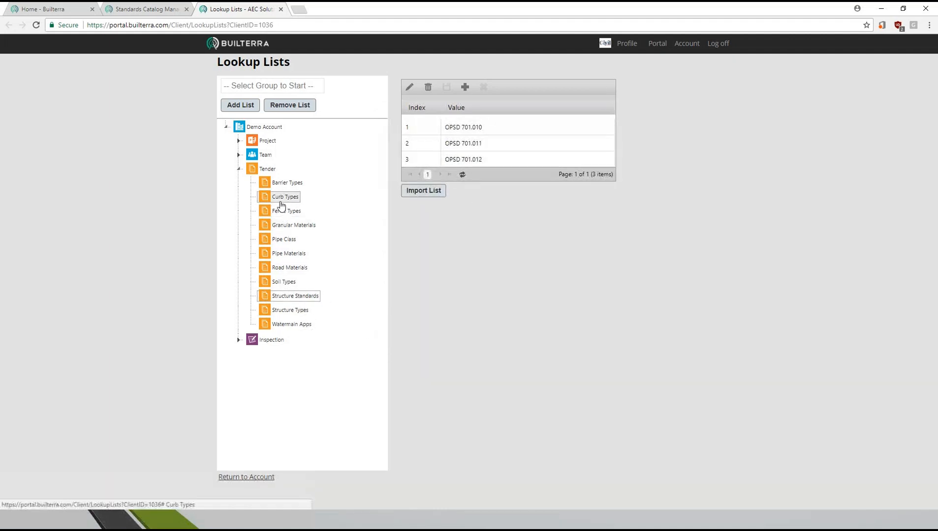
pyautogui.click(284, 198)
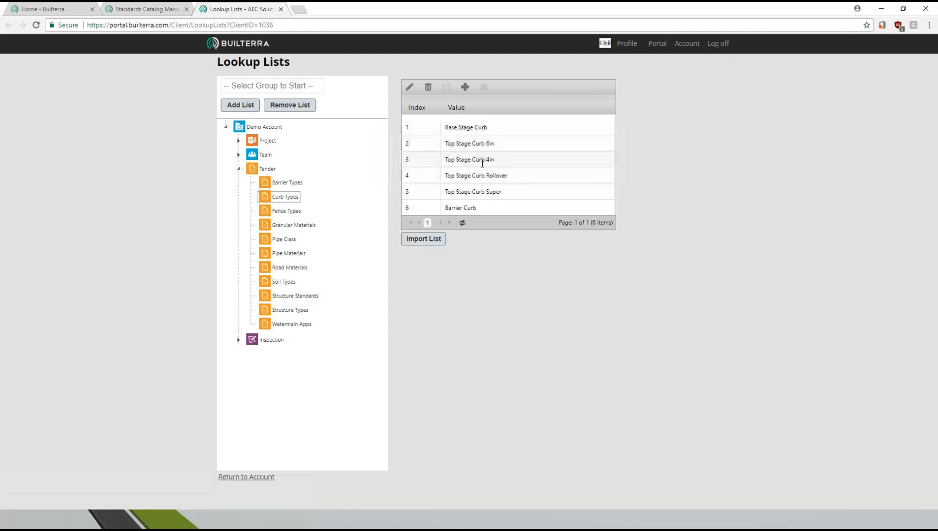
# - Add a custom property named FenceType to the Fencing section, with index 4 and type List - Fence Types, and save it
pyautogui.click(162, 11)
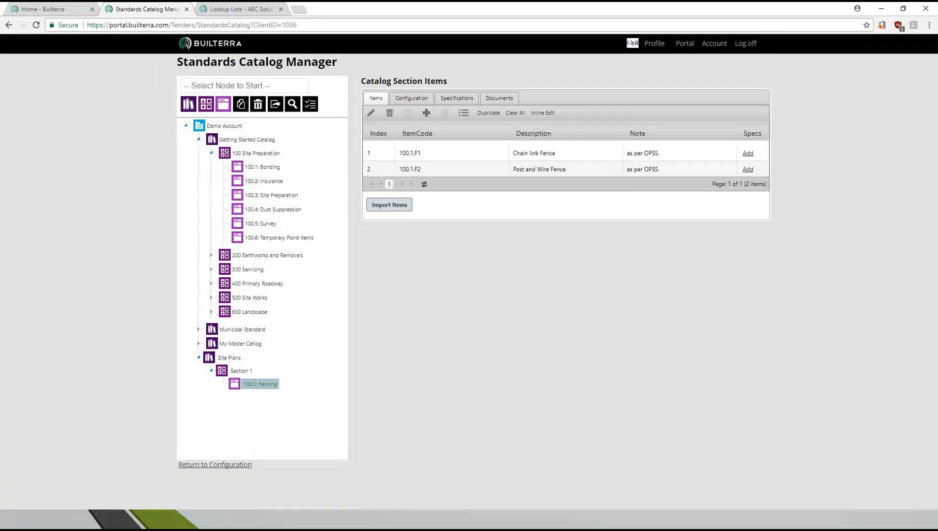
pyautogui.click(423, 98)
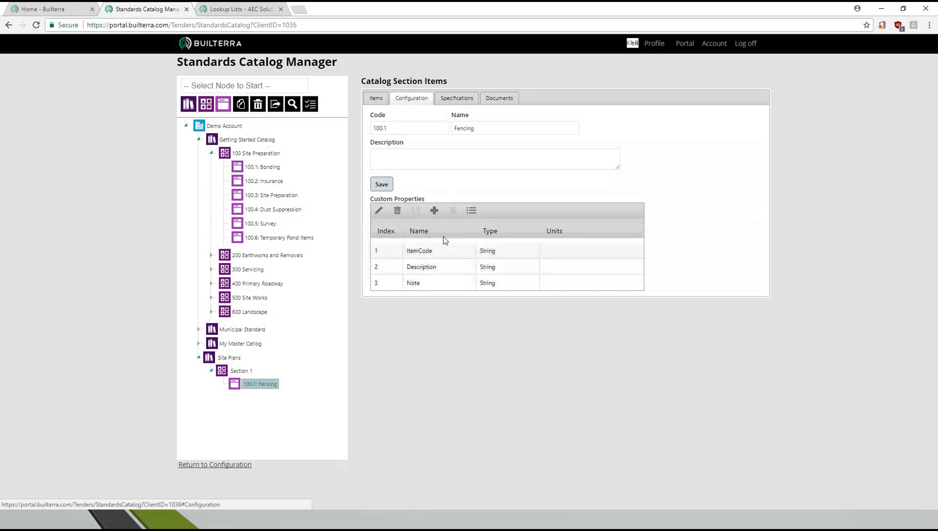
pyautogui.click(434, 212)
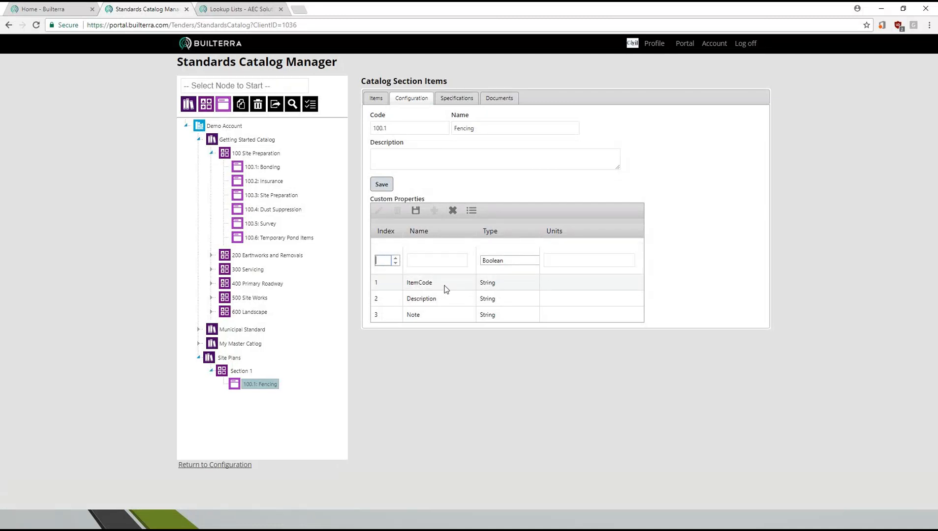
pyautogui.write('4')
pyautogui.click(427, 264)
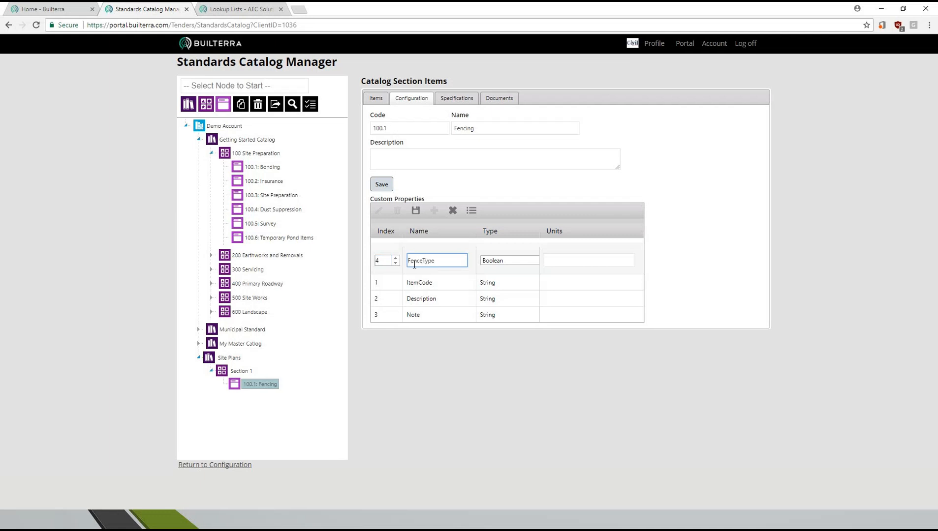
pyautogui.click(513, 261)
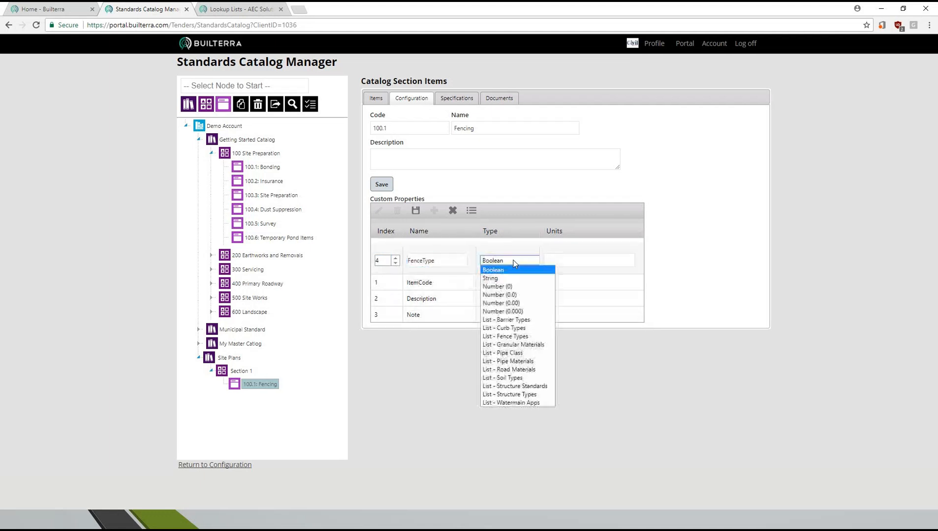
pyautogui.click(504, 337)
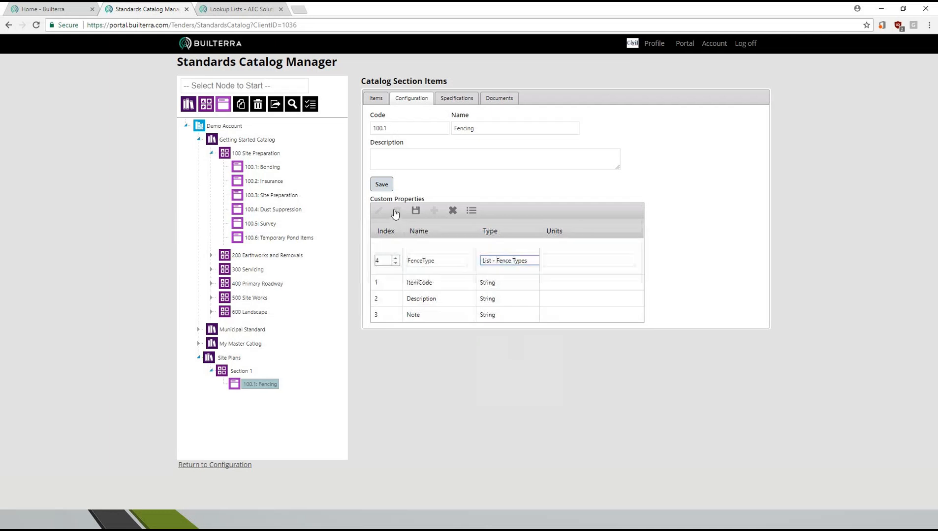
pyautogui.click(416, 210)
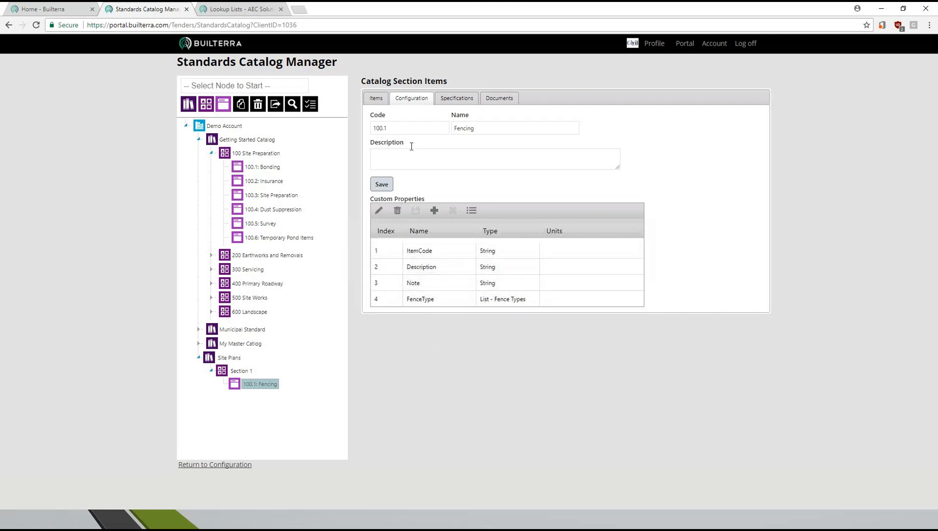
# - Set the FenceType of item 100.1.F1 in the Fencing section to Chain Link and save the item
pyautogui.click(376, 98)
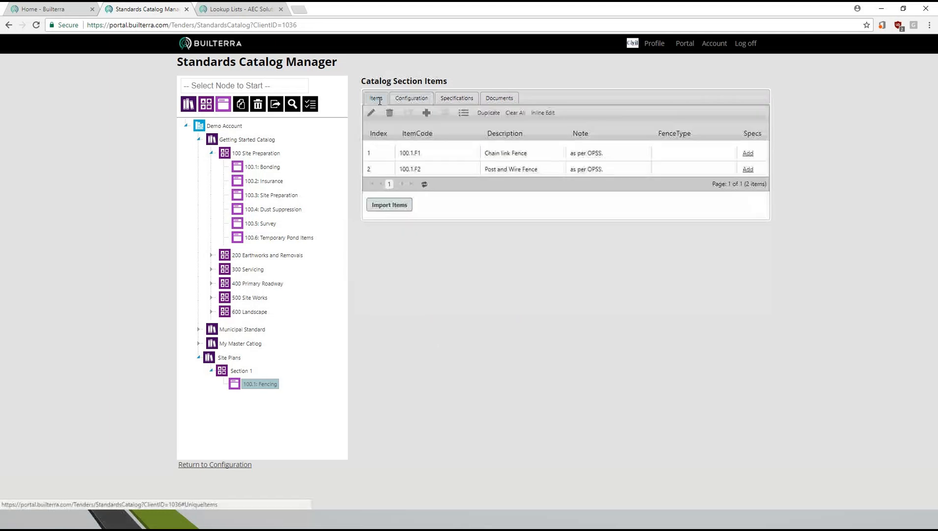
pyautogui.doubleClick(690, 156)
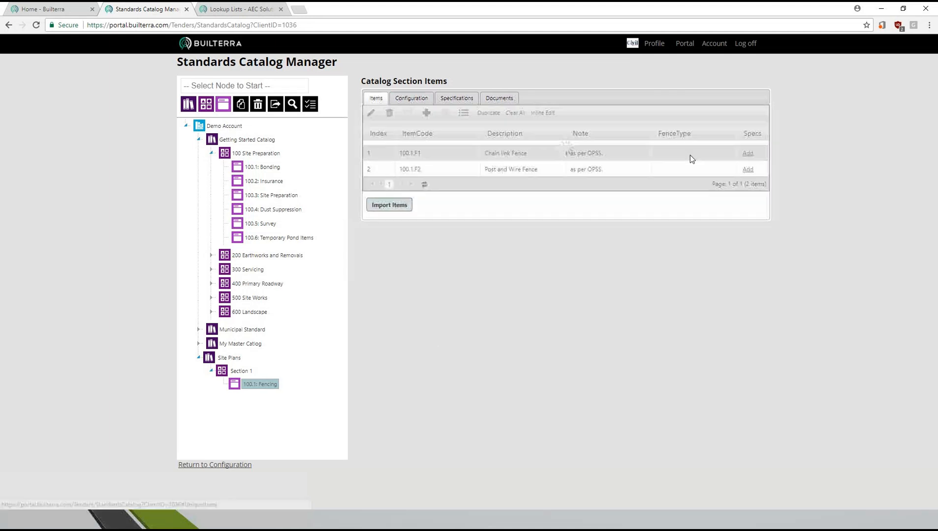
pyautogui.click(690, 164)
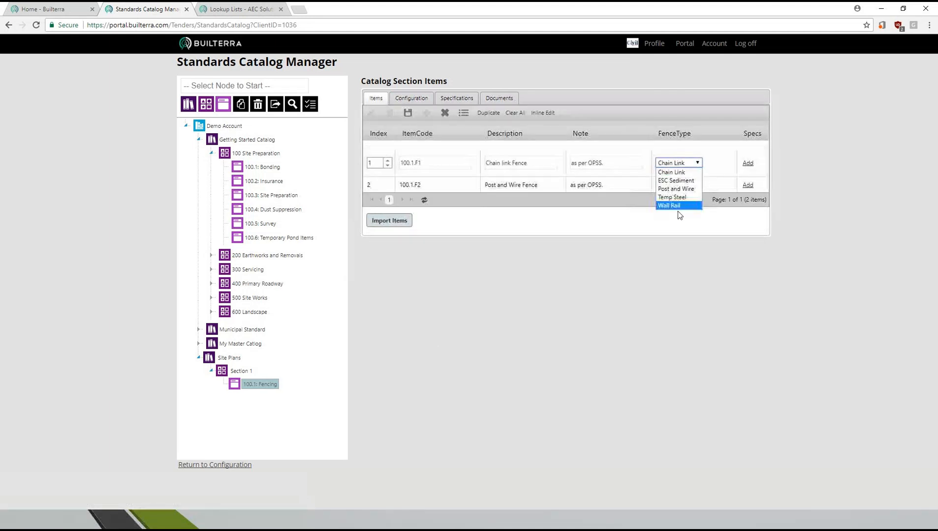
pyautogui.click(679, 174)
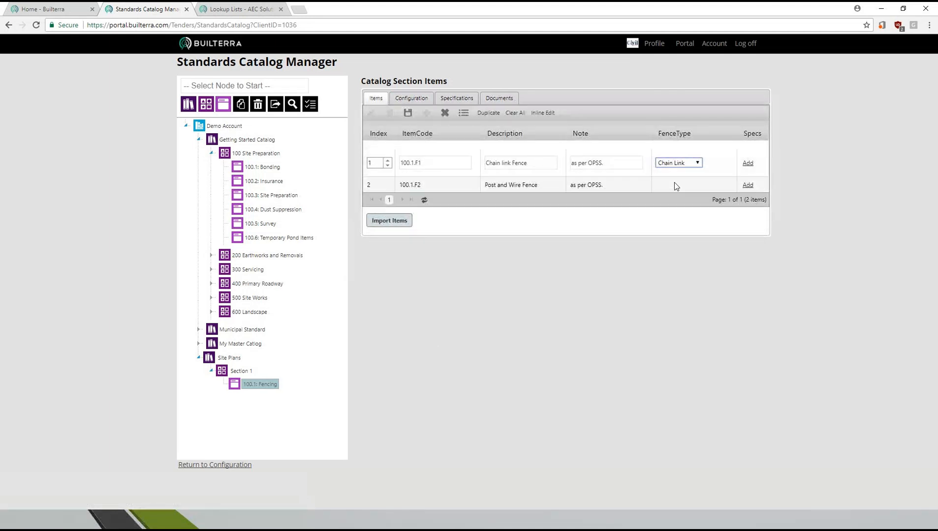
pyautogui.click(412, 116)
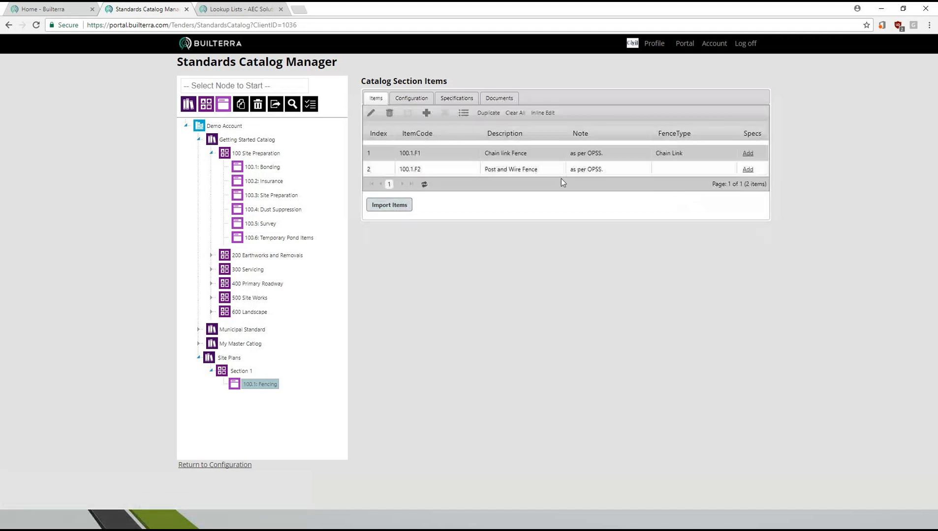
# - Set the FenceType of item 100.1.F2 to Post and Wire and save the item
pyautogui.moveTo(400, 156); pyautogui.dragTo(428, 156)
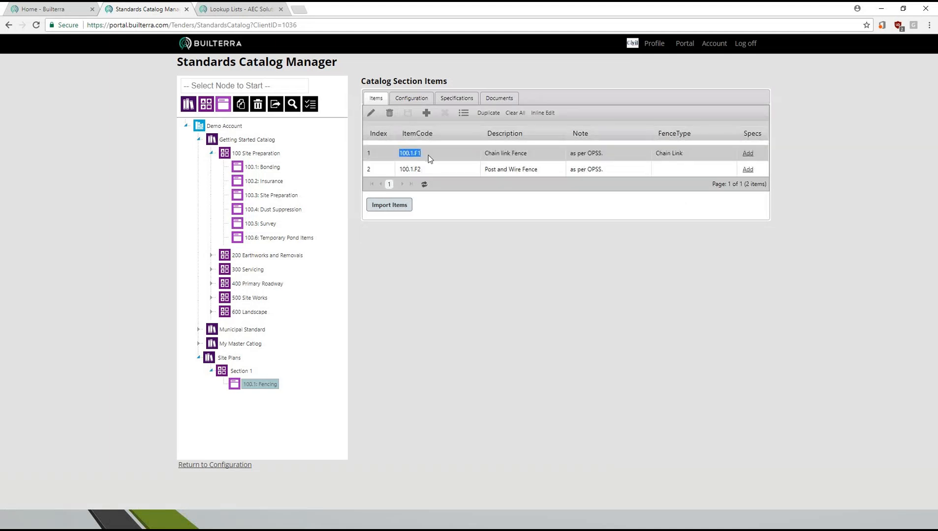
pyautogui.click(688, 168)
pyautogui.doubleClick(680, 172)
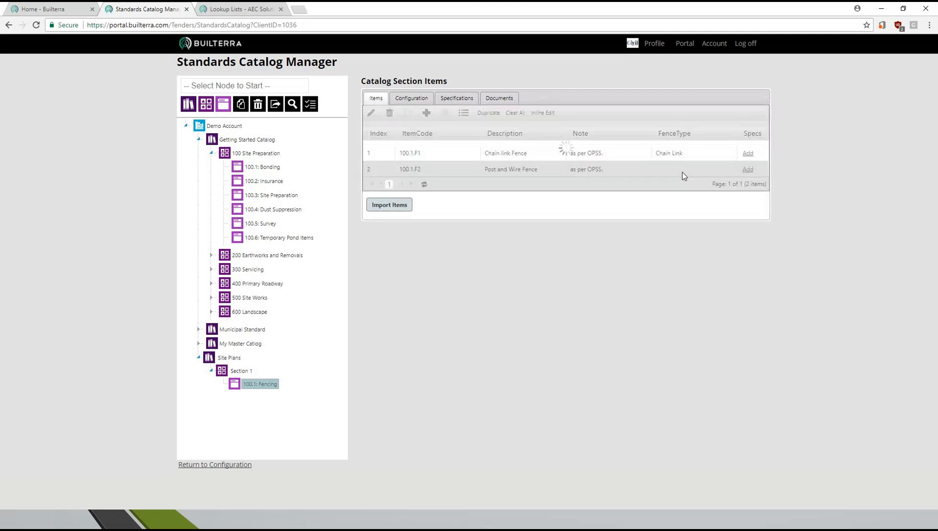
pyautogui.click(678, 178)
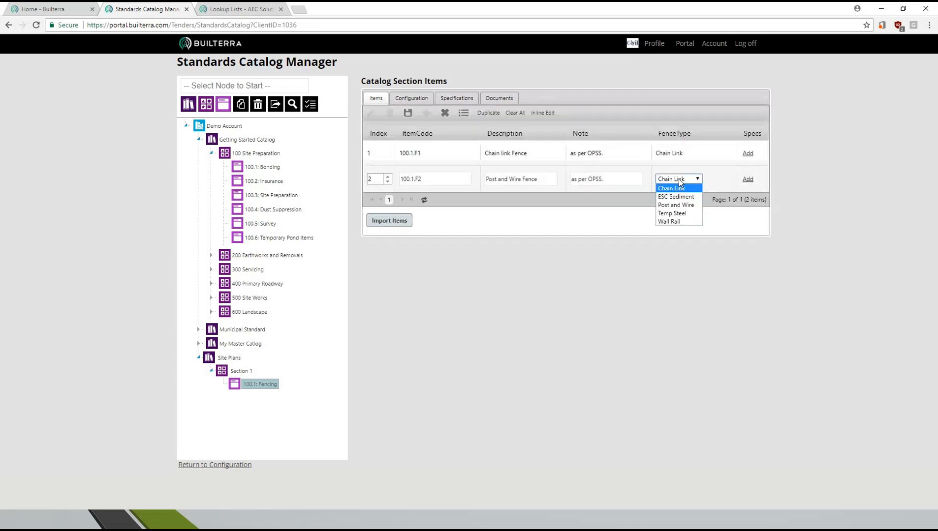
pyautogui.click(678, 205)
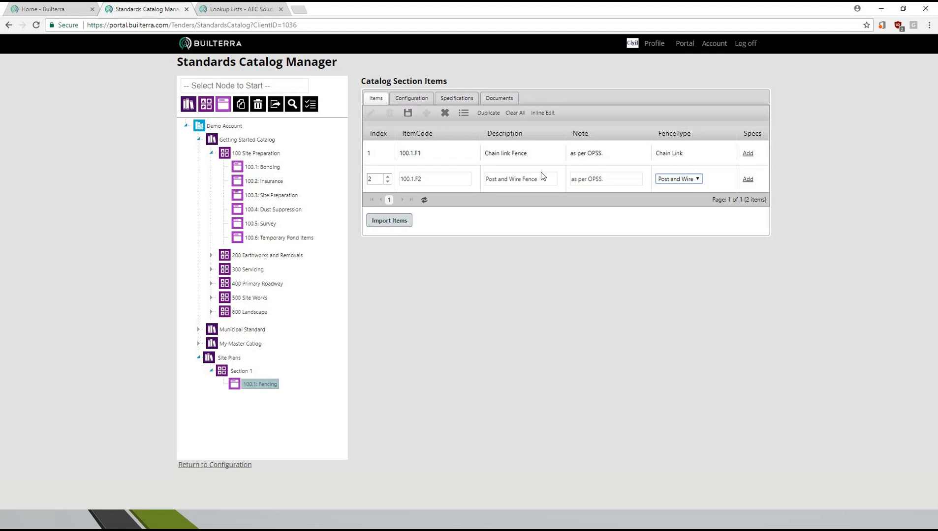
pyautogui.click(409, 116)
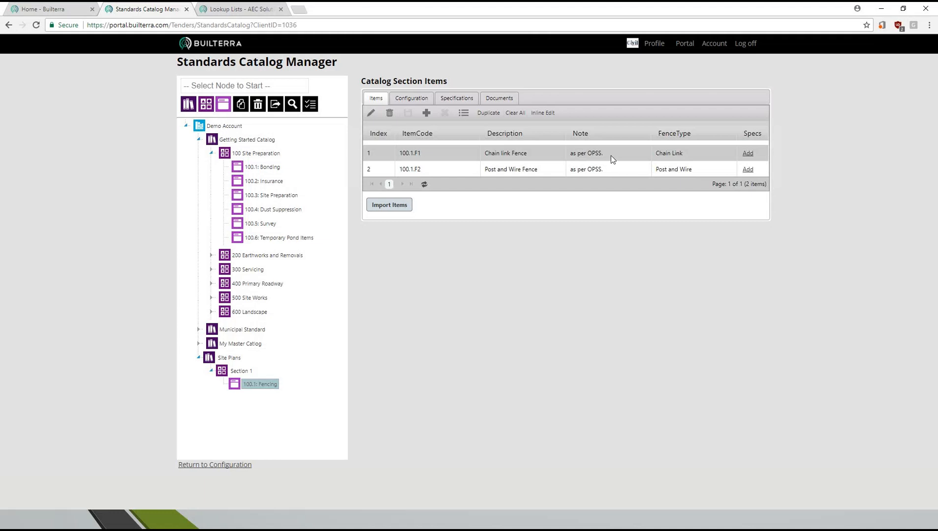
# - Open the Standard Documents Manager from the Fencing section's documents and expand the Getting Started Documents group
pyautogui.click(501, 100)
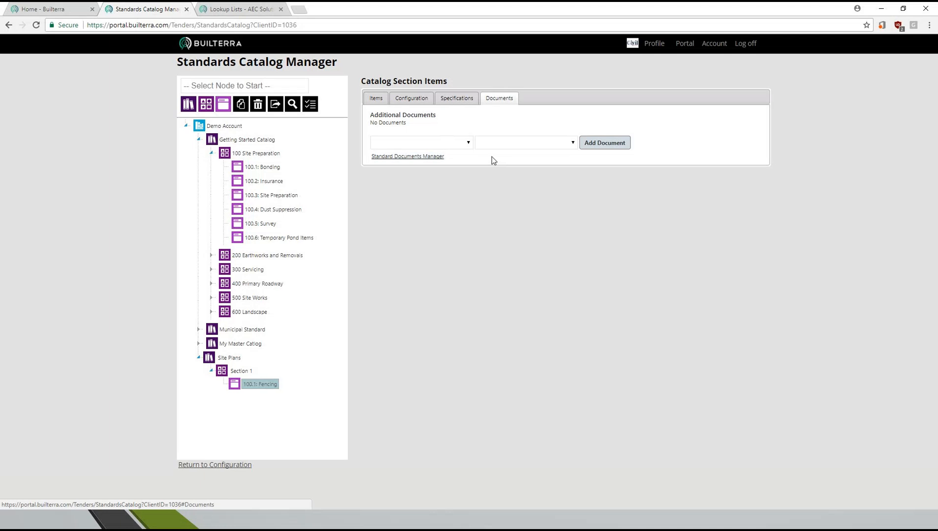
pyautogui.click(426, 157)
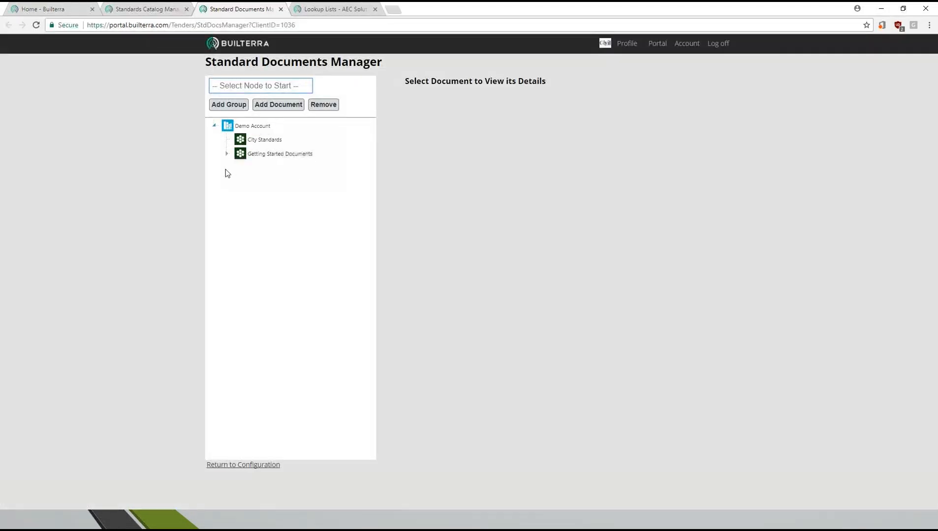
pyautogui.click(233, 157)
pyautogui.click(227, 154)
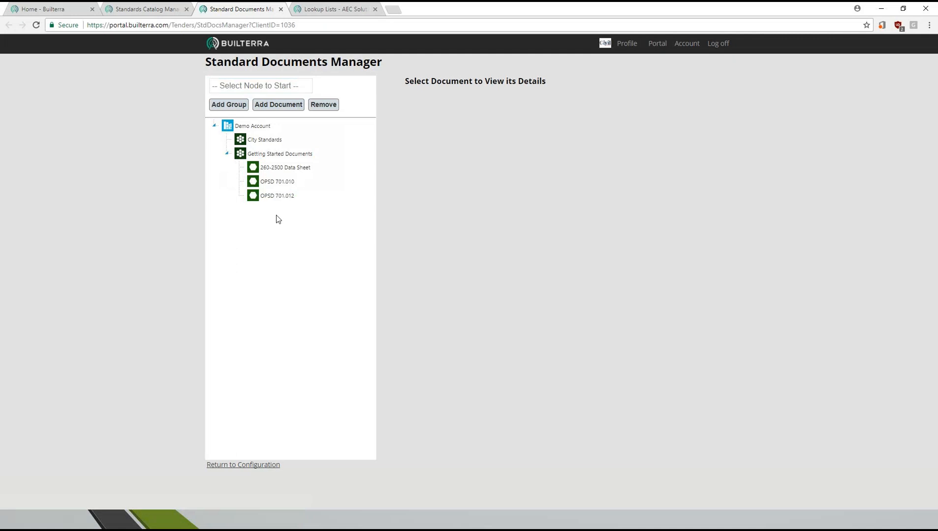
# - Add a document named OPS 500 to the Getting Started Documents group
pyautogui.click(258, 155)
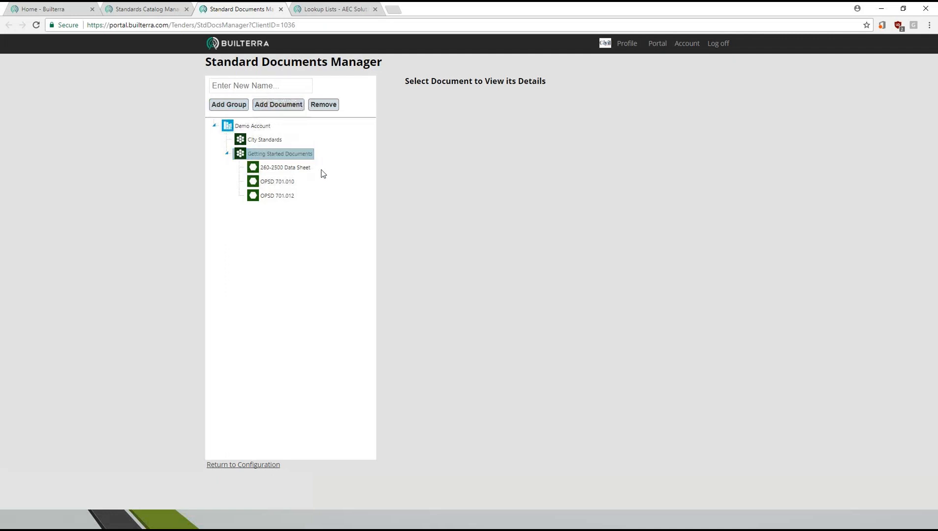
pyautogui.click(265, 88)
pyautogui.write('OPS')
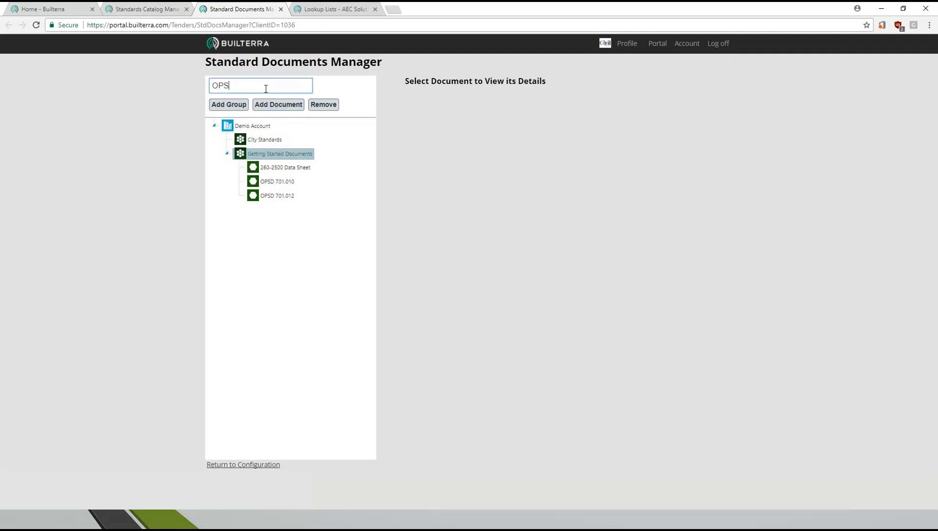
pyautogui.write(' 500')
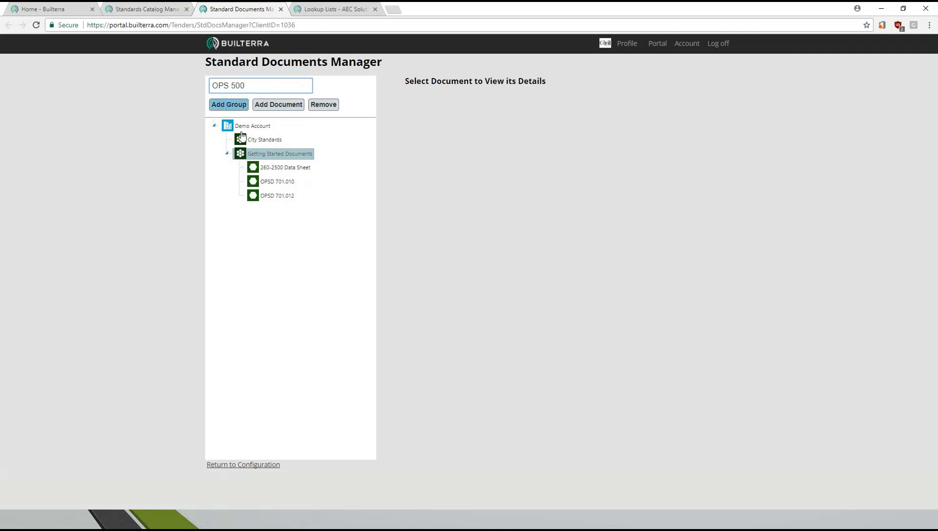
pyautogui.click(279, 104)
pyautogui.click(296, 199)
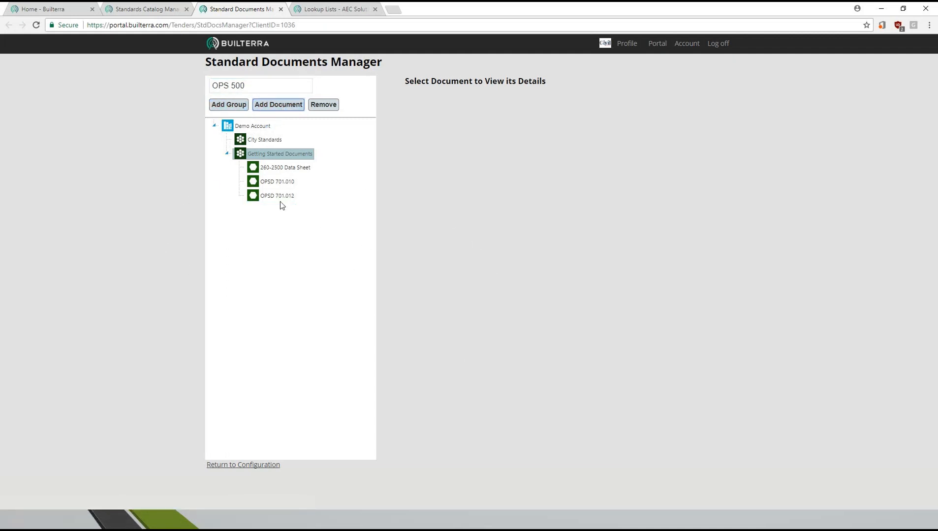
pyautogui.click(282, 156)
pyautogui.click(278, 104)
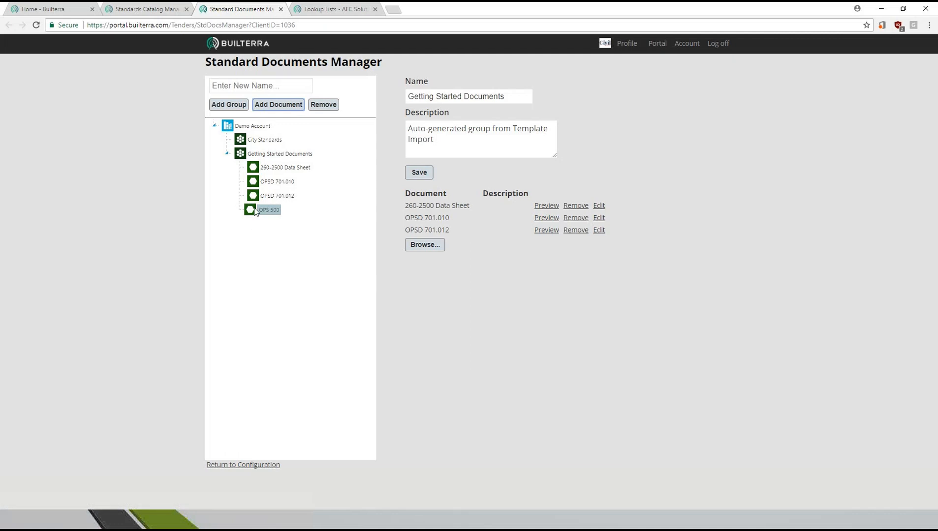
# - Enter OPSS 500 for Fencing as the description of the OPS 500 document
pyautogui.click(442, 131)
pyautogui.write('OP')
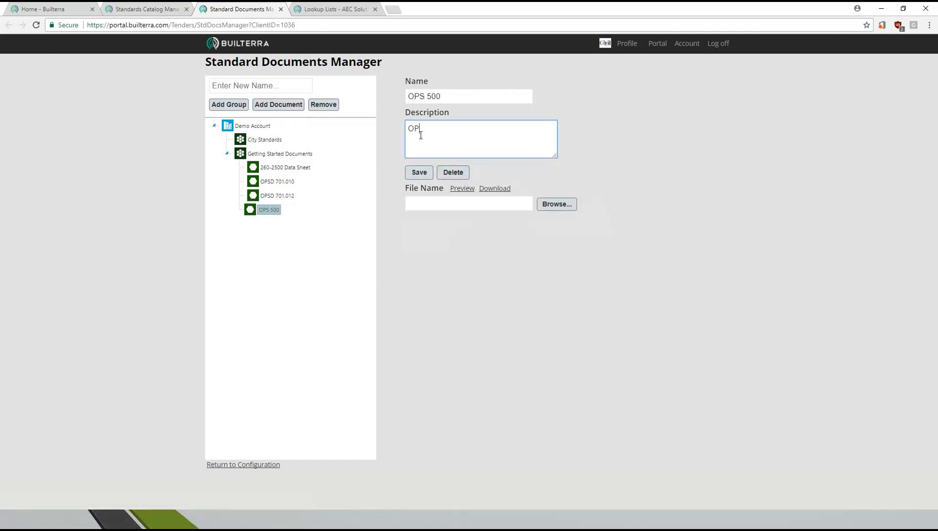
pyautogui.write('SS 500 fopr Febn')
pyautogui.press('BackSpace')
pyautogui.press('BackSpace')
pyautogui.press('BackSpace')
pyautogui.write('Febn')
pyautogui.write('ncin')
pyautogui.write('g')
# - Upload OPSS 540 Nov06.pdf from the Desktop as the file of the OPS 500 document
pyautogui.click(551, 204)
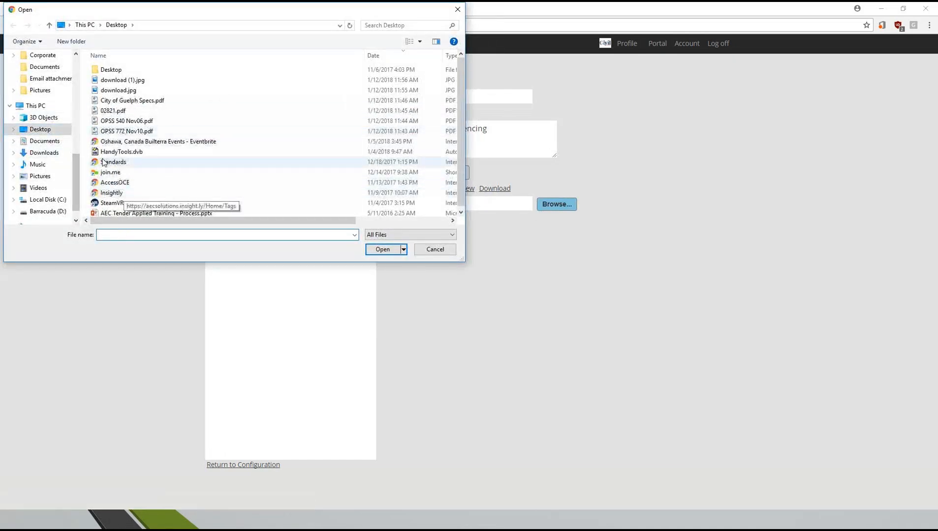
pyautogui.click(126, 124)
pyautogui.click(386, 248)
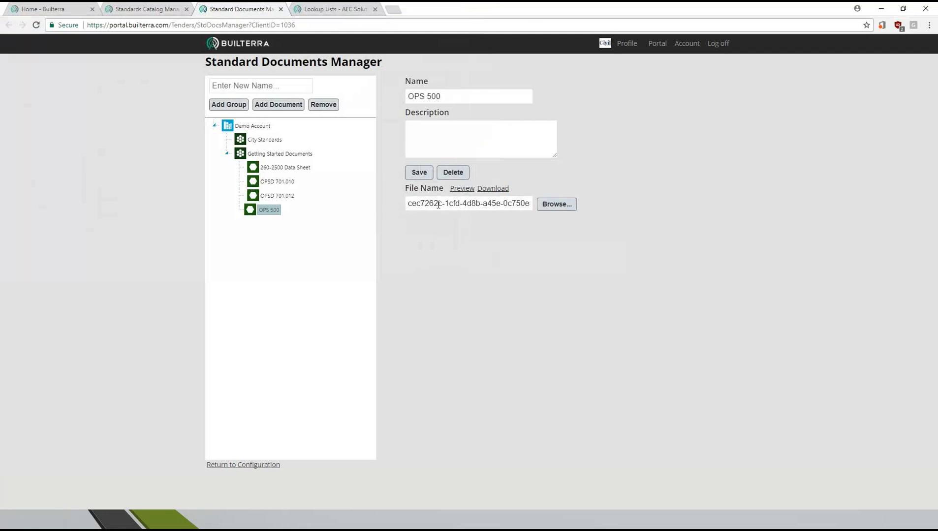
# - Rename the OPS 500 document to OPS 540 and save it
pyautogui.click(454, 97)
pyautogui.press('BackSpace')
pyautogui.press('BackSpace')
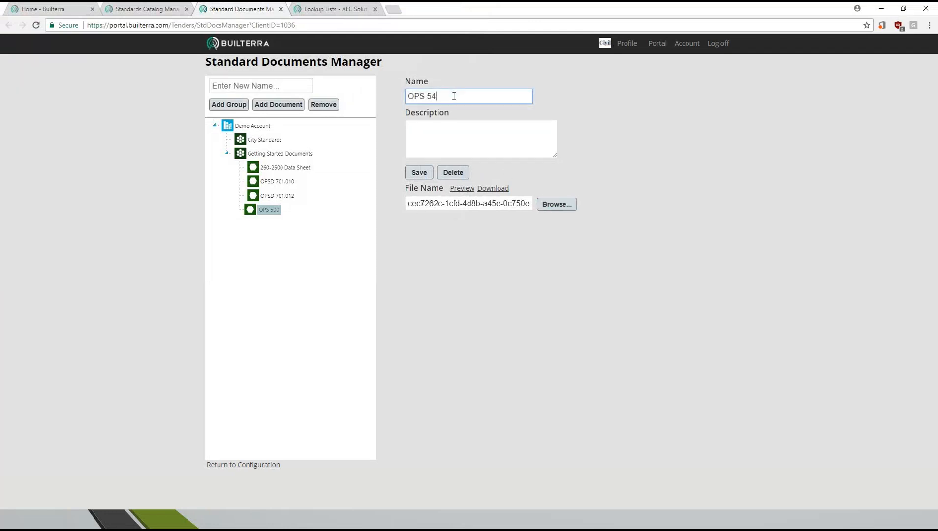
pyautogui.click(423, 173)
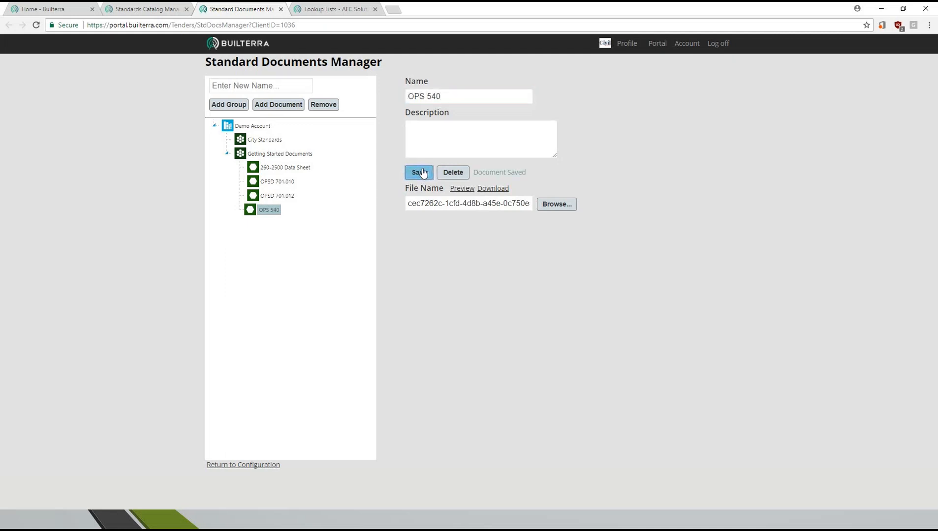
pyautogui.click(266, 211)
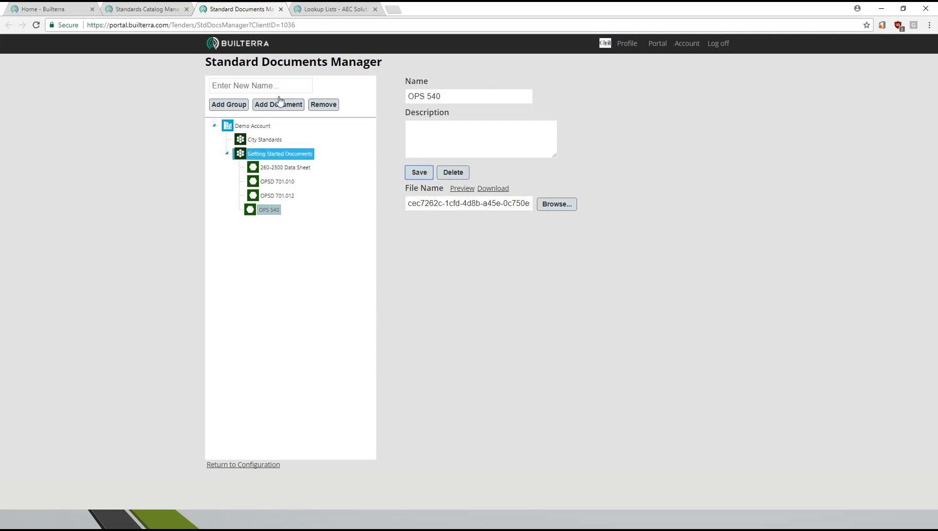
# - Attach the OPS 540 document from Getting Started Documents to the Fencing section in the Standards Catalog Manager
pyautogui.click(164, 13)
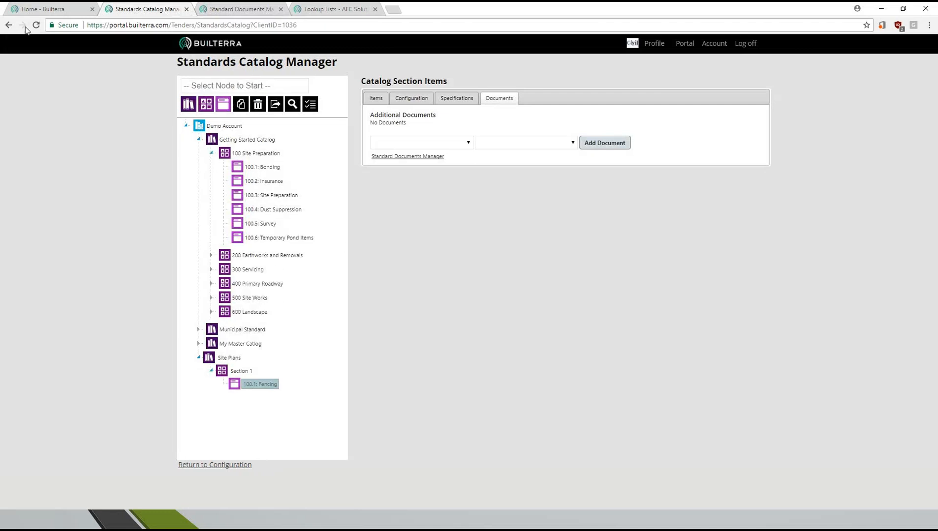
pyautogui.moveTo(252, 387); pyautogui.dragTo(268, 401)
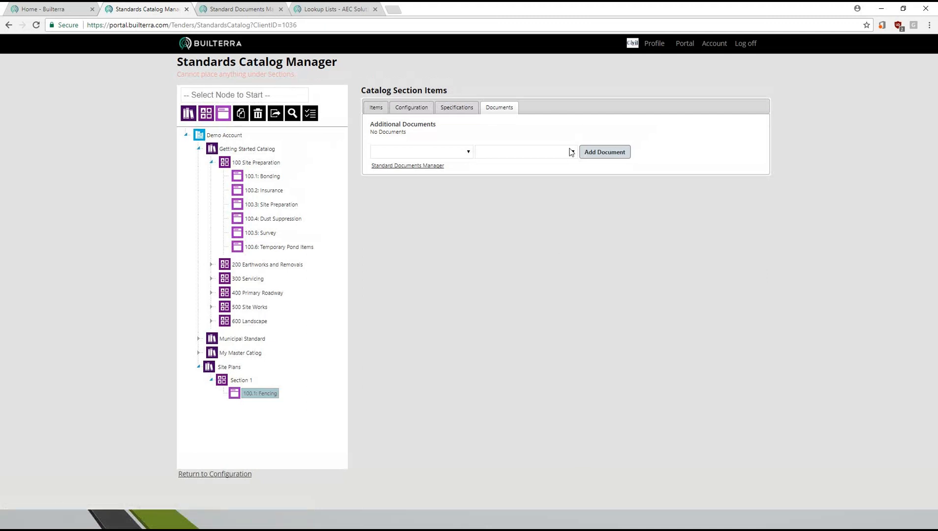
pyautogui.click(259, 386)
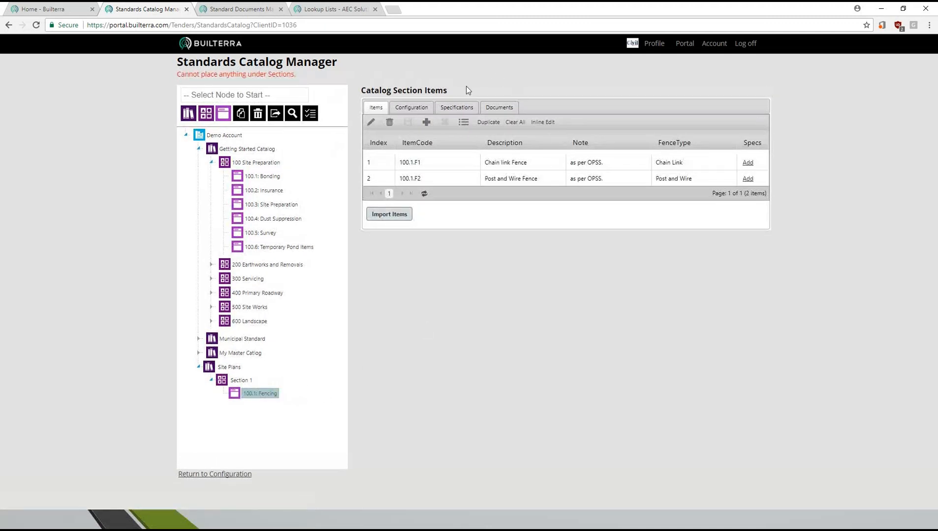
pyautogui.click(497, 108)
pyautogui.click(468, 153)
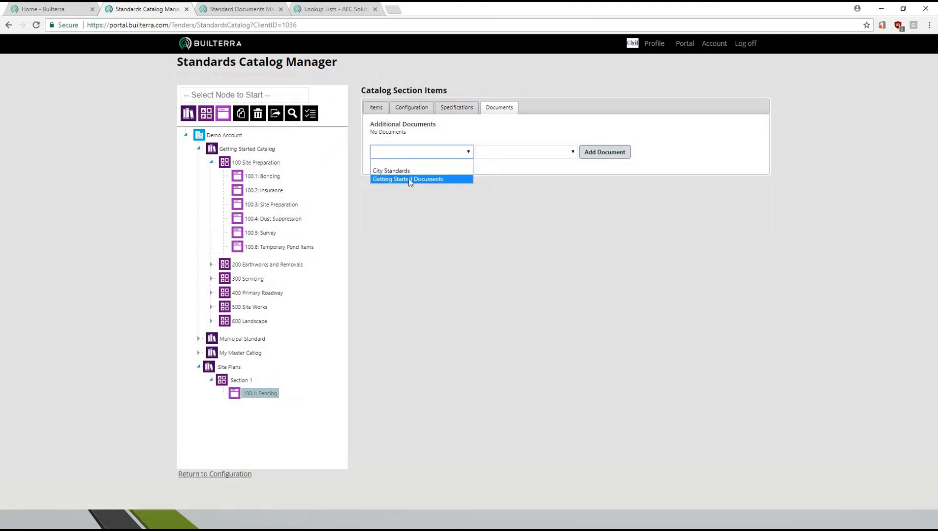
pyautogui.click(402, 179)
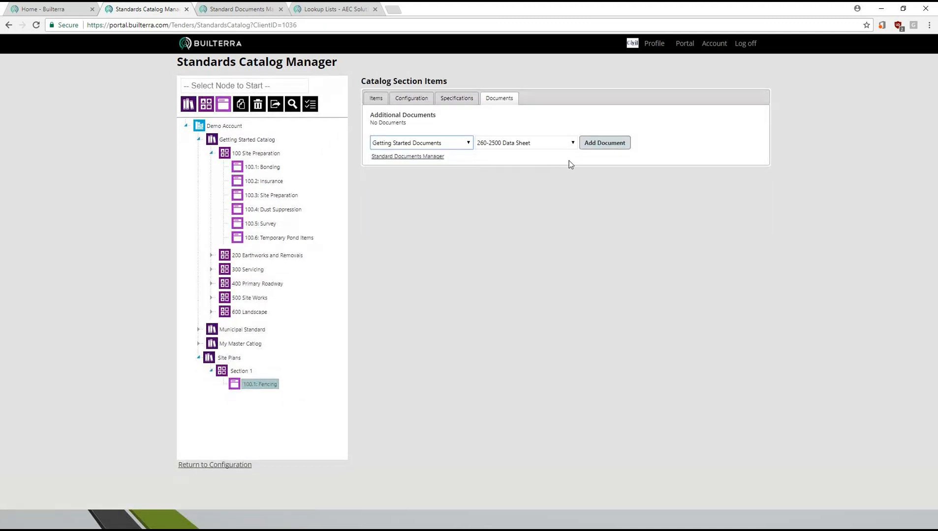
pyautogui.click(572, 142)
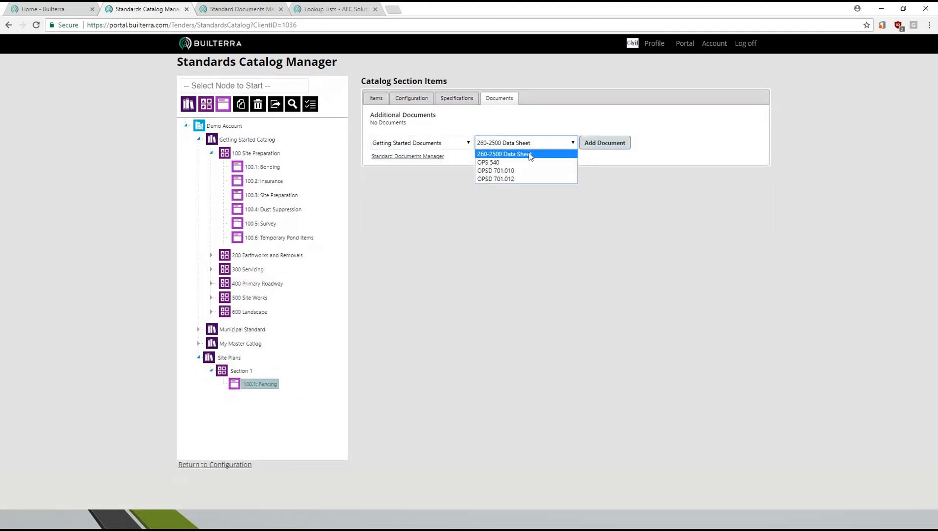
pyautogui.click(497, 163)
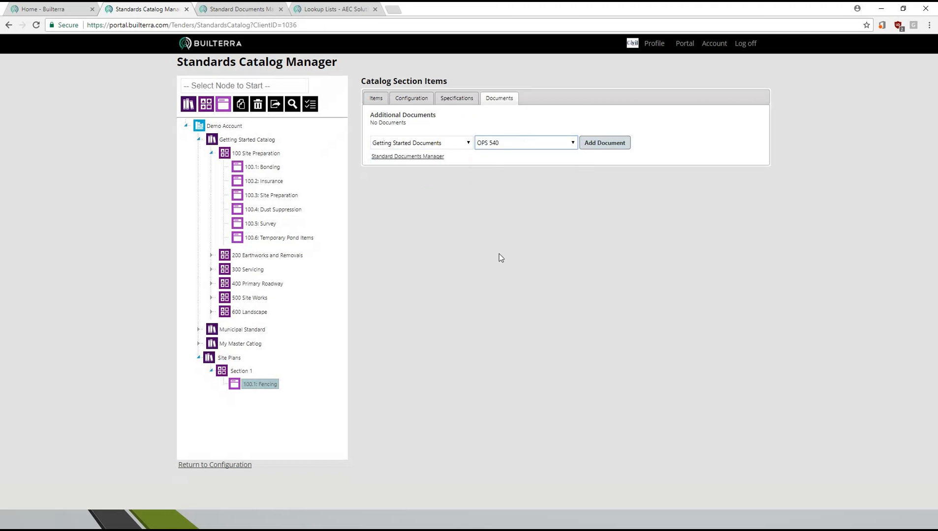
pyautogui.click(601, 144)
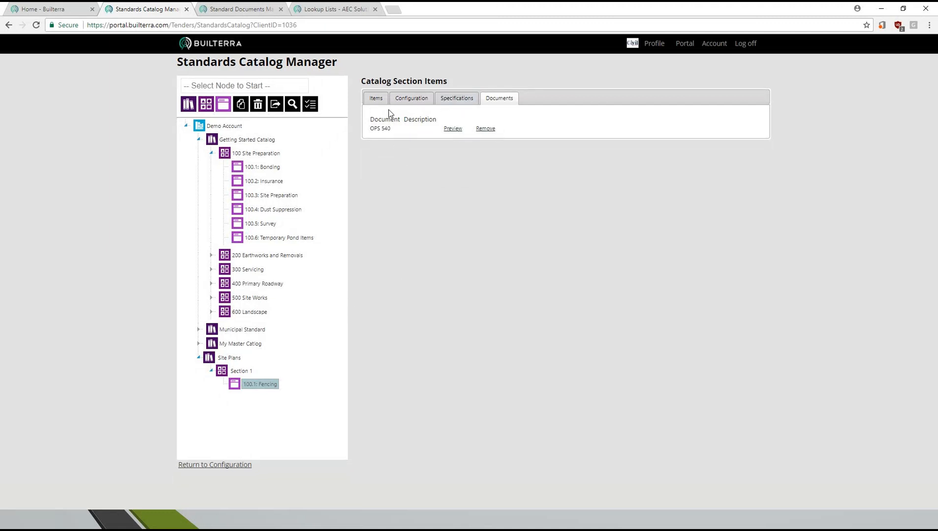
# - Review the Fencing section's items, and switch to the presentation slideshow
pyautogui.click(376, 99)
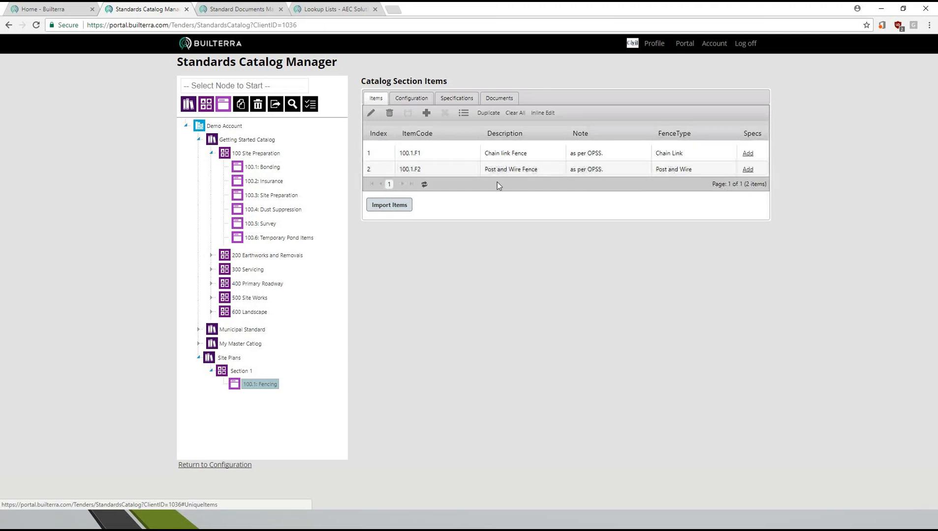
pyautogui.click(249, 386)
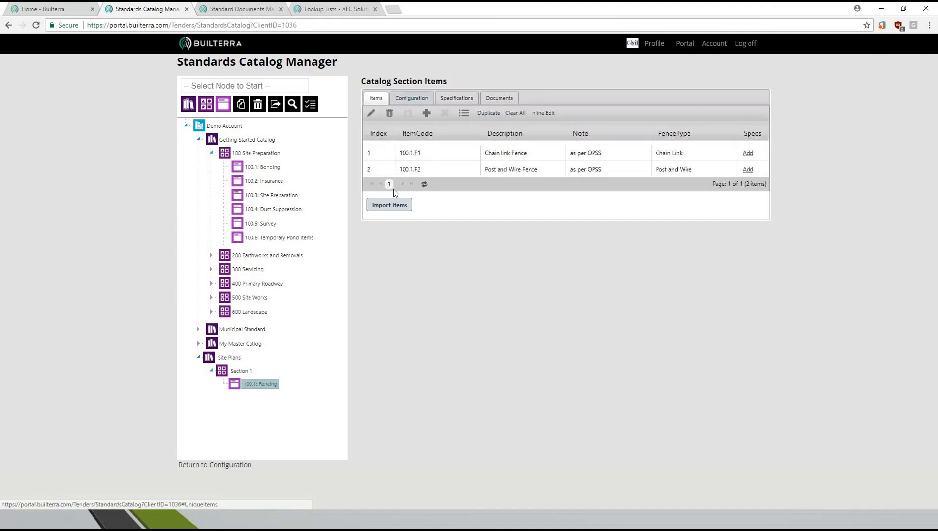
pyautogui.hotkey('alt', 'Tab')
pyautogui.hotkey('alt', 'Tab')
pyautogui.hotkey('alt', 'Tab')
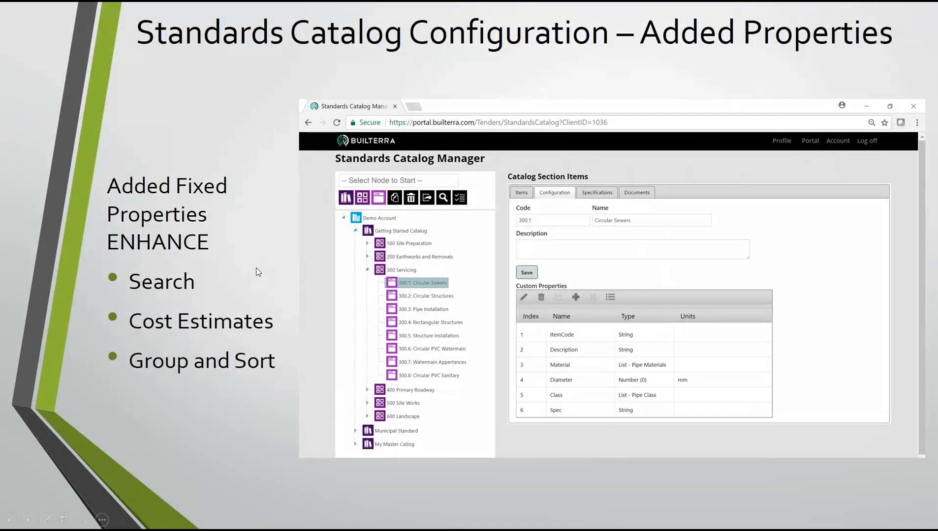
pyautogui.click(224, 264)
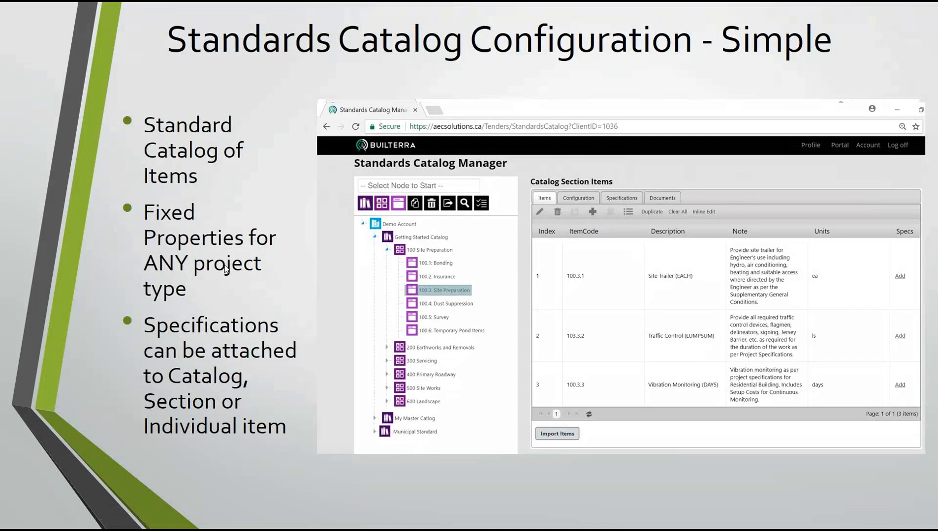
pyautogui.click(225, 268)
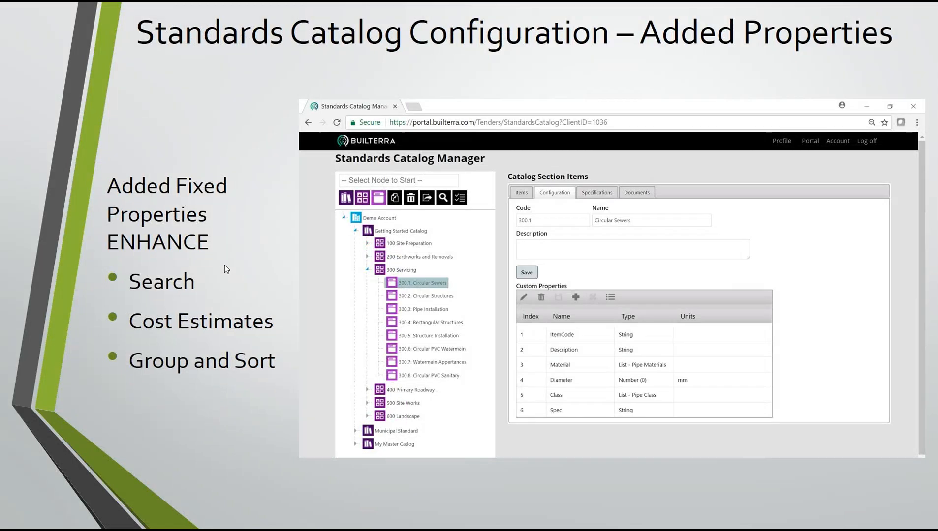
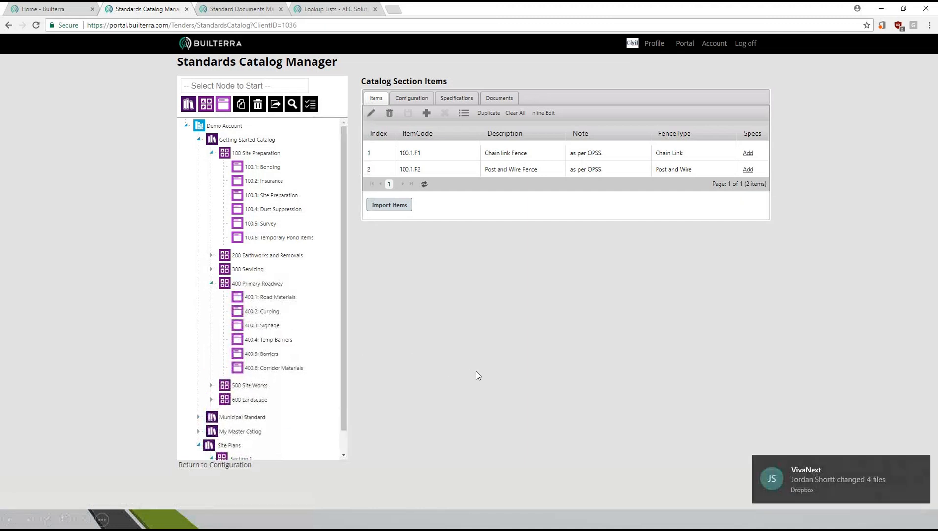
# - Duplicate the 100.1 Fencing section of the Site Plans catalog and move the copy into 400 Primary Roadway of the Getting Started Catalog
pyautogui.scroll(-1, 347, 383)
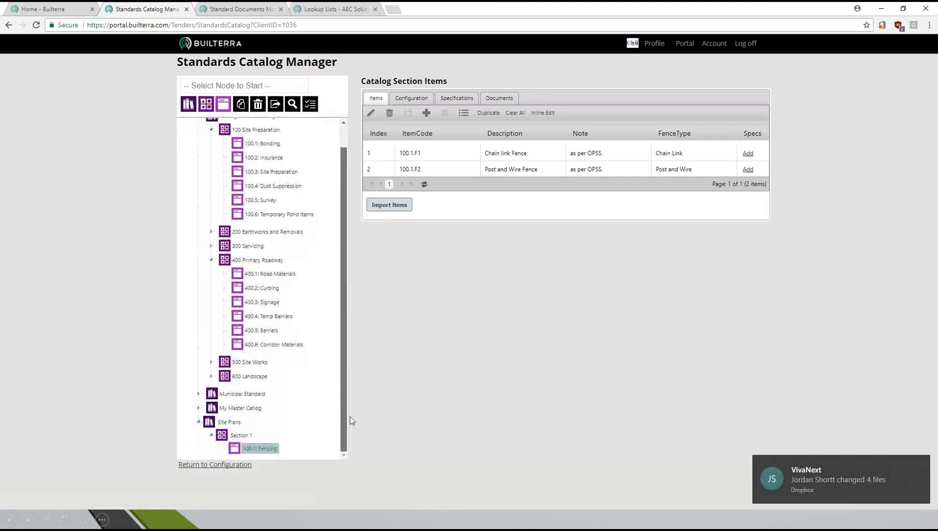
pyautogui.click(260, 449)
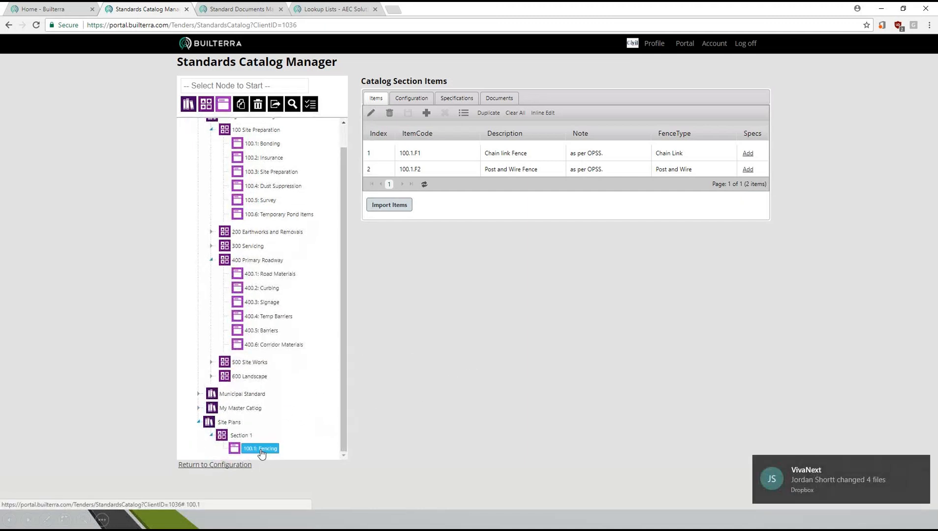
pyautogui.click(241, 104)
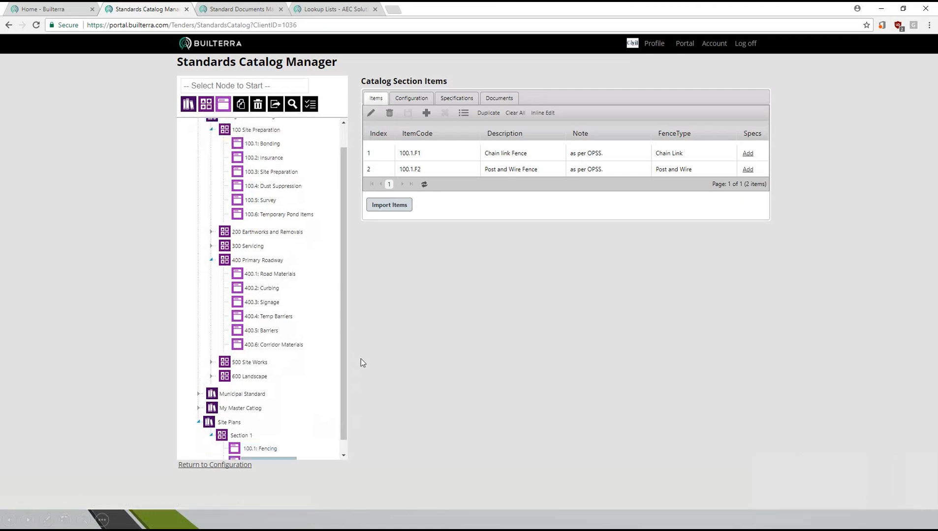
pyautogui.scroll(-1, 337, 374)
pyautogui.click(267, 450)
pyautogui.moveTo(267, 454); pyautogui.dragTo(268, 250)
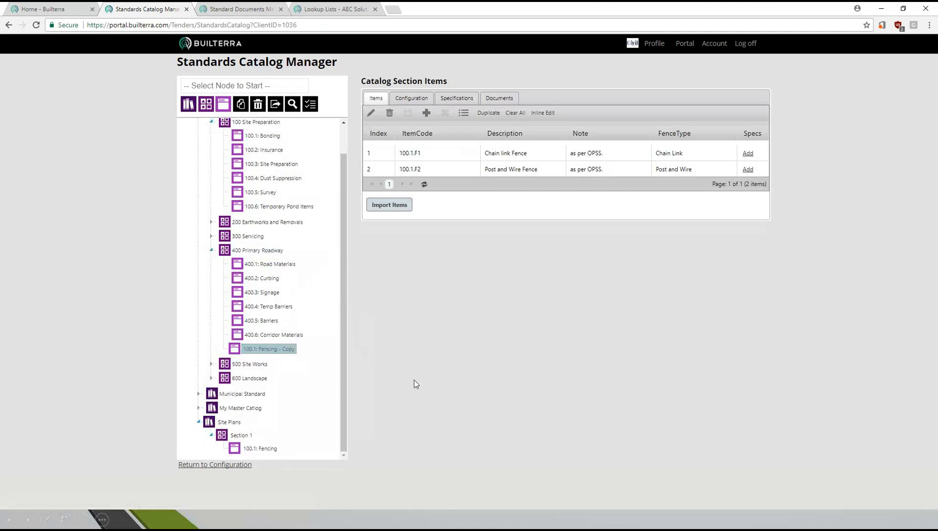
# - Rename the copied section in 400 Primary Roadway to Fencing and save its details
pyautogui.click(412, 98)
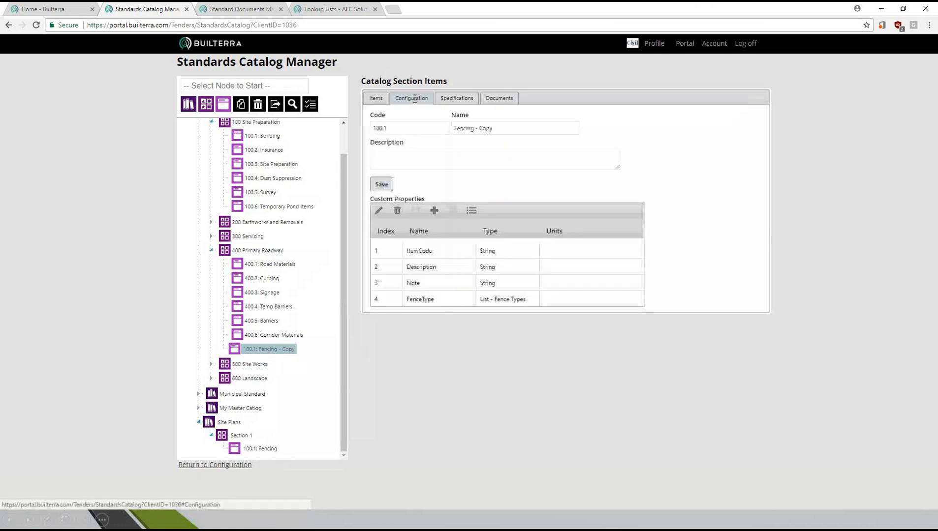
pyautogui.click(503, 133)
pyautogui.press('BackSpace')
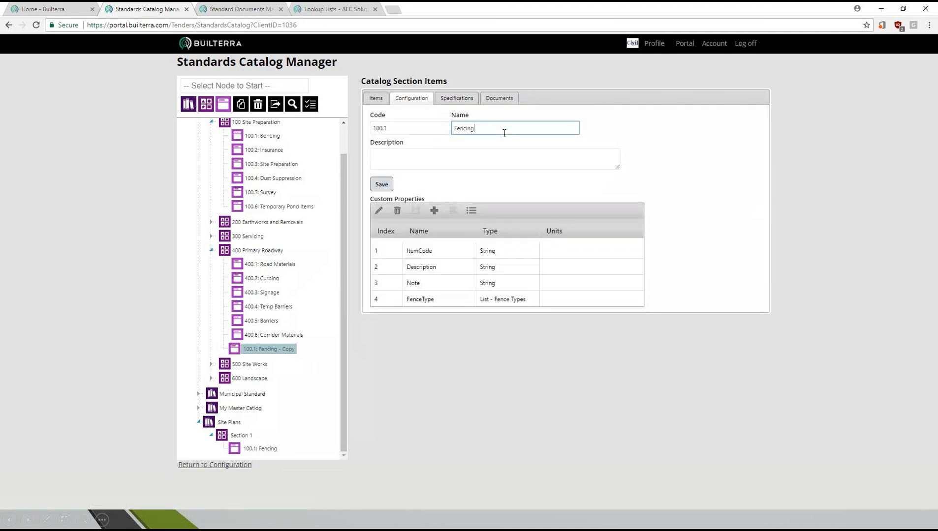
pyautogui.click(378, 189)
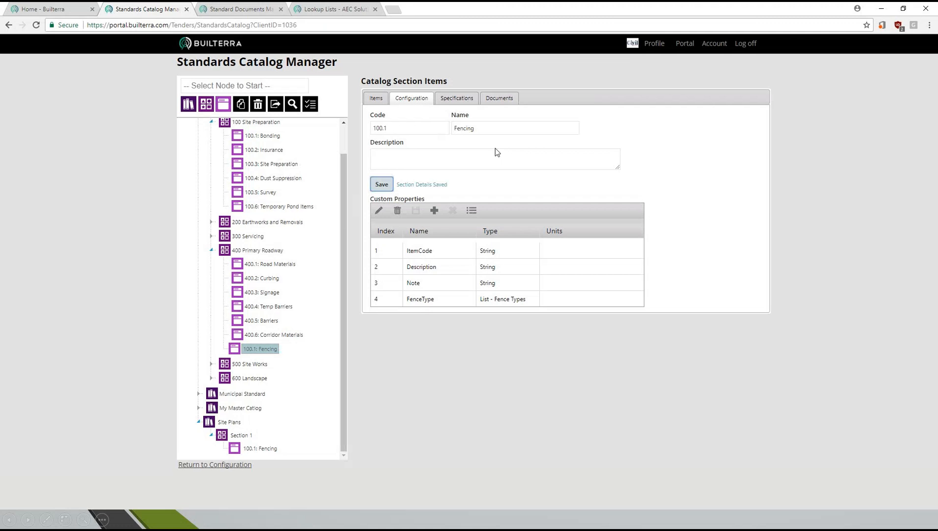
# - Check the copied Fencing section's items and attached documents, and collapse the Site Plans catalog
pyautogui.click(375, 100)
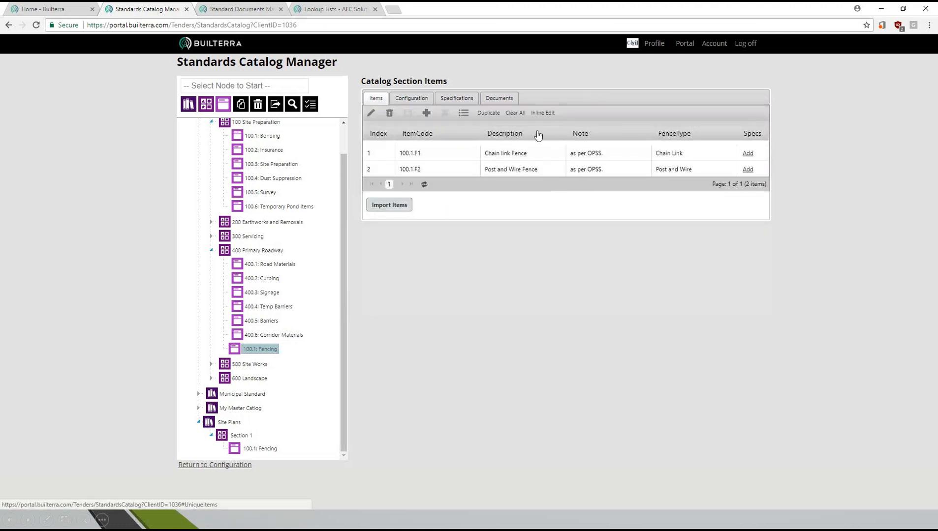
pyautogui.click(500, 97)
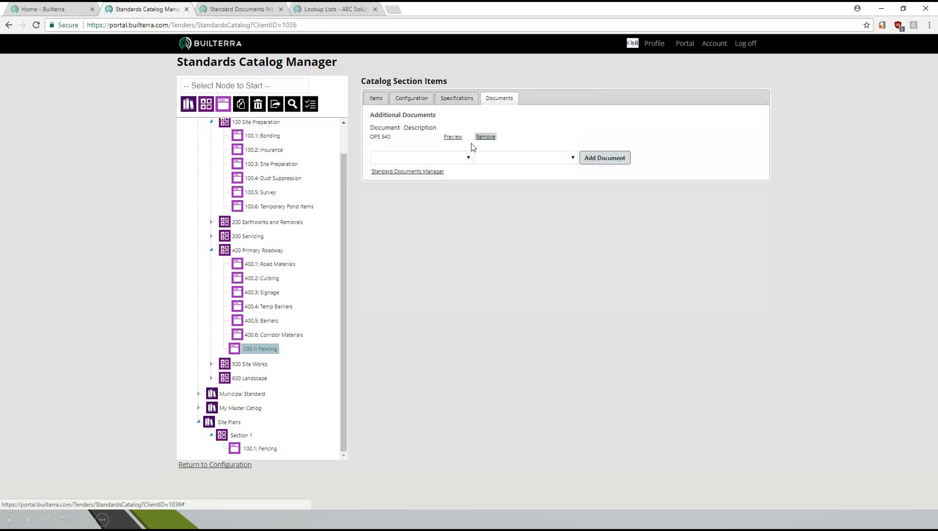
pyautogui.click(199, 423)
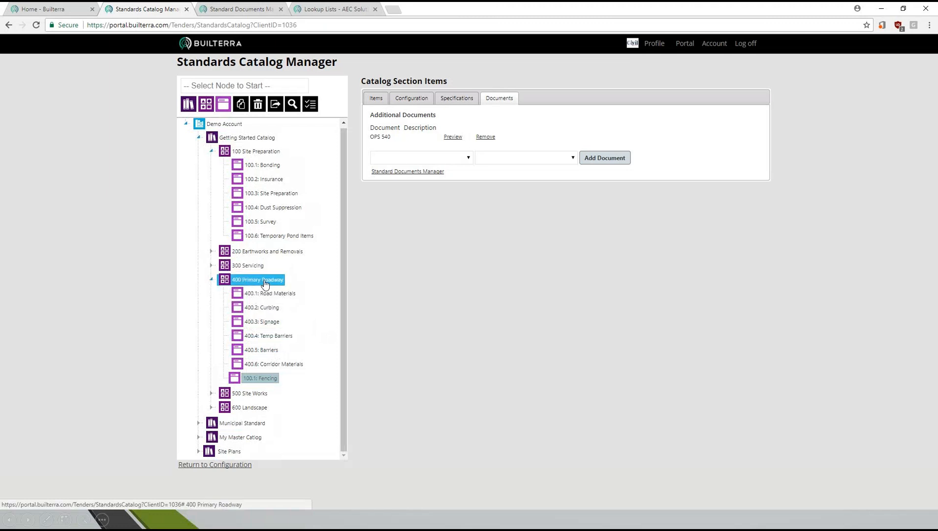
# - Set the code of the Fencing section in 400 Primary Roadway to 400.7 and save it
pyautogui.click(411, 98)
pyautogui.click(408, 131)
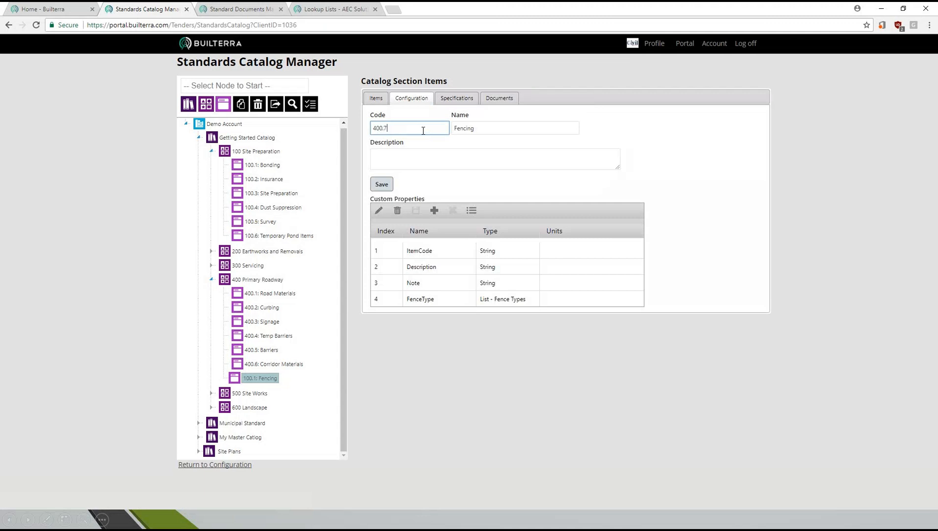
pyautogui.click(381, 184)
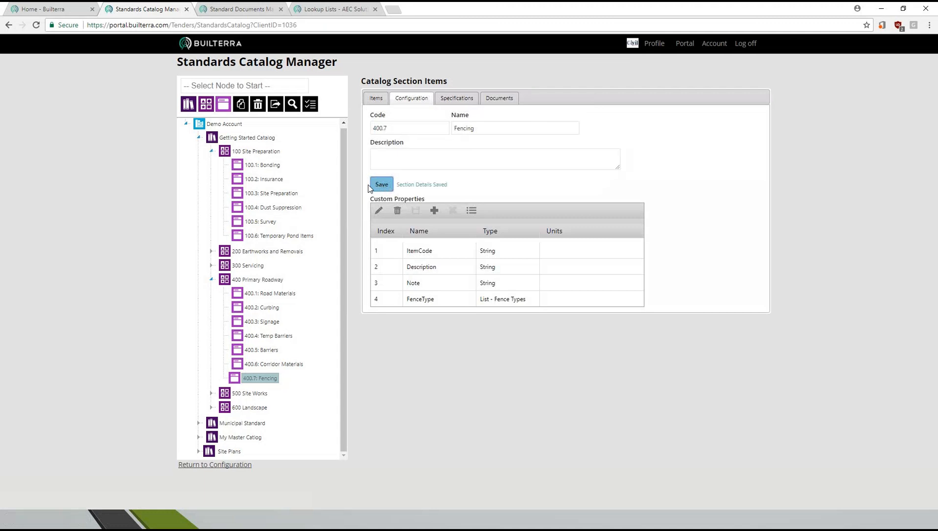
# - Change the section's item codes to 400.7.1 for Chain link Fence and 400.7.2 for Post and Wire Fence
pyautogui.click(376, 98)
pyautogui.doubleClick(424, 151)
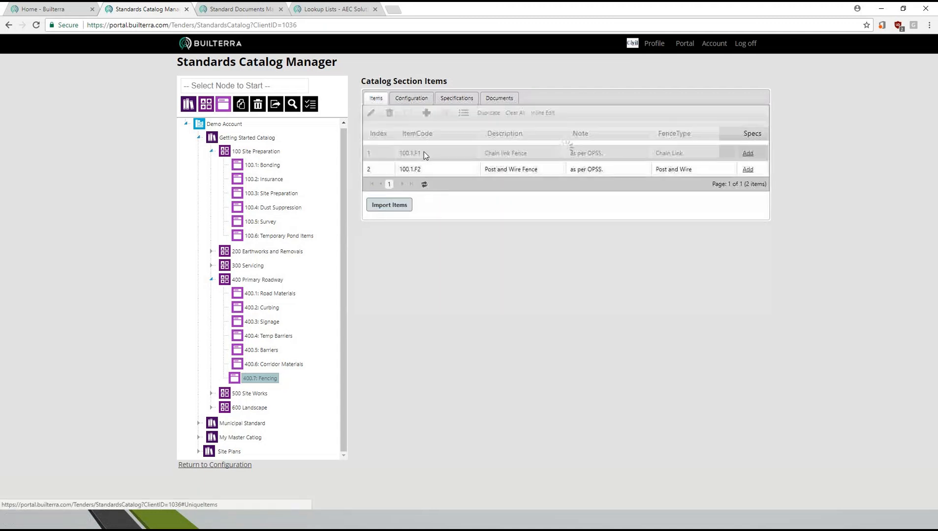
pyautogui.click(424, 162)
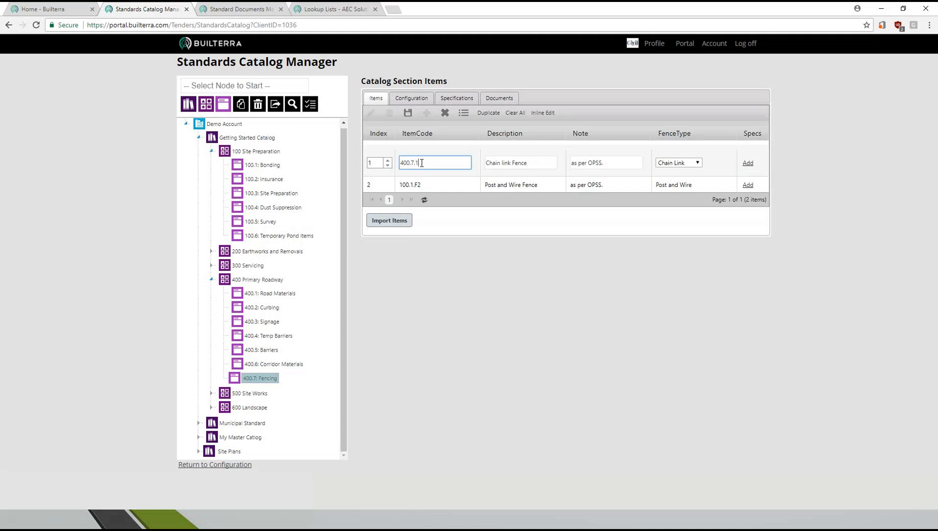
pyautogui.click(426, 181)
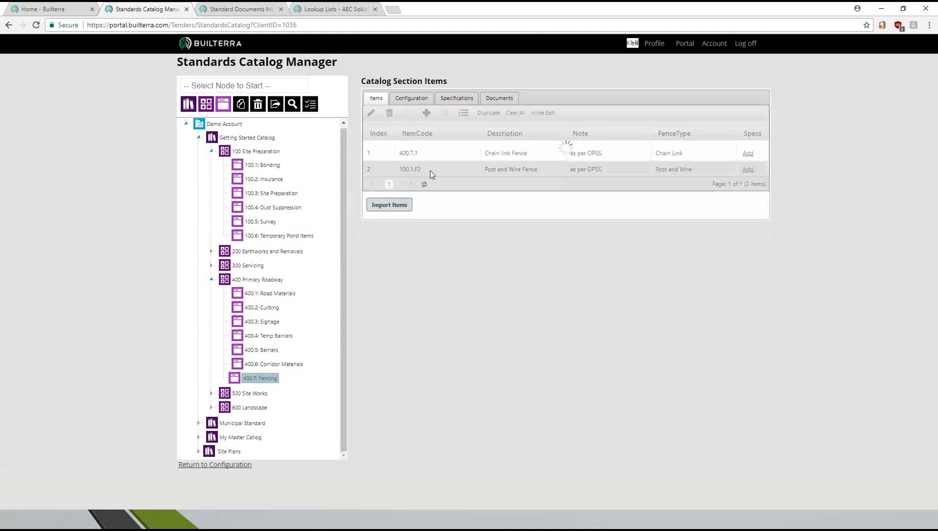
pyautogui.click(429, 171)
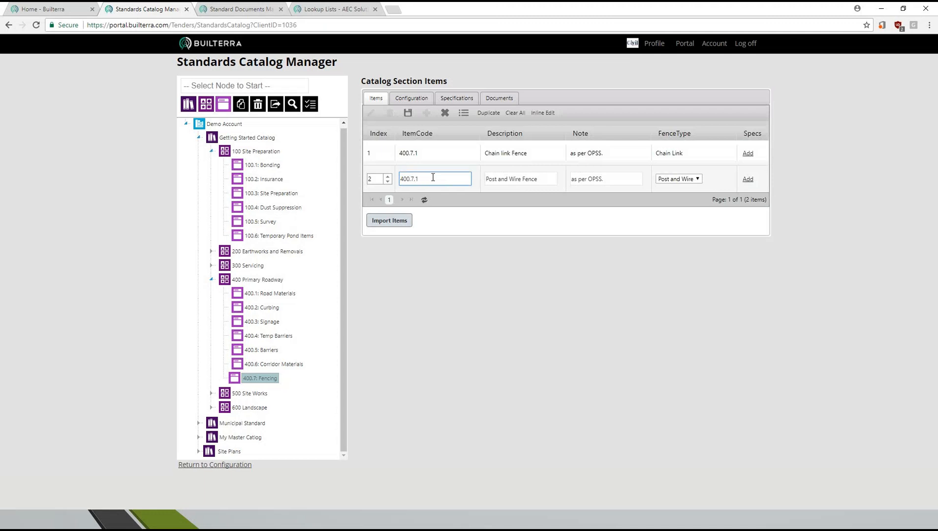
pyautogui.click(431, 158)
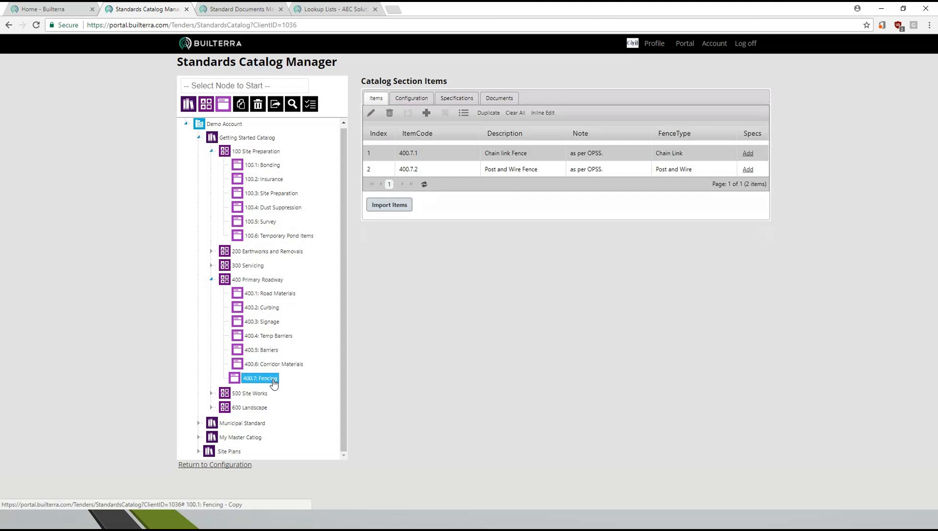
# - Check the Fencing section's configuration, and open the Getting Started group in the Pay Item Manager
pyautogui.click(418, 100)
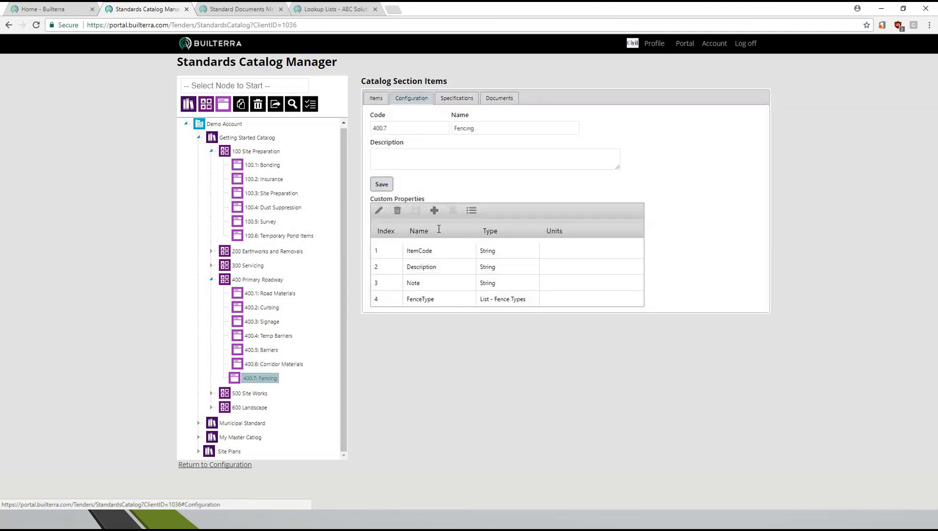
pyautogui.click(215, 466)
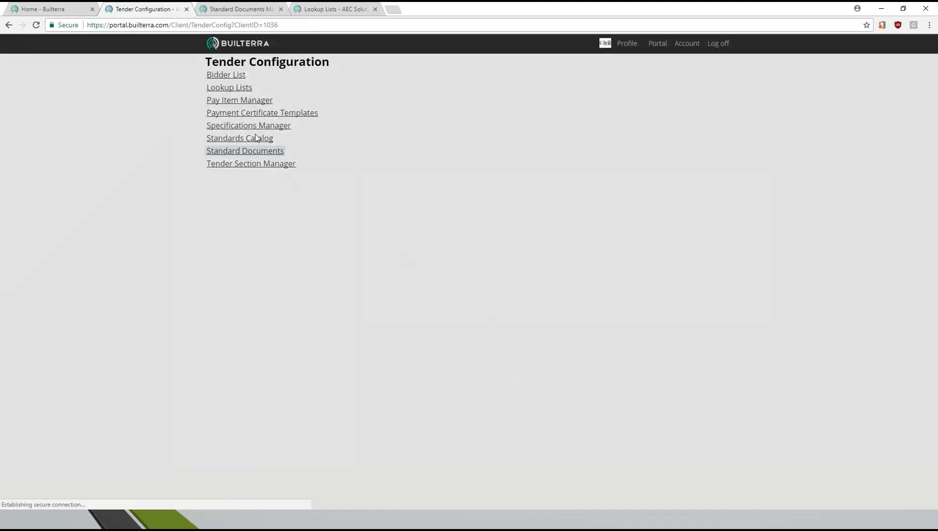
pyautogui.click(246, 102)
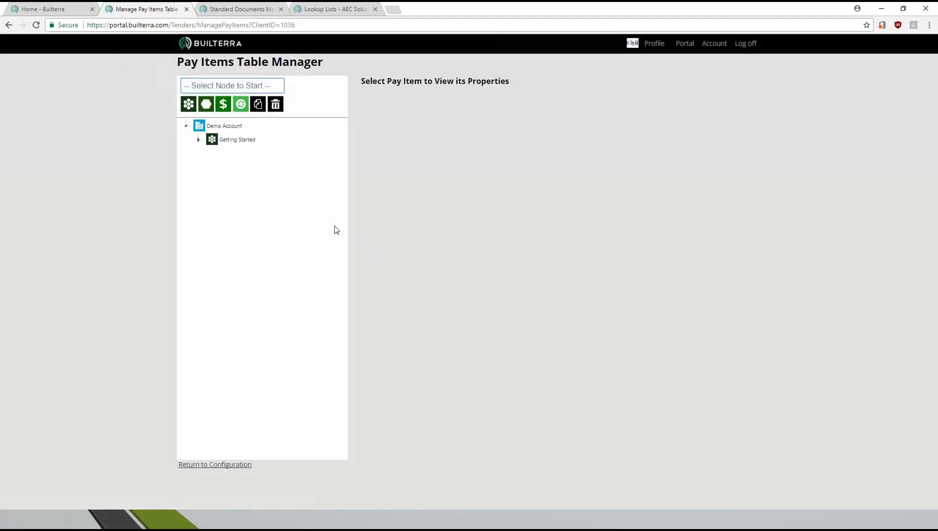
pyautogui.click(198, 140)
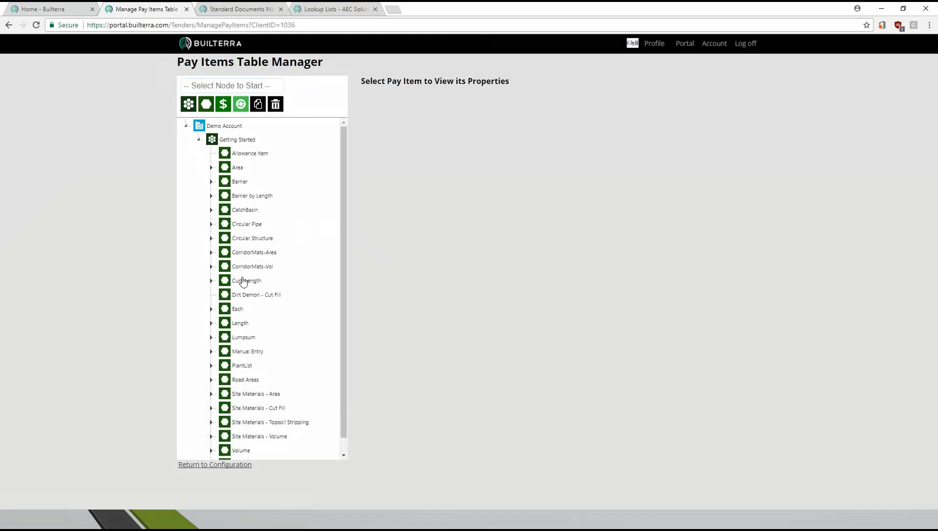
pyautogui.moveTo(342, 192); pyautogui.dragTo(353, 160)
# - Add a pay item named Fencing by Length to the Getting Started group
pyautogui.click(237, 140)
pyautogui.click(217, 88)
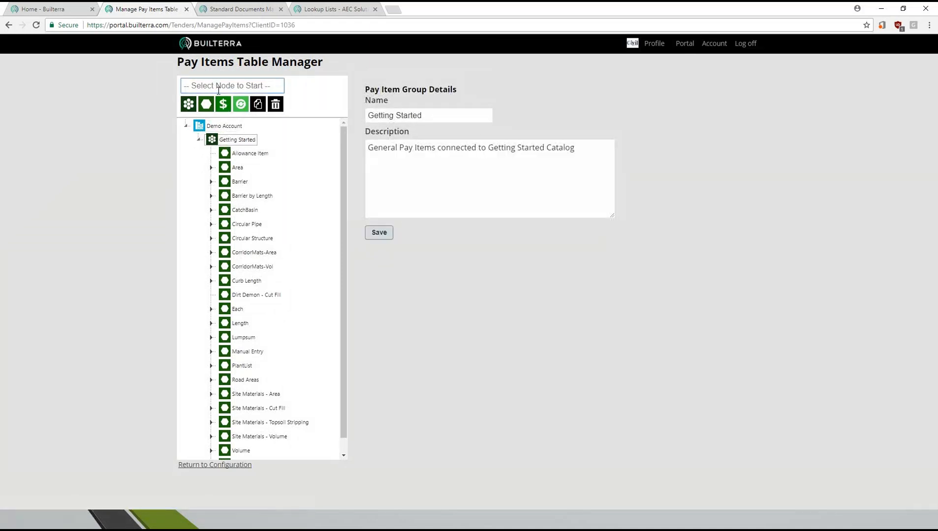
pyautogui.write('Fencing by Length')
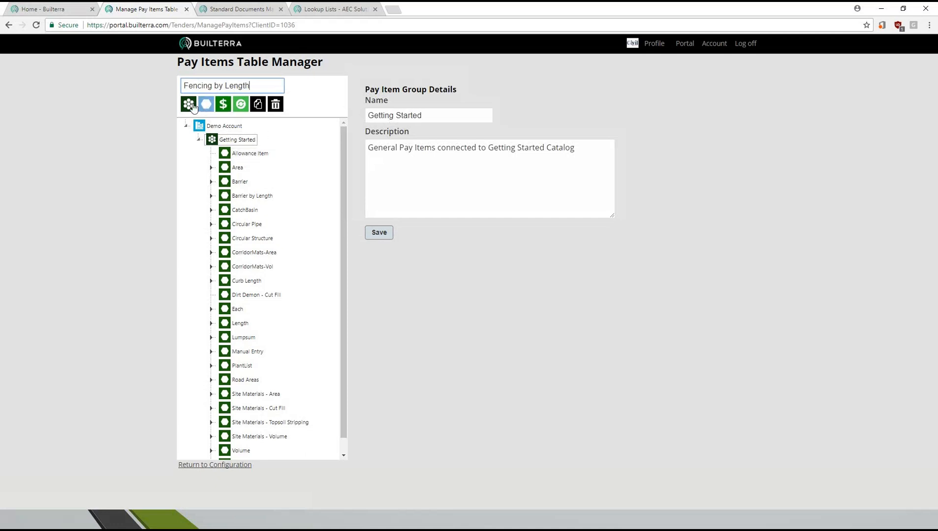
pyautogui.click(206, 104)
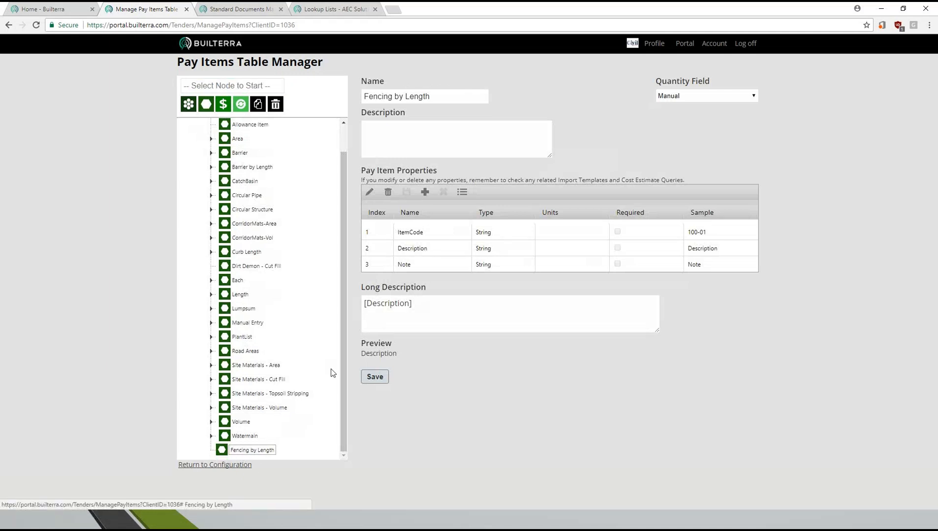
pyautogui.click(403, 140)
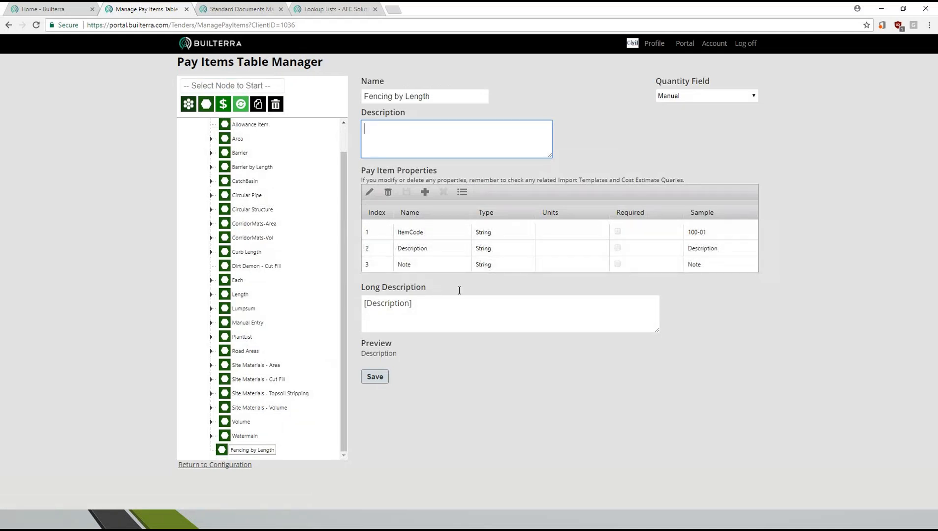
# - Open the Standards Catalog alongside the pay items and examine the custom properties of the 400.7 Fencing section
pyautogui.click(222, 8)
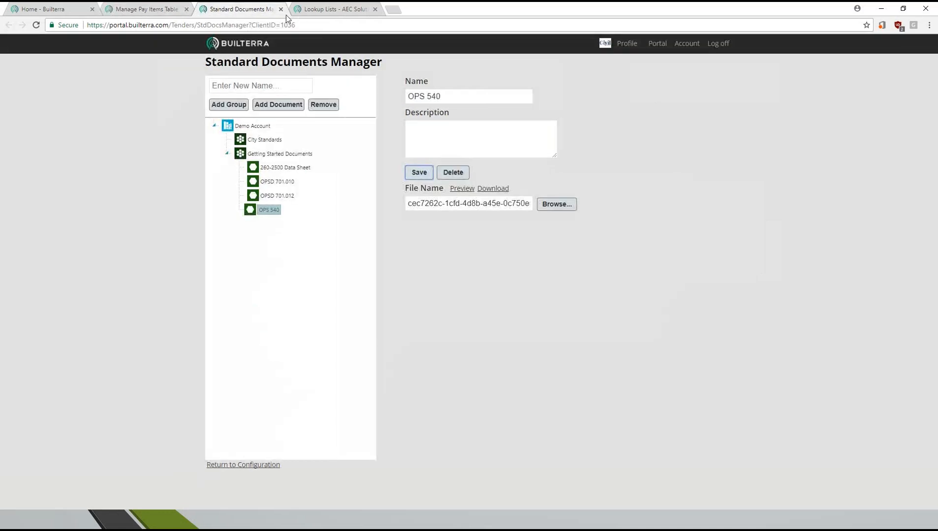
pyautogui.click(269, 465)
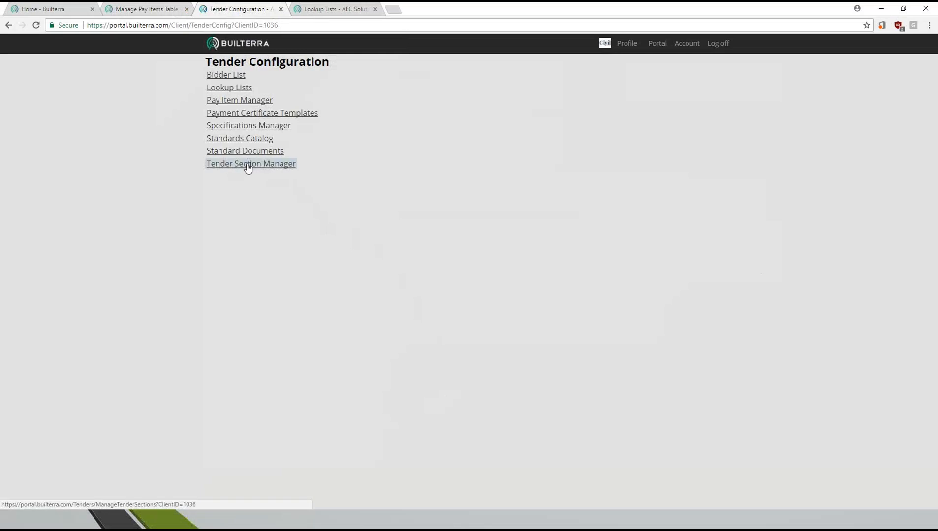
pyautogui.click(237, 142)
pyautogui.click(229, 182)
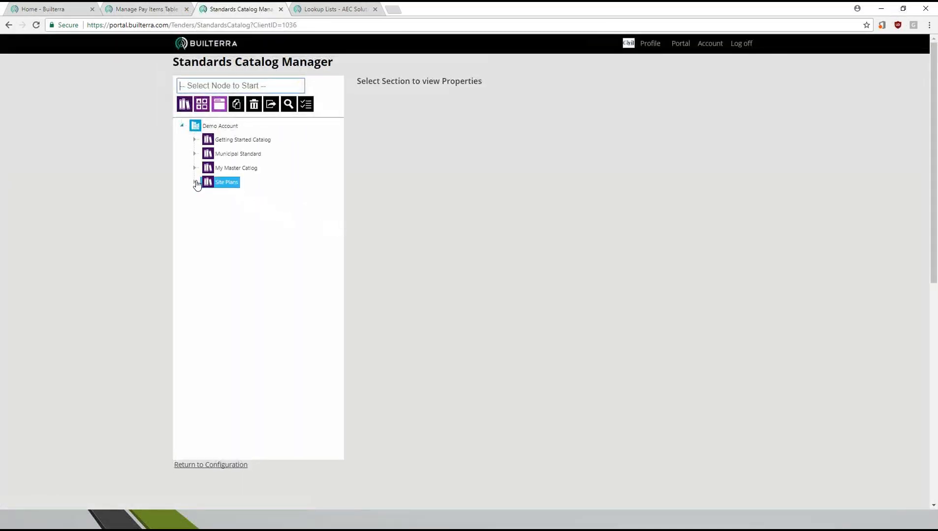
pyautogui.click(195, 140)
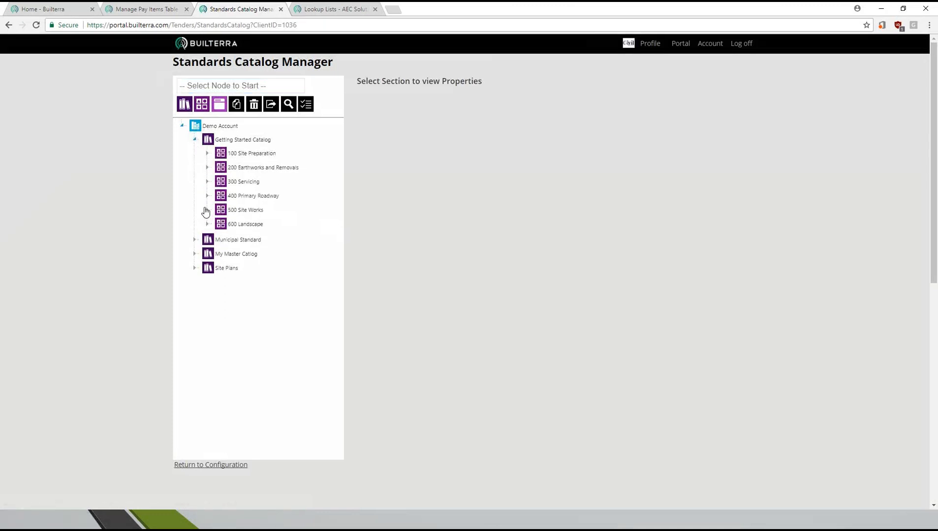
pyautogui.click(207, 196)
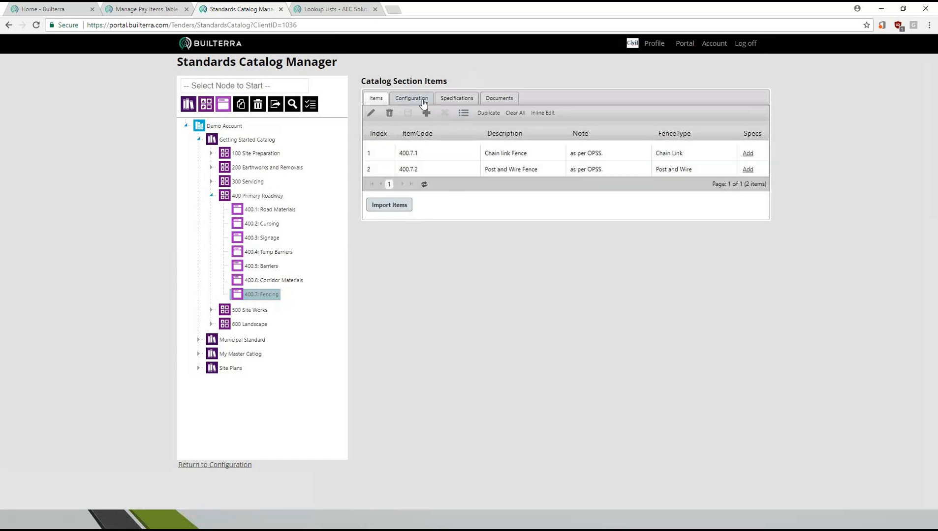
pyautogui.click(422, 101)
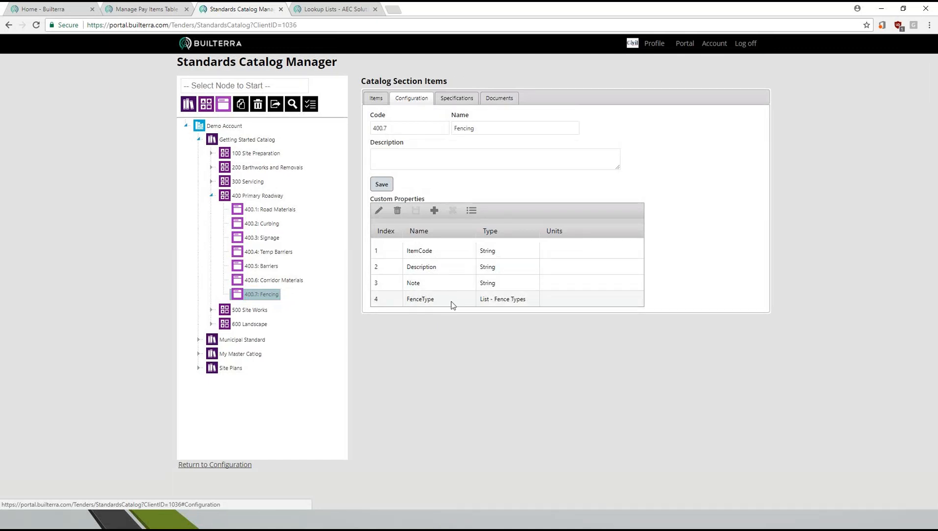
# - Add a FenceType property to the Fencing by Length pay item at index 4, with type List - Fence Types and sample Chain-Link
pyautogui.click(145, 9)
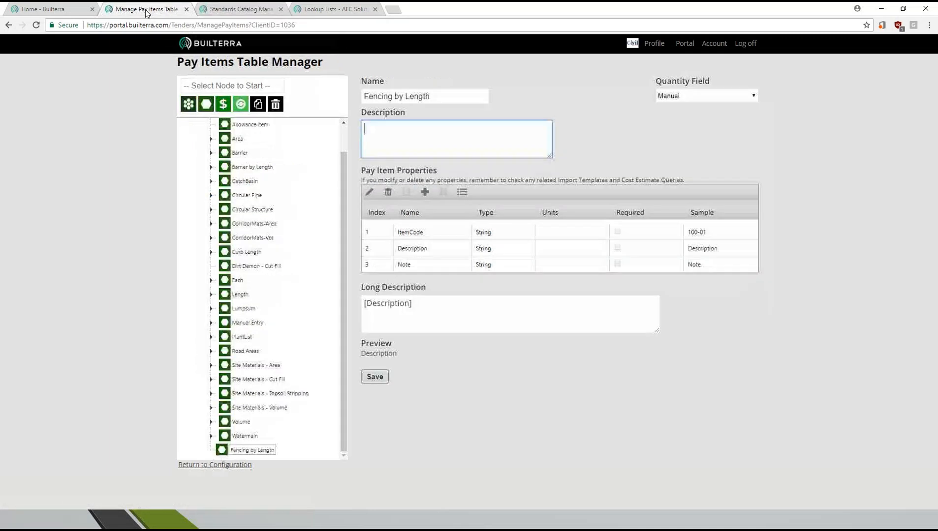
pyautogui.click(425, 192)
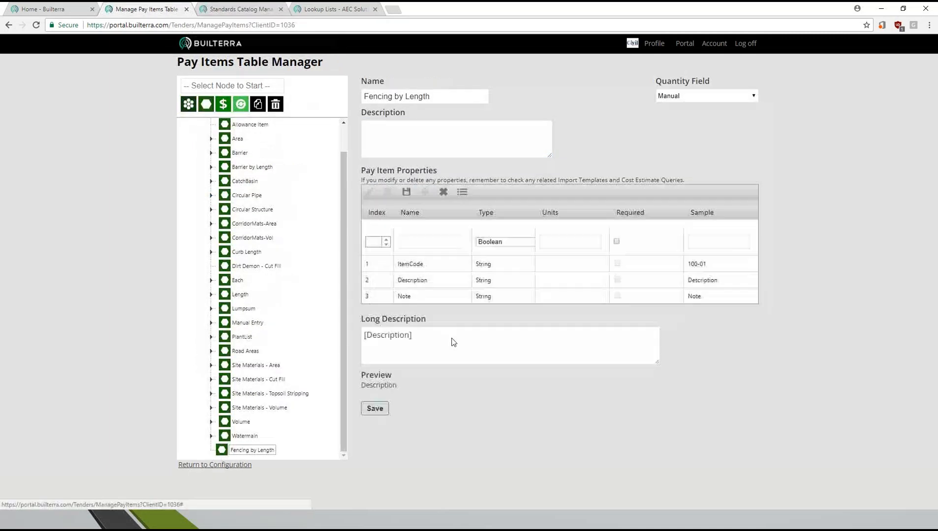
pyautogui.click(376, 243)
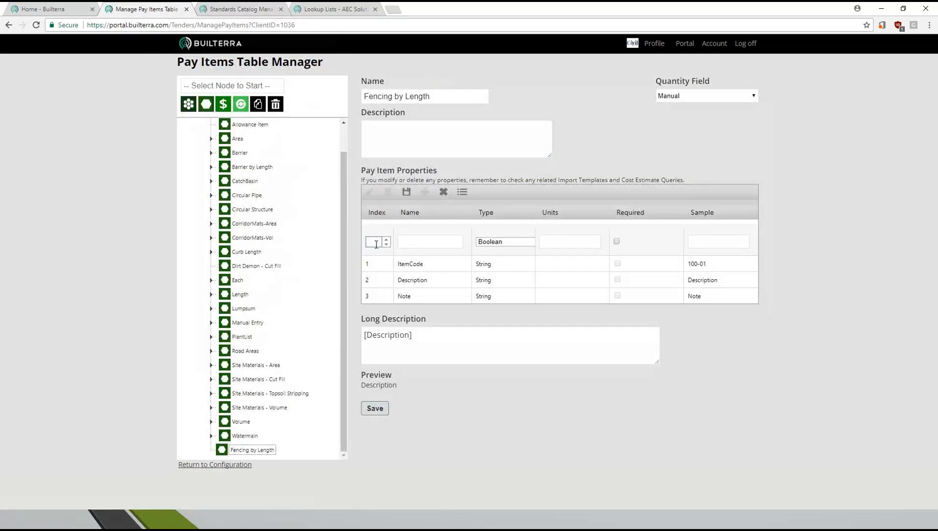
pyautogui.write('4')
pyautogui.click(419, 246)
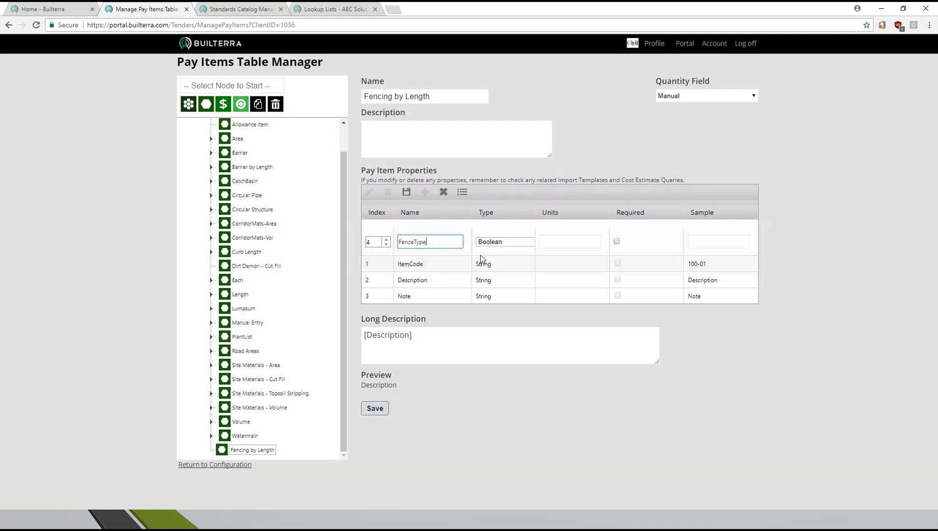
pyautogui.click(510, 242)
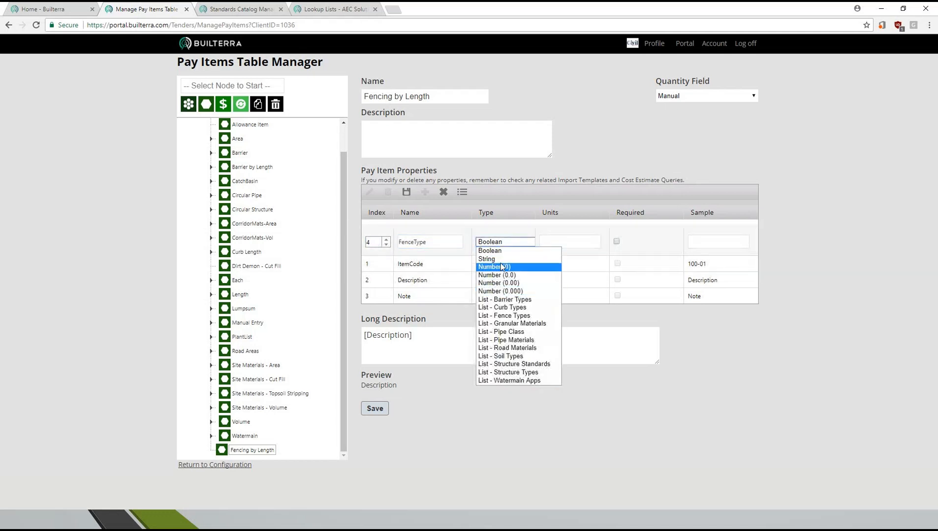
pyautogui.click(518, 317)
pyautogui.click(566, 242)
pyautogui.click(712, 242)
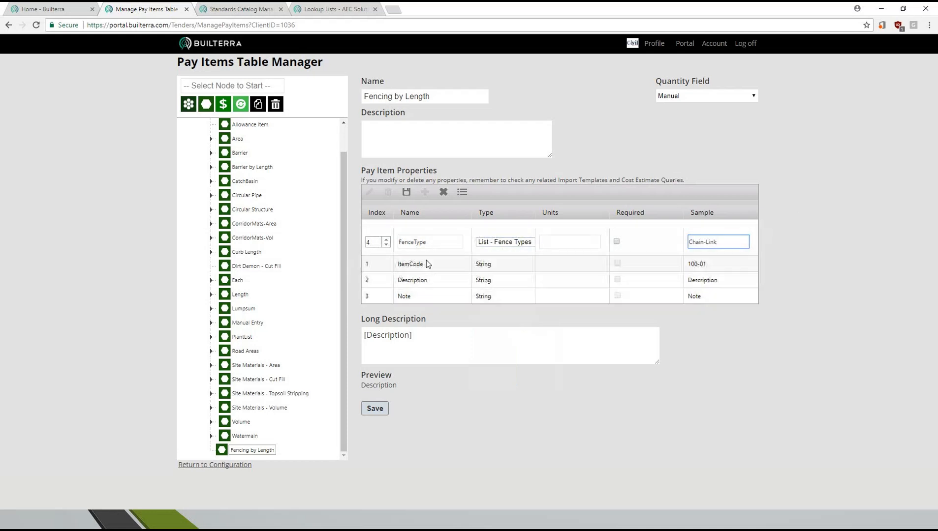
pyautogui.click(406, 192)
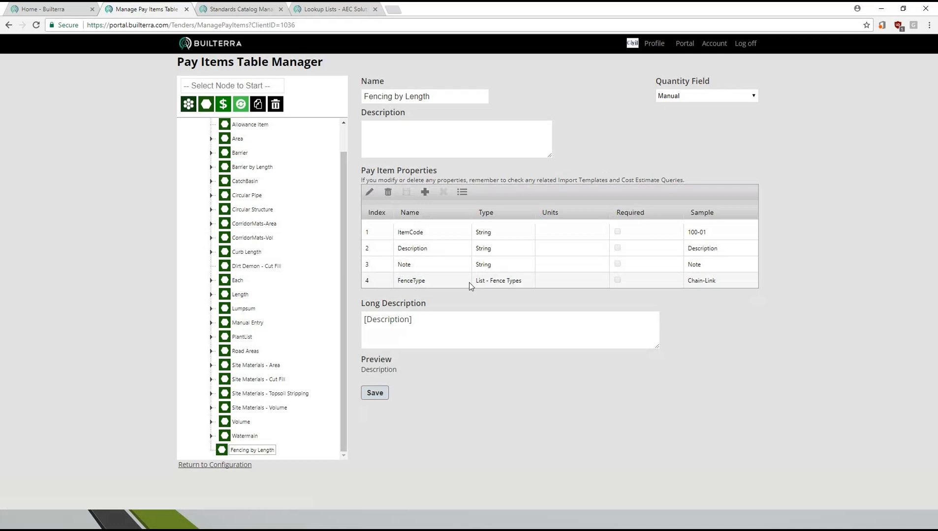
# - Add a Length property at index 5 with type Number (0.0), units m and sample 100.7
pyautogui.click(425, 194)
pyautogui.write('5')
pyautogui.click(420, 238)
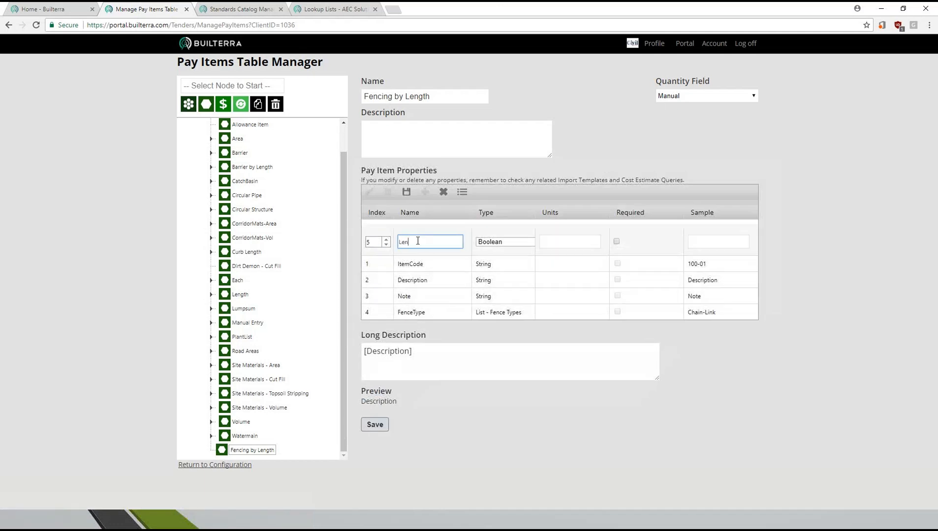
pyautogui.click(515, 244)
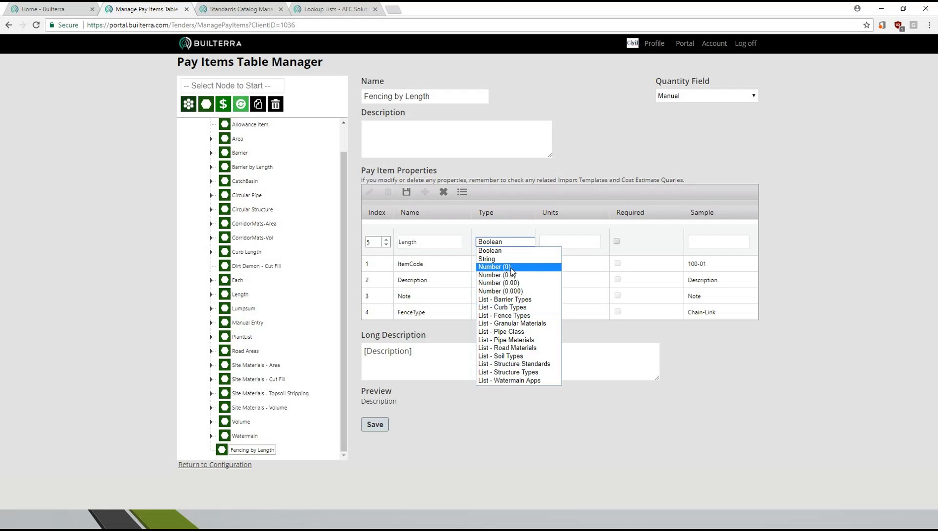
pyautogui.click(515, 279)
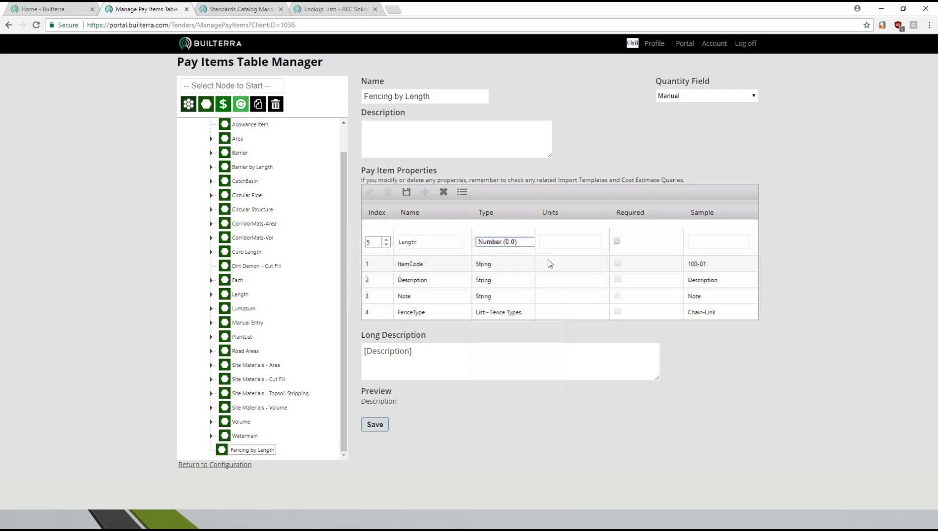
pyautogui.click(551, 243)
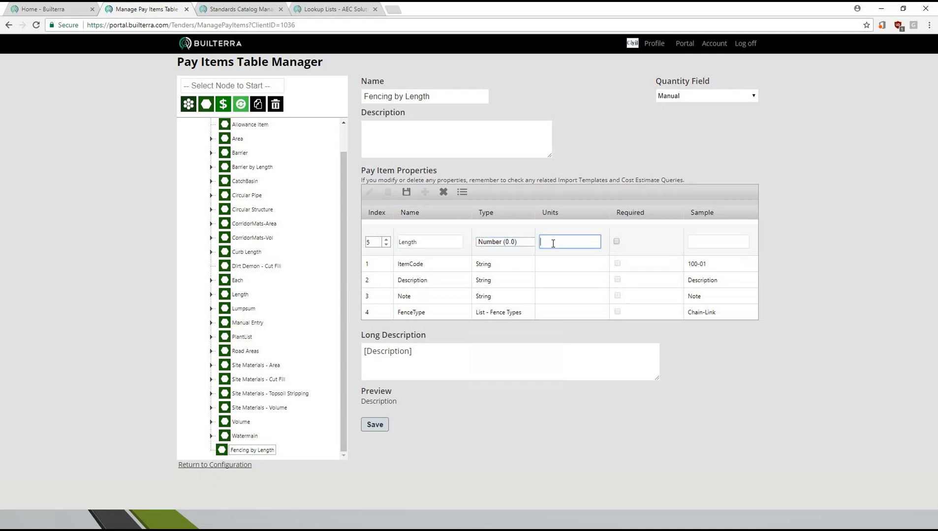
pyautogui.write('m')
pyautogui.click(705, 238)
pyautogui.write('100.7')
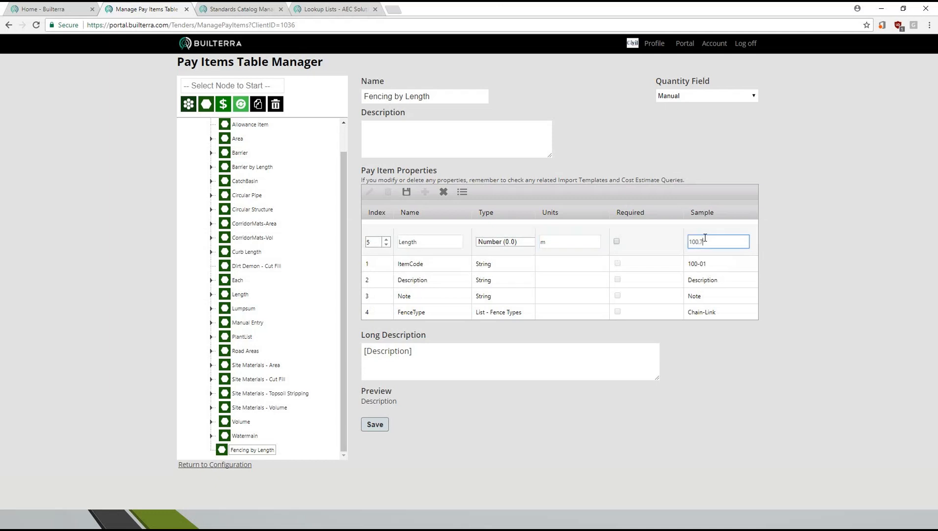
pyautogui.click(406, 192)
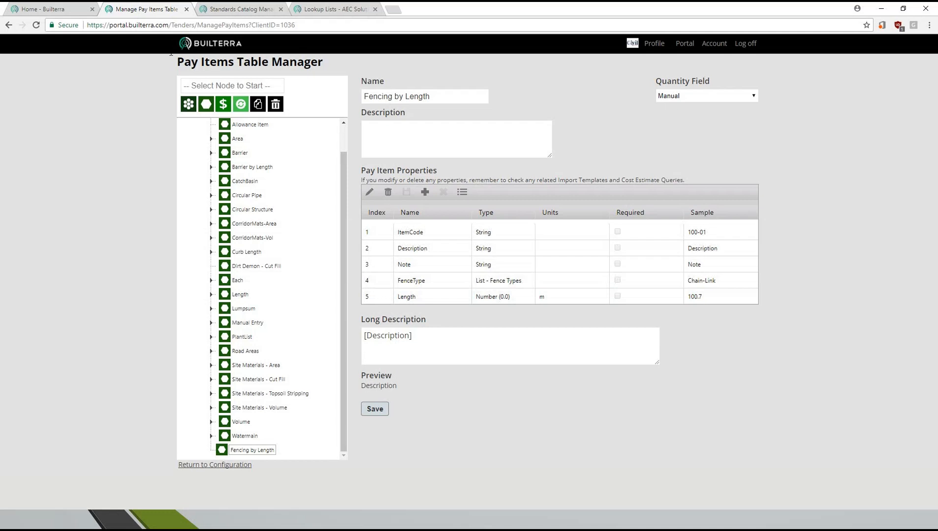
# - Compare the pay item's properties with the custom properties and items of the 400.7 Fencing section in the Standards Catalog
pyautogui.click(239, 11)
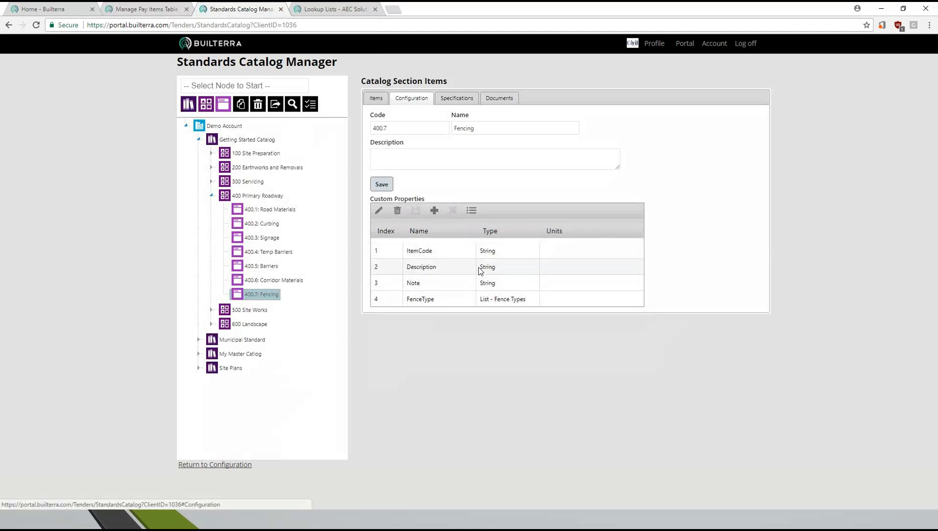
pyautogui.click(383, 102)
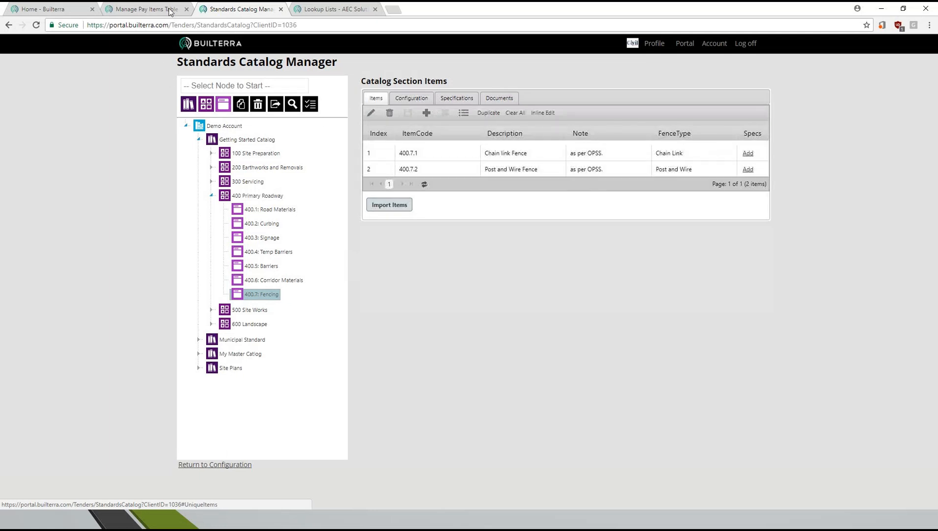
pyautogui.hotkey('ctrl', 'shift', 'Tab')
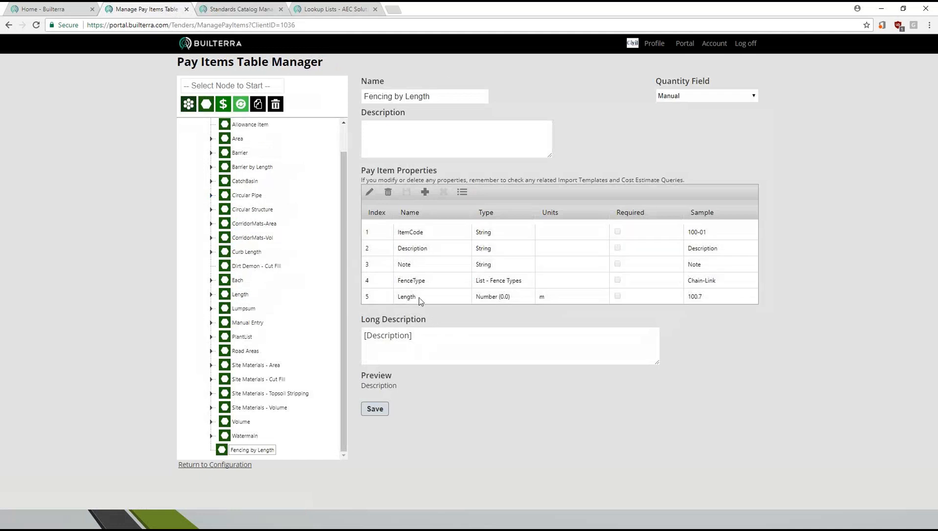
# - Set the quantity field of the Fencing by Length pay item to Length
pyautogui.doubleClick(406, 297)
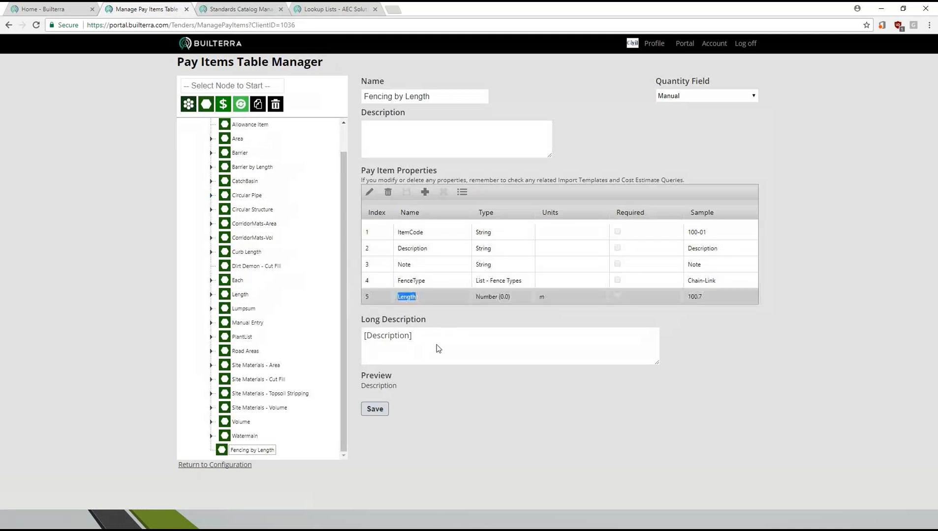
pyautogui.click(701, 97)
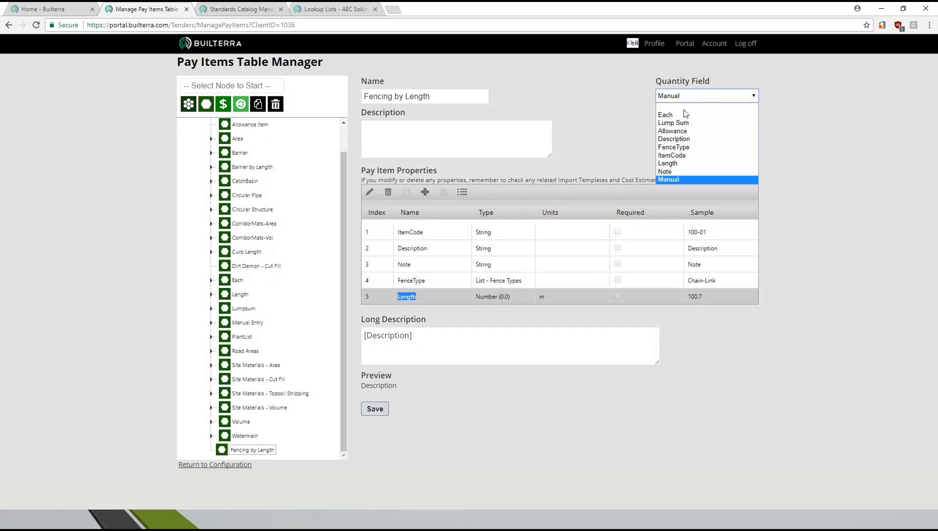
pyautogui.click(681, 165)
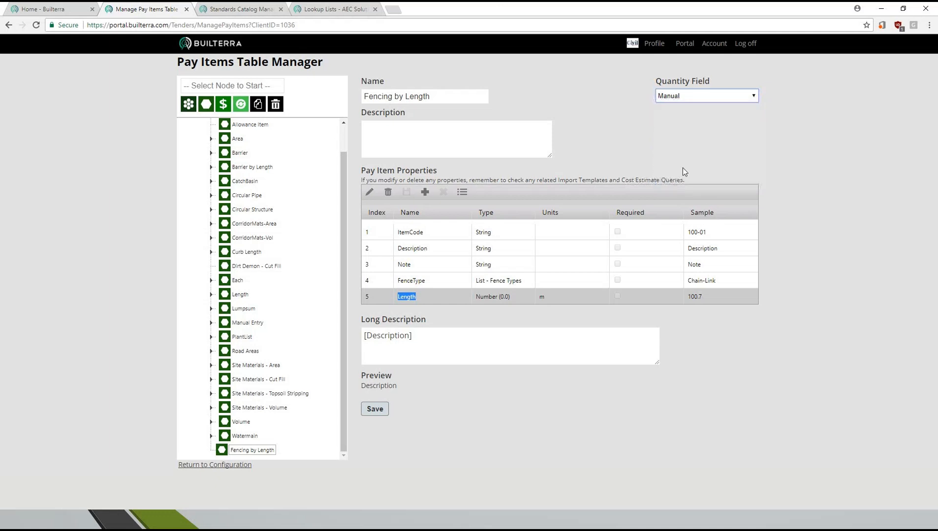
pyautogui.click(695, 98)
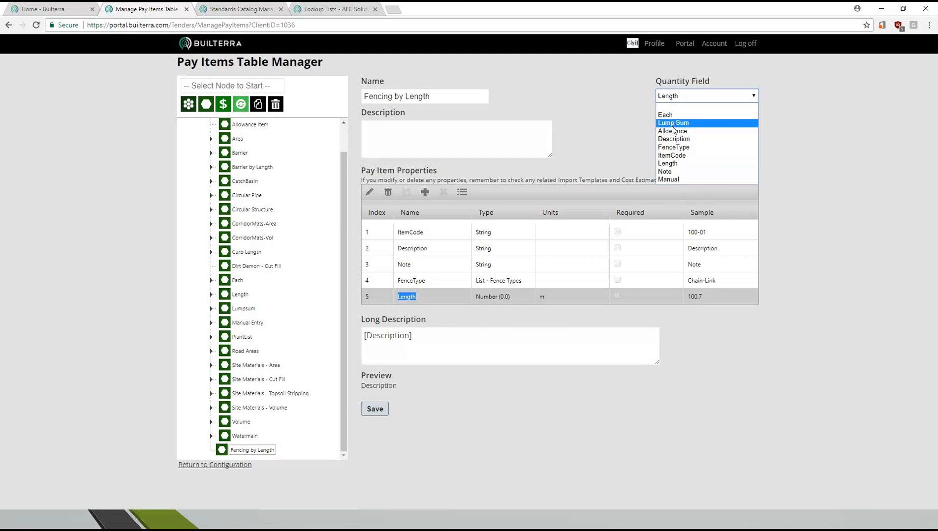
pyautogui.click(676, 163)
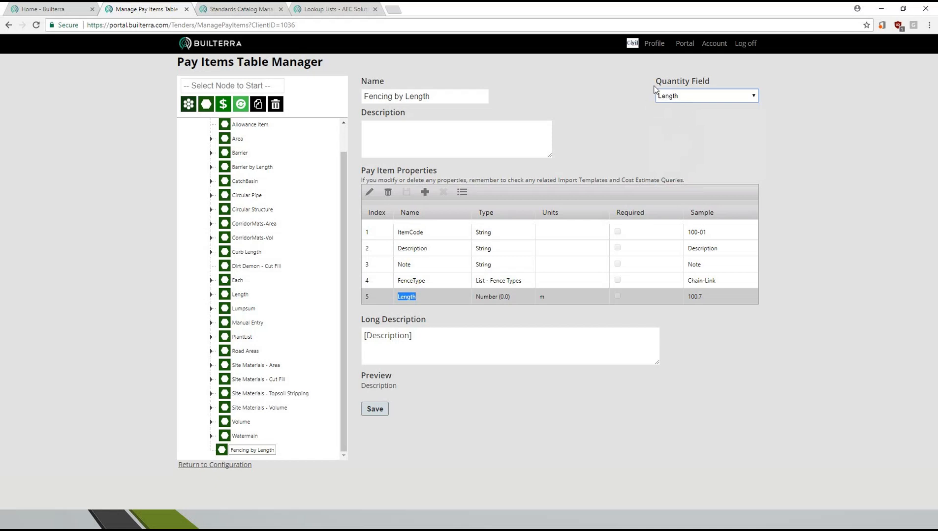
# - Append [Note] to the pay item's long description
pyautogui.click(453, 331)
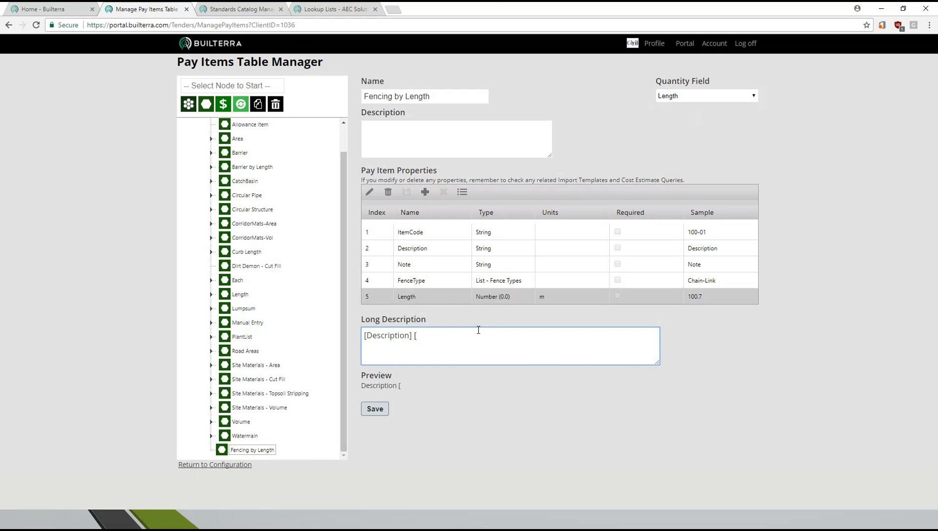
pyautogui.write('[Note]')
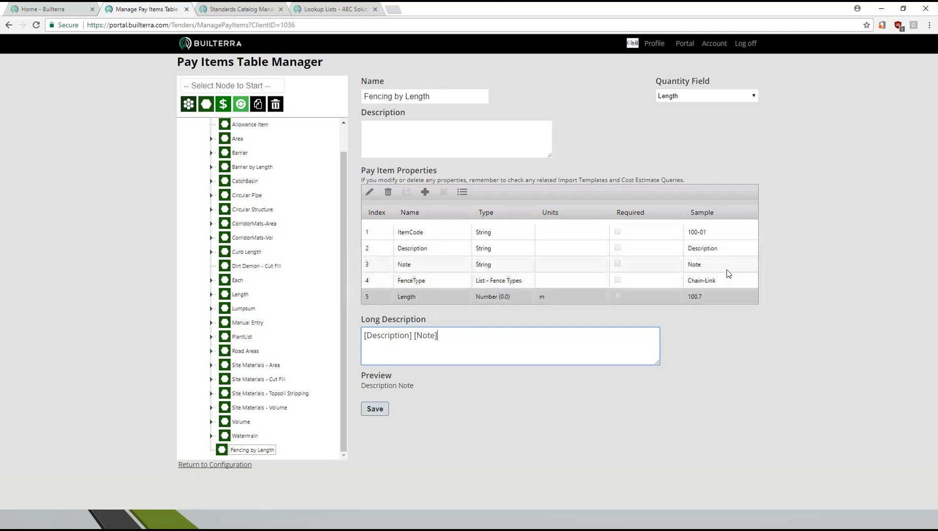
# - Change the long description to "[FenceType] Fence [Note]", check its preview, and save the pay item
pyautogui.moveTo(367, 338); pyautogui.dragTo(408, 341)
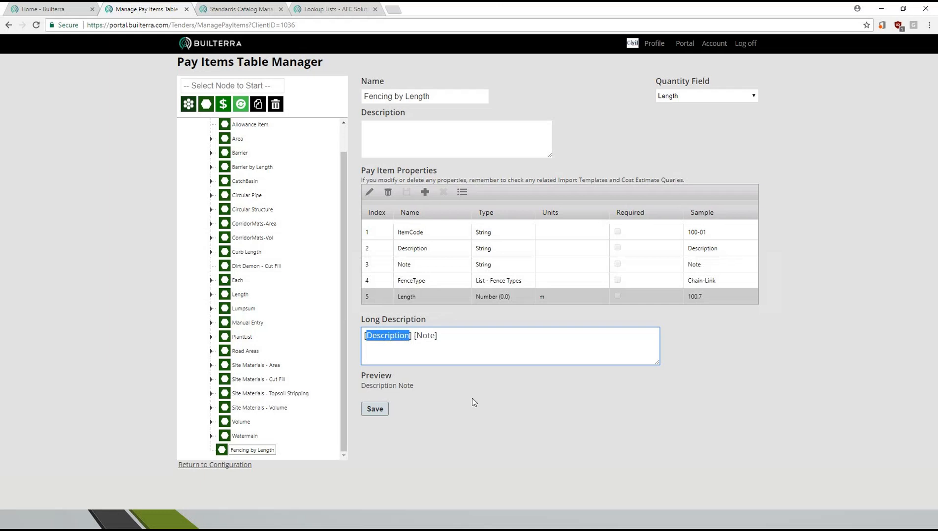
pyautogui.write('Fenc')
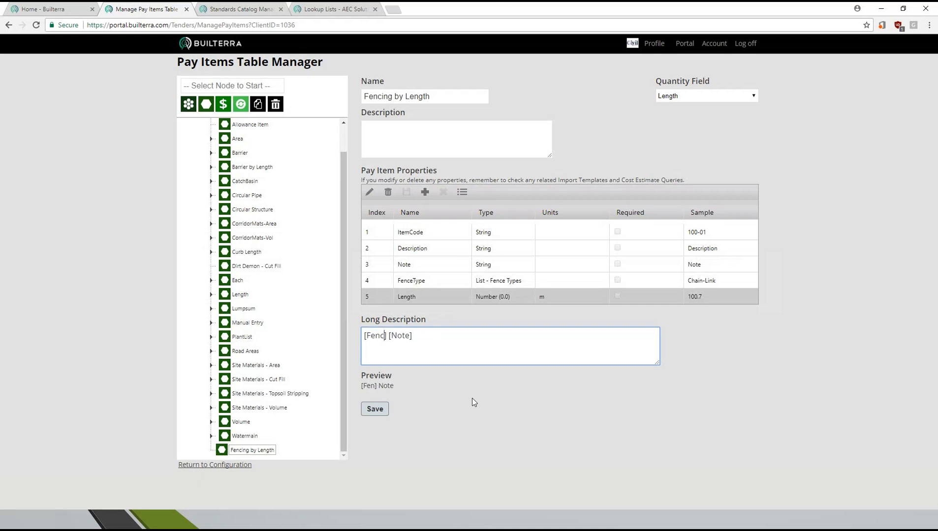
pyautogui.write('eType')
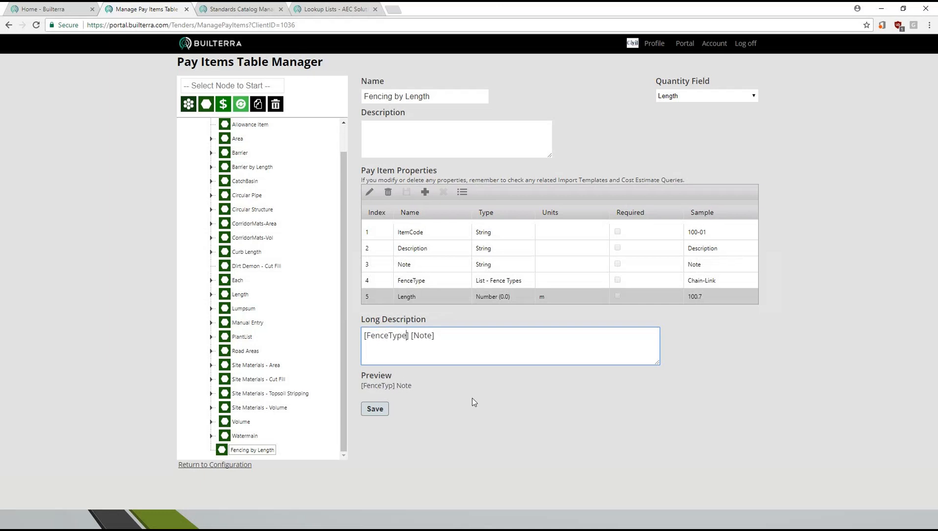
pyautogui.click(412, 337)
pyautogui.write('Fence')
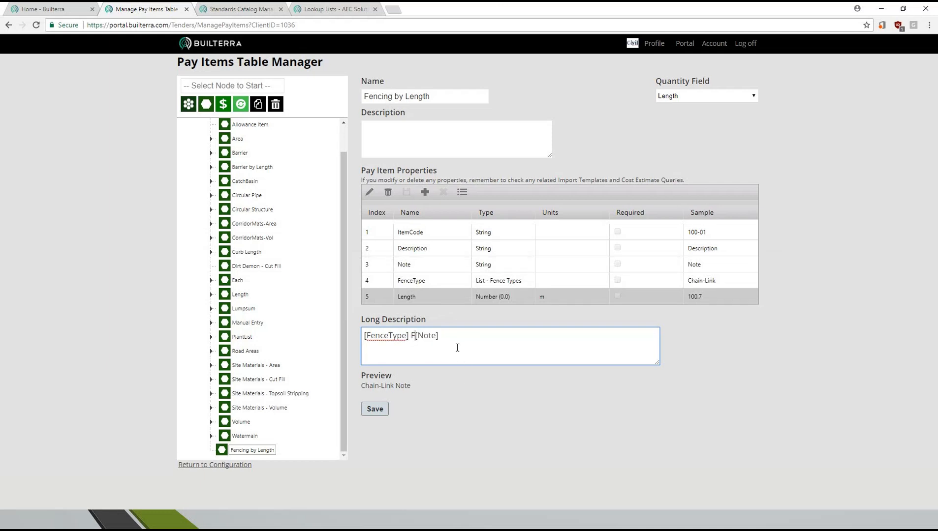
pyautogui.click(481, 337)
pyautogui.moveTo(364, 388); pyautogui.dragTo(431, 395)
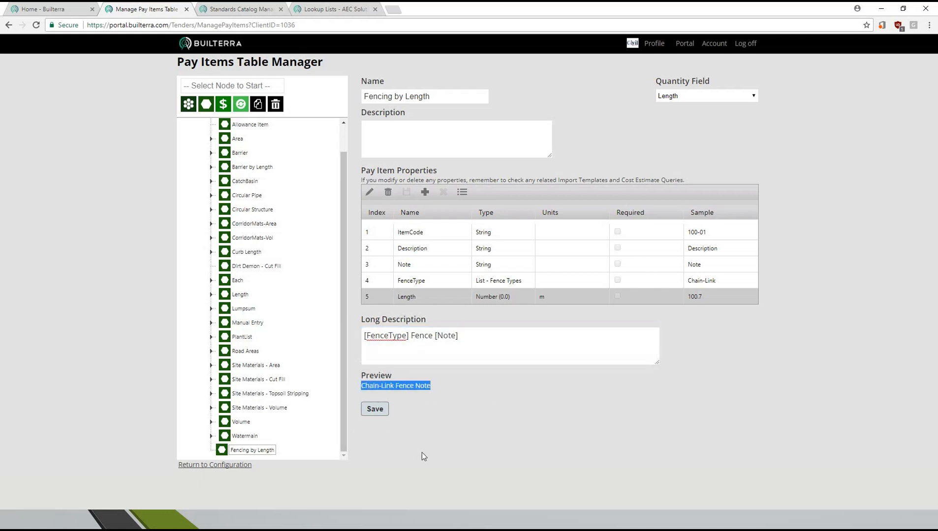
pyautogui.click(469, 336)
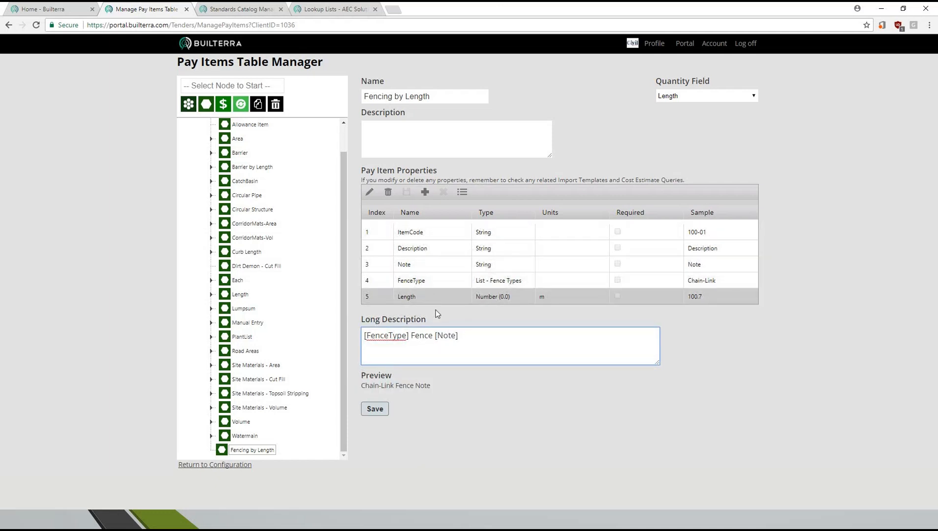
pyautogui.click(376, 410)
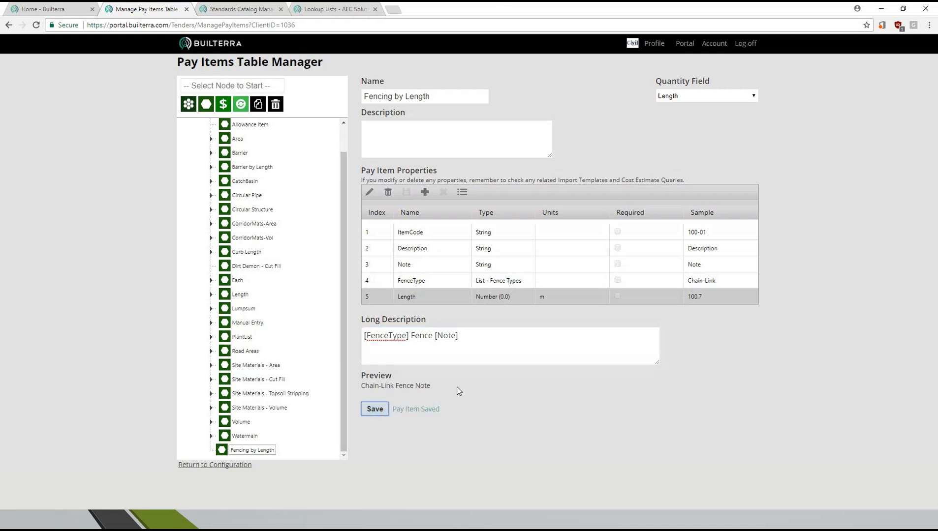
# - Switch to the PowerPoint slide show of Webcast 2 - Tender.pptx and show the Pay Item Configuration - Simple slide
pyautogui.hotkey('alt', 'Tab')
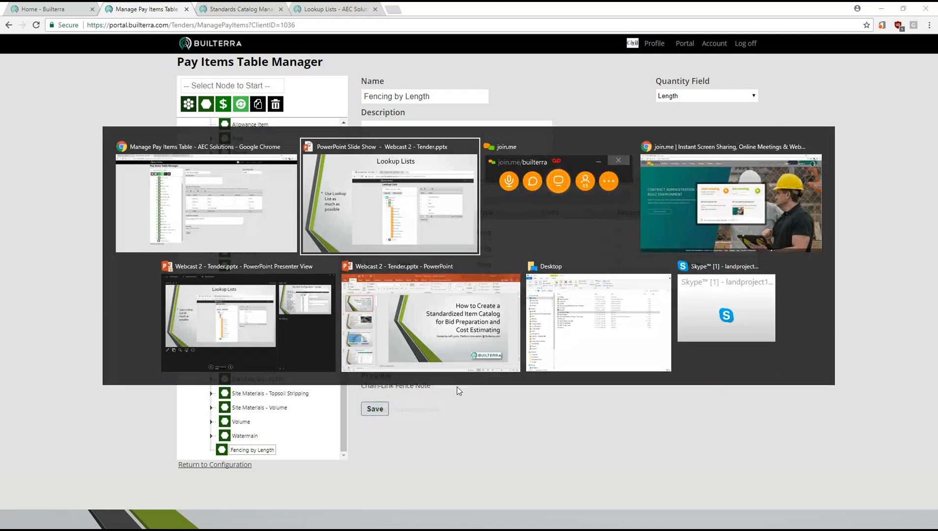
pyautogui.hotkey('alt', 'Tab')
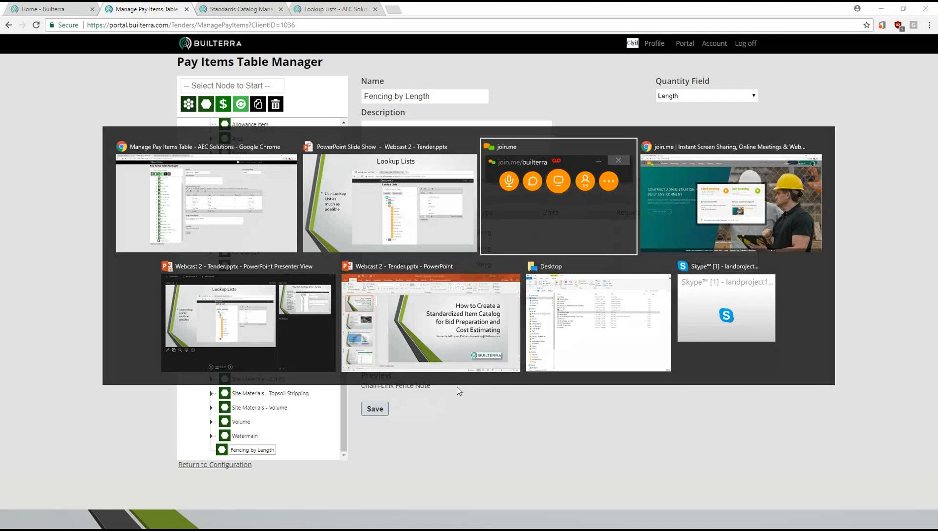
pyautogui.hotkey('alt', 'Tab')
pyautogui.hotkey('alt', 'Tab')
pyautogui.hotkey('alt', 'Tab')
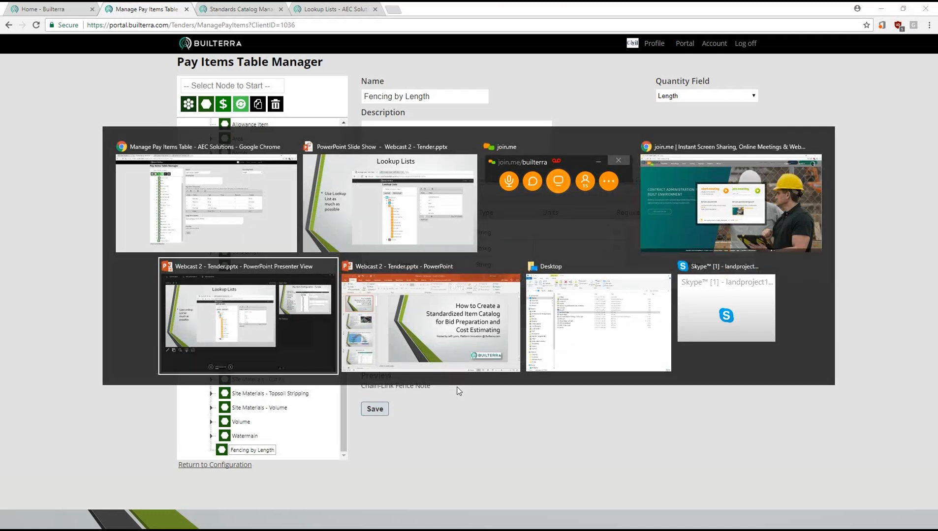
pyautogui.hotkey('alt', 'Tab')
pyautogui.hotkey('alt', 'Tab')
pyautogui.hotkey('alt', 'Tab')
pyautogui.hotkey('alt', 'Tab')
pyautogui.hotkey('alt', 'Tab')
pyautogui.hotkey('alt', 'Tab')
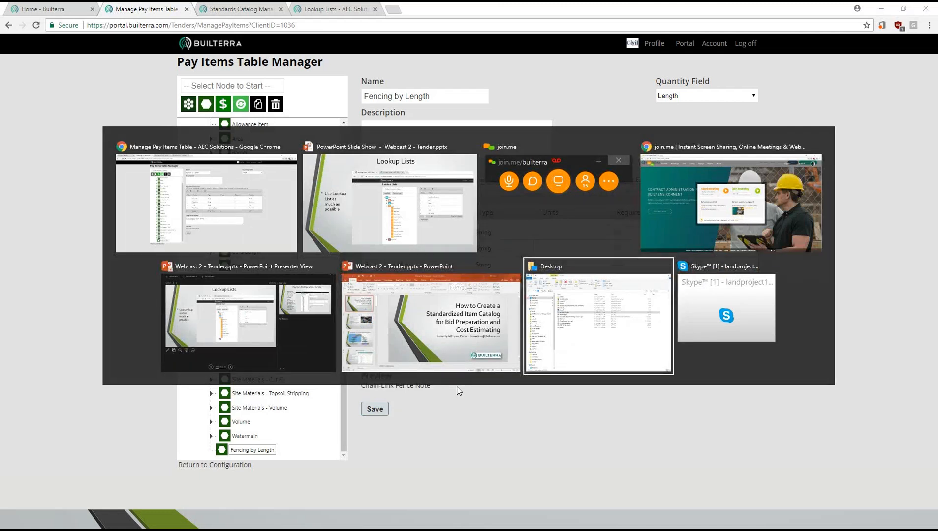
pyautogui.hotkey('alt', 'Tab')
pyautogui.hotkey('alt', 'Tab')
pyautogui.hotkey('alt', 'Tab')
pyautogui.hotkey('alt', 'Tab')
pyautogui.hotkey('alt', 'Tab')
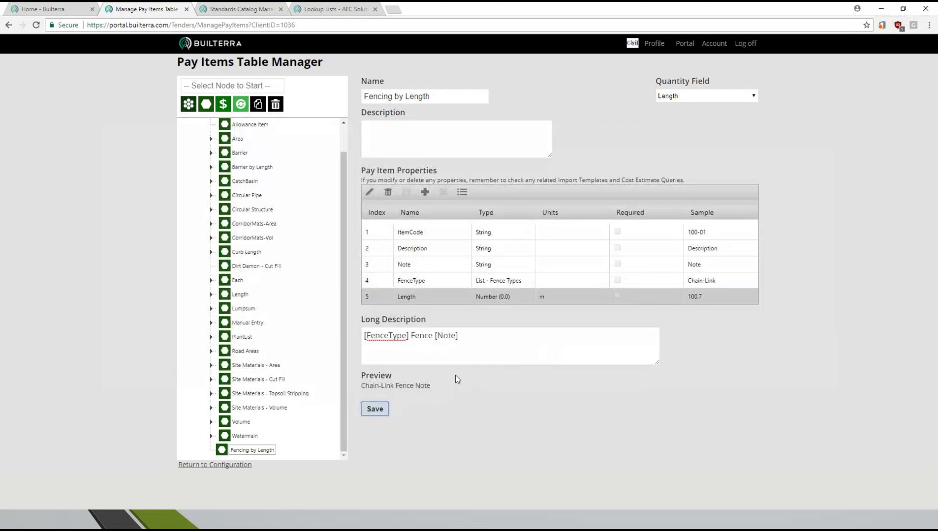
pyautogui.hotkey('alt', 'Tab')
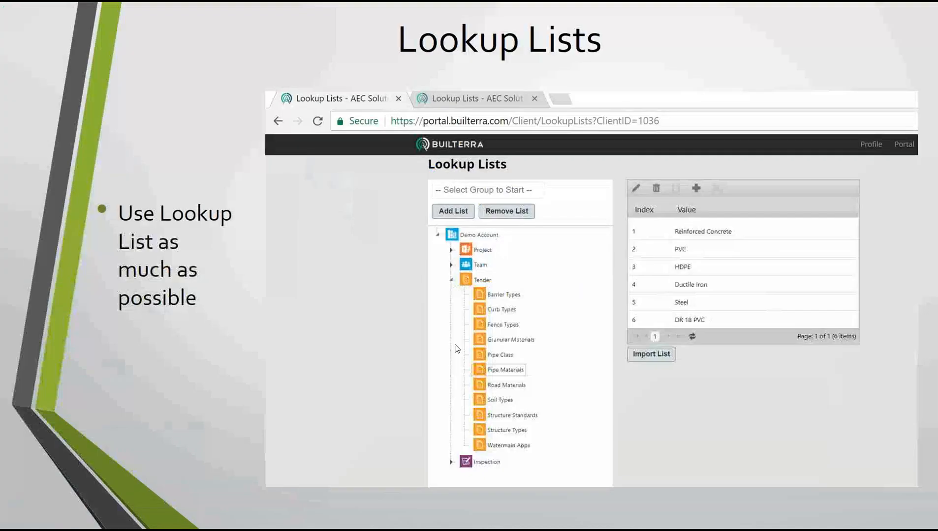
pyautogui.click(455, 348)
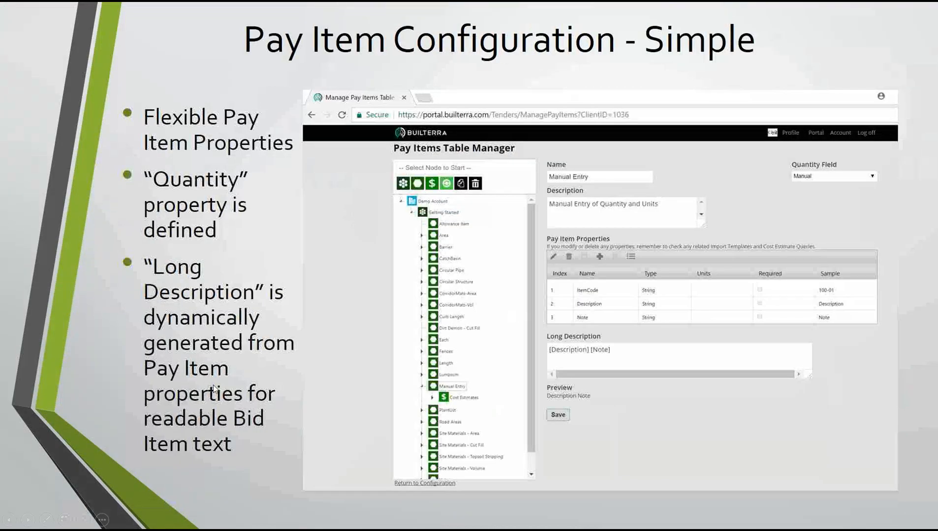
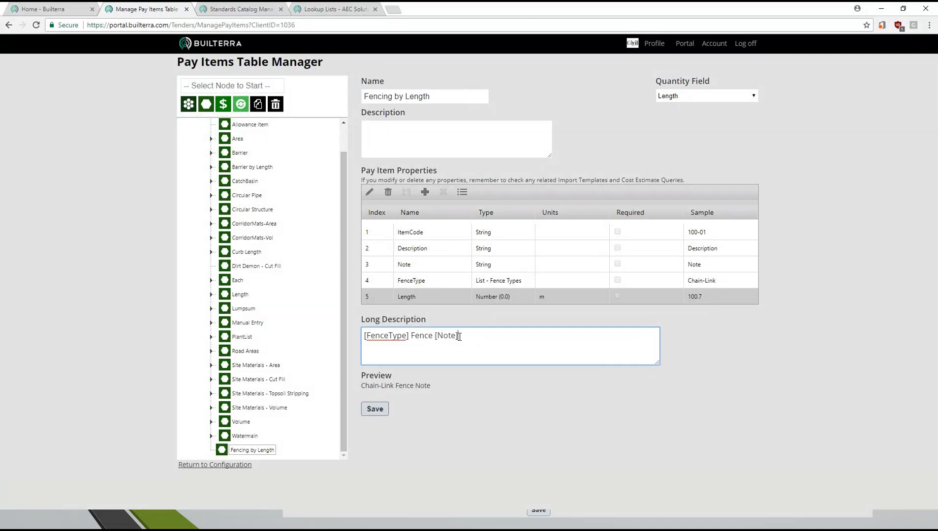
# - Add a Height property to the pay item at index 6, type Number (0.0), units v.m., sample 1.2
pyautogui.click(431, 195)
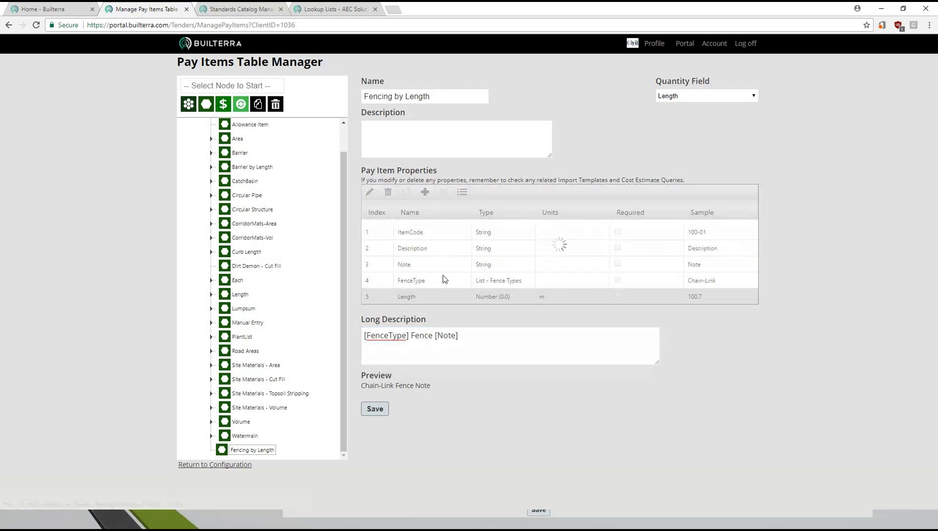
pyautogui.click(377, 246)
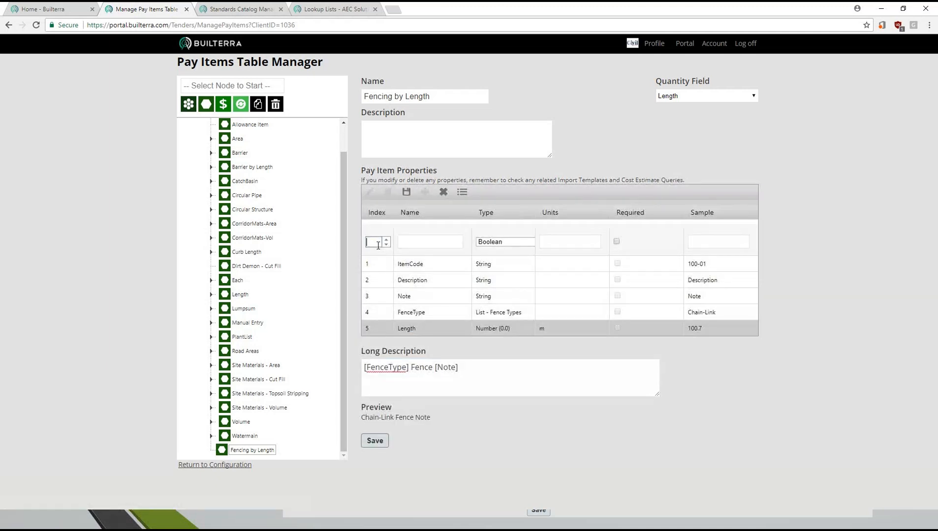
pyautogui.write('6')
pyautogui.click(417, 242)
pyautogui.write('Height')
pyautogui.click(504, 244)
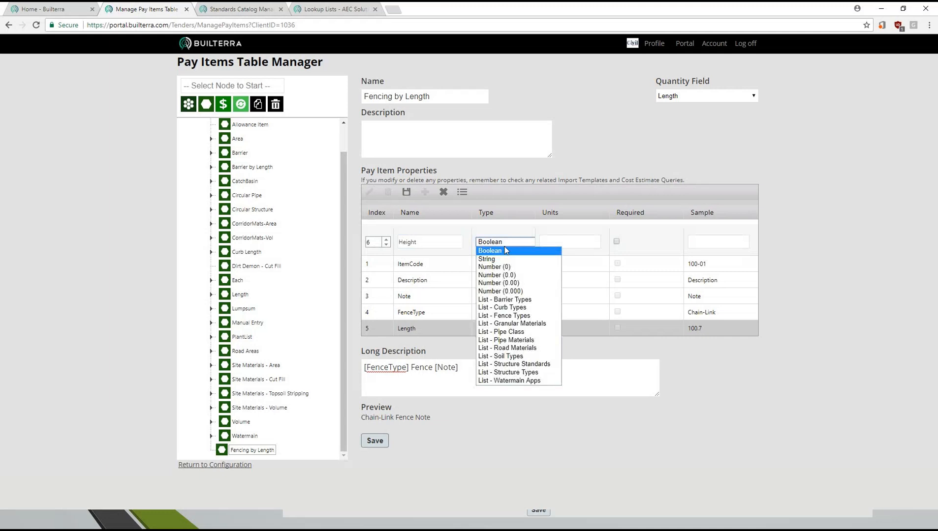
pyautogui.click(513, 276)
pyautogui.click(556, 246)
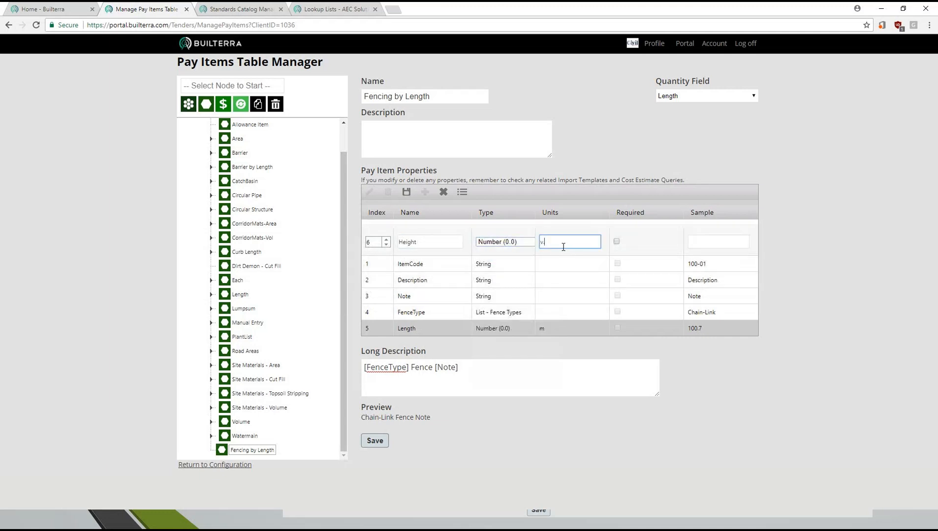
pyautogui.write('v.m.')
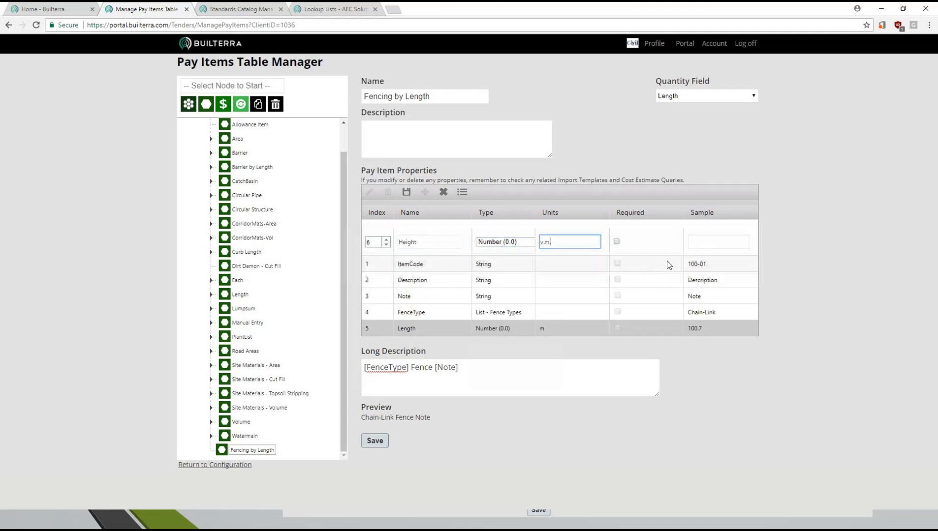
pyautogui.click(715, 244)
pyautogui.write('1.2')
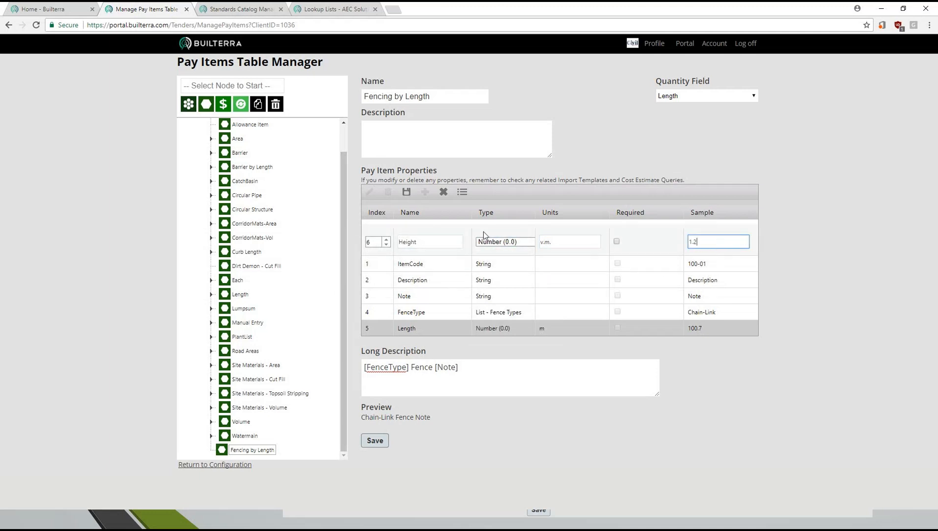
pyautogui.click(406, 192)
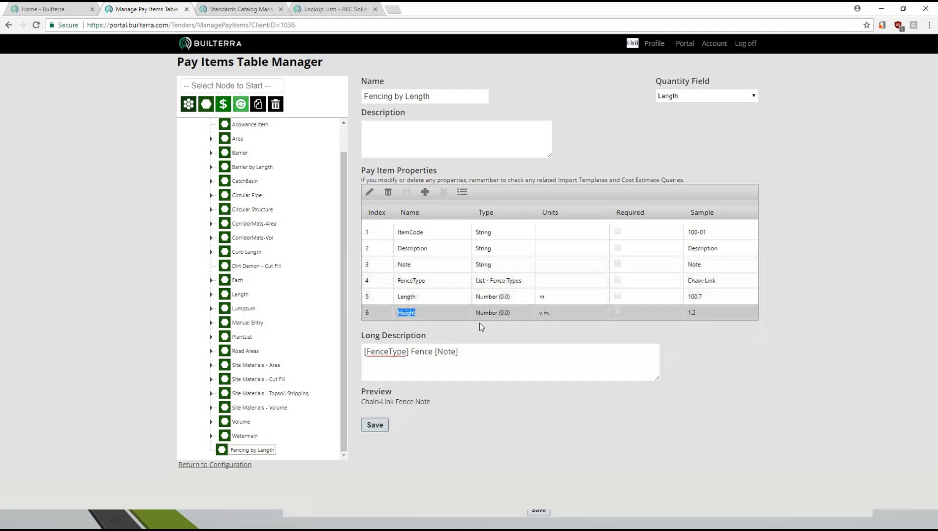
# - Change the long description to "Install [Height] [FenceType] Fence [Note]" and save the pay item
pyautogui.click(366, 353)
pyautogui.write('Install [Height]')
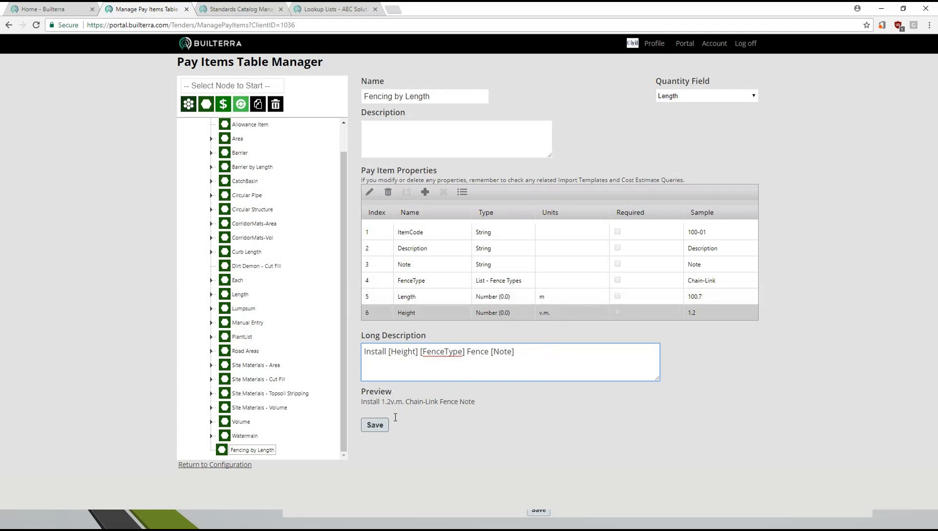
pyautogui.click(376, 428)
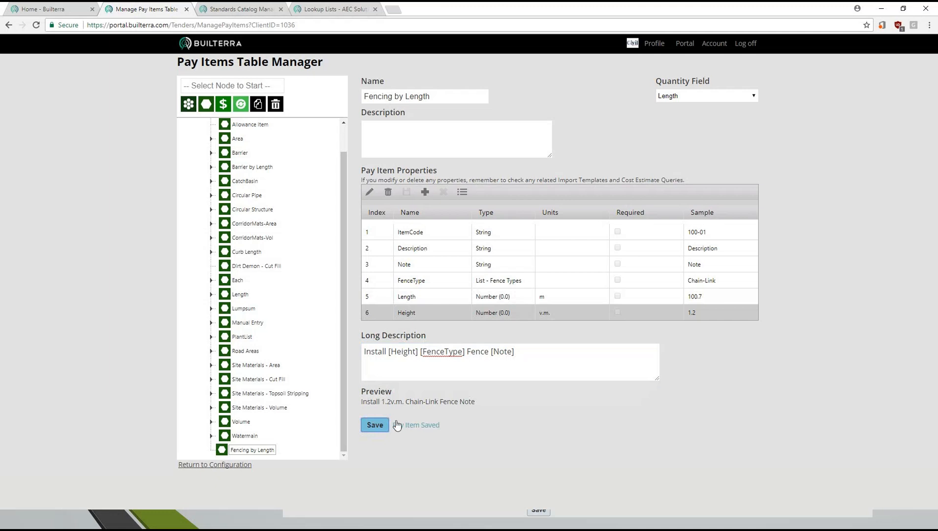
# - Set the Height property's units to m and check the long description preview
pyautogui.doubleClick(557, 315)
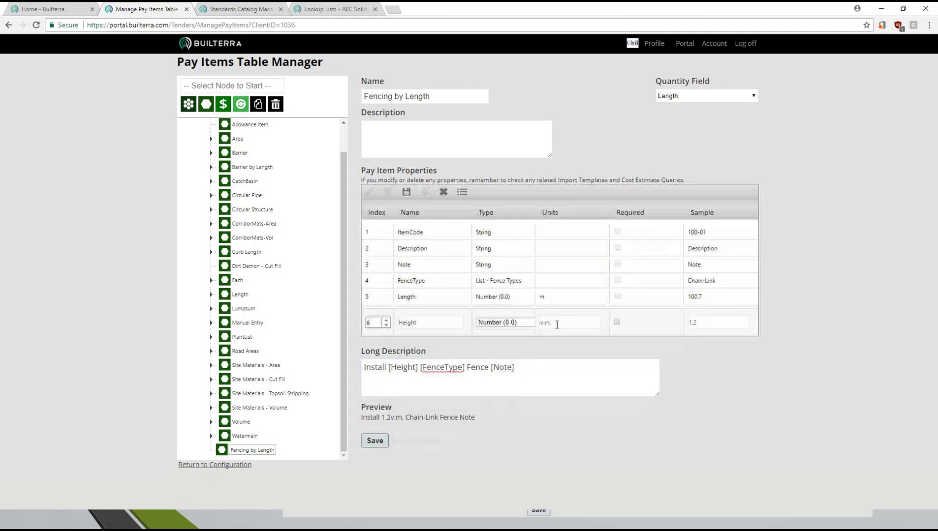
pyautogui.click(545, 323)
pyautogui.press('BackSpace')
pyautogui.press('BackSpace')
pyautogui.click(559, 325)
pyautogui.press('BackSpace')
pyautogui.click(559, 297)
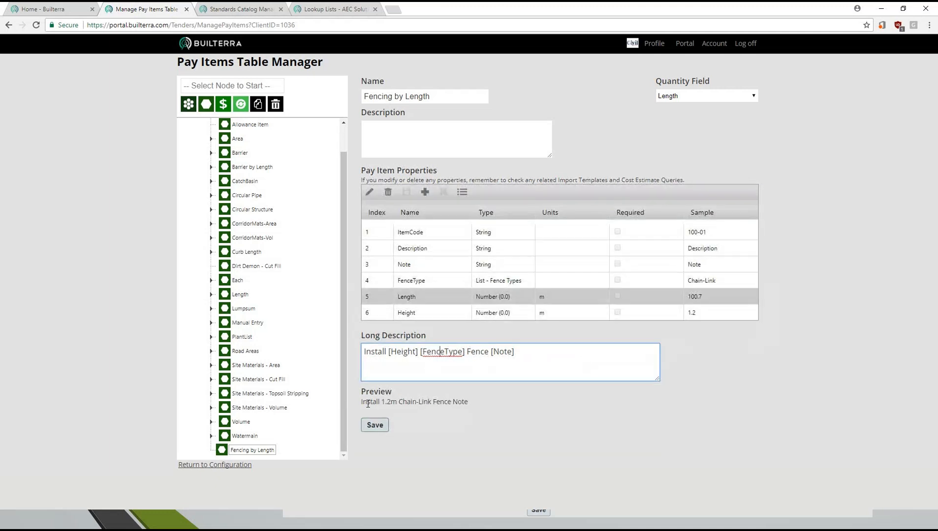
pyautogui.moveTo(362, 402); pyautogui.dragTo(467, 407)
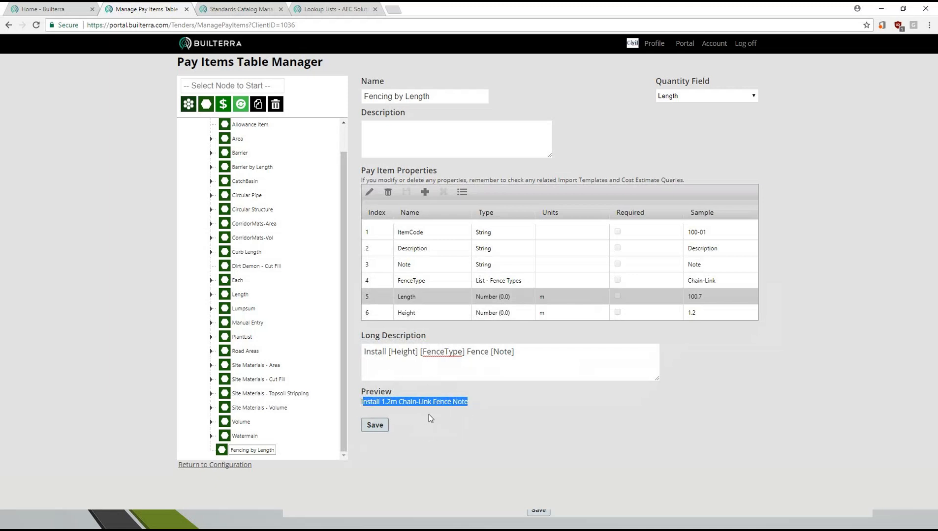
pyautogui.click(532, 351)
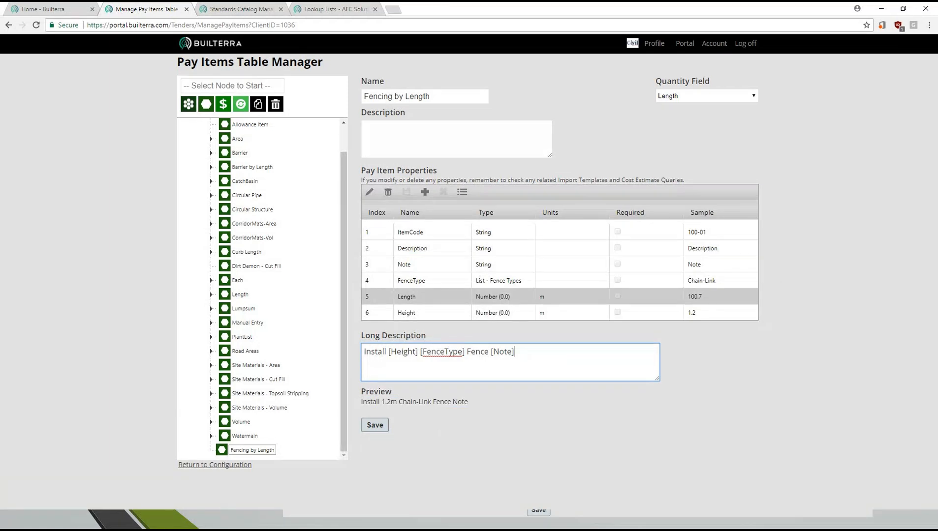
pyautogui.write('on Stree')
pyautogui.press('BackSpace')
pyautogui.write('et')
pyautogui.press('BackSpace')
pyautogui.press('BackSpace')
pyautogui.press('BackSpace')
pyautogui.press('BackSpace')
pyautogui.press('BackSpace')
pyautogui.press('BackSpace')
pyautogui.press('BackSpace')
pyautogui.press('BackSpace')
pyautogui.press('BackSpace')
pyautogui.press('BackSpace')
pyautogui.press('BackSpace')
# - Save the pay item, switch to the PowerPoint slide show and show the Cost Estimate Query - Simple slide
pyautogui.click(374, 425)
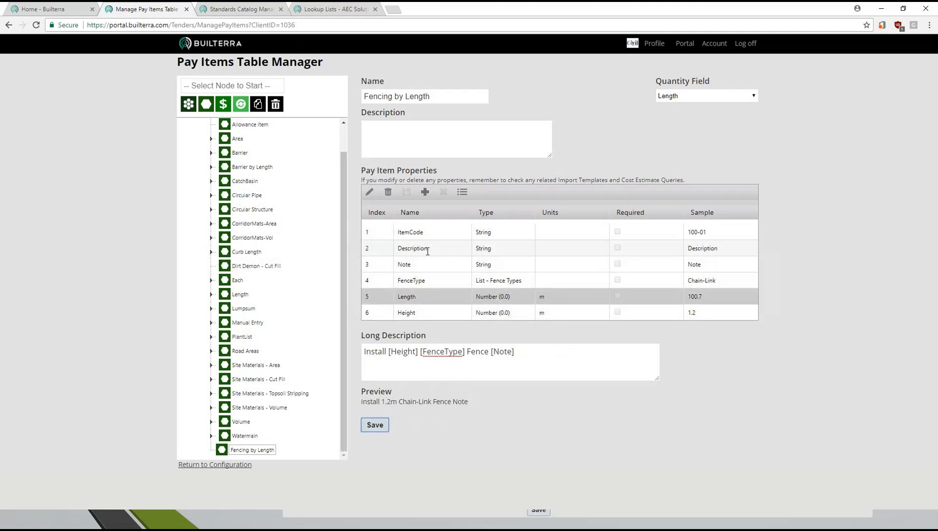
pyautogui.hotkey('alt', 'Tab')
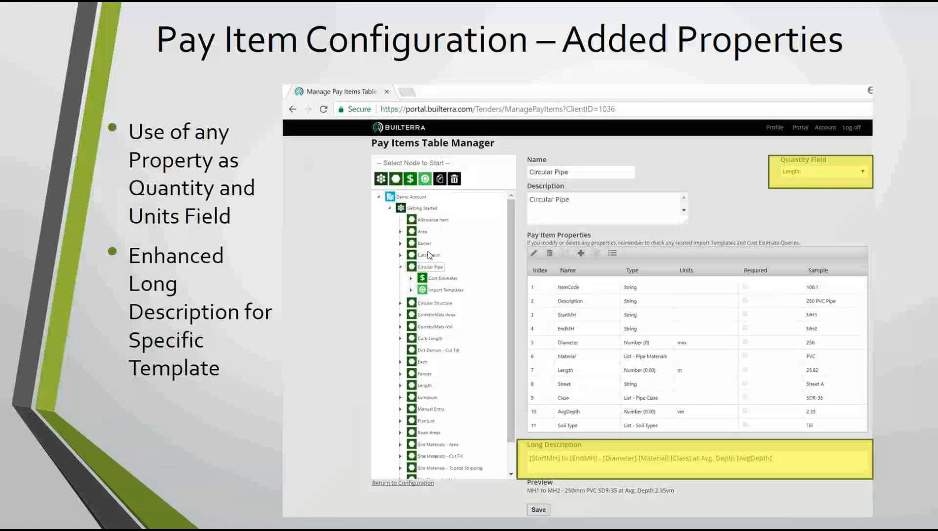
pyautogui.click(253, 349)
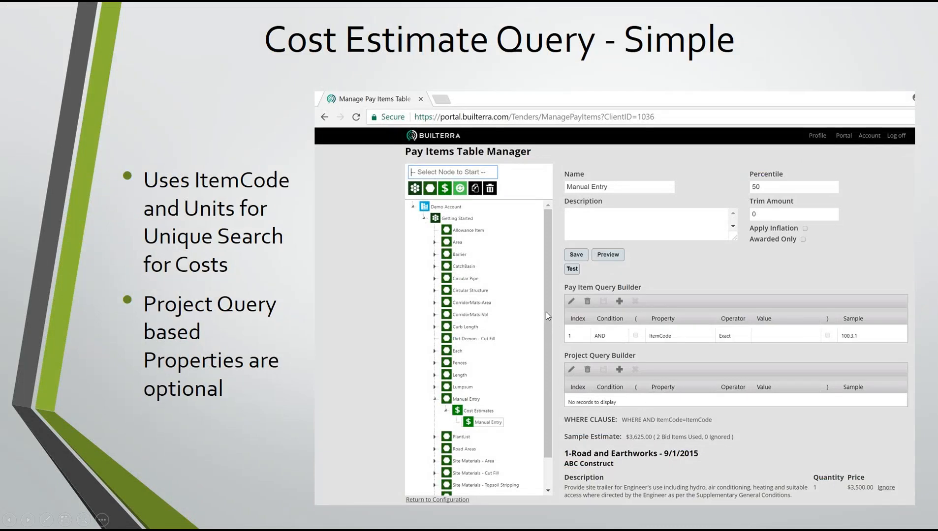
# - Switch back to Builterra and add a cost estimate named FencingCosts under the Fencing by Length pay item
pyautogui.hotkey('alt', 'Tab')
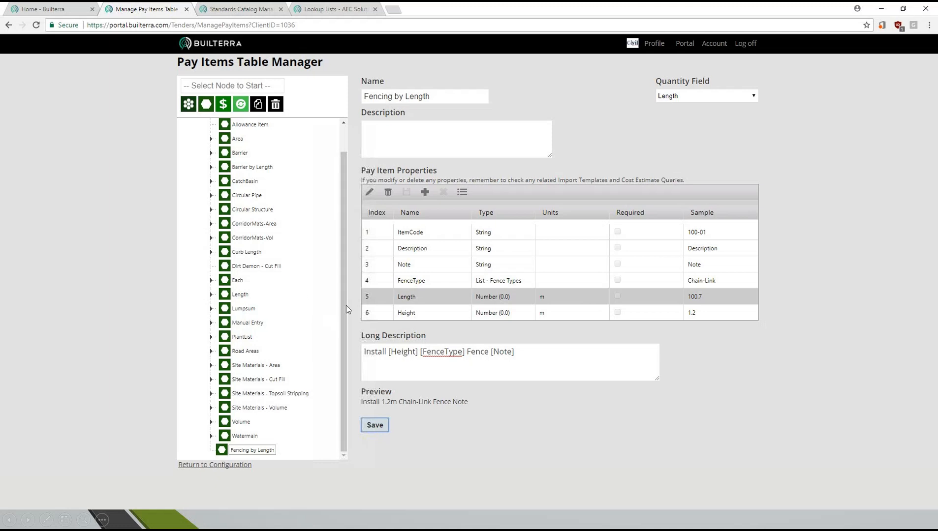
pyautogui.click(260, 451)
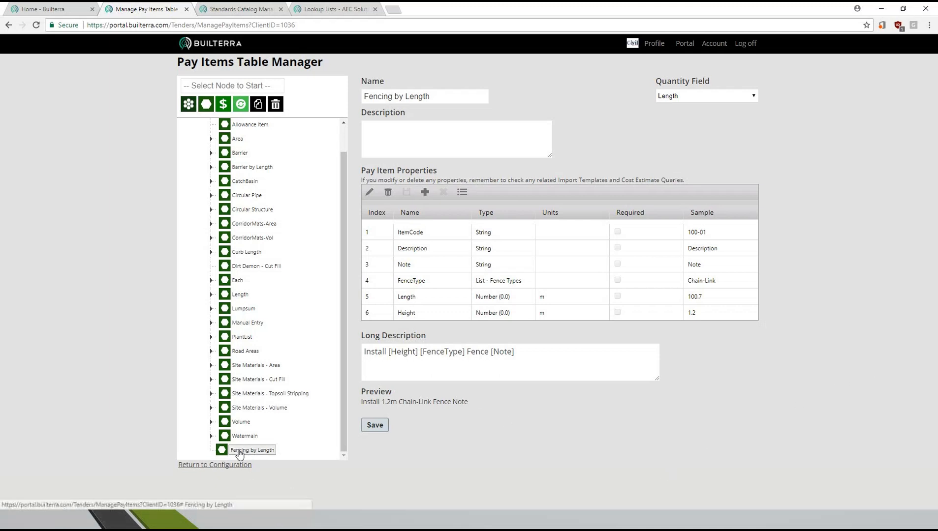
pyautogui.write('FencingCosts')
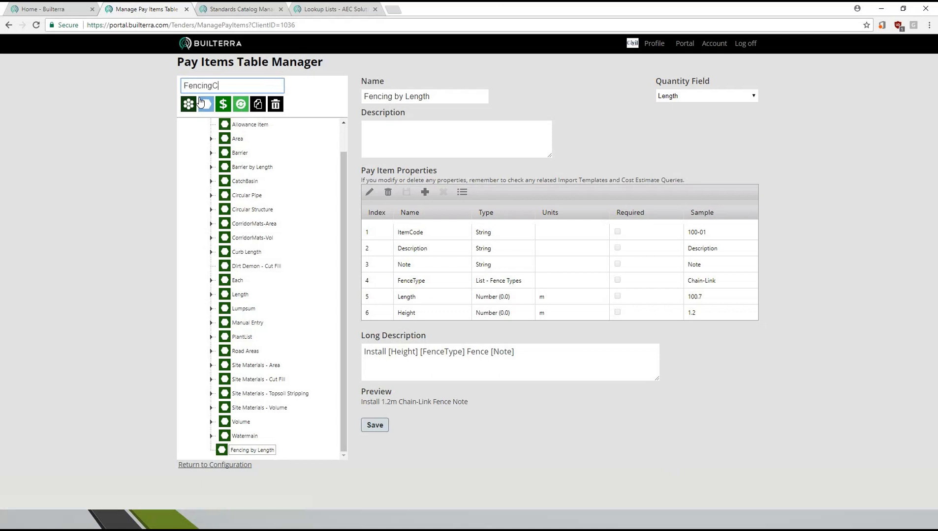
pyautogui.click(224, 105)
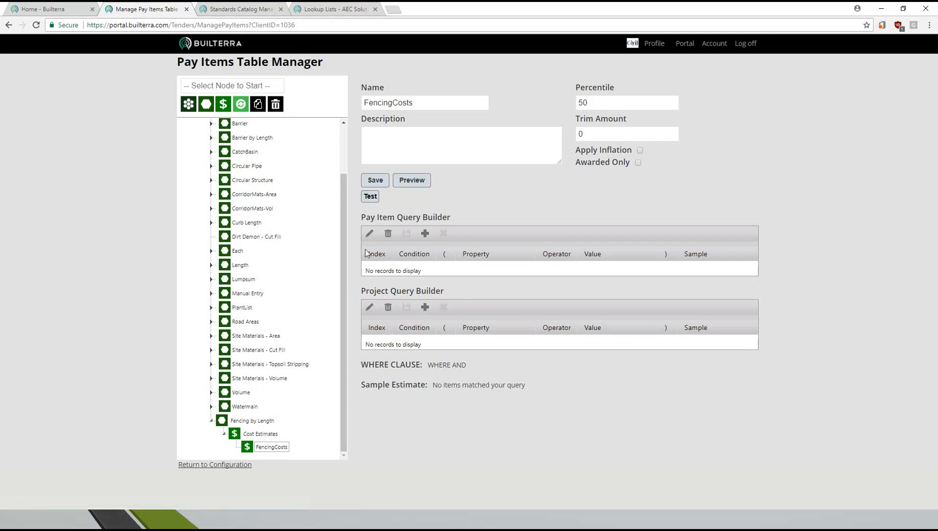
# - Add a pay item query condition at index 1: AND, property FenceType, operator Exact, sample Post and Wire
pyautogui.click(425, 234)
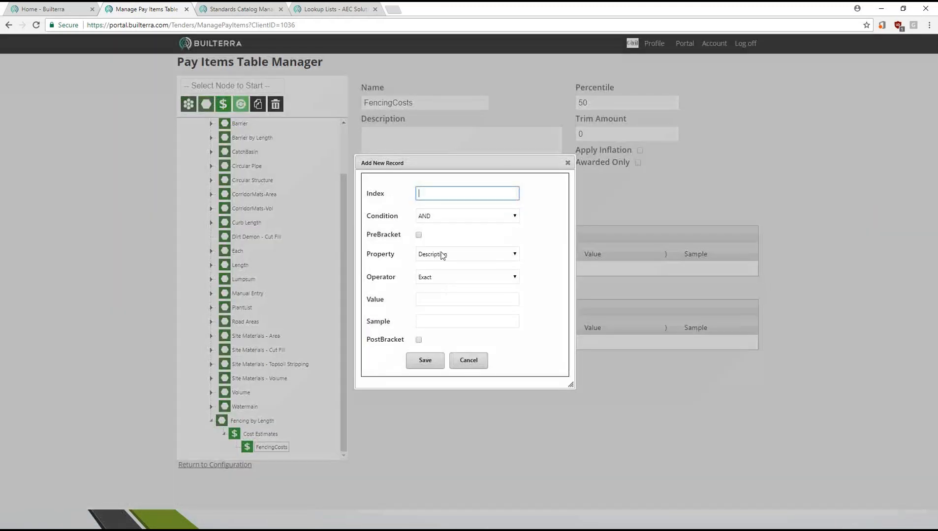
pyautogui.click(514, 255)
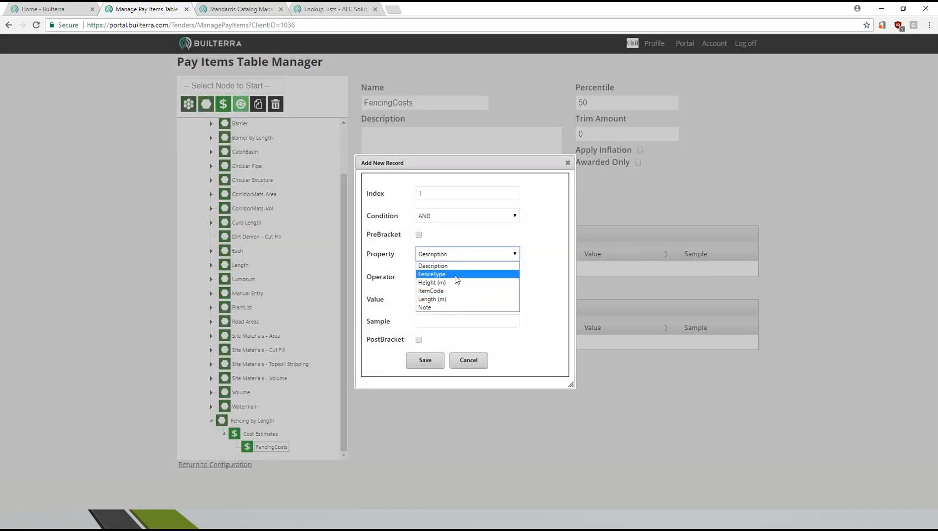
pyautogui.click(435, 274)
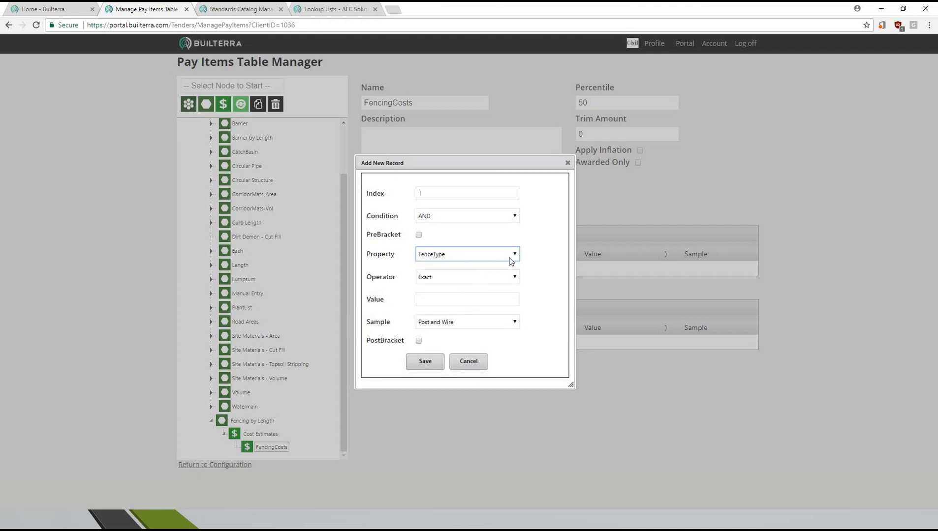
pyautogui.click(513, 255)
pyautogui.click(456, 292)
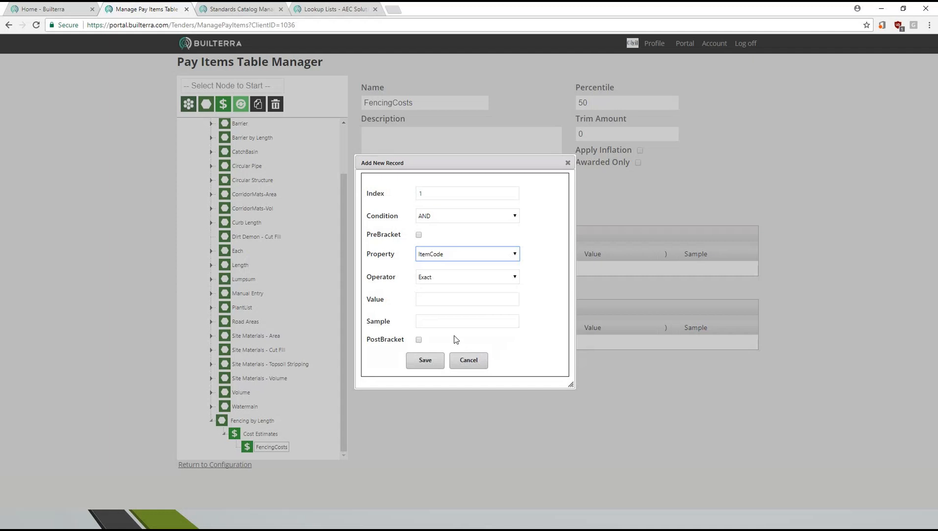
pyautogui.click(499, 256)
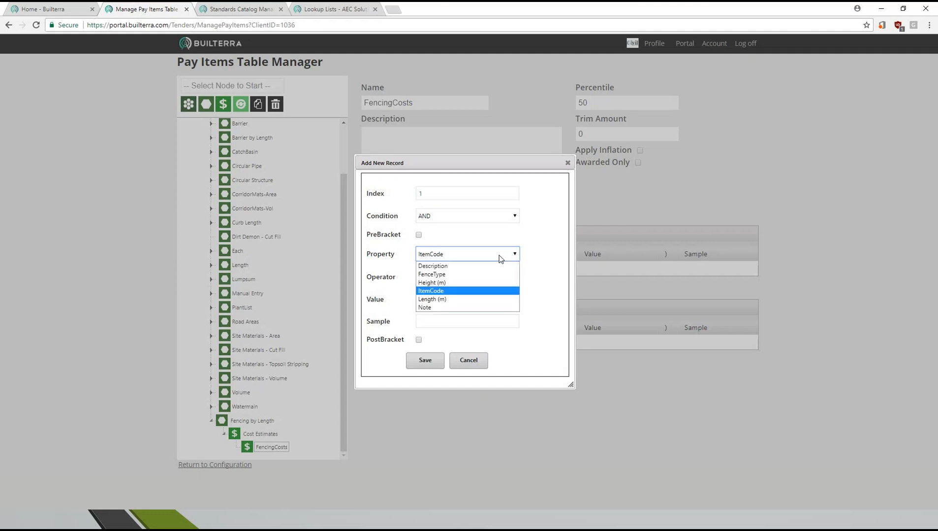
pyautogui.click(441, 276)
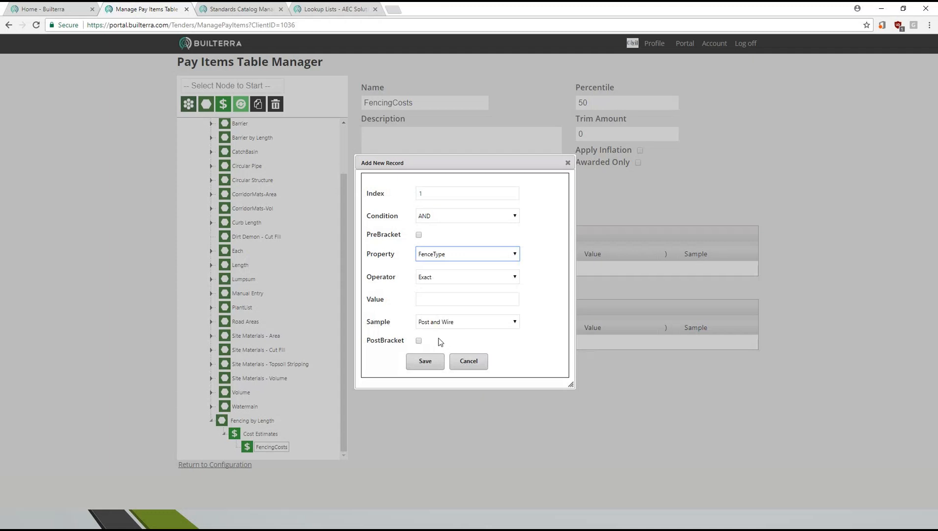
pyautogui.click(459, 327)
pyautogui.click(458, 330)
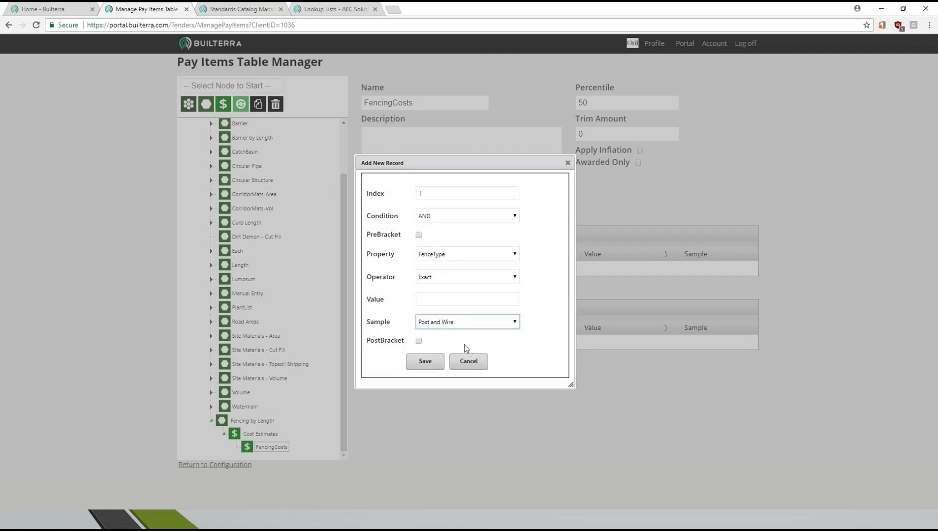
pyautogui.click(428, 362)
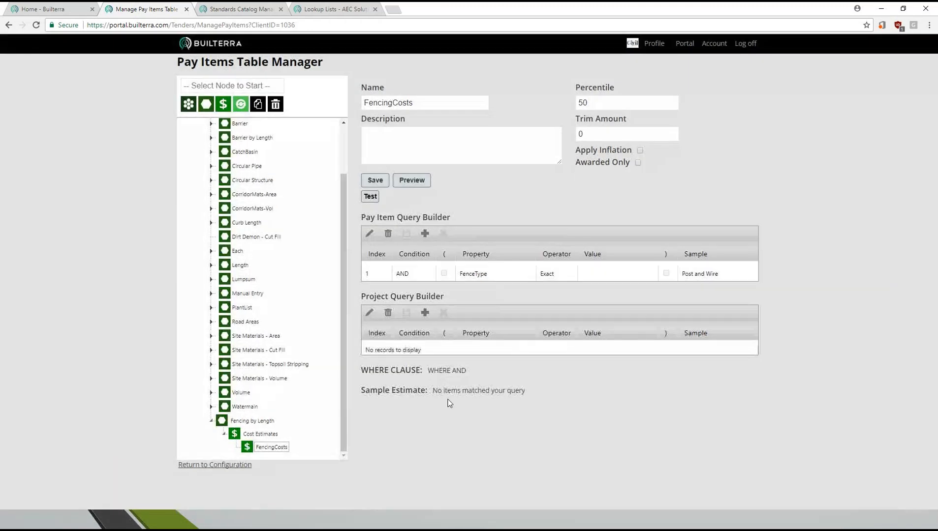
# - Add a second pay item query condition at index 2: AND, property Height (m), operator Exact, sample 1.2
pyautogui.click(426, 234)
pyautogui.write('2')
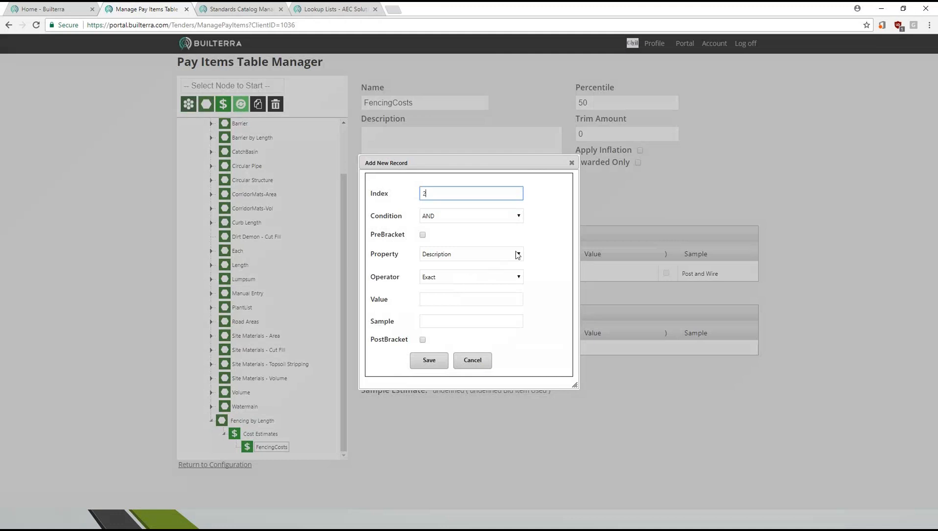
pyautogui.click(513, 254)
pyautogui.click(457, 283)
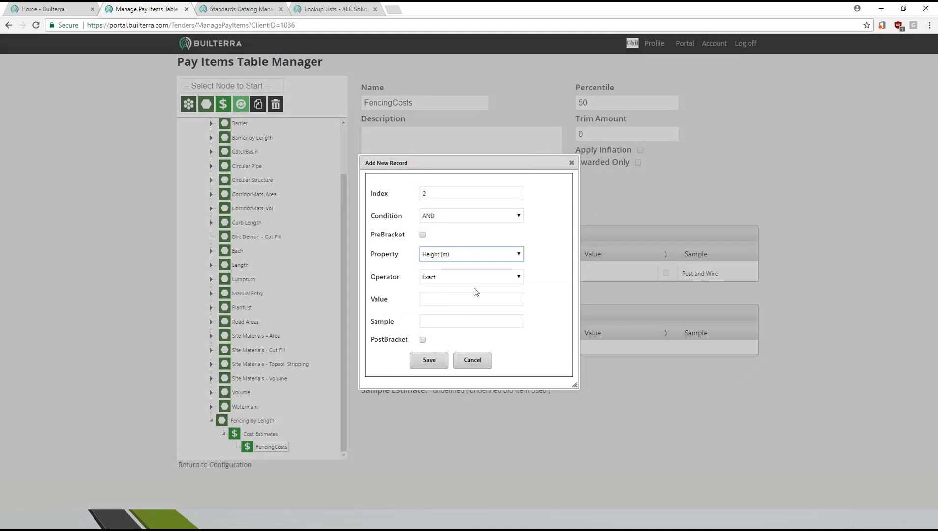
pyautogui.click(466, 277)
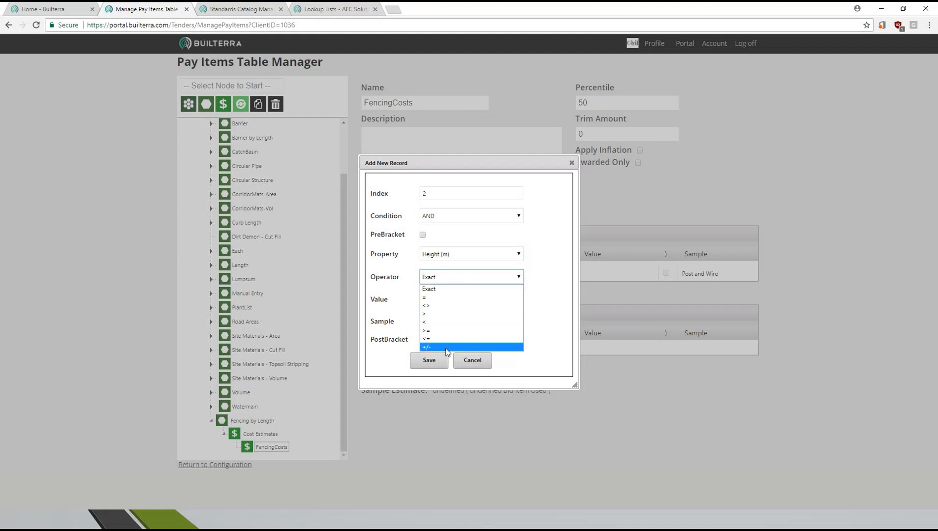
pyautogui.click(454, 290)
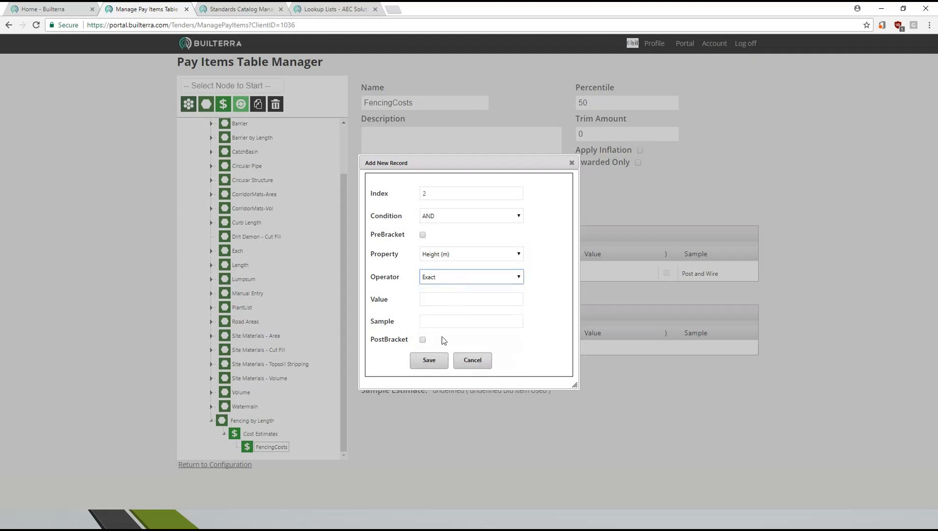
pyautogui.click(442, 321)
pyautogui.click(443, 303)
pyautogui.click(441, 324)
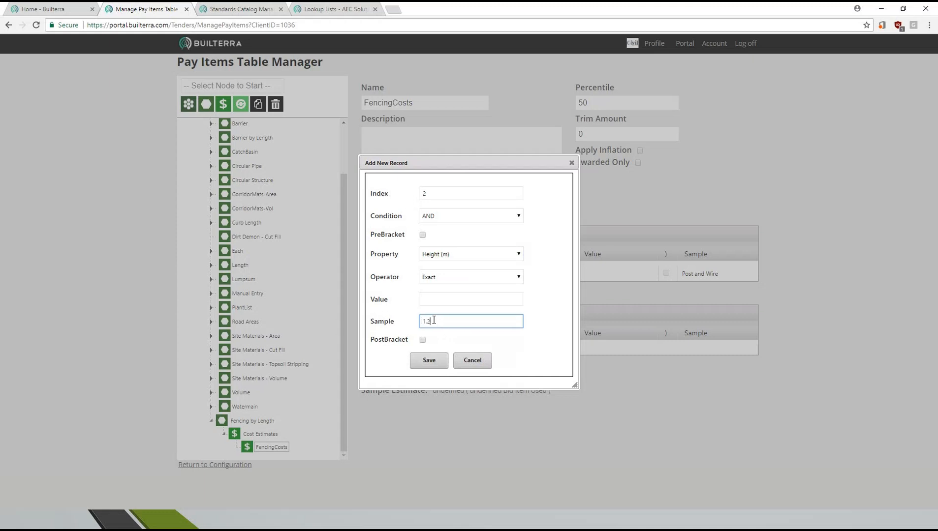
pyautogui.click(432, 360)
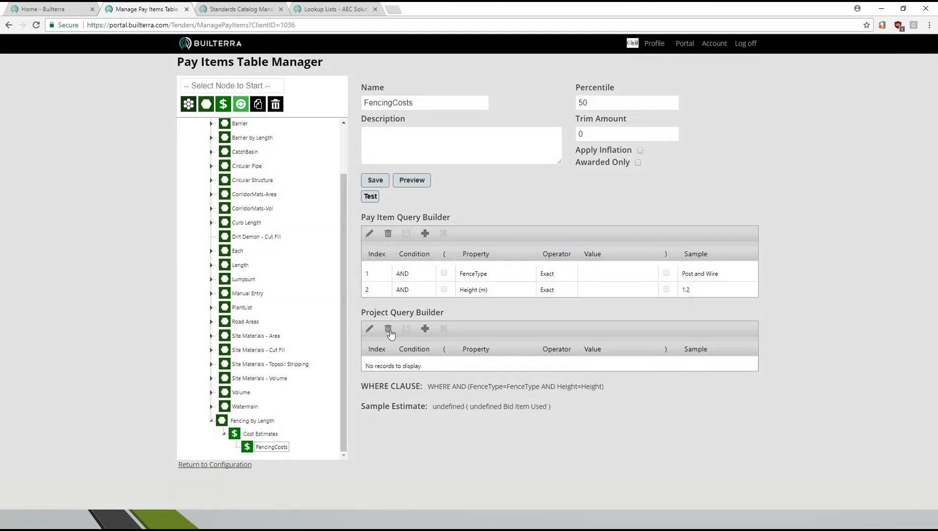
# - Add a project query condition at index 1: AND, property Project Type, operator Exact, sample Land Development
pyautogui.click(425, 330)
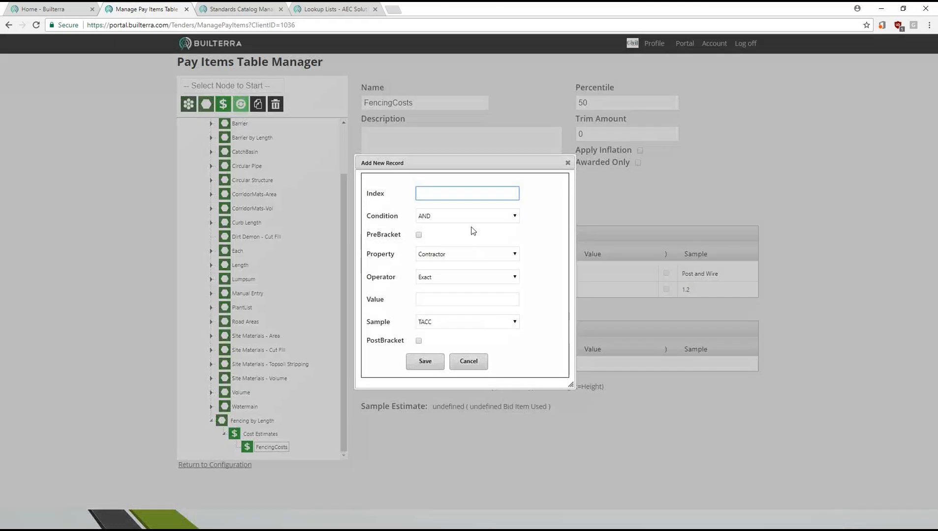
pyautogui.click(514, 255)
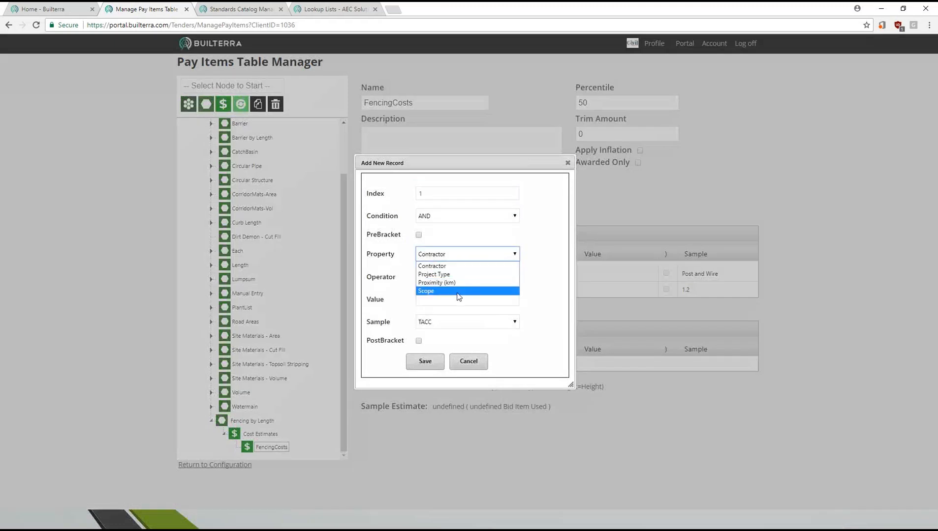
pyautogui.click(447, 274)
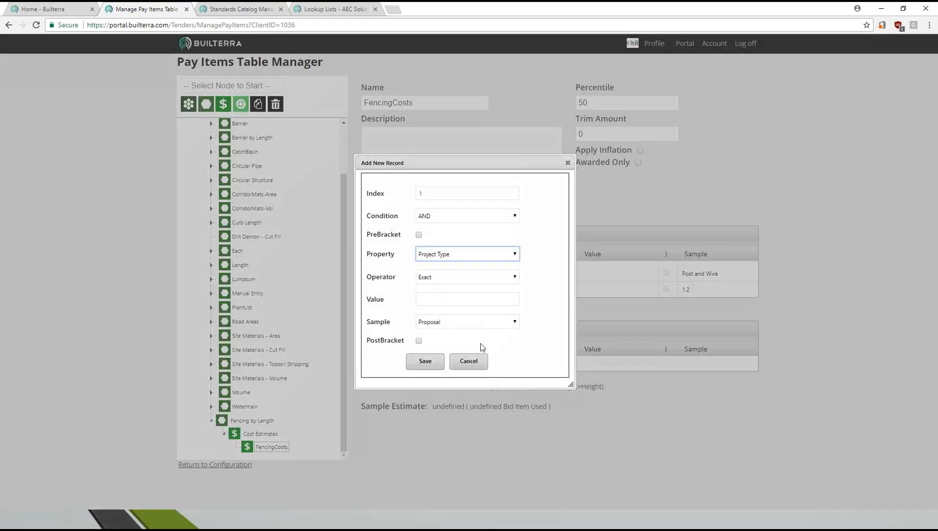
pyautogui.click(470, 325)
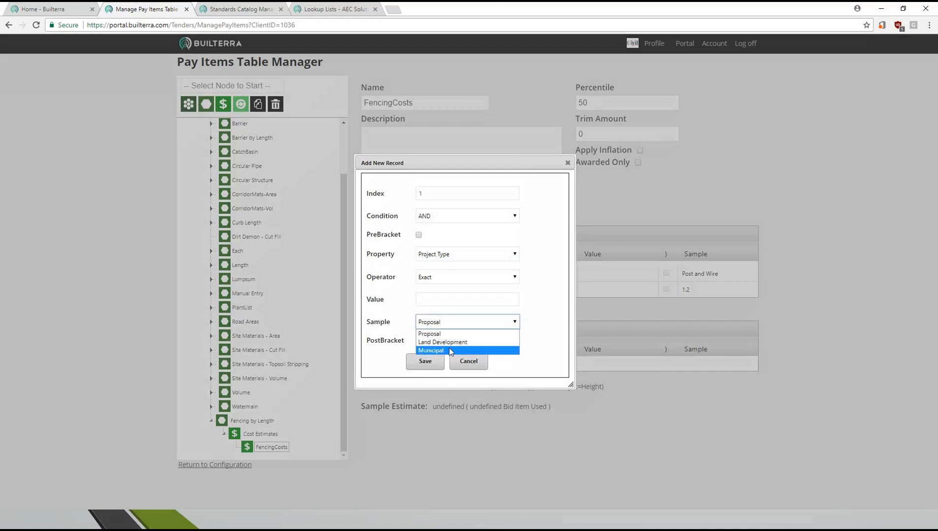
pyautogui.click(453, 342)
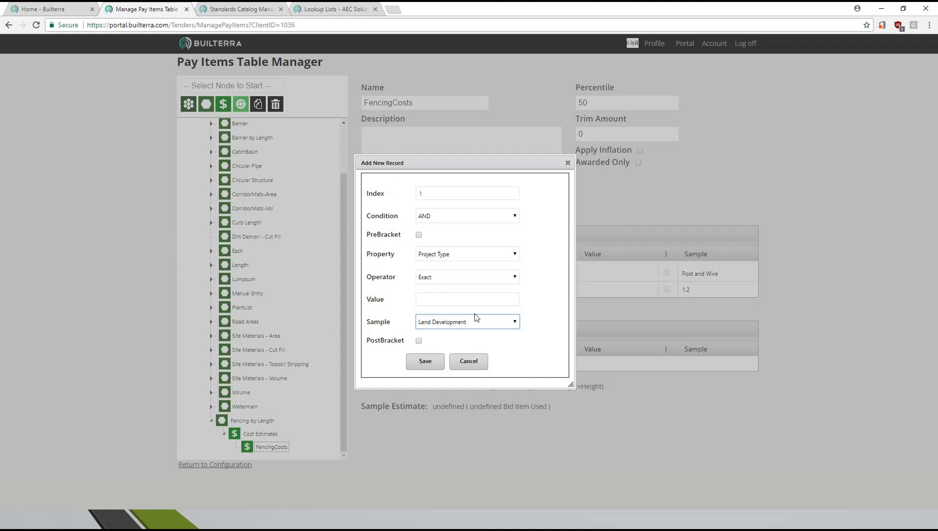
pyautogui.click(431, 363)
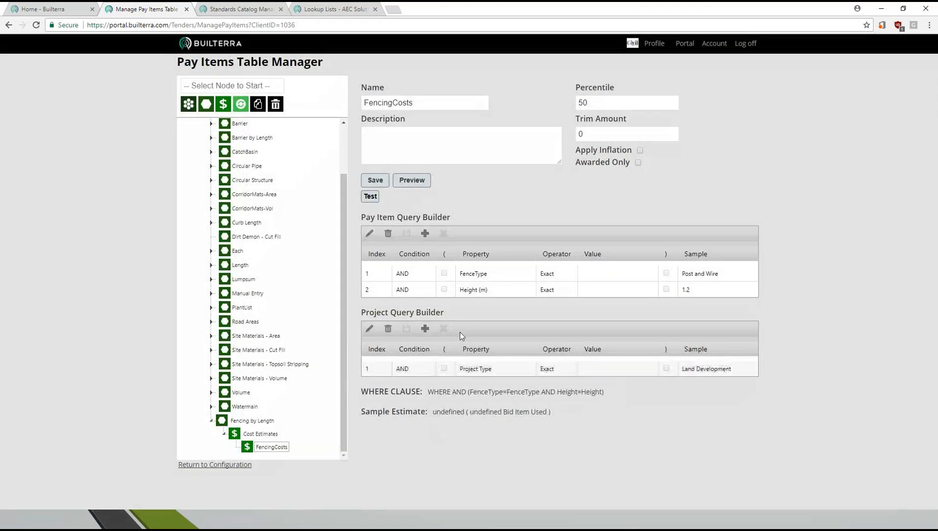
pyautogui.click(425, 328)
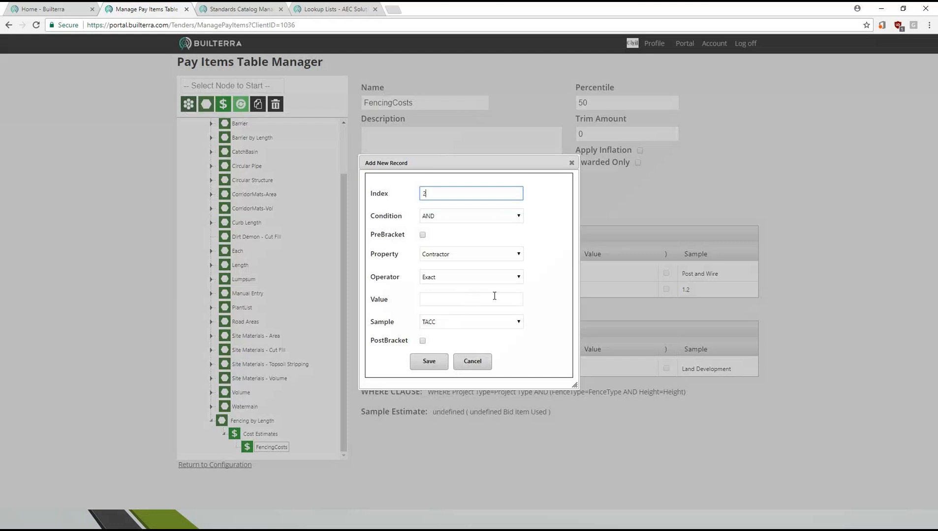
pyautogui.click(512, 255)
pyautogui.click(445, 283)
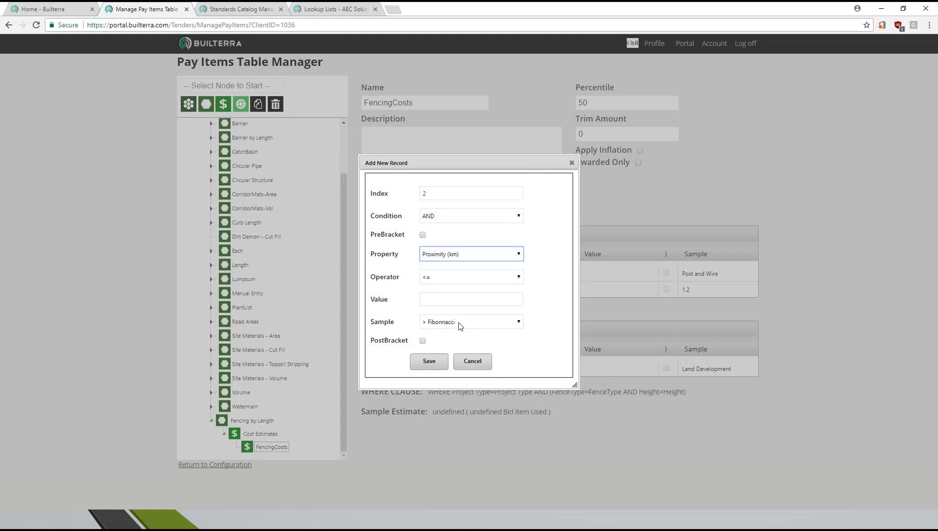
pyautogui.click(447, 279)
pyautogui.click(449, 288)
pyautogui.click(441, 301)
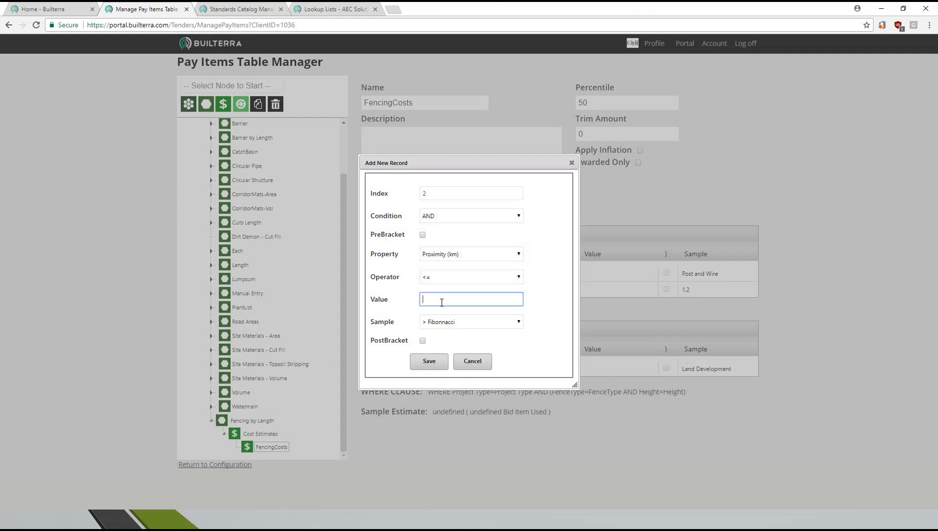
pyautogui.write('100')
pyautogui.click(489, 362)
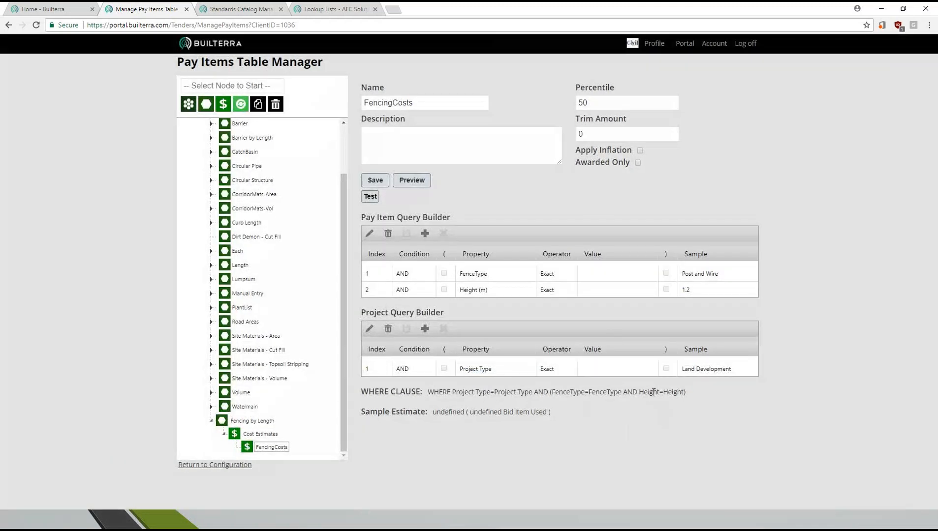
# - Delete the Project Type condition from the project query and save the FencingCosts cost estimate
pyautogui.click(414, 369)
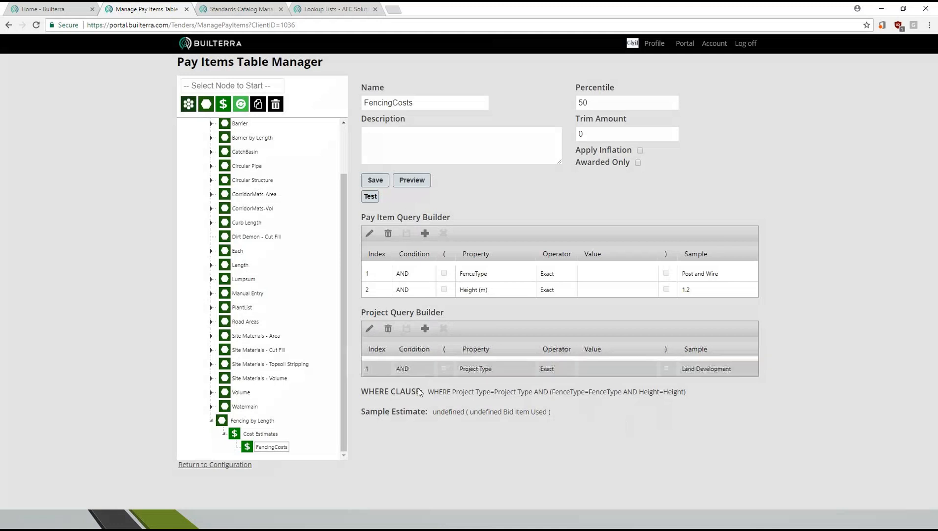
pyautogui.click(388, 329)
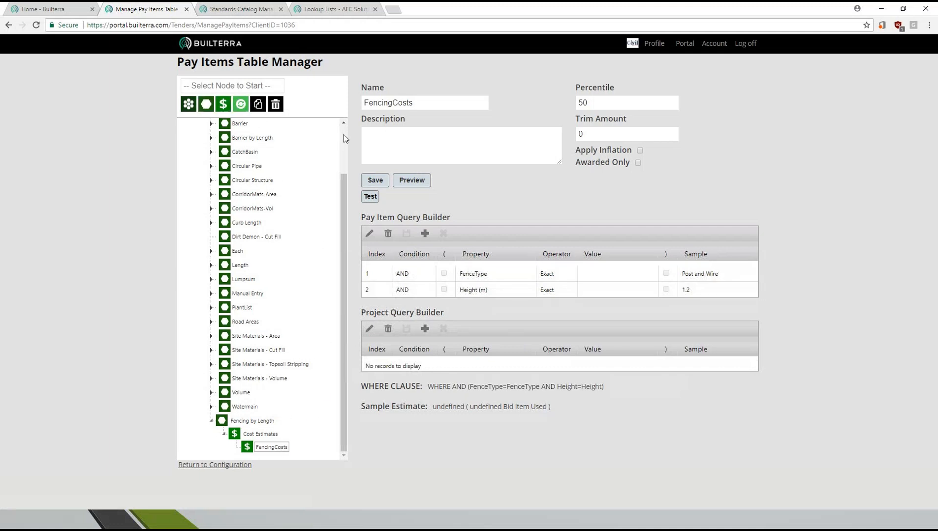
pyautogui.click(374, 180)
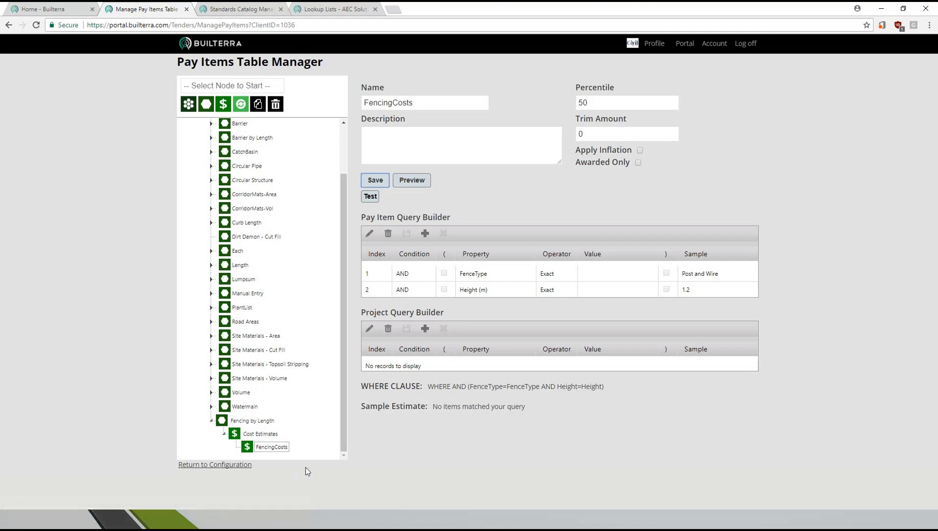
# - Switch to the PowerPoint slide show and advance past the Cost Estimate Query slides to Tender Section Manager - Overview
pyautogui.hotkey('alt', 'Tab')
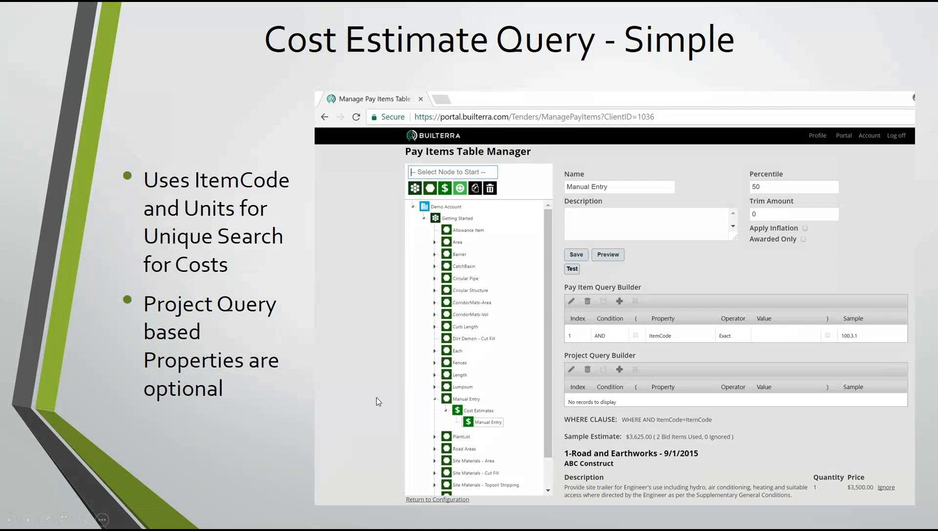
pyautogui.click(268, 398)
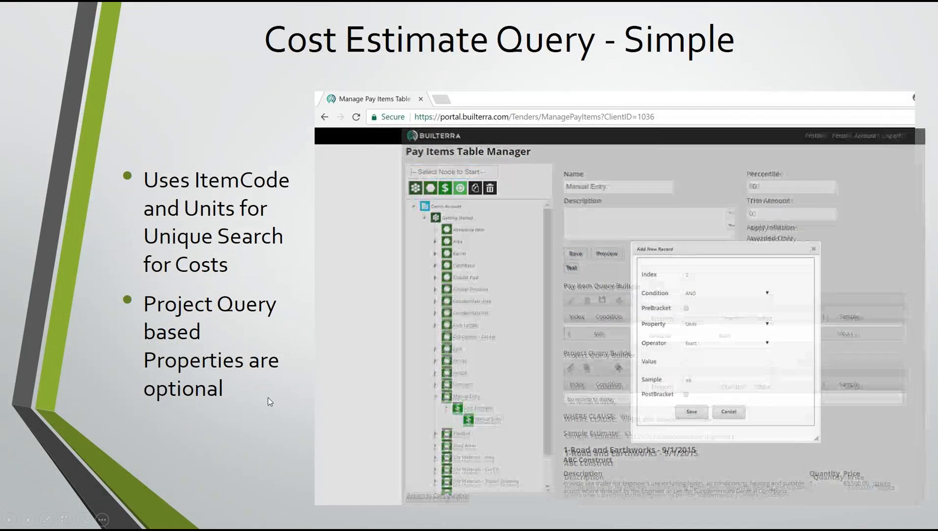
pyautogui.click(267, 398)
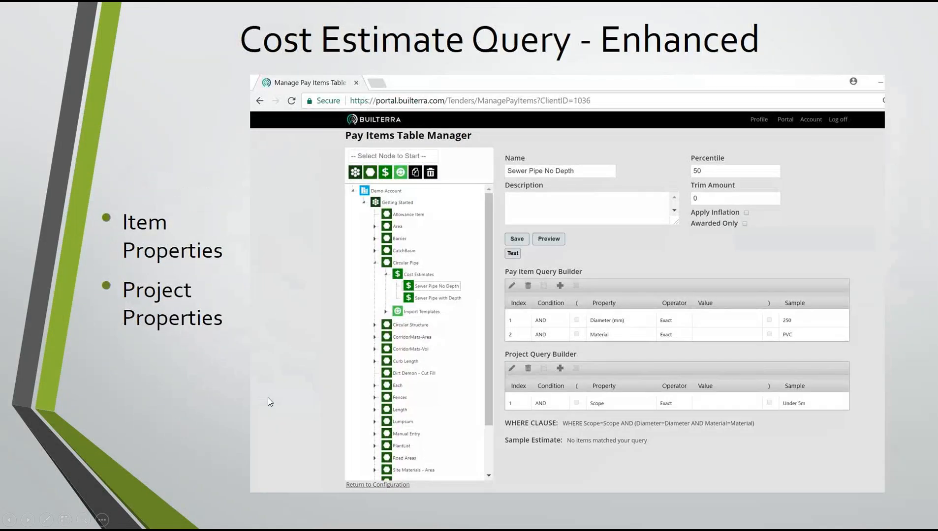
pyautogui.click(267, 398)
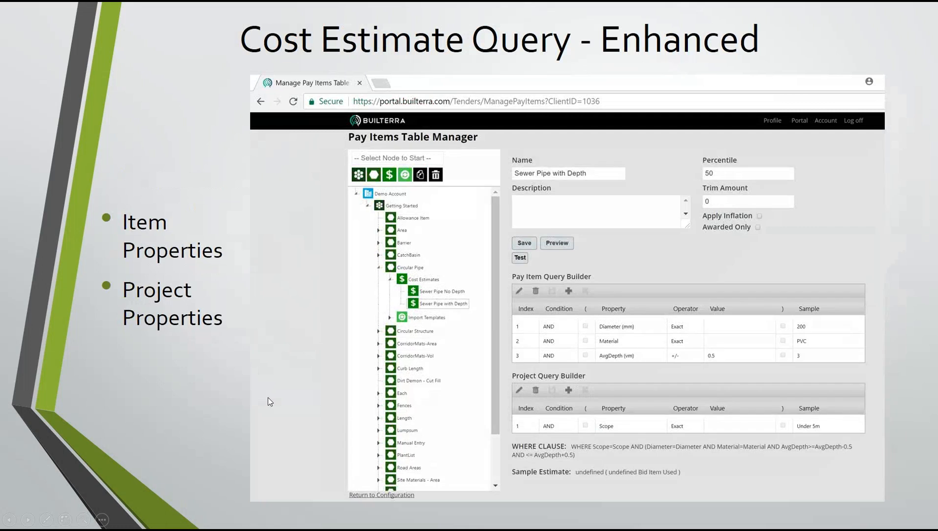
pyautogui.click(267, 402)
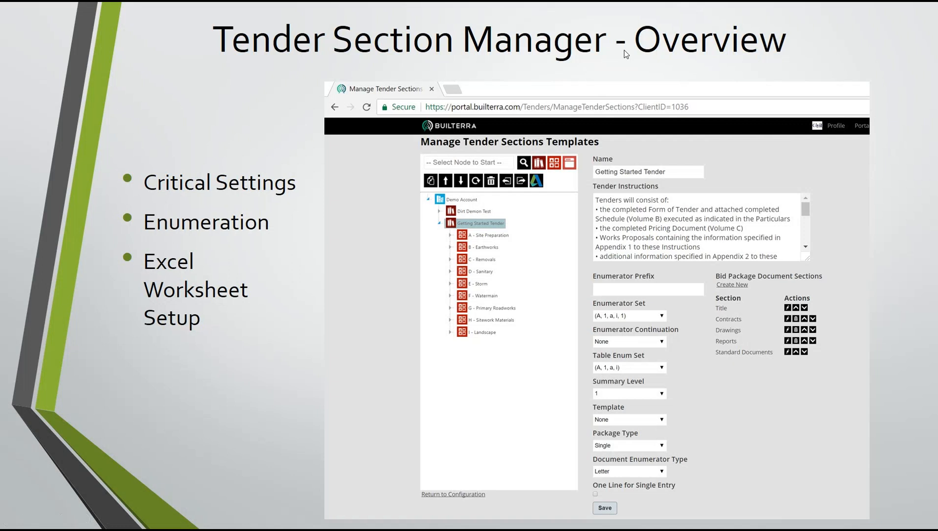
# - Switch back to Builterra, return to the tender configuration and open the Tender Section Manager
pyautogui.hotkey('alt', 'Tab')
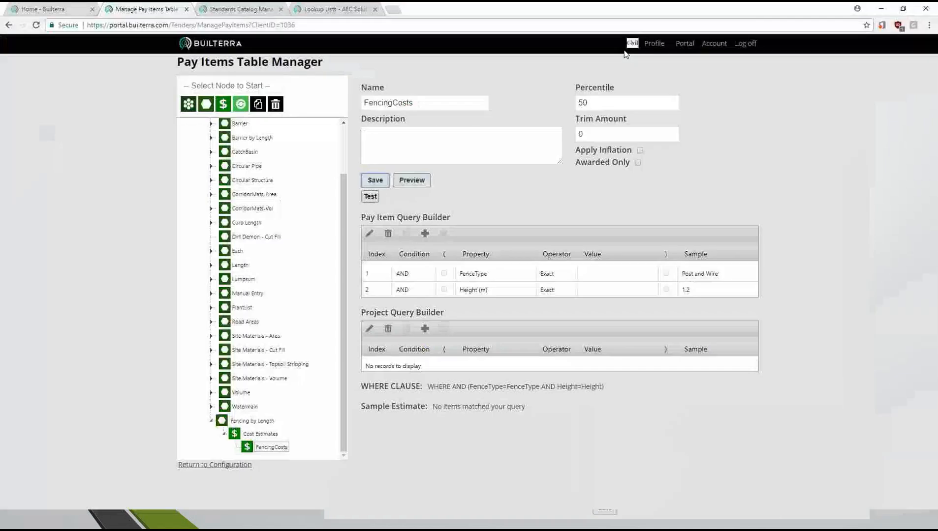
pyautogui.click(237, 467)
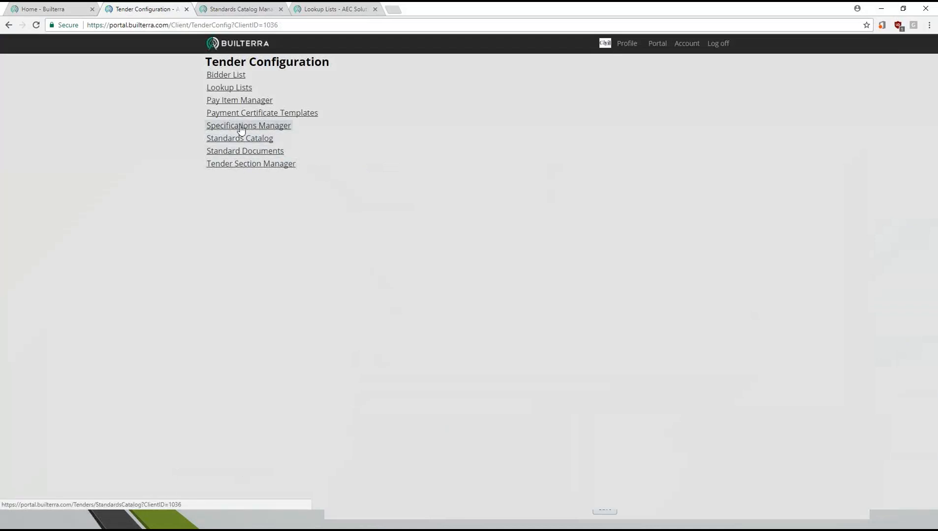
pyautogui.click(261, 166)
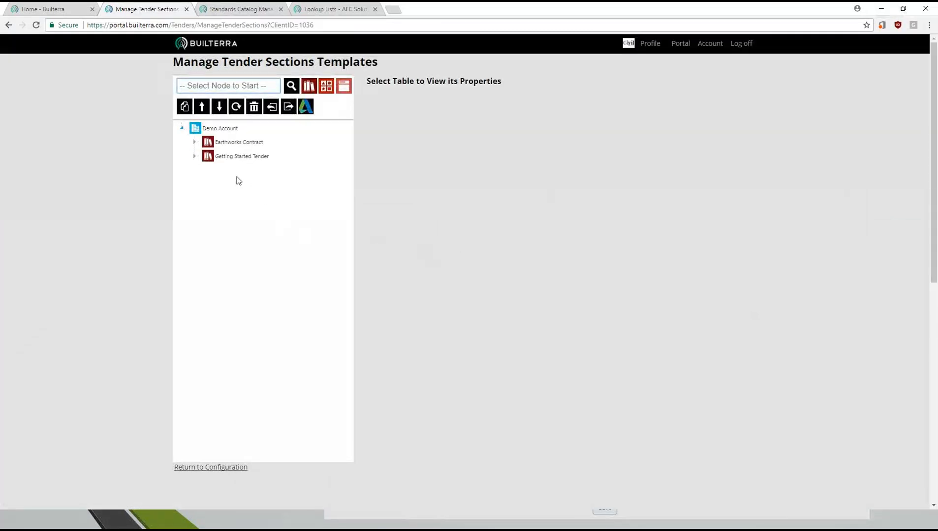
# - Examine the sections of the Earthworks Contract and Getting Started Tender templates and the Getting Started Tender settings
pyautogui.click(194, 156)
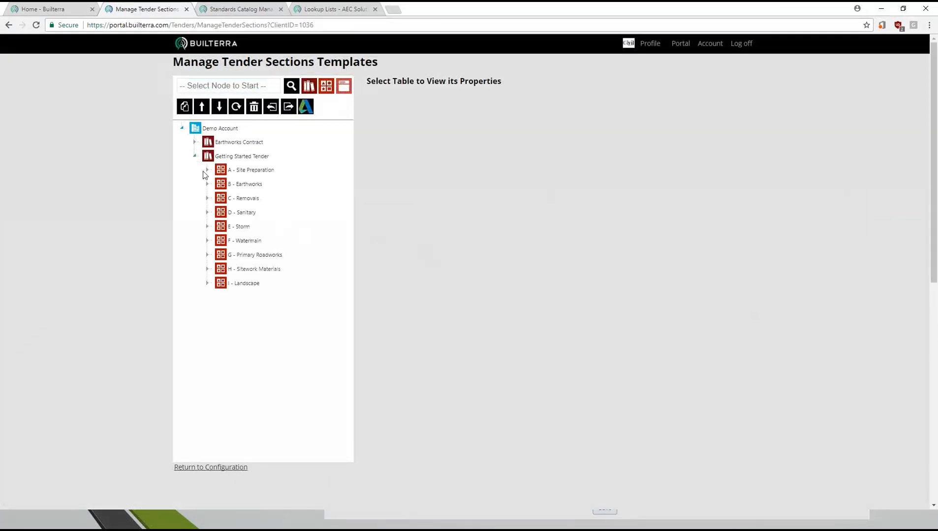
pyautogui.click(194, 142)
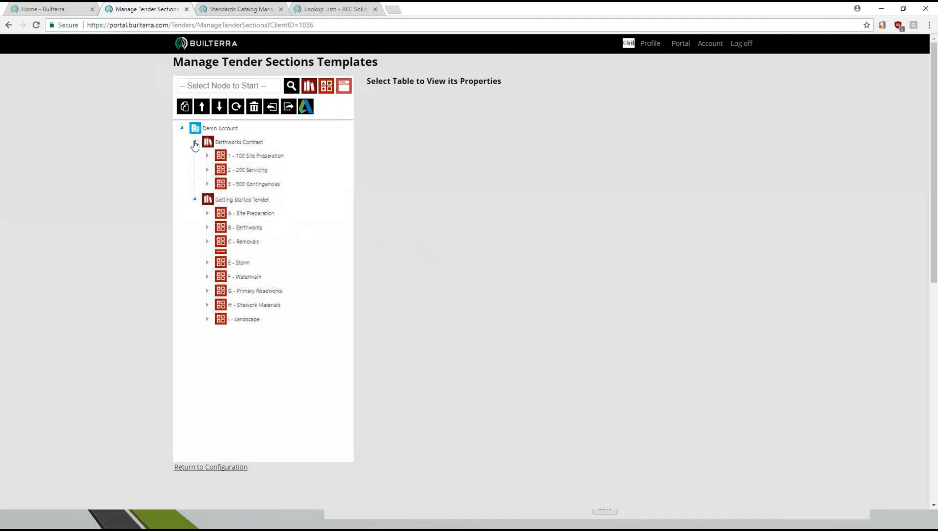
pyautogui.click(194, 142)
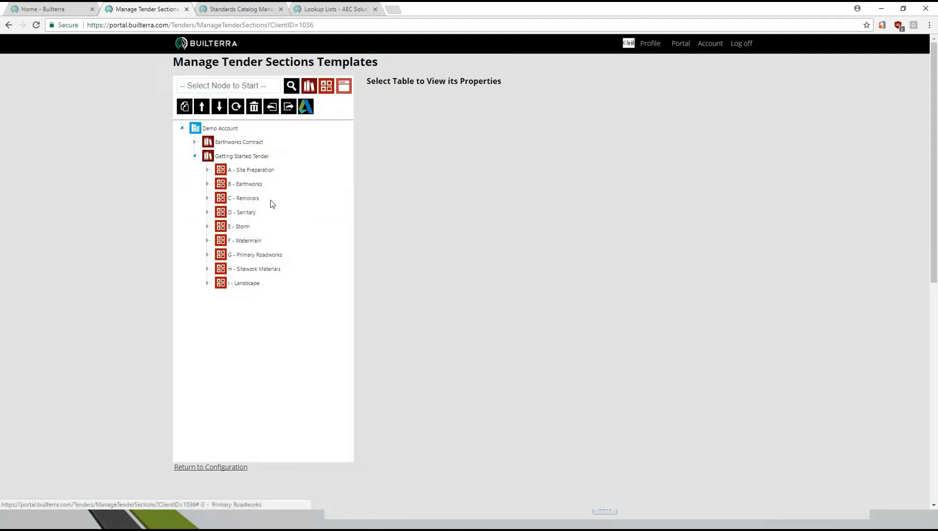
pyautogui.click(237, 159)
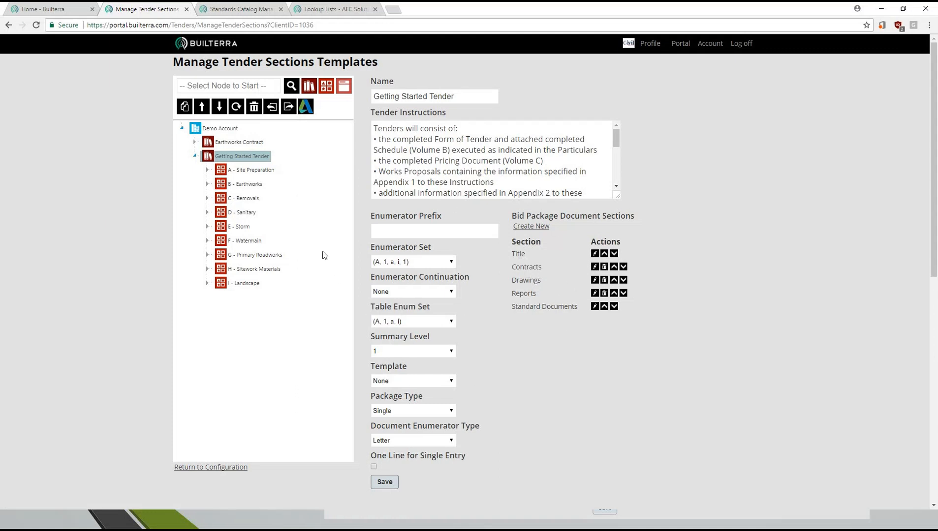
# - Add a table named Fencing under the Primary Roadworks section of the Getting Started Tender
pyautogui.click(239, 256)
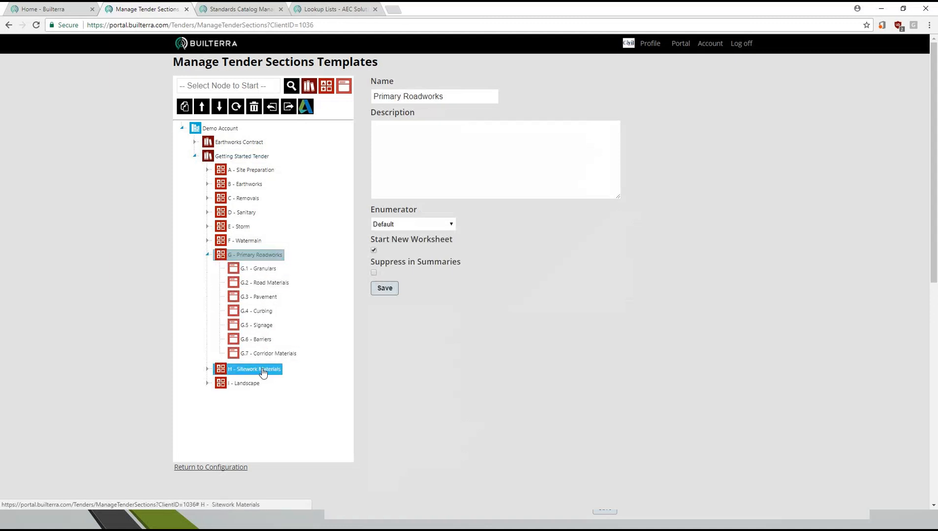
pyautogui.click(240, 87)
pyautogui.write('Fencing')
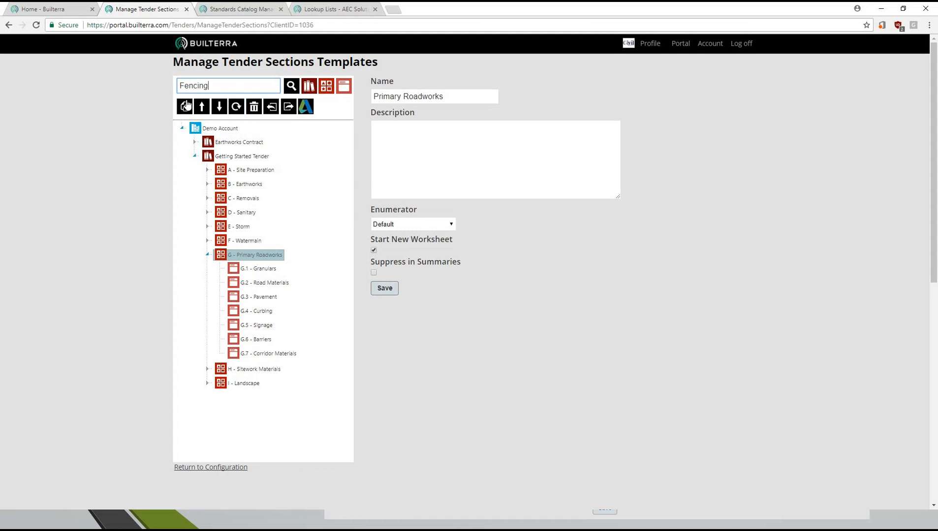
pyautogui.click(347, 90)
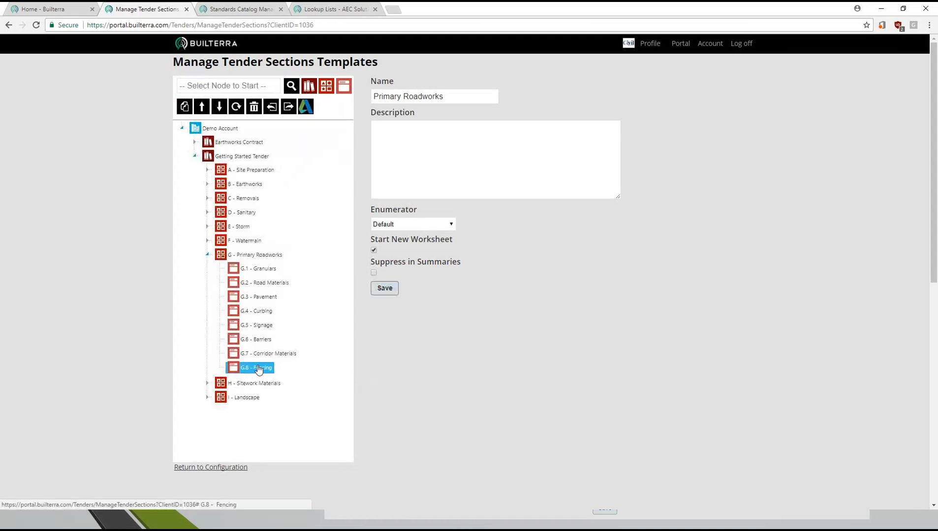
# - Move the Fencing table to position G.6, between Signage and Barriers, and open its properties
pyautogui.click(202, 107)
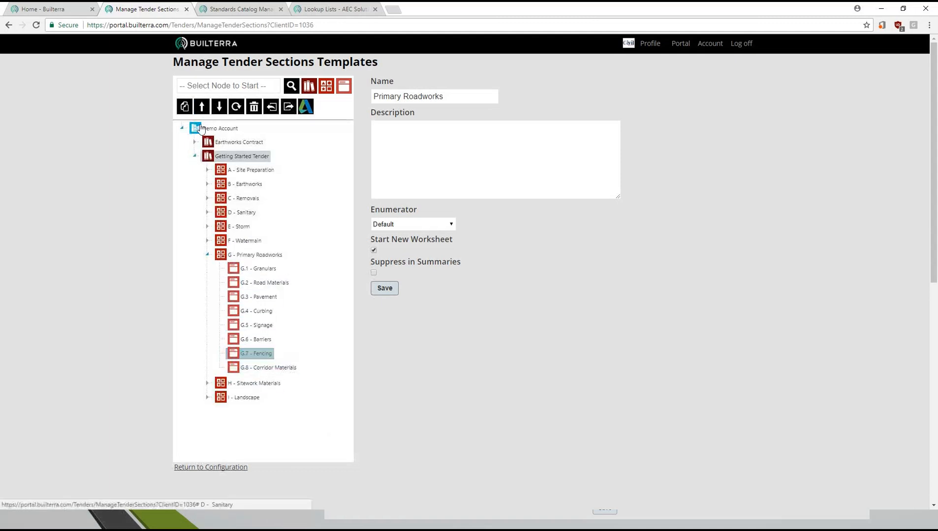
pyautogui.click(203, 107)
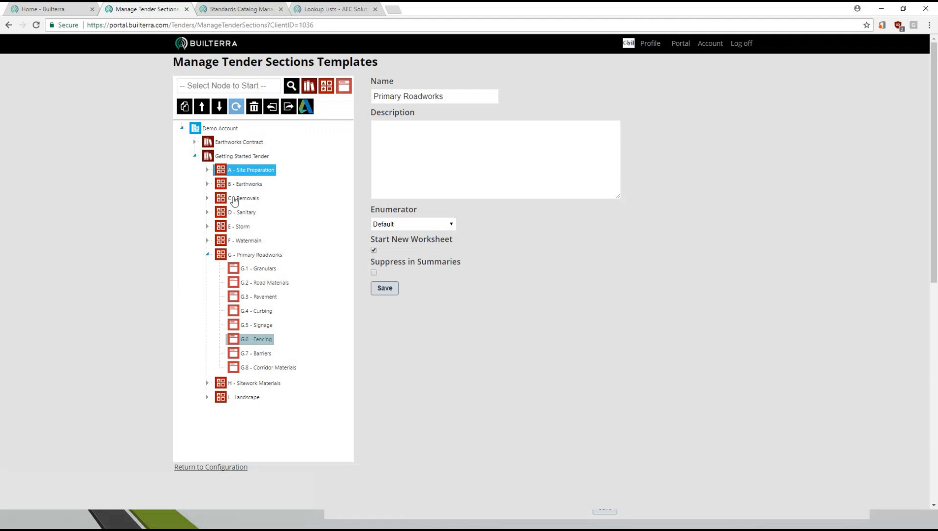
pyautogui.click(217, 109)
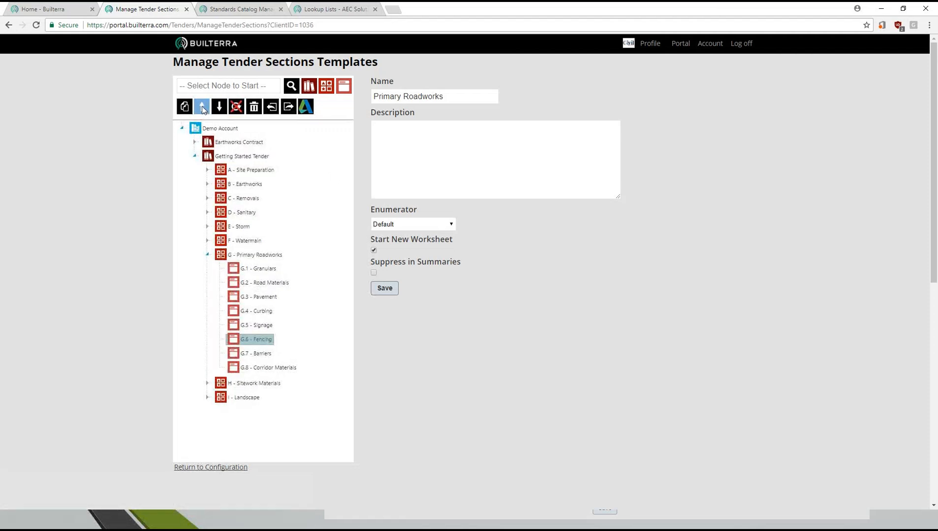
pyautogui.click(236, 109)
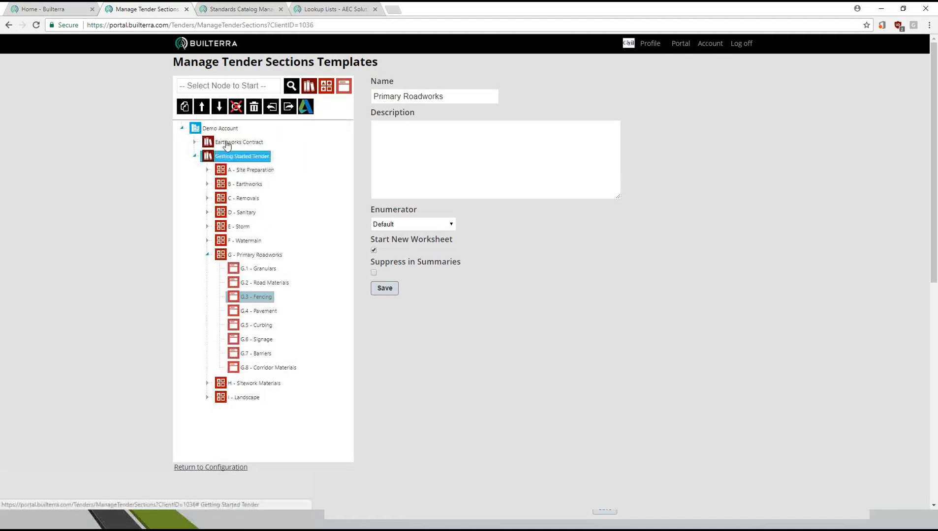
pyautogui.click(236, 109)
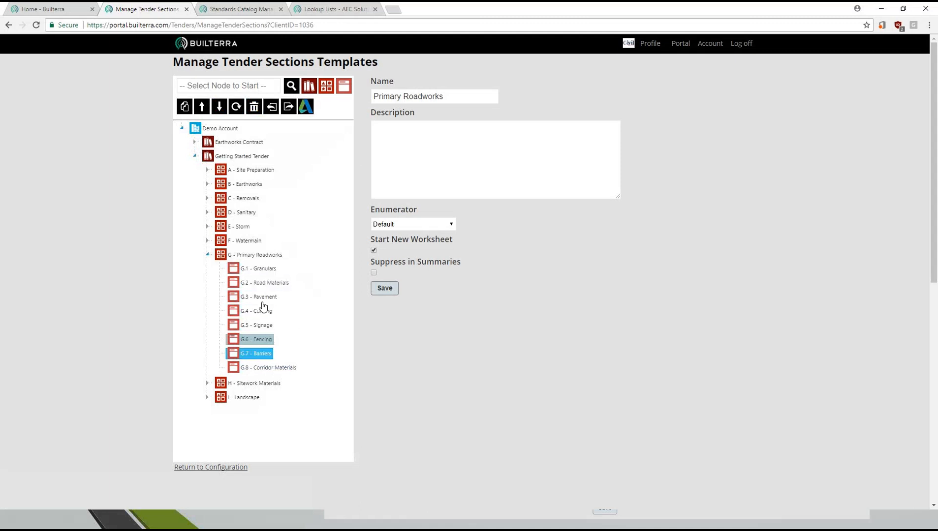
pyautogui.click(271, 342)
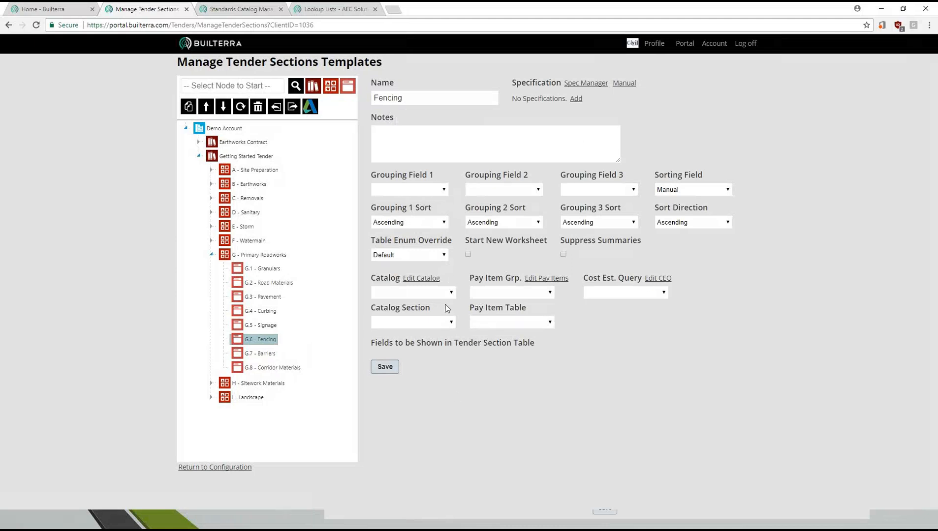
# - Link the Fencing table to the Getting Started Catalog, 400 Primary Roadway group, catalog section 400.7: Fencing
pyautogui.click(451, 294)
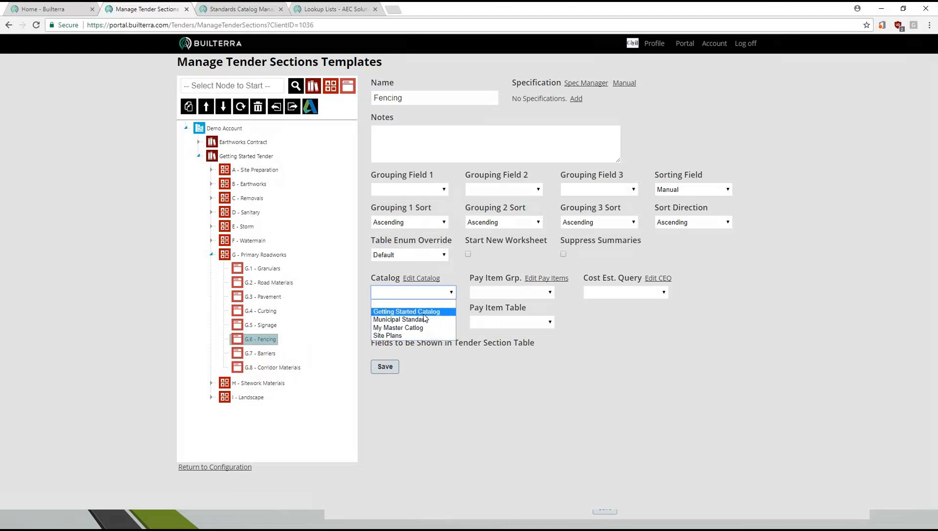
pyautogui.click(407, 312)
pyautogui.click(451, 312)
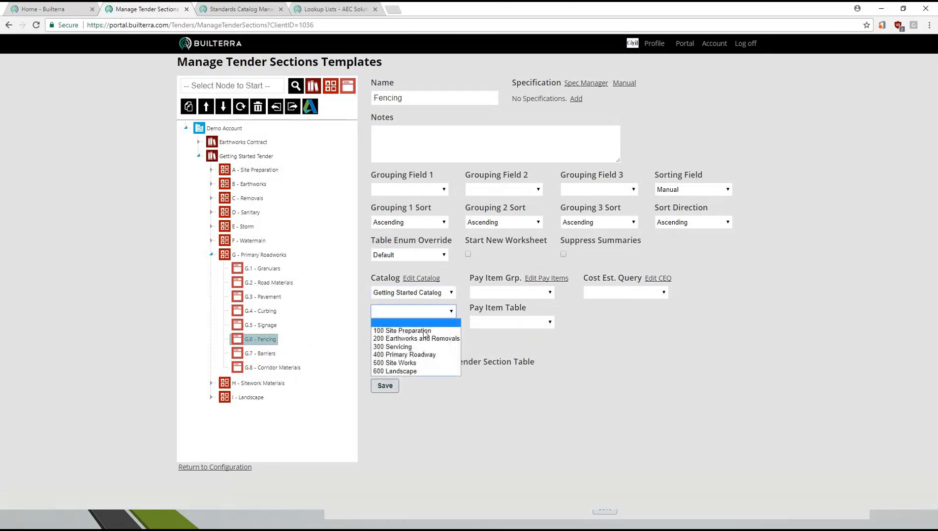
pyautogui.click(436, 355)
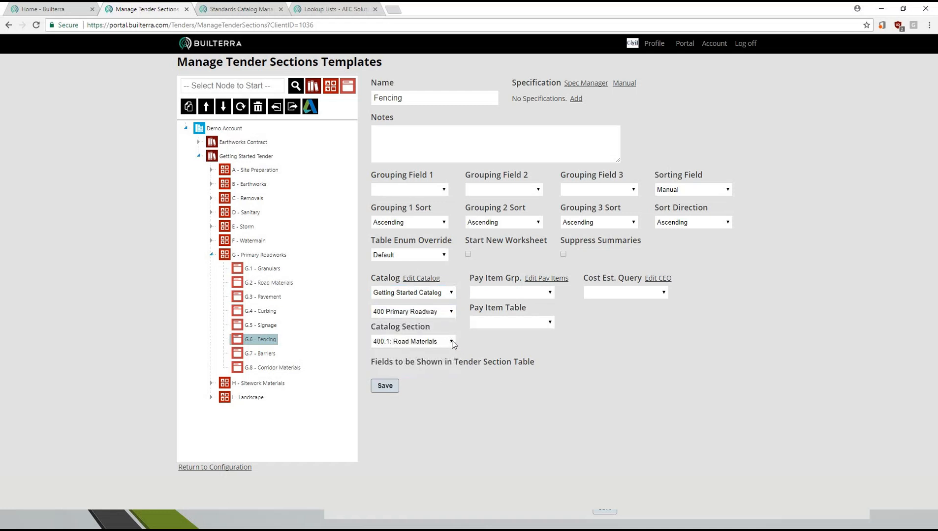
pyautogui.click(452, 341)
pyautogui.click(412, 401)
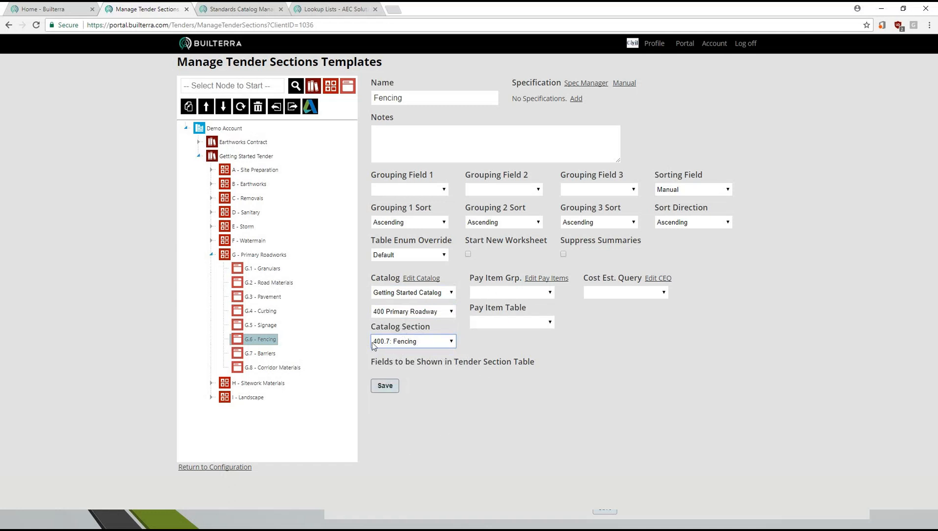
# - Assign the Getting Started pay item group, the Fencing by Length pay item table and the FencingCosts cost estimate query
pyautogui.click(550, 292)
pyautogui.click(538, 314)
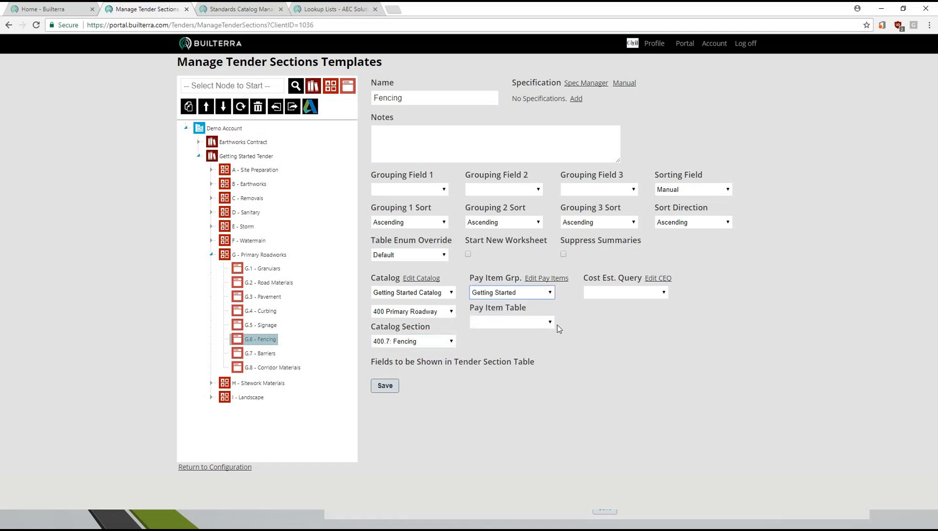
pyautogui.click(550, 323)
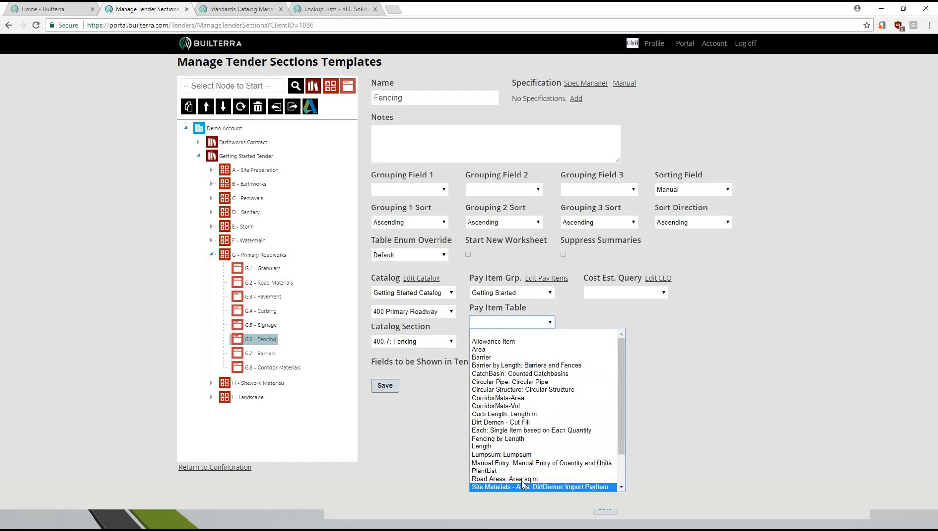
pyautogui.click(499, 438)
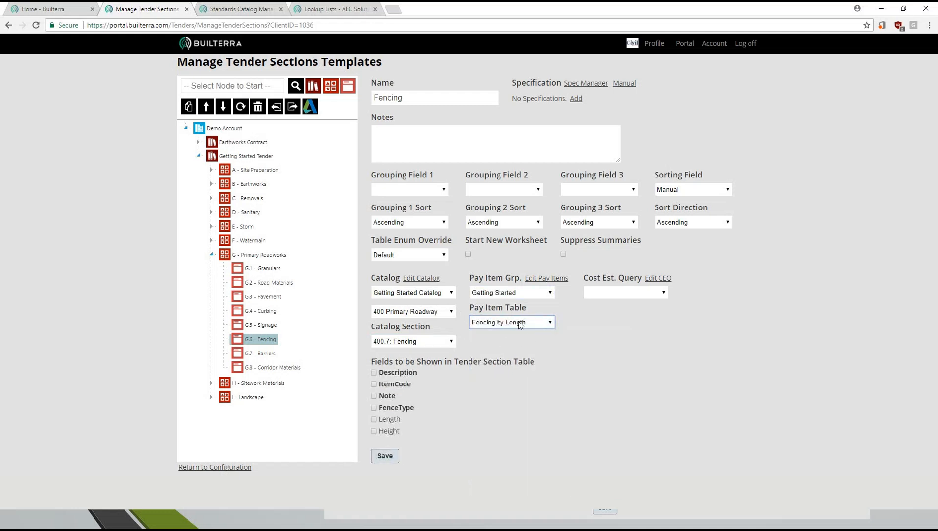
pyautogui.click(615, 292)
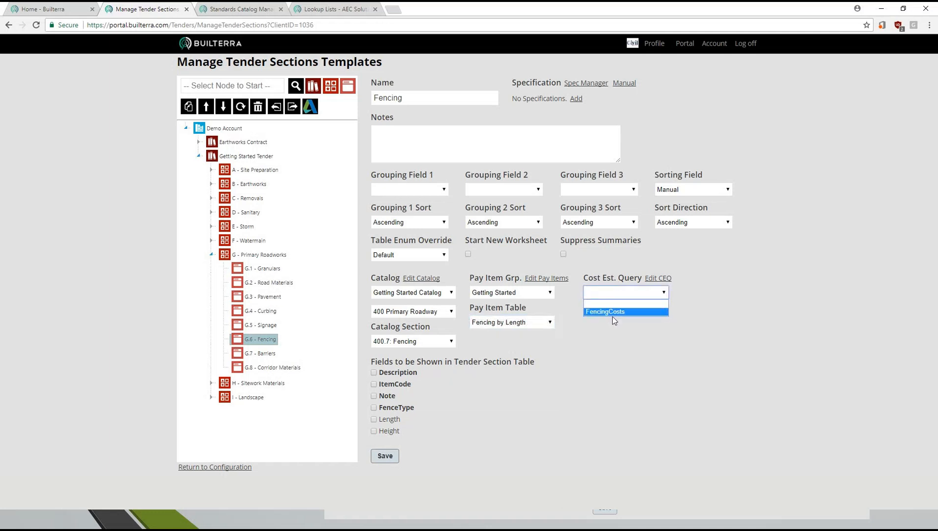
pyautogui.click(616, 312)
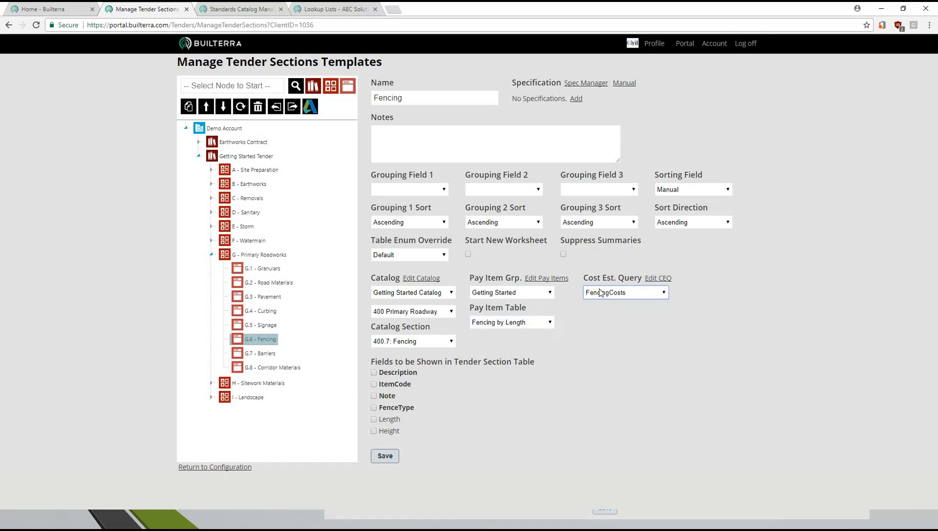
# - Show the Description, ItemCode, Note, FenceType, Length and Height fields in the Fencing tender section table and save
pyautogui.click(374, 372)
pyautogui.click(374, 384)
pyautogui.click(373, 396)
pyautogui.click(373, 407)
pyautogui.moveTo(387, 373); pyautogui.dragTo(416, 373)
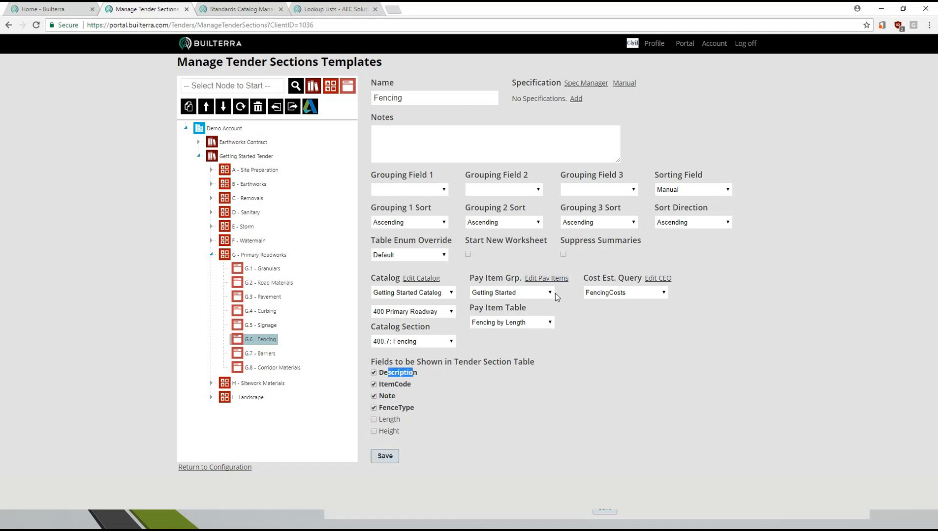
pyautogui.click(374, 420)
pyautogui.click(373, 431)
pyautogui.click(393, 461)
# - Group the Fencing table by FenceType, sort it by Height and save the settings
pyautogui.click(442, 190)
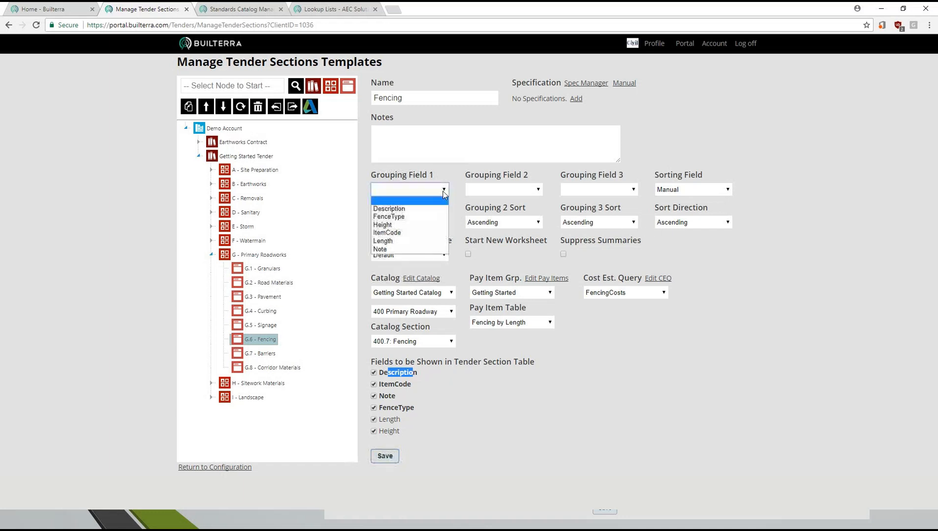
pyautogui.click(403, 217)
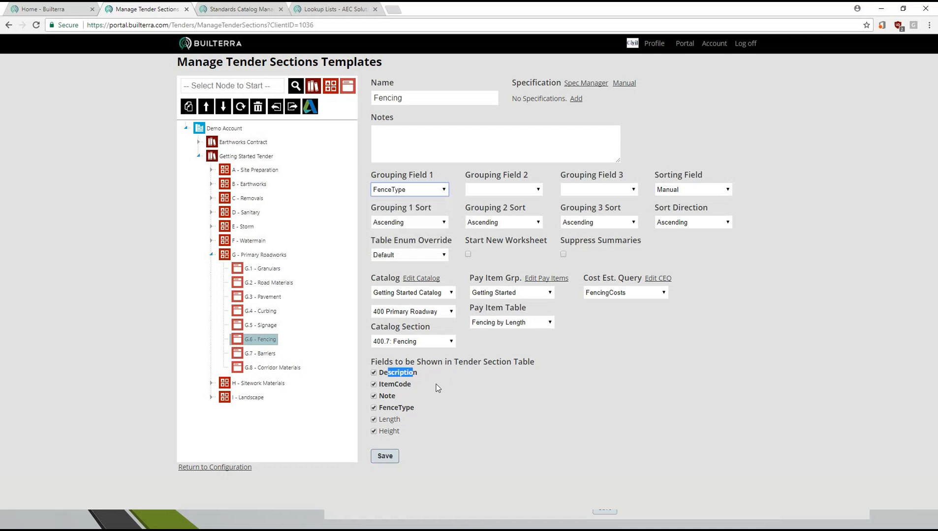
pyautogui.click(710, 190)
pyautogui.click(679, 230)
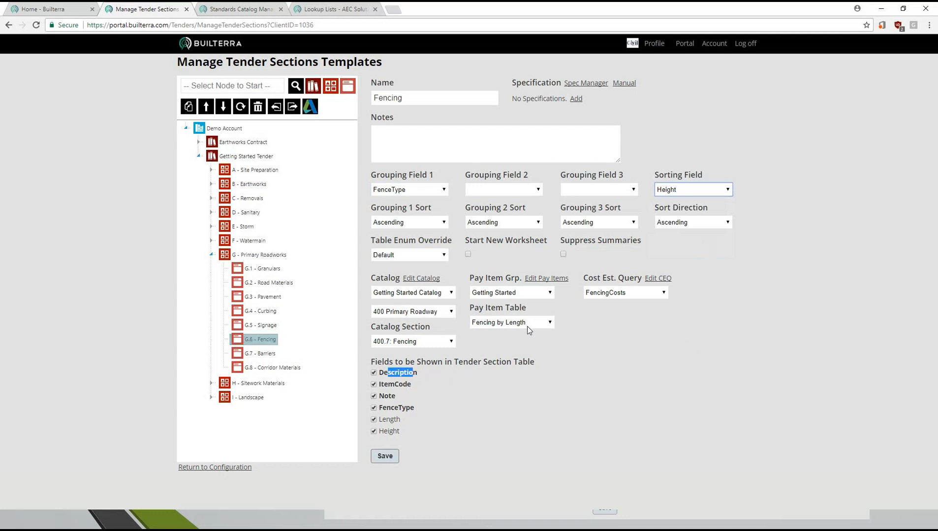
pyautogui.click(385, 457)
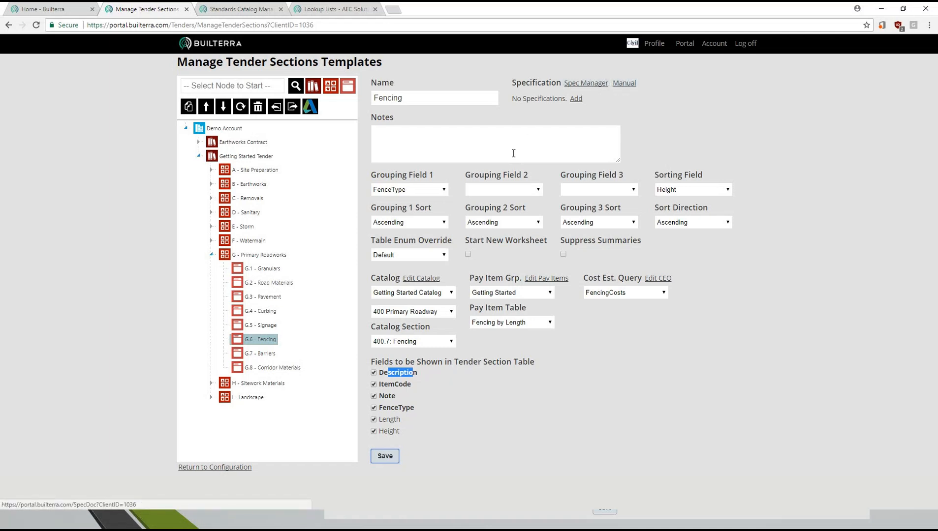
# - Add the note "Install fencing as per specifications listed for each item." to the Fencing table and save
pyautogui.click(466, 143)
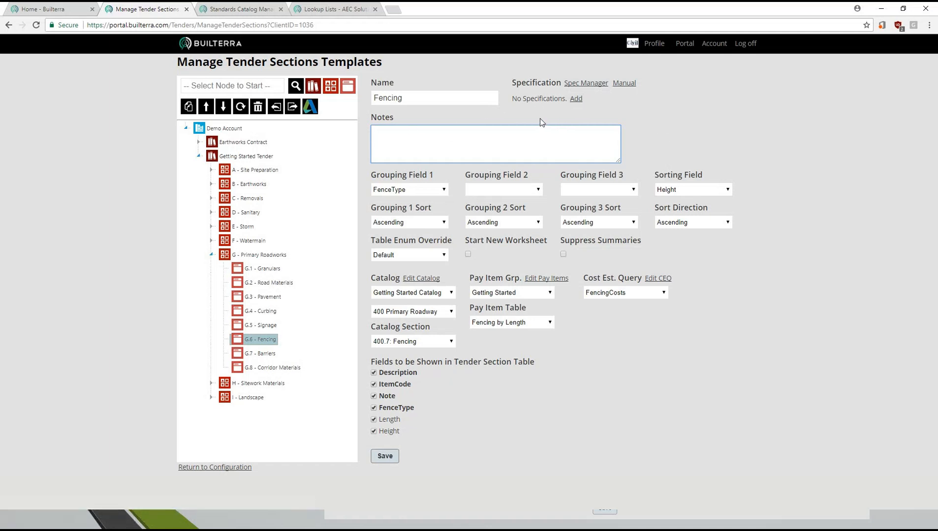
pyautogui.write('Install fencing as per spe')
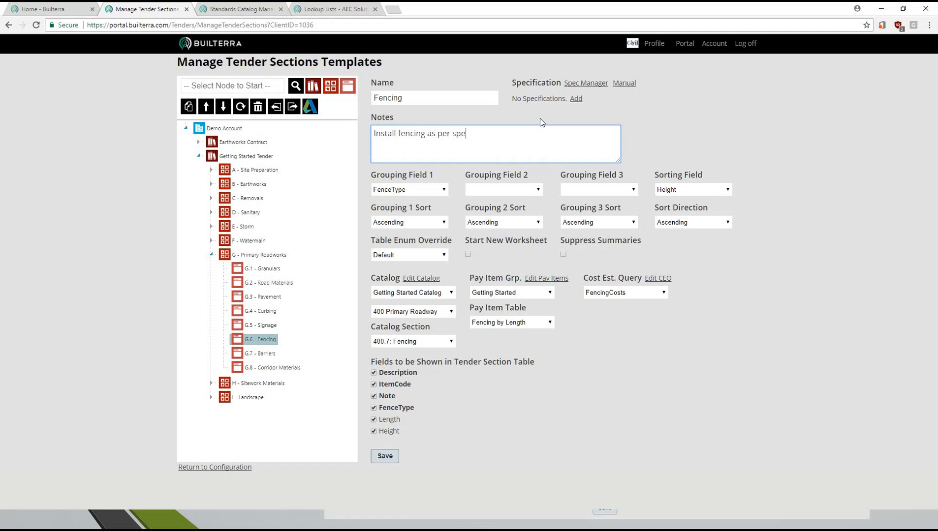
pyautogui.write('cifications listed for each item.')
pyautogui.moveTo(589, 134); pyautogui.dragTo(372, 153)
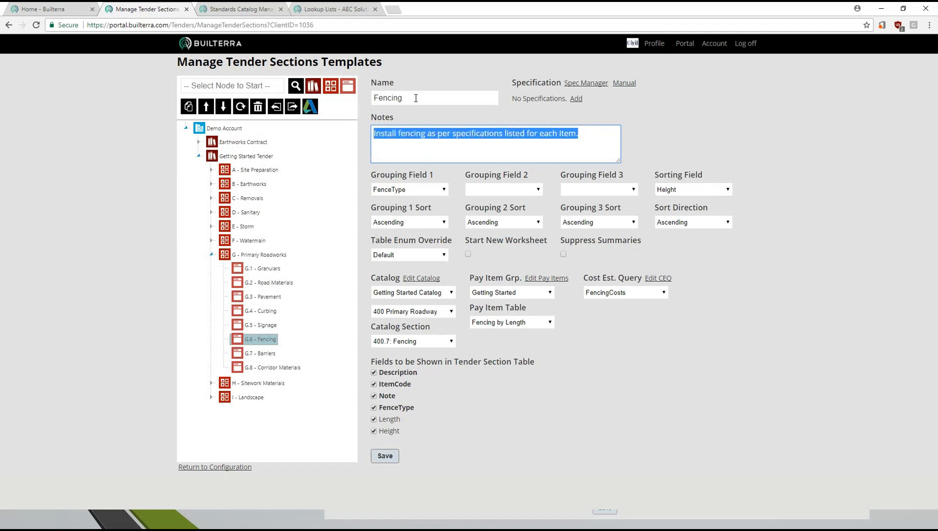
pyautogui.click(417, 98)
pyautogui.click(384, 455)
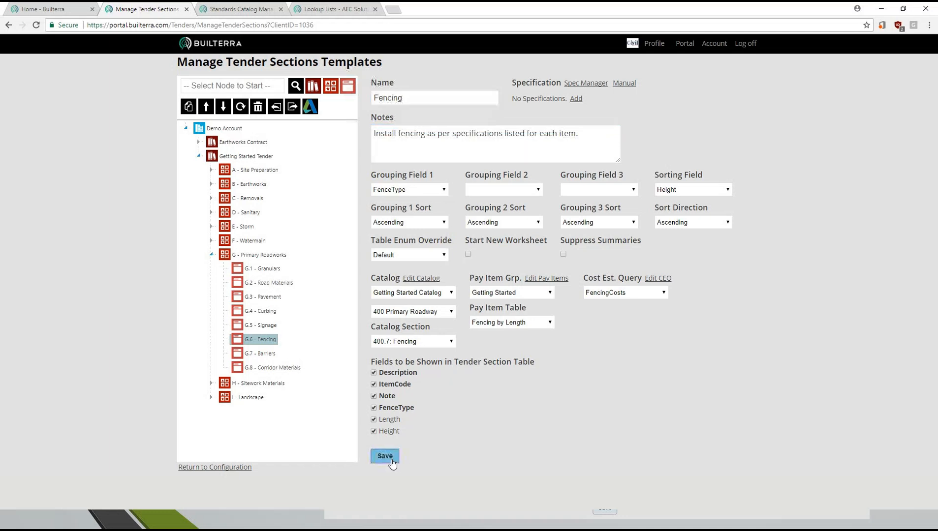
# - Try to move the installation note into the table's name after Fencing, separated by a hyphen
pyautogui.moveTo(588, 134); pyautogui.dragTo(435, 98)
pyautogui.hotkey('ctrl', 'c')
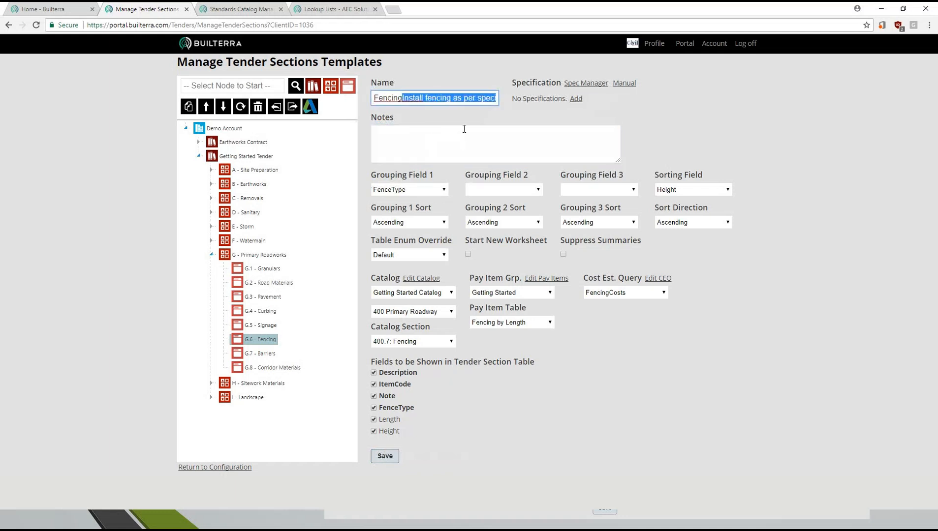
pyautogui.click(405, 98)
pyautogui.write('-')
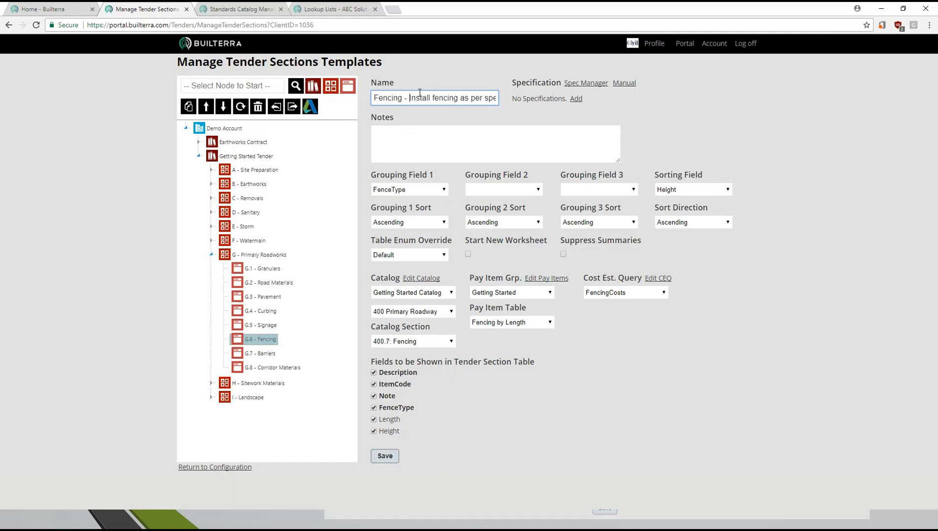
pyautogui.press('BackSpace')
pyautogui.press('BackSpace')
pyautogui.press('BackSpace')
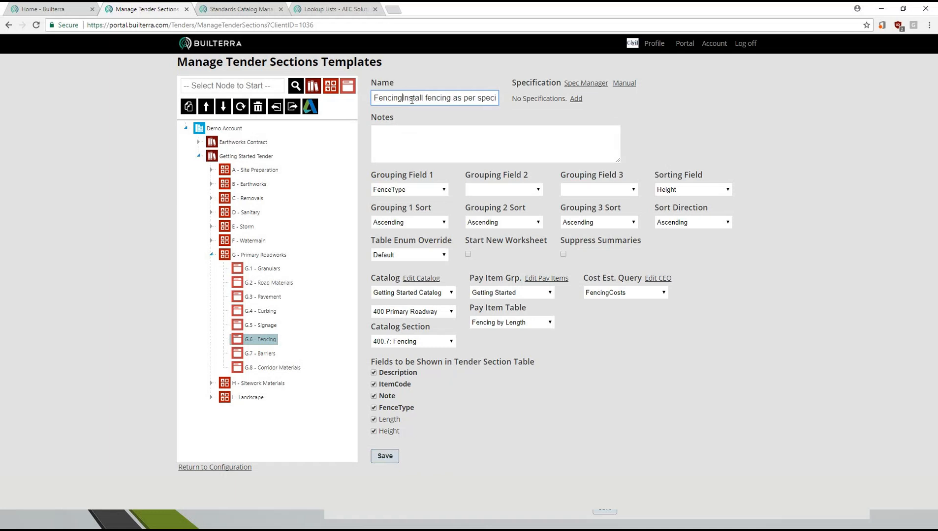
# - Restore the table's name to Fencing, put the installation note back in the notes and save
pyautogui.hotkey('ctrl', 'a')
pyautogui.press('BackSpace')
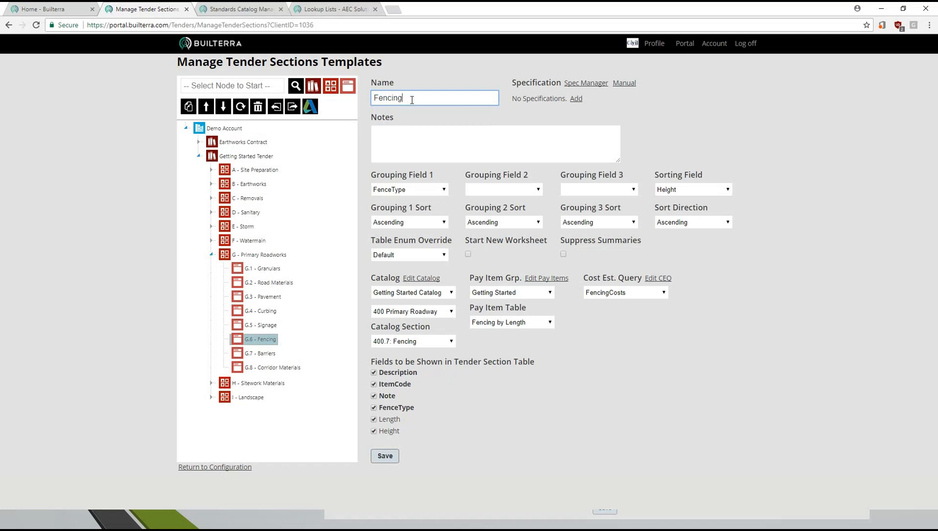
pyautogui.click(425, 139)
pyautogui.hotkey('ctrl', 'v')
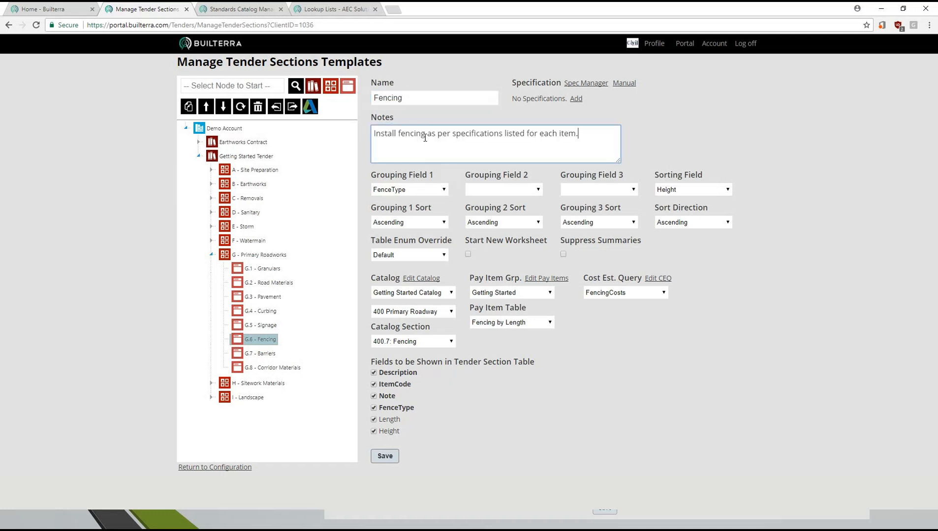
pyautogui.click(386, 458)
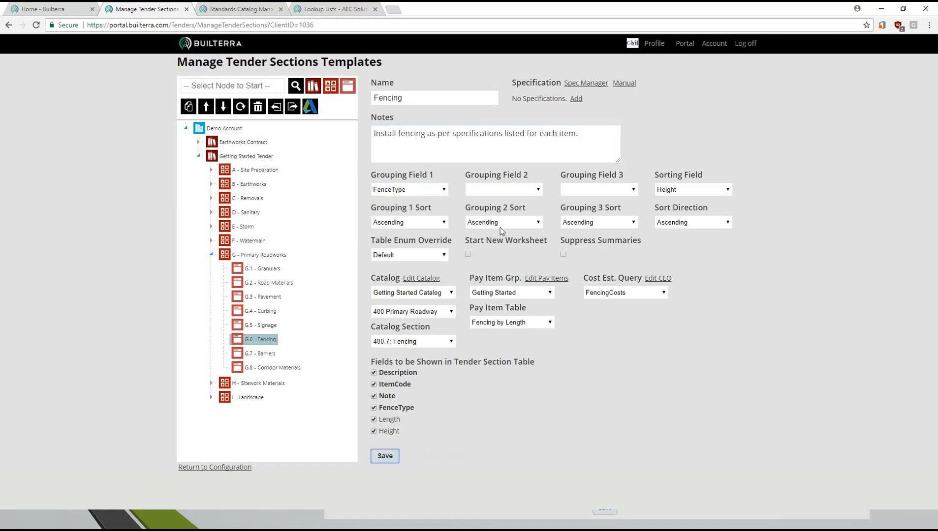
pyautogui.hotkey('alt', 'Tab')
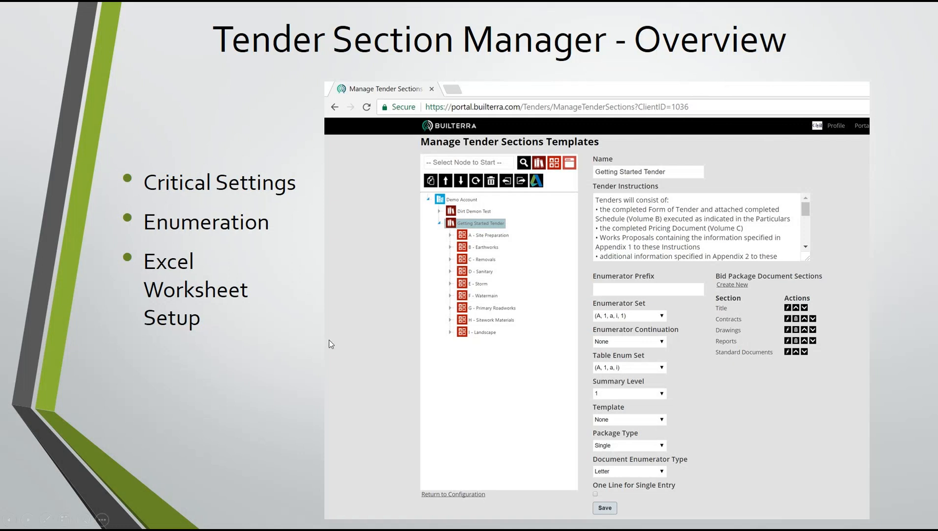
pyautogui.click(256, 381)
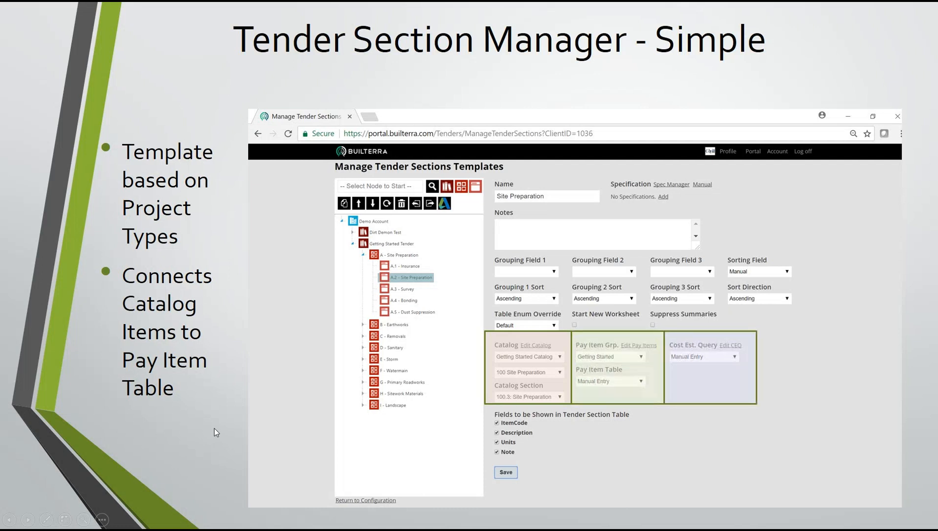
pyautogui.click(208, 428)
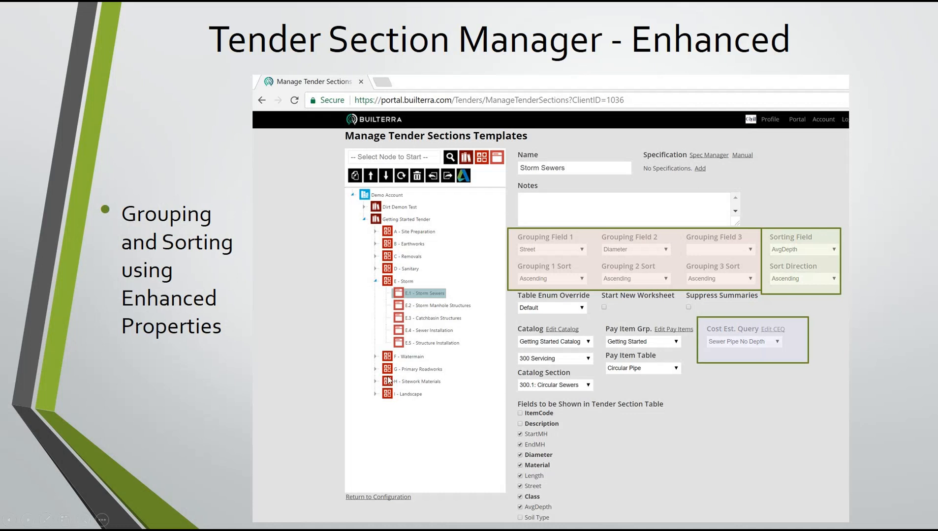
pyautogui.click(223, 401)
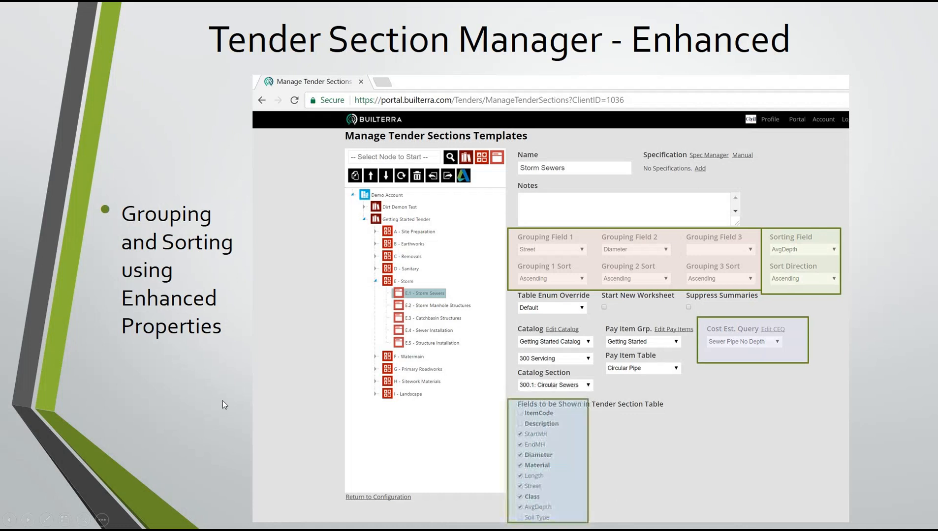
pyautogui.click(213, 391)
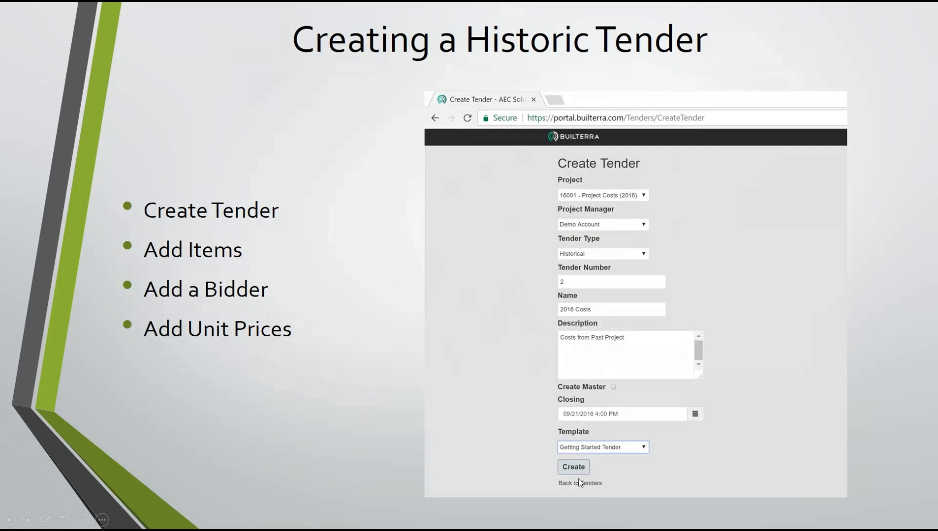
# - Switch back to Builterra and start creating a new tender
pyautogui.hotkey('alt', 'Tab')
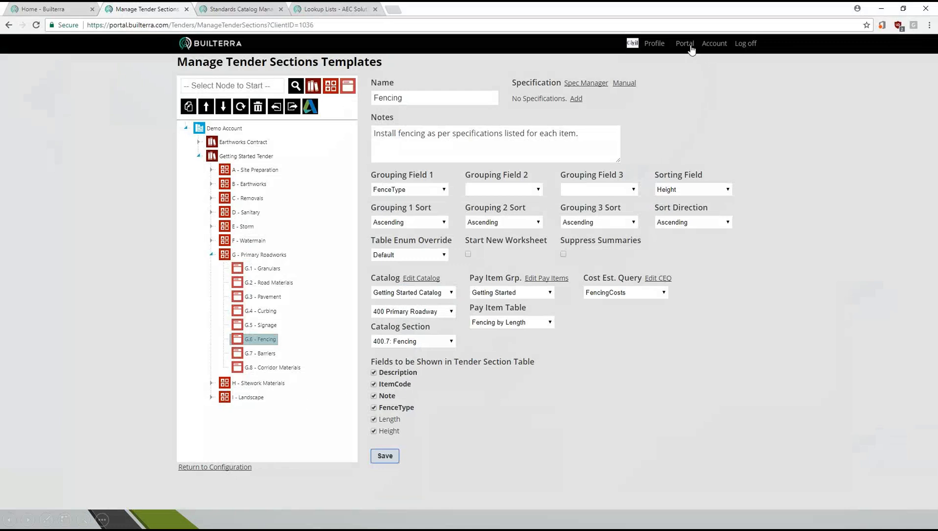
pyautogui.moveTo(684, 44)
pyautogui.moveTo(690, 95)
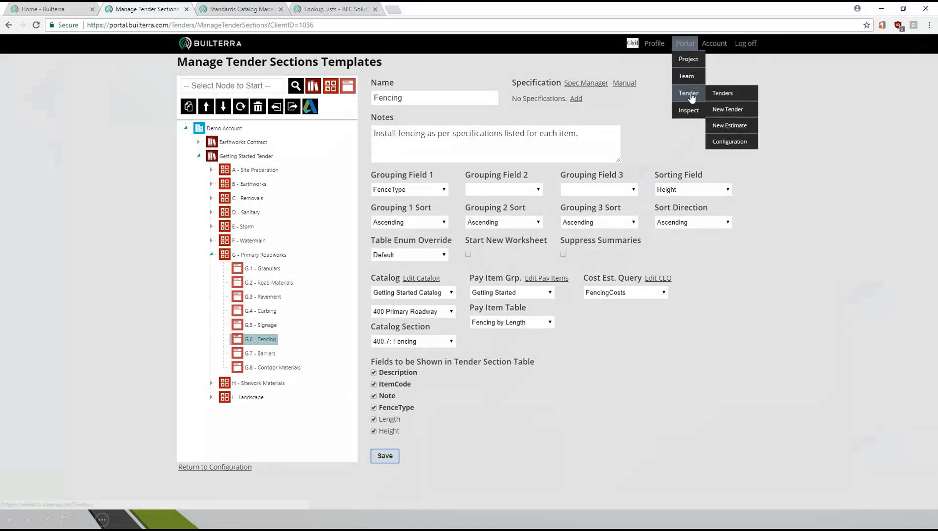
pyautogui.click(731, 110)
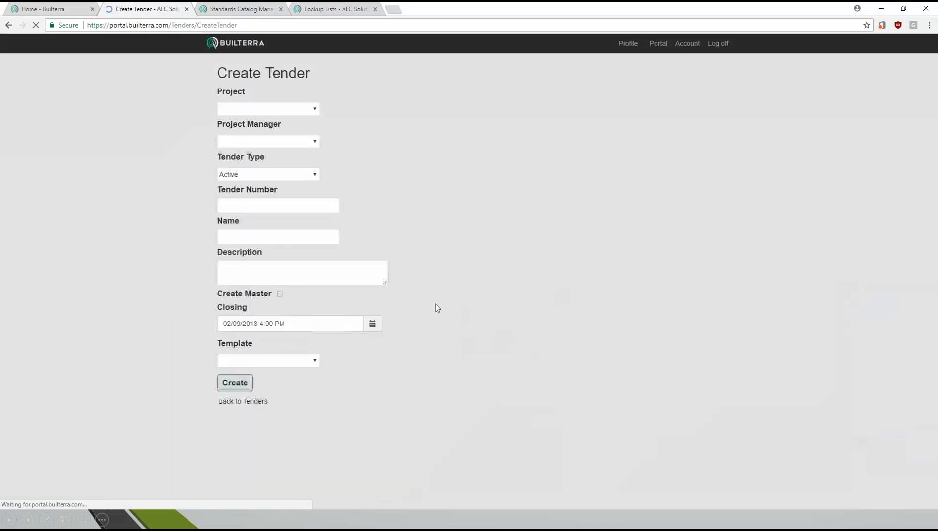
# - Set the new tender's project to T17-001 - Y3-2 Section and its project manager to Demo Account
pyautogui.click(288, 112)
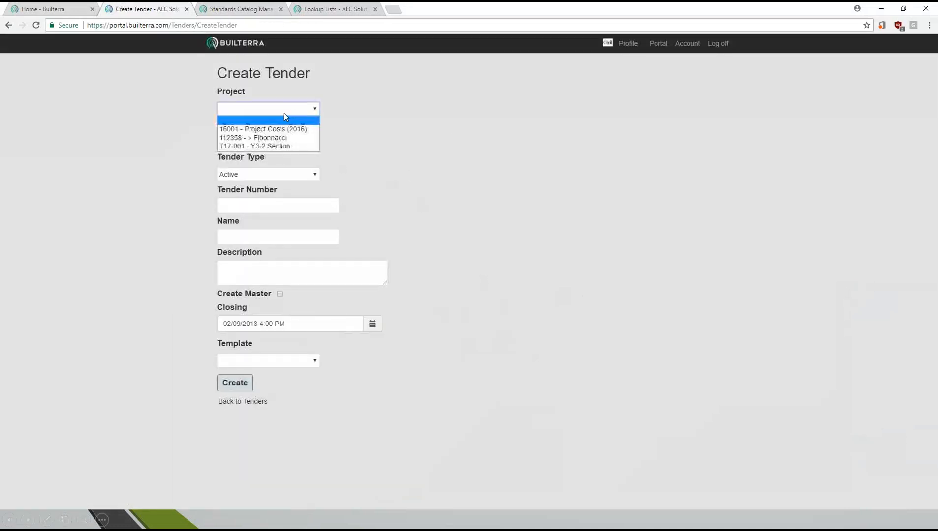
pyautogui.click(262, 147)
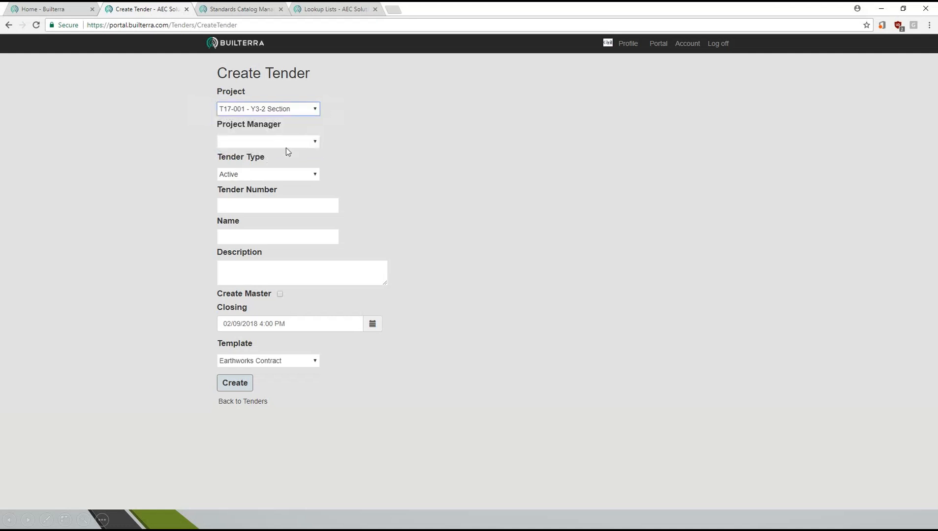
pyautogui.click(314, 143)
pyautogui.click(276, 161)
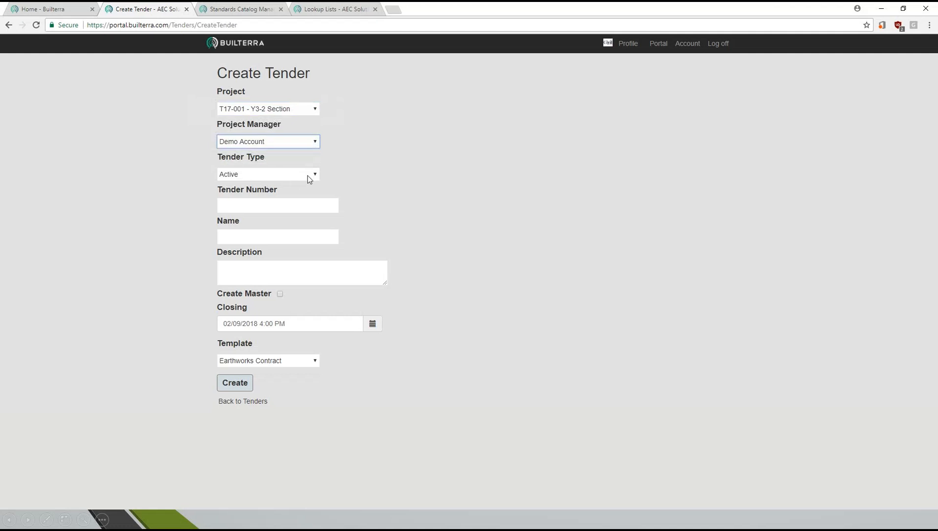
# - Make the tender type Historical, with tender number 2016 Prices and name Roads and Sewer
pyautogui.click(307, 176)
pyautogui.click(256, 191)
pyautogui.click(249, 209)
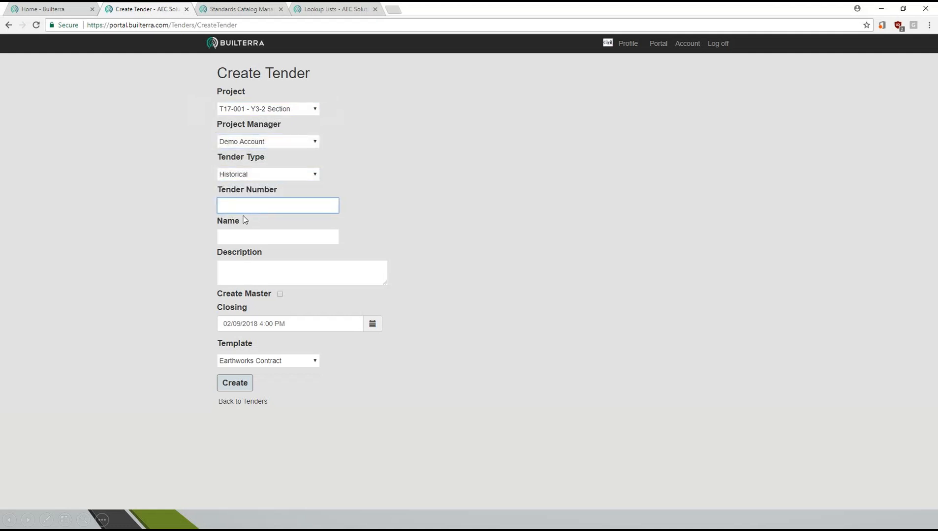
pyautogui.write('2016 Prices')
pyautogui.click(233, 240)
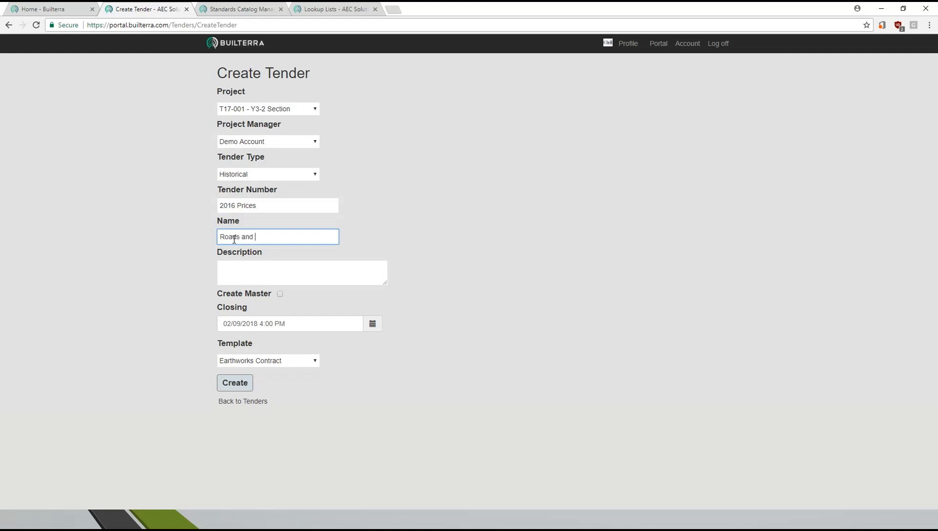
pyautogui.click(301, 276)
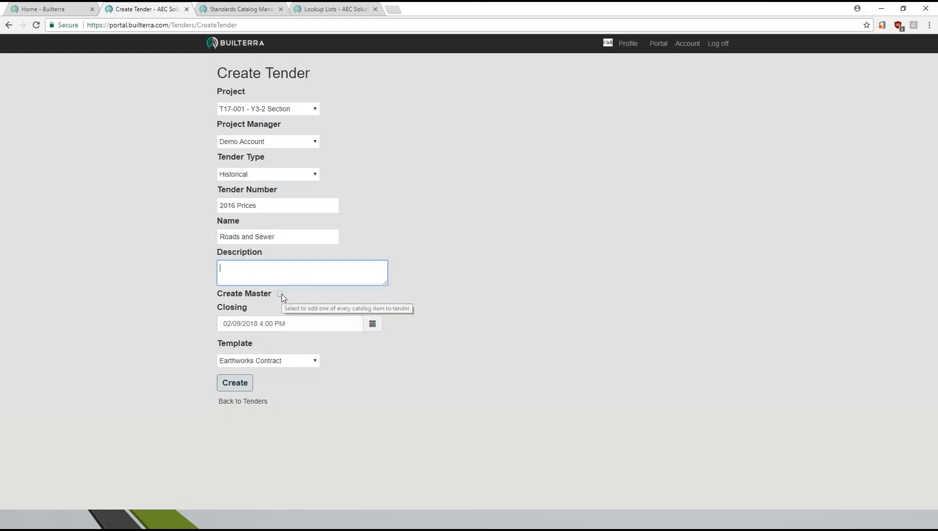
# - Set the tender's closing date to 09/21/2016 at 4:00 PM
pyautogui.click(372, 325)
pyautogui.click(228, 183)
pyautogui.click(228, 183)
pyautogui.click(229, 183)
pyautogui.click(228, 183)
pyautogui.click(228, 183)
pyautogui.click(229, 183)
pyautogui.click(228, 183)
pyautogui.click(228, 183)
pyautogui.click(228, 183)
pyautogui.click(229, 183)
pyautogui.click(283, 256)
pyautogui.doubleClick(393, 246)
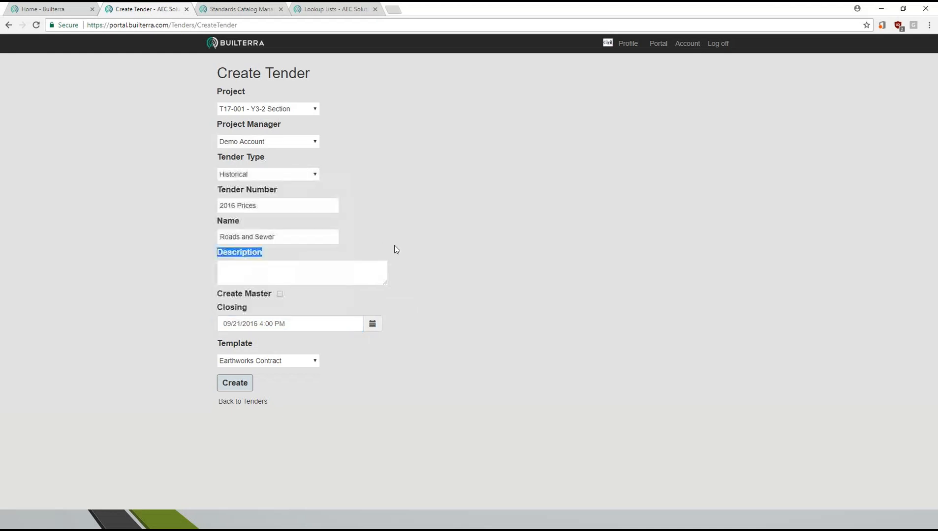
# - Choose the Getting Started Tender template and create the tender
pyautogui.click(314, 361)
pyautogui.click(269, 382)
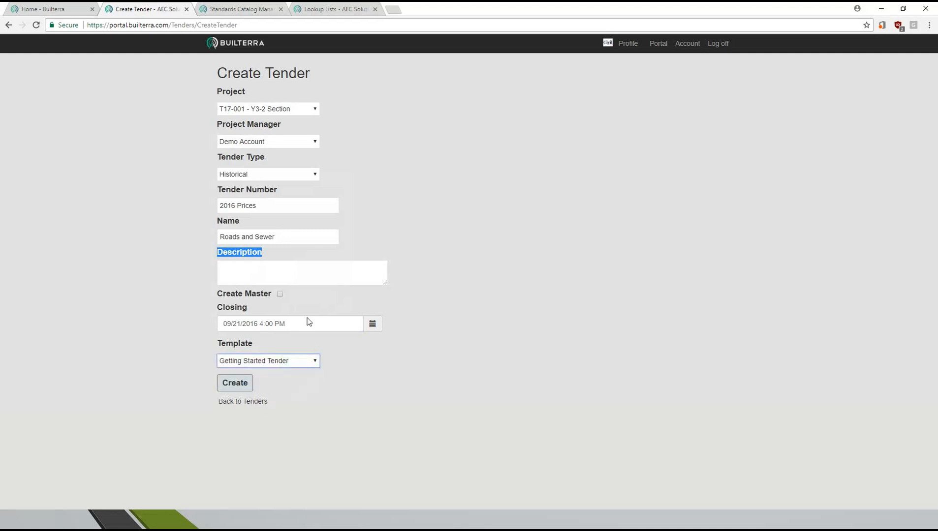
pyautogui.click(235, 389)
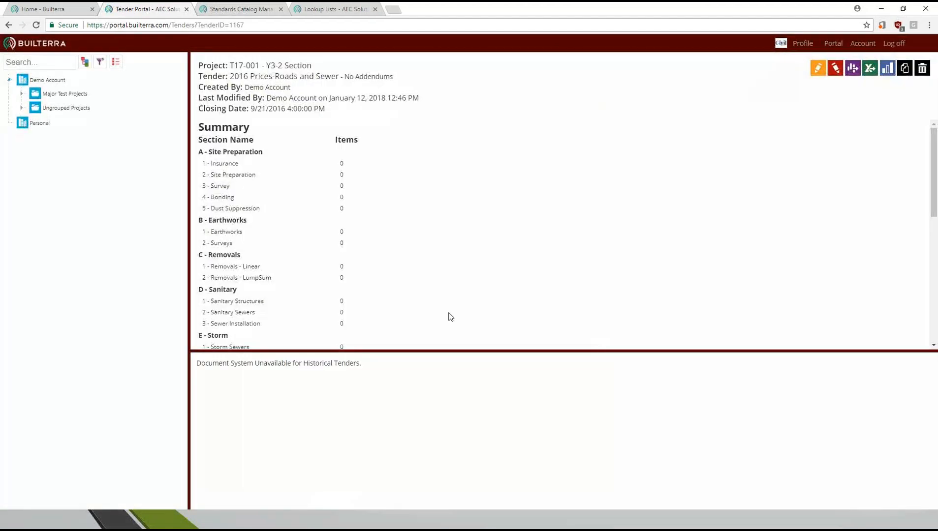
# - Locate the 2016 Prices-Roads and Sewer tender within Ungrouped Projects and view its summary
pyautogui.click(59, 98)
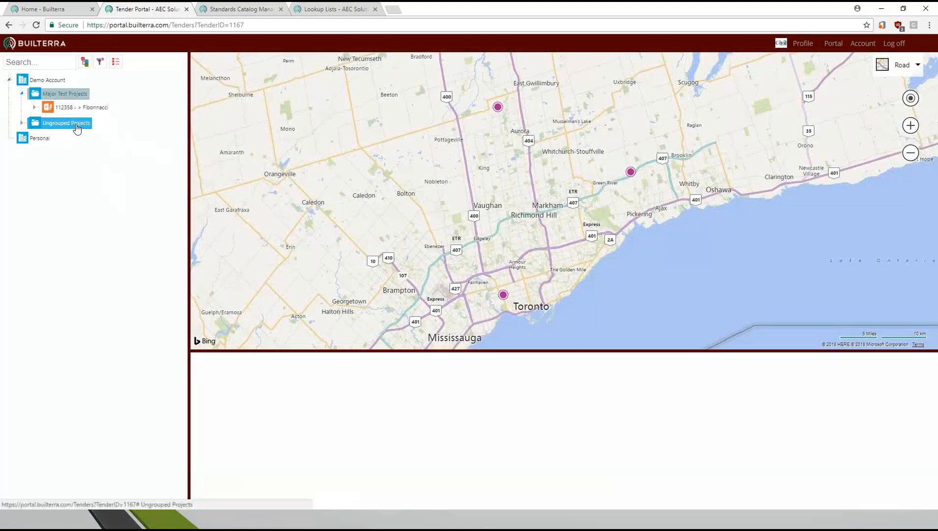
pyautogui.click(77, 126)
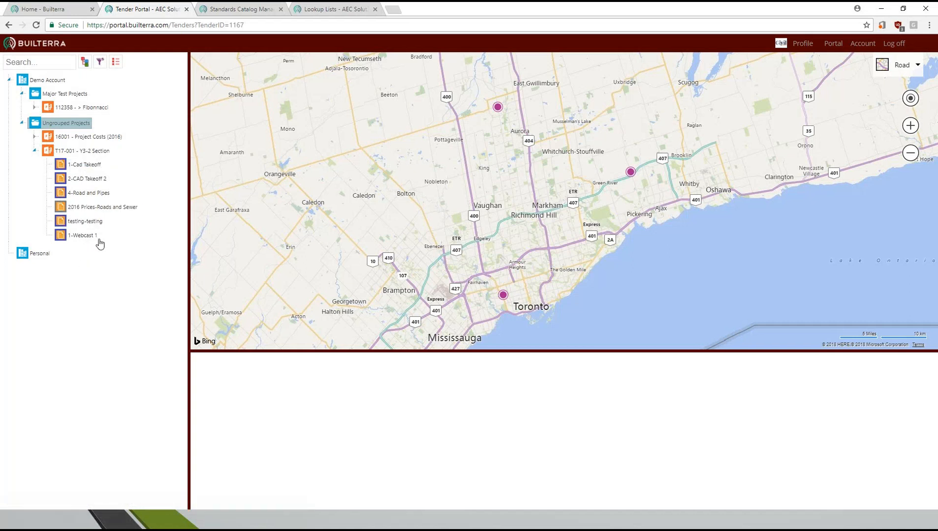
pyautogui.click(92, 212)
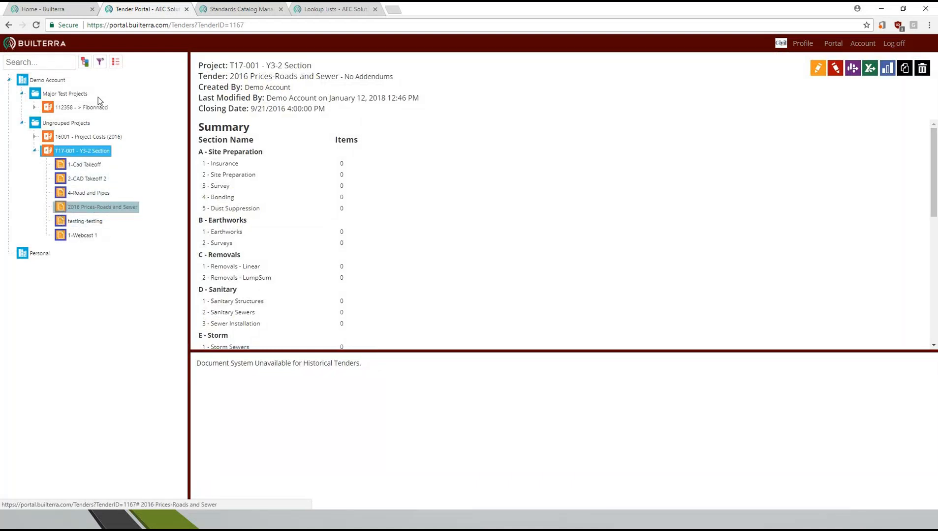
pyautogui.click(116, 62)
pyautogui.moveTo(405, 130); pyautogui.dragTo(472, 227)
pyautogui.click(546, 168)
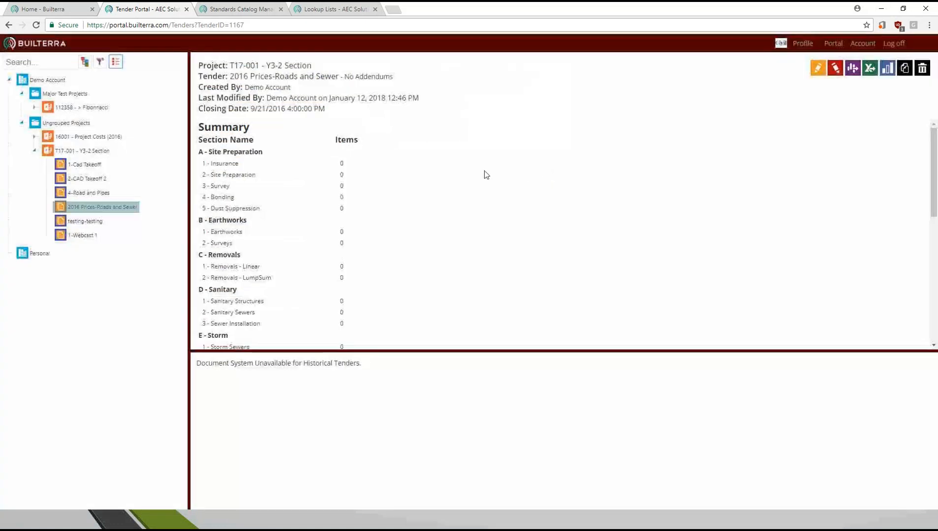
# - Open the tender's pay items for editing and go to the Fencing table under Primary Roadworks
pyautogui.click(841, 70)
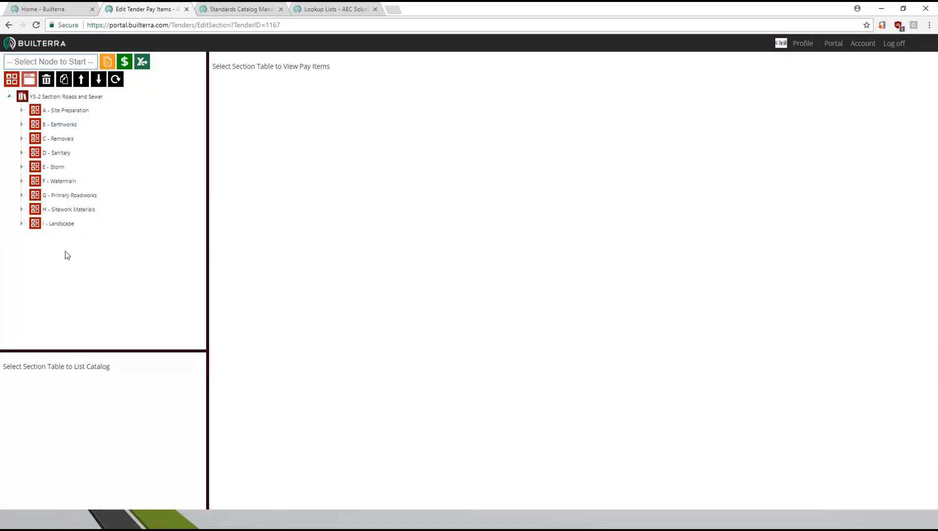
pyautogui.click(60, 195)
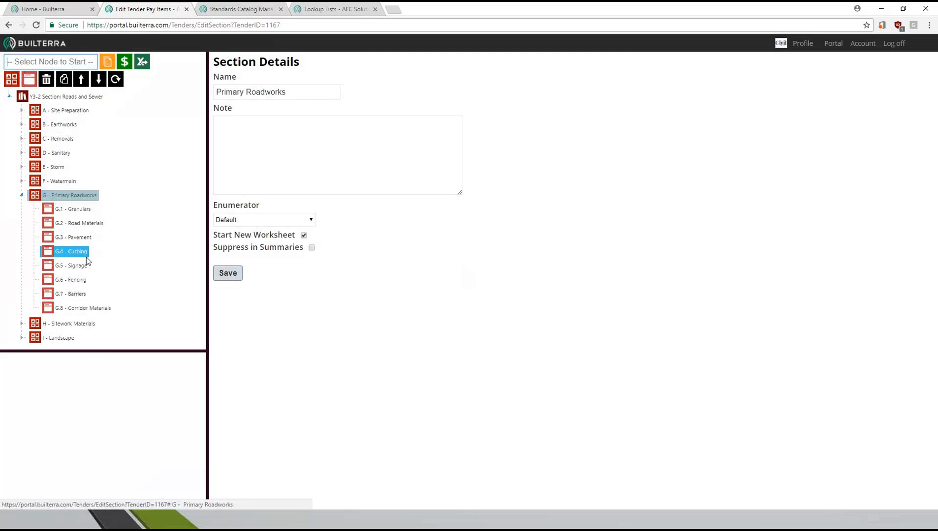
pyautogui.click(67, 281)
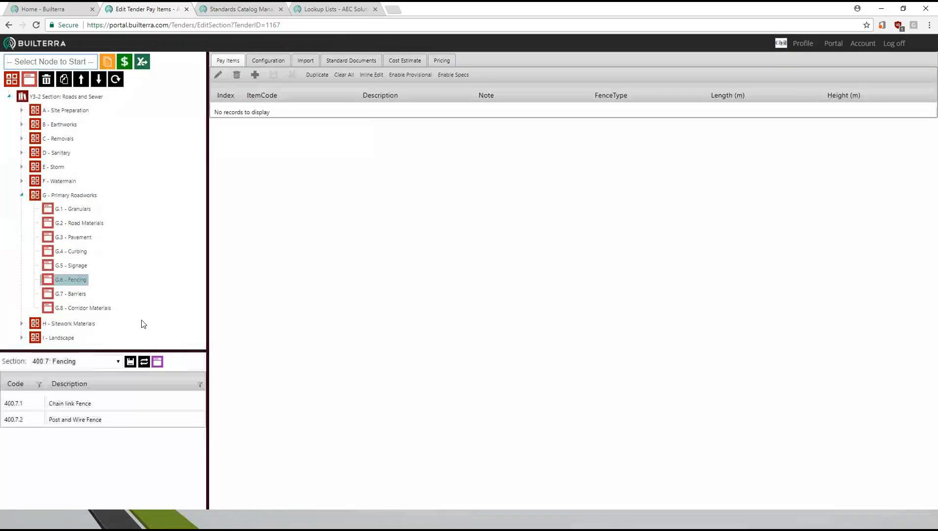
# - Add the catalog items 400.7.1 Chain link Fence and 400.7.2 Post and Wire Fence to the Fencing table
pyautogui.click(29, 406)
pyautogui.keyDown('ctrl'); pyautogui.click(33, 423); pyautogui.keyUp('ctrl')
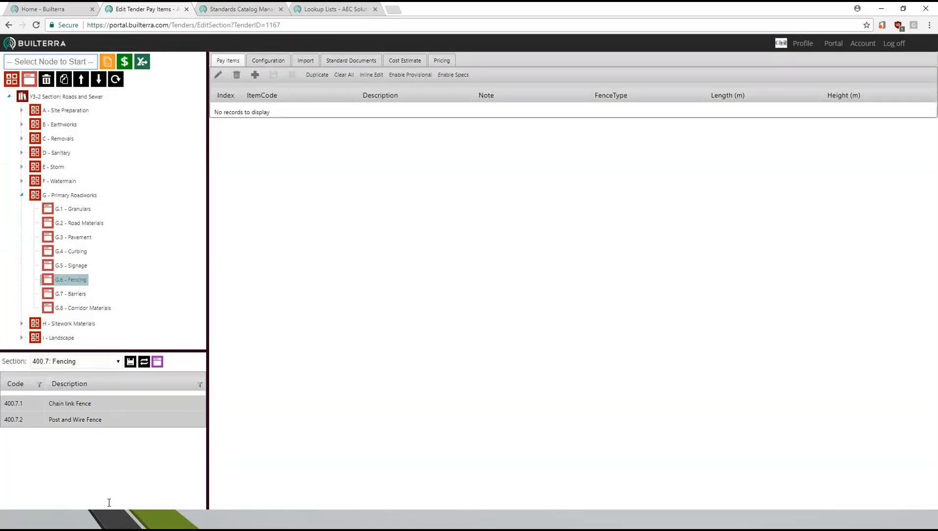
pyautogui.click(117, 361)
pyautogui.click(107, 421)
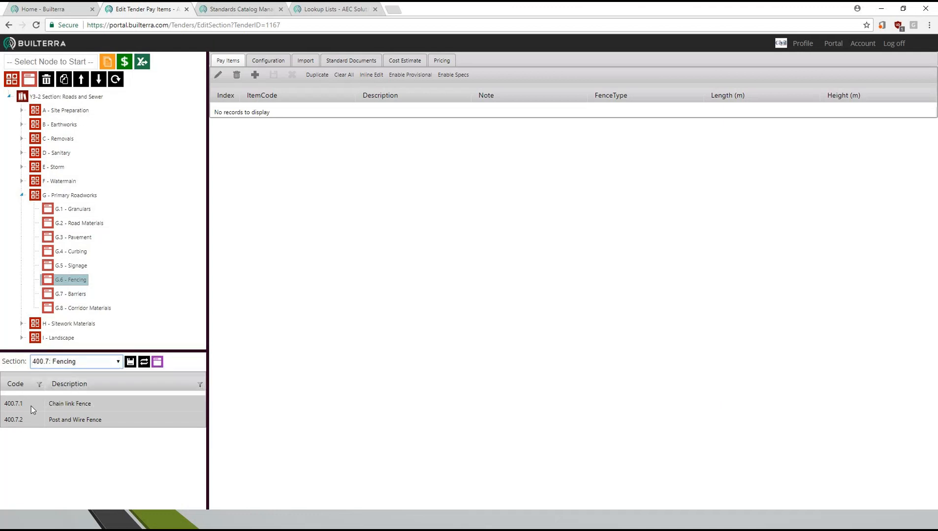
pyautogui.moveTo(39, 411); pyautogui.dragTo(375, 165)
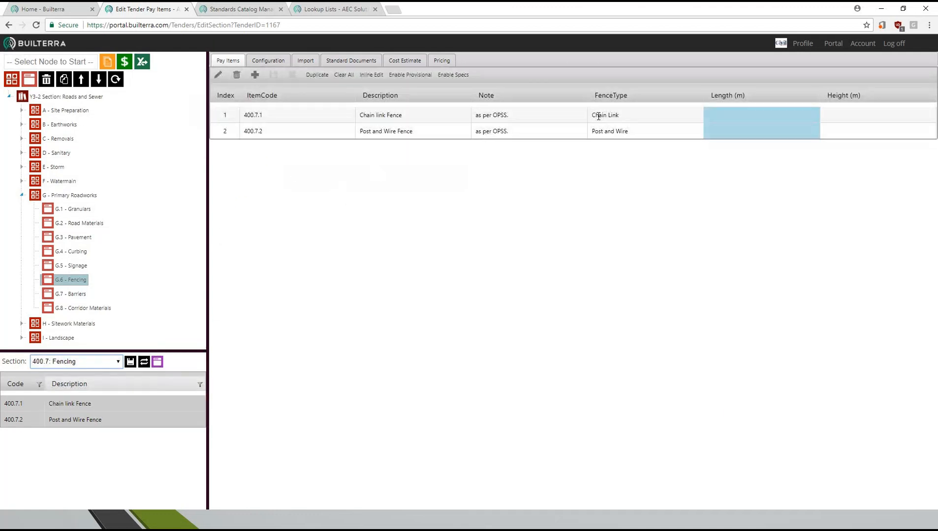
# - Enter a length of 1.5 m for the chain link fence and 1.8 m for the post and wire fence
pyautogui.moveTo(594, 115); pyautogui.dragTo(636, 133)
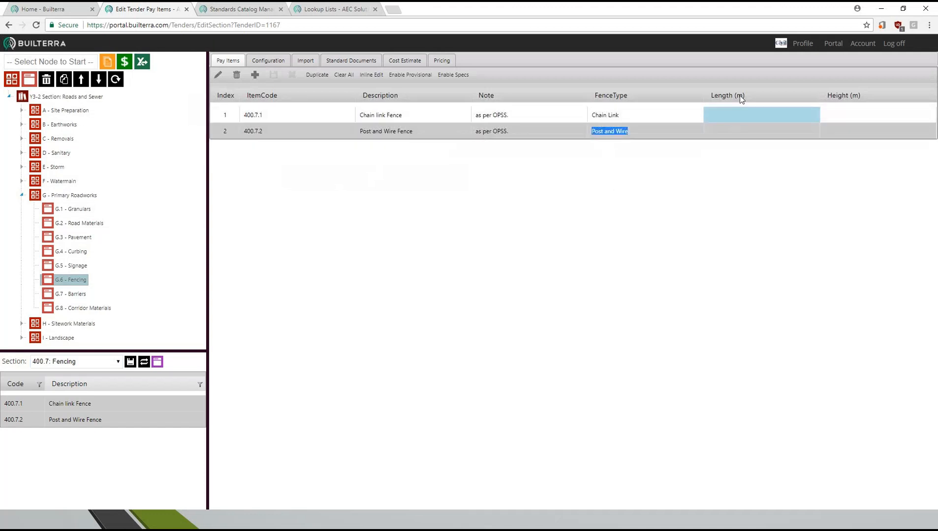
pyautogui.doubleClick(722, 115)
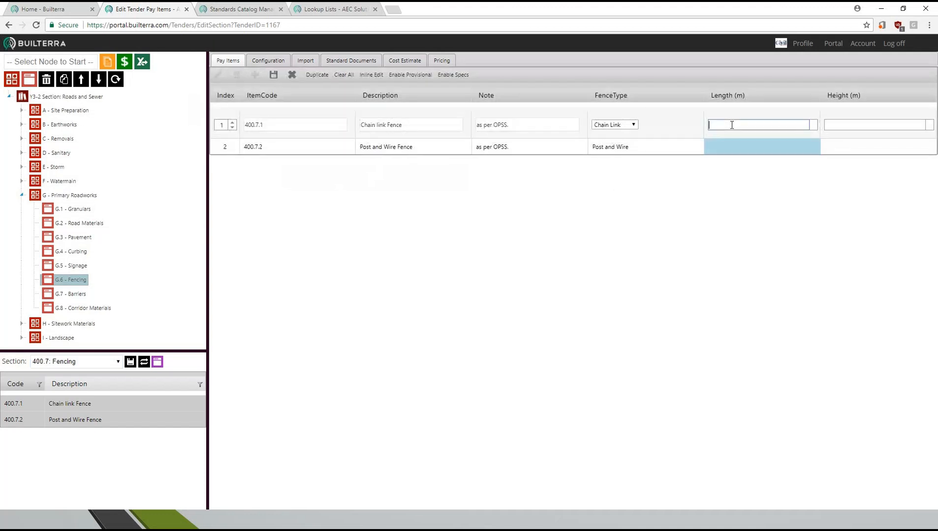
pyautogui.click(733, 148)
pyautogui.doubleClick(728, 134)
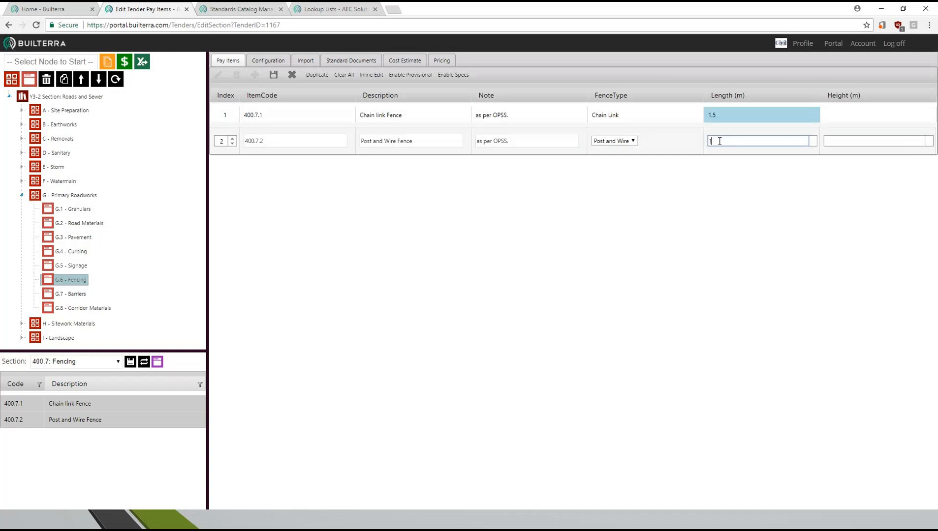
pyautogui.write('1.8')
pyautogui.click(741, 123)
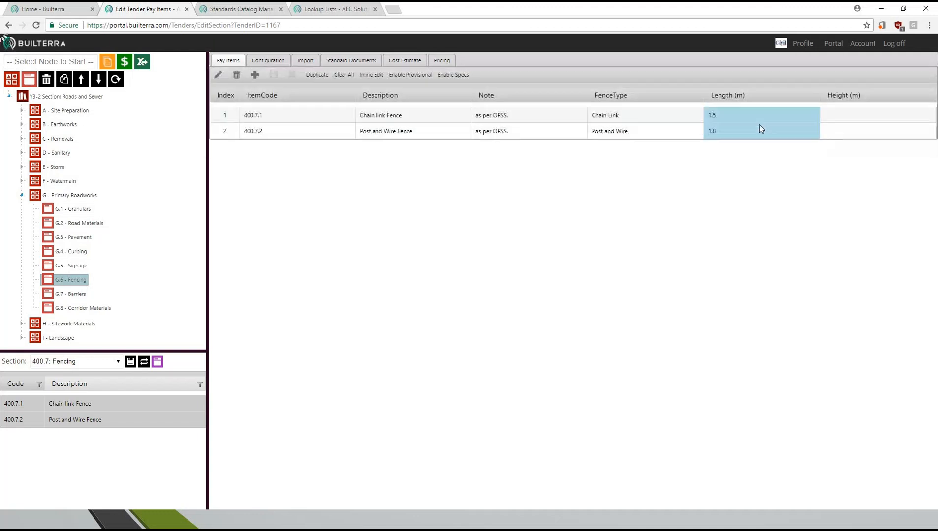
# - Set the chain link fence's length to 100.4 m and its height to 1.5 m
pyautogui.doubleClick(724, 120)
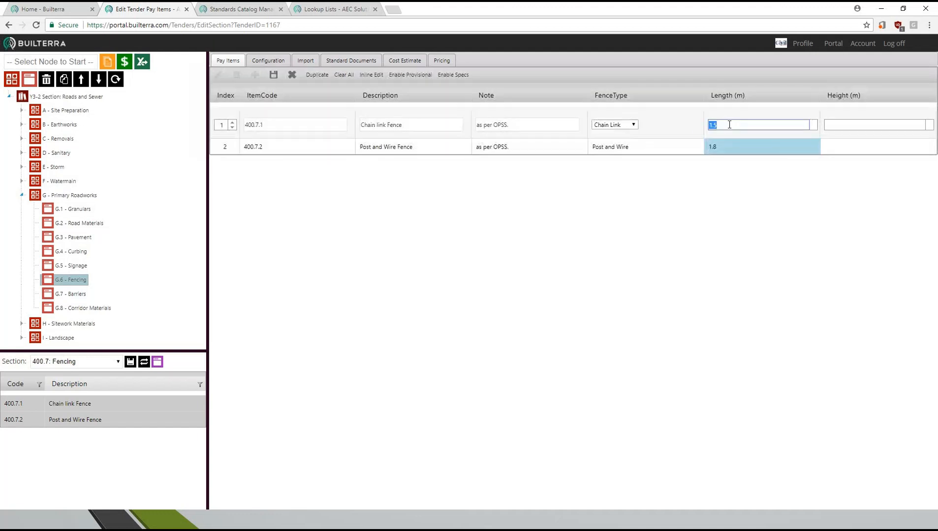
pyautogui.write('100.4')
pyautogui.click(834, 125)
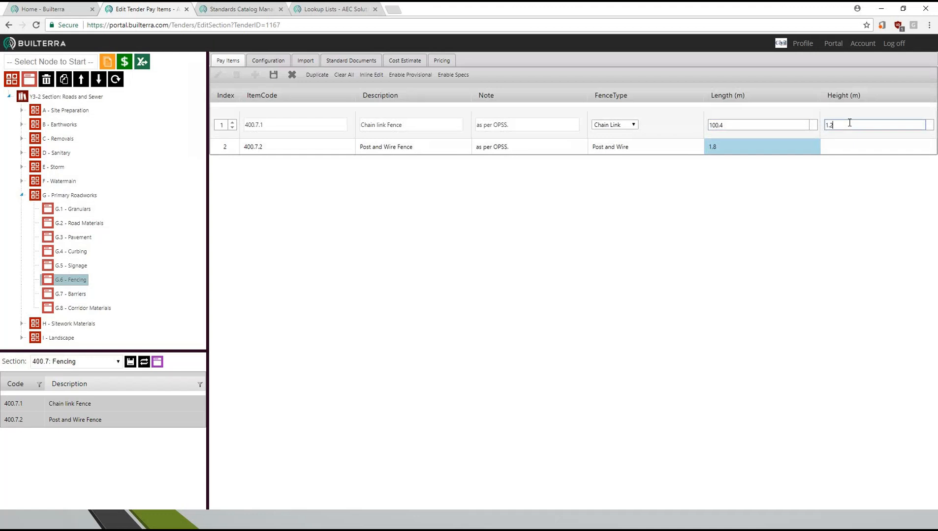
pyautogui.click(770, 141)
# - Set the post and wire fence's length to 996.0 m and its height to 1.8 m
pyautogui.doubleClick(746, 132)
pyautogui.click(743, 136)
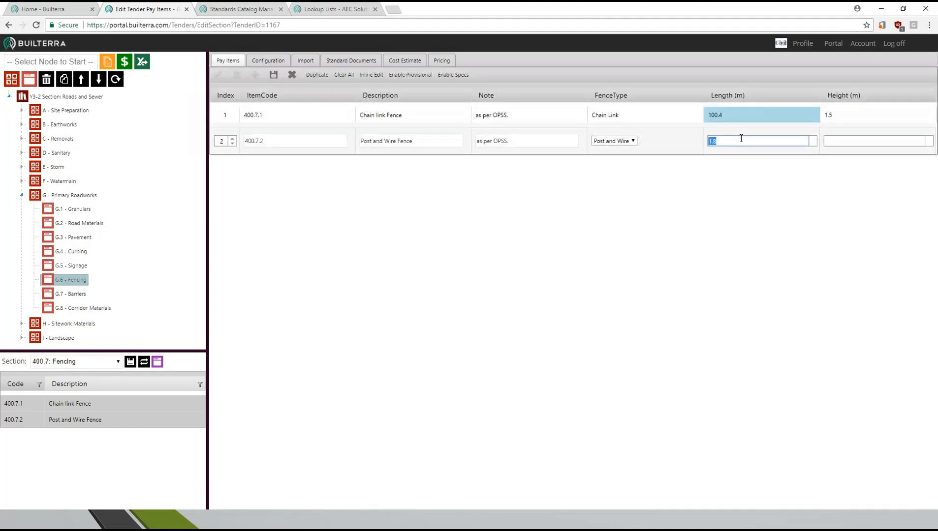
pyautogui.write('996')
pyautogui.click(838, 135)
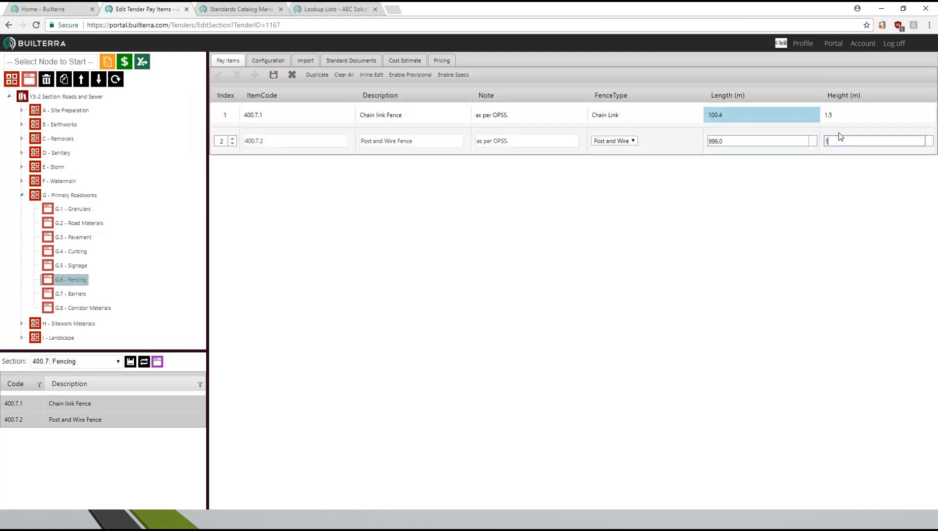
pyautogui.press('Return')
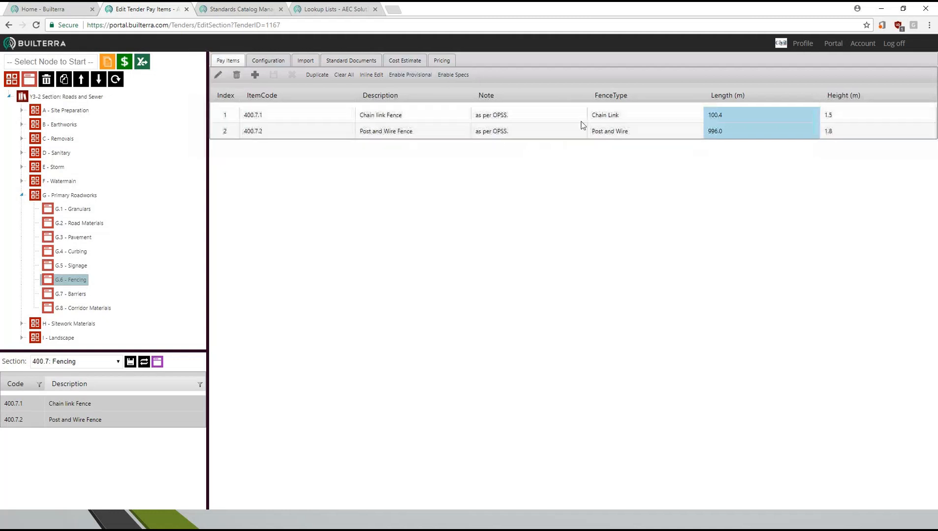
# - Review the Fencing cost estimate and add the bidders ABC Fencing and ConCast Con to the table's pricing
pyautogui.click(413, 62)
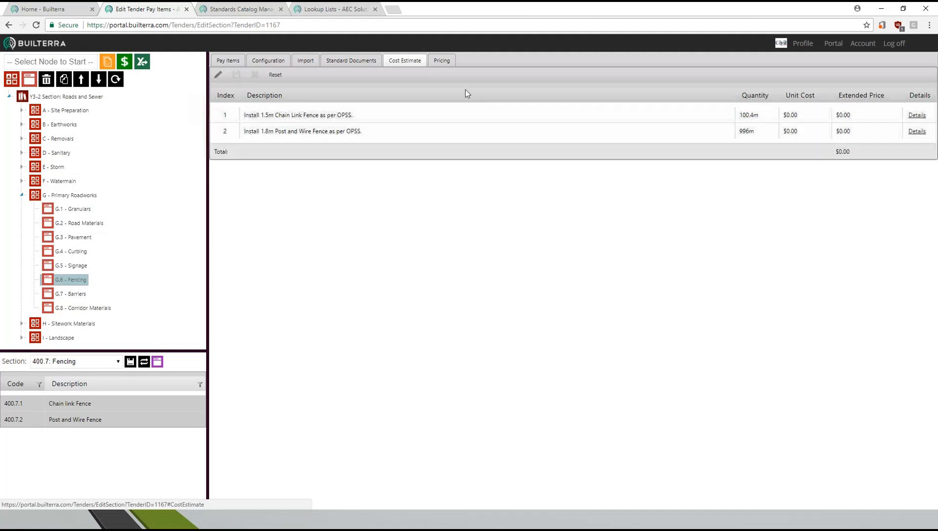
pyautogui.click(441, 66)
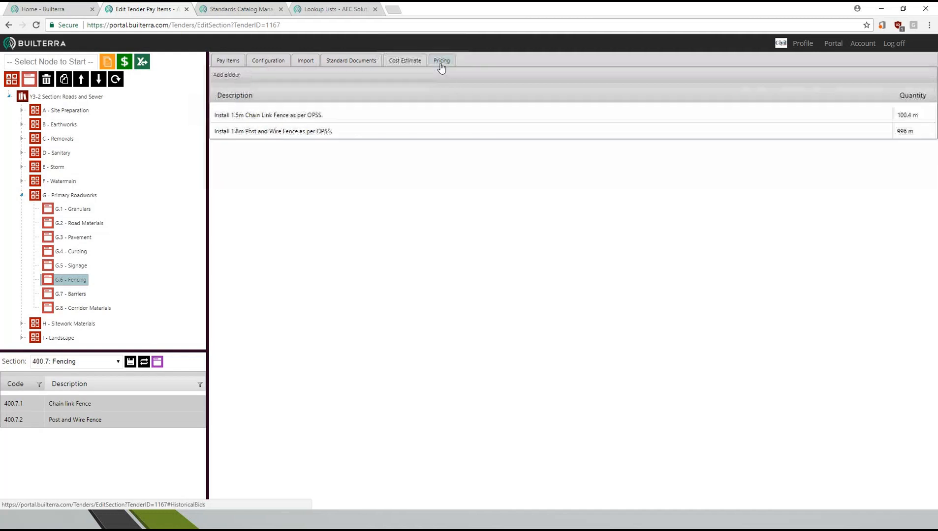
pyautogui.click(226, 75)
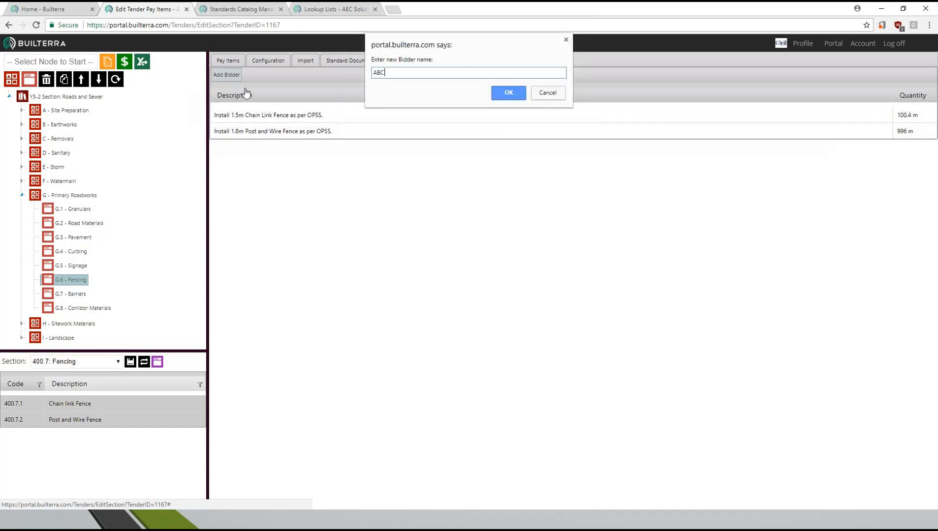
pyautogui.write('ABC Fencing')
pyautogui.click(507, 93)
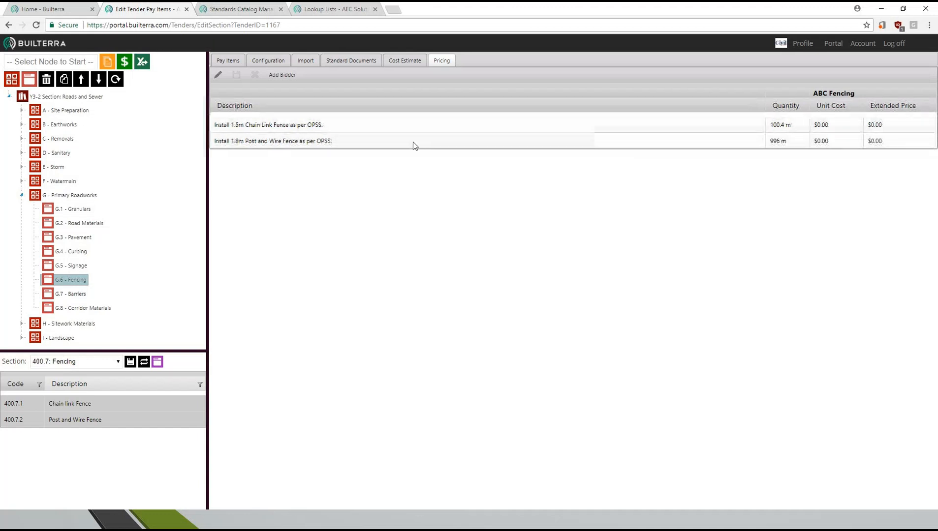
pyautogui.click(283, 74)
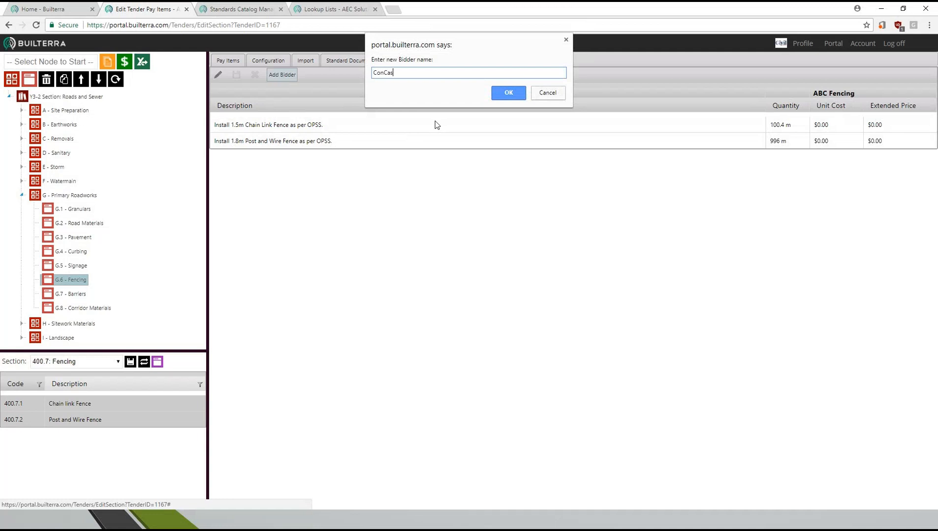
pyautogui.write('ConCast Con')
pyautogui.click(510, 93)
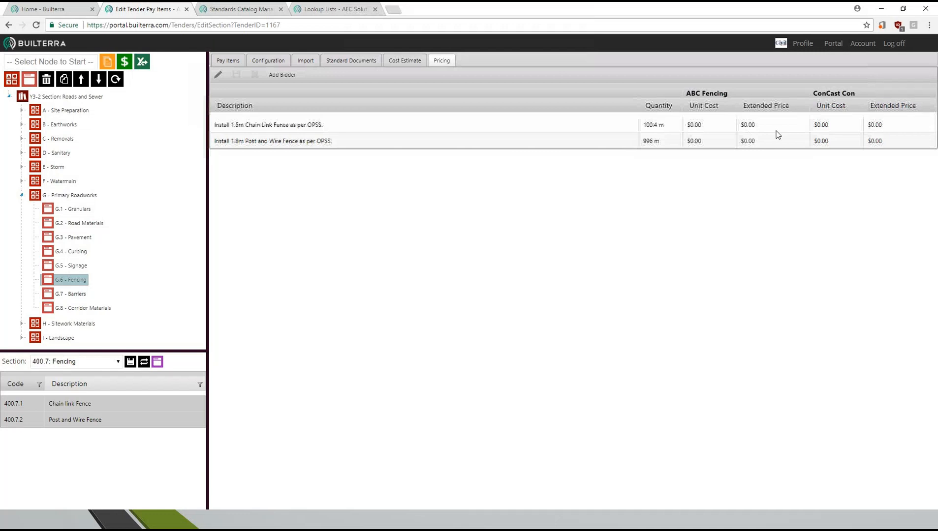
# - Set ABC Fencing's unit costs to $65 for the chain link fence and $85 for the post and wire fence
pyautogui.click(710, 129)
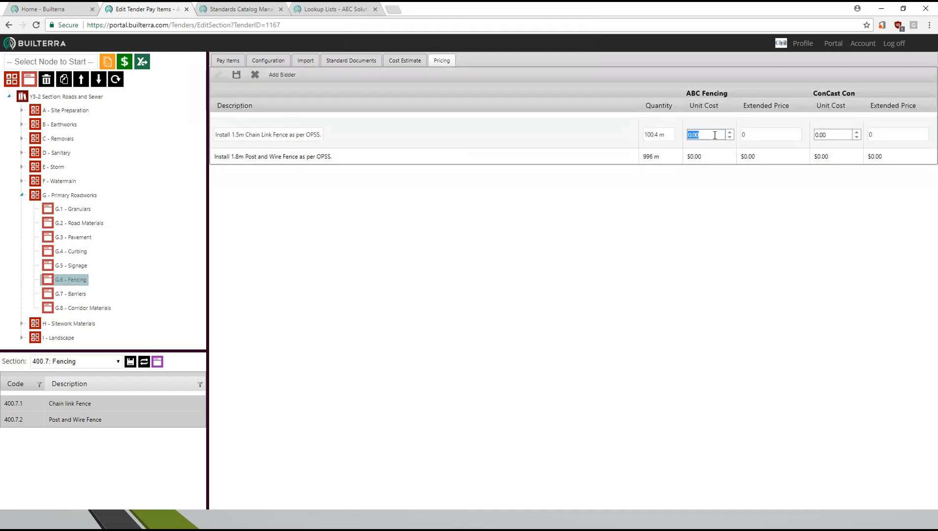
pyautogui.write('65')
pyautogui.press('Return')
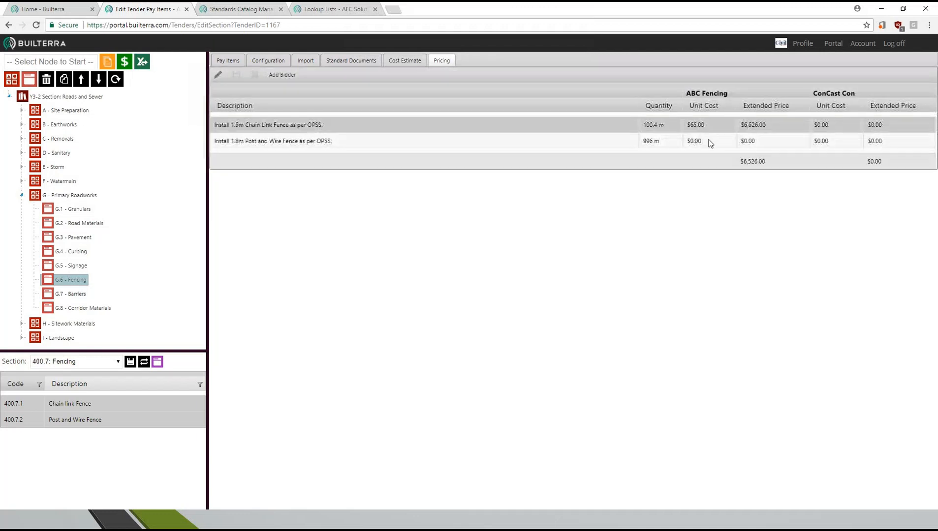
pyautogui.click(706, 147)
pyautogui.click(716, 152)
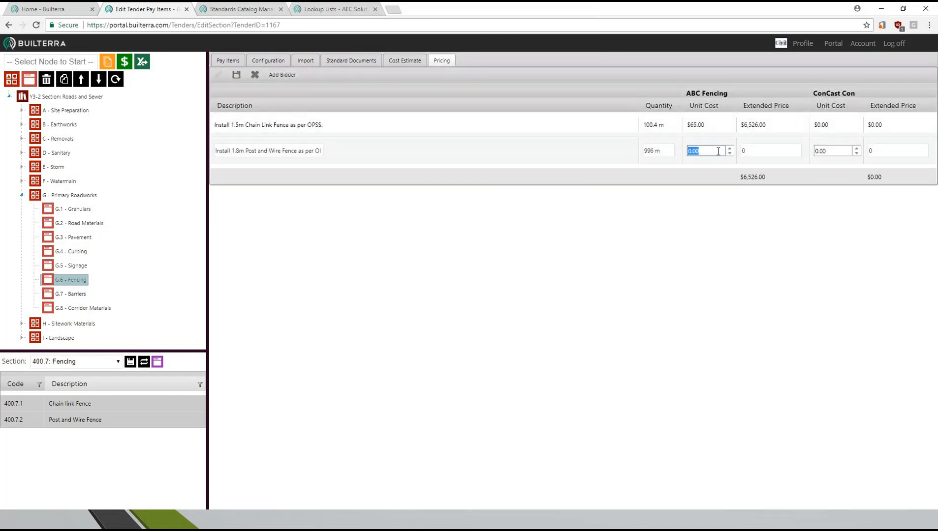
pyautogui.write('85')
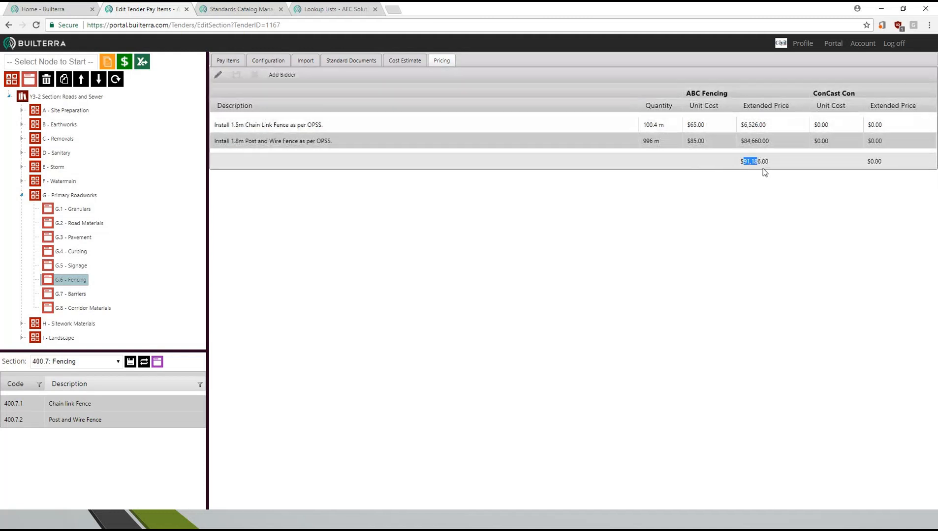
# - Set ConCast Con's unit costs to $45 for the chain link fence and $79 for the post and wire fence
pyautogui.doubleClick(838, 127)
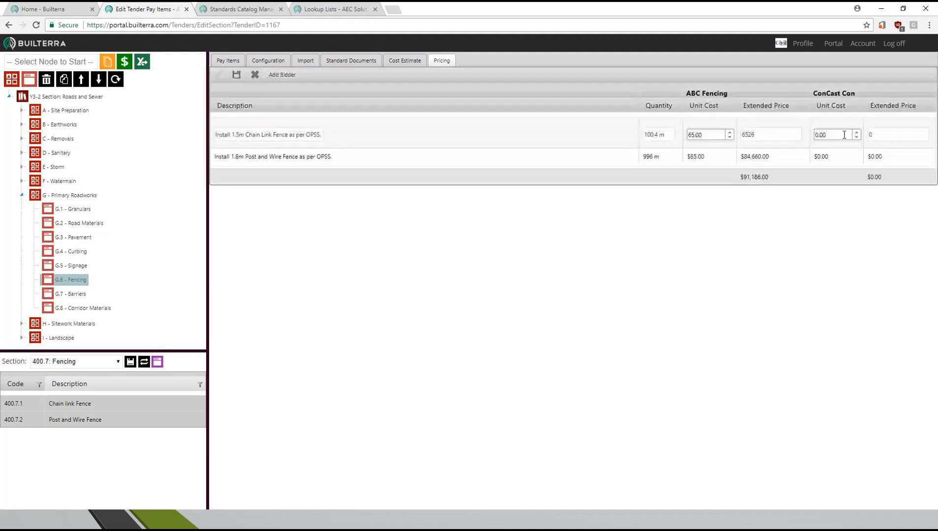
pyautogui.press('Return')
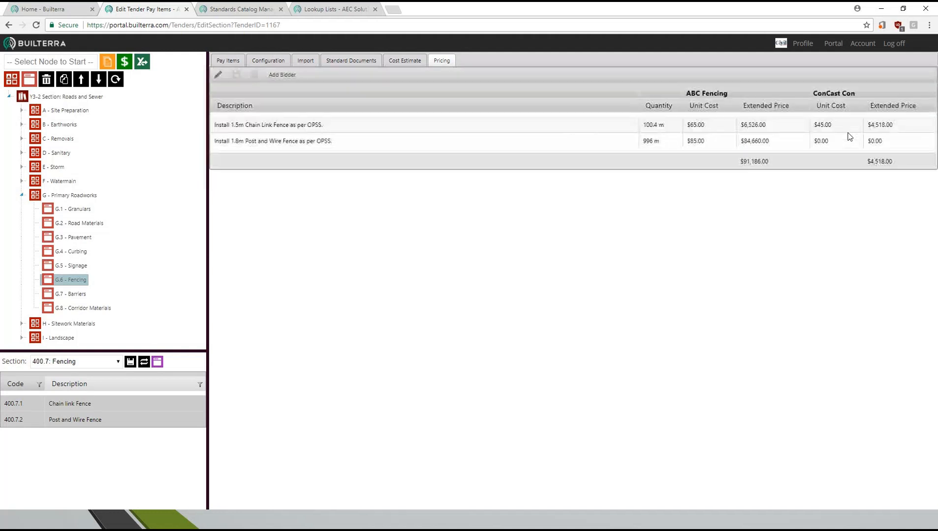
pyautogui.doubleClick(841, 147)
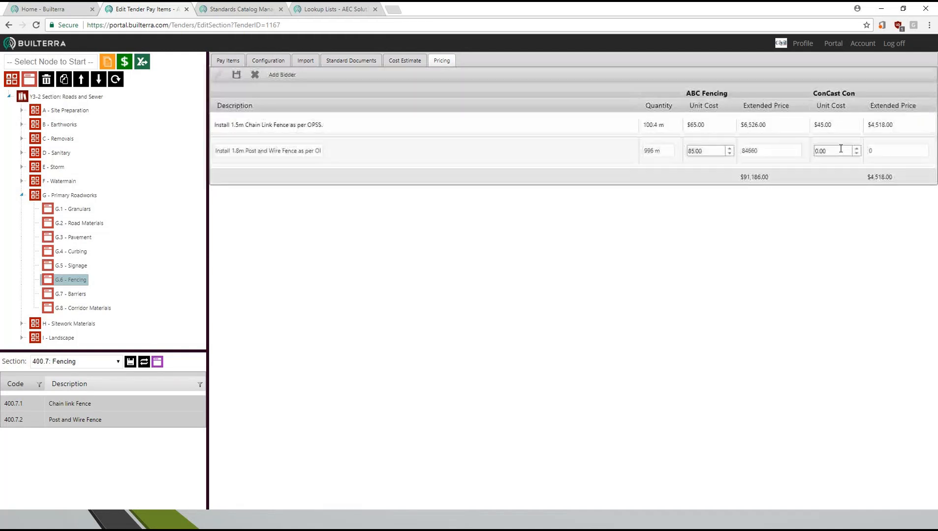
pyautogui.press('Return')
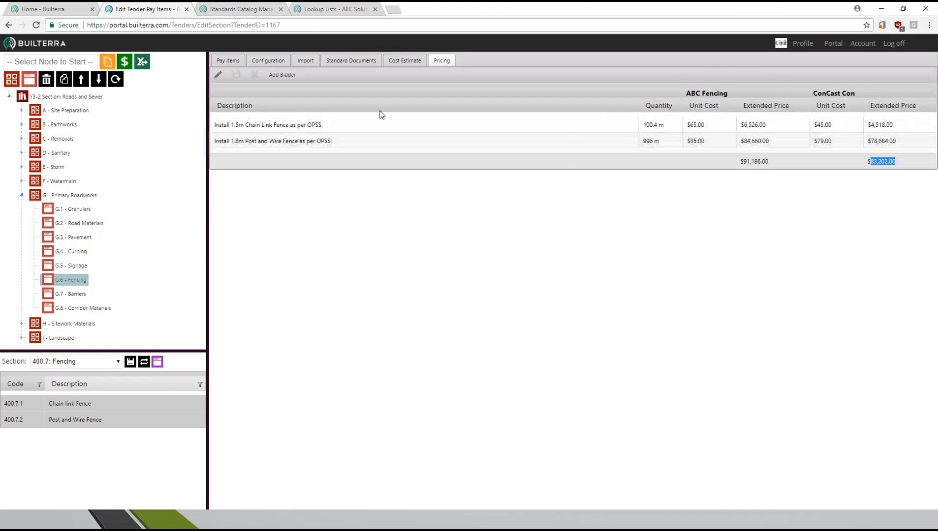
# - Duplicate the chain link fence pay item and set the copy's height to 1.2 m
pyautogui.click(230, 61)
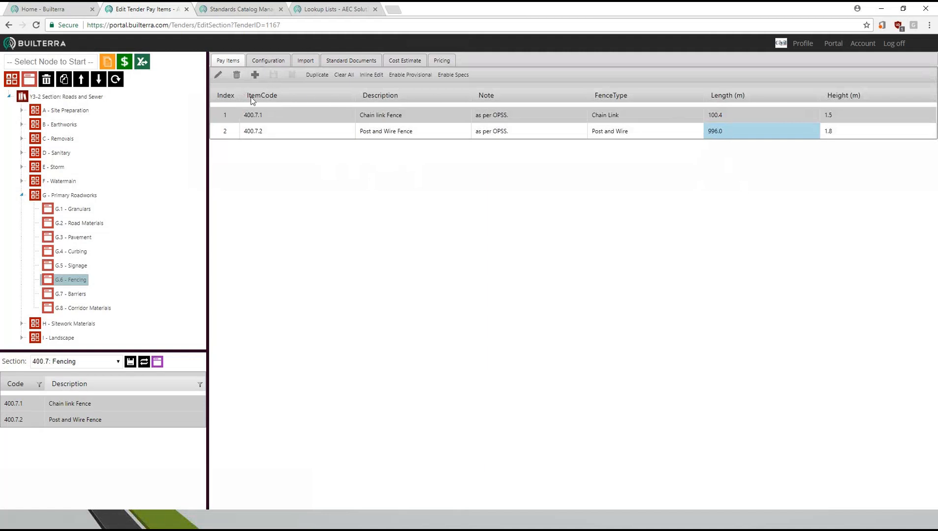
pyautogui.click(317, 77)
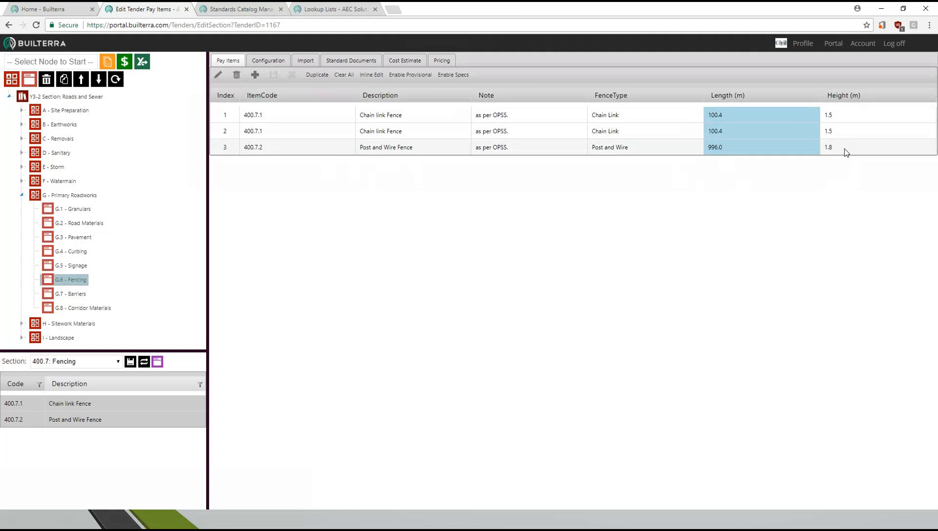
pyautogui.doubleClick(842, 131)
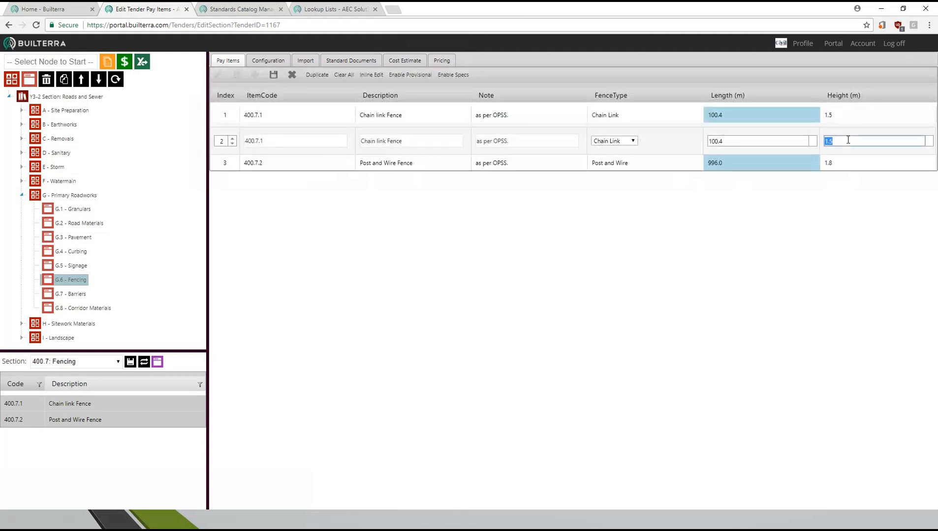
pyautogui.write('1.2')
pyautogui.press('Return')
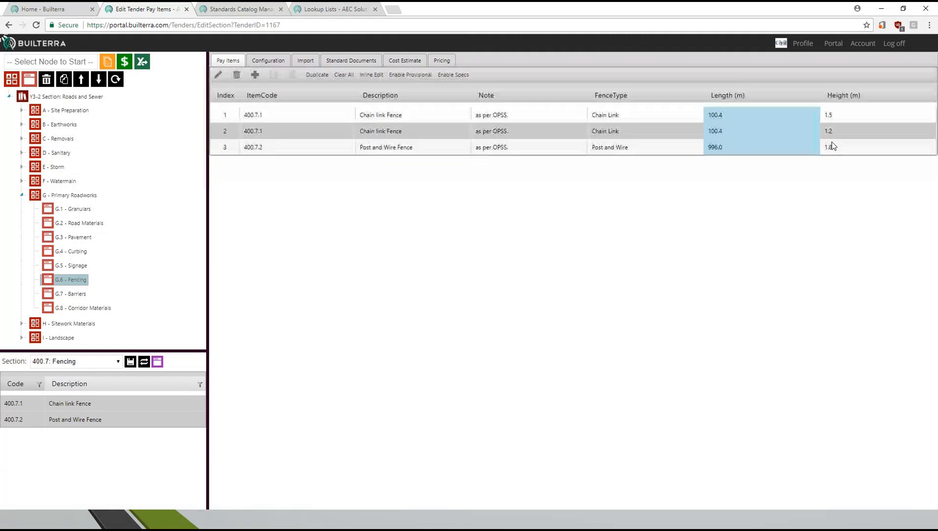
# - Price the 1.2 m chain link fence at a unit cost of $55 for ABC Fencing and $44 for ConCast Con
pyautogui.click(442, 60)
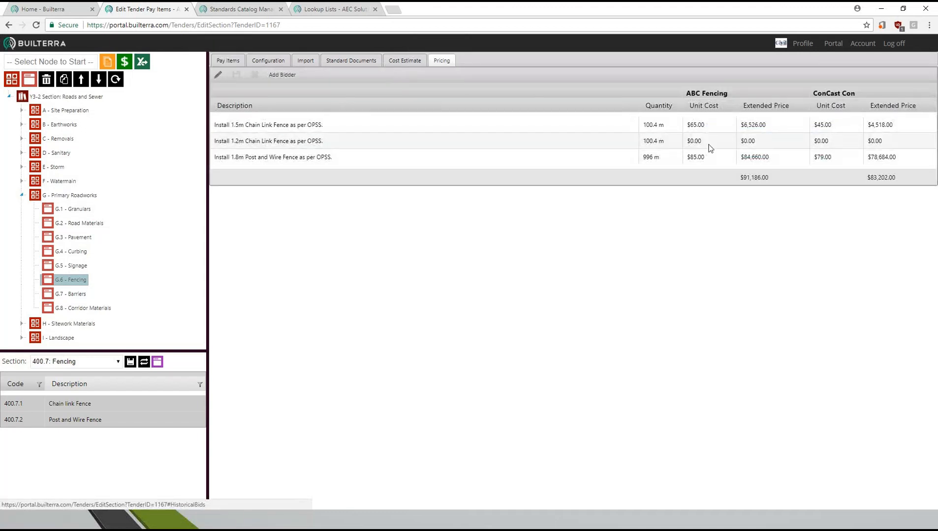
pyautogui.doubleClick(710, 141)
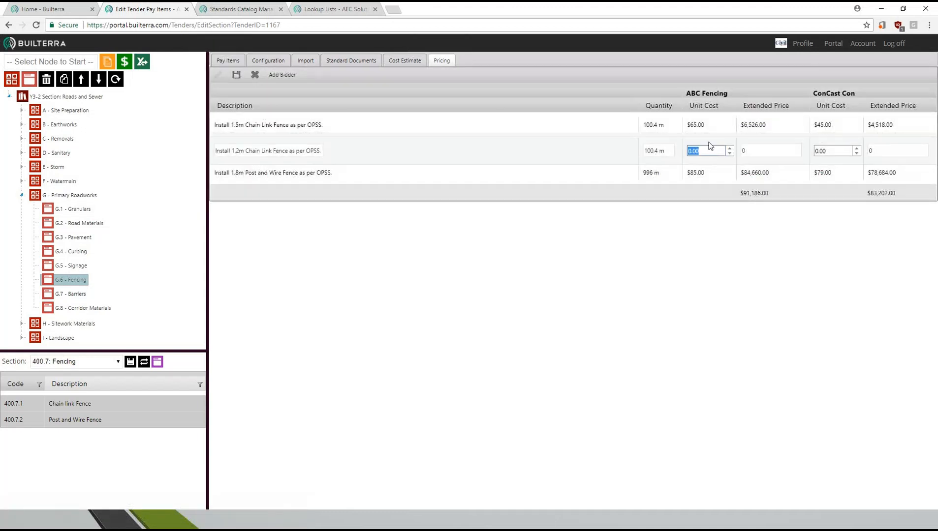
pyautogui.write('55')
pyautogui.press('Return')
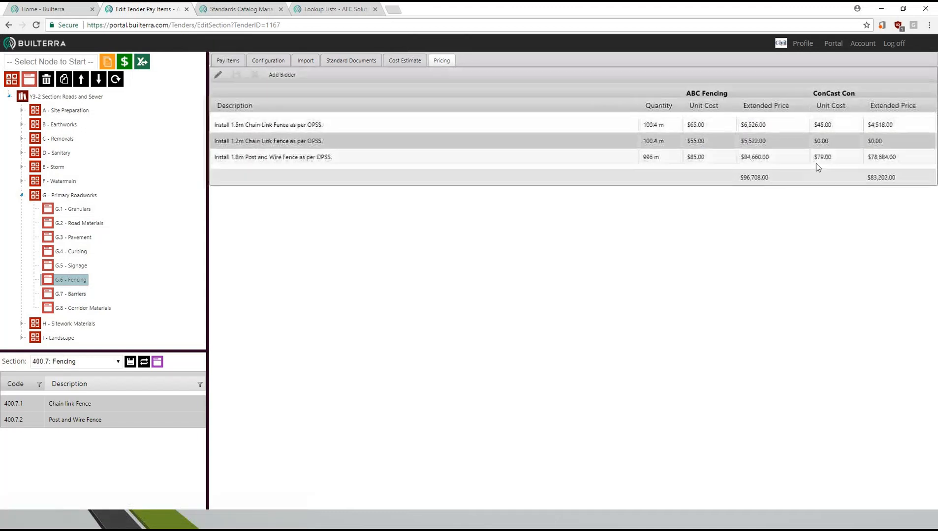
pyautogui.doubleClick(836, 147)
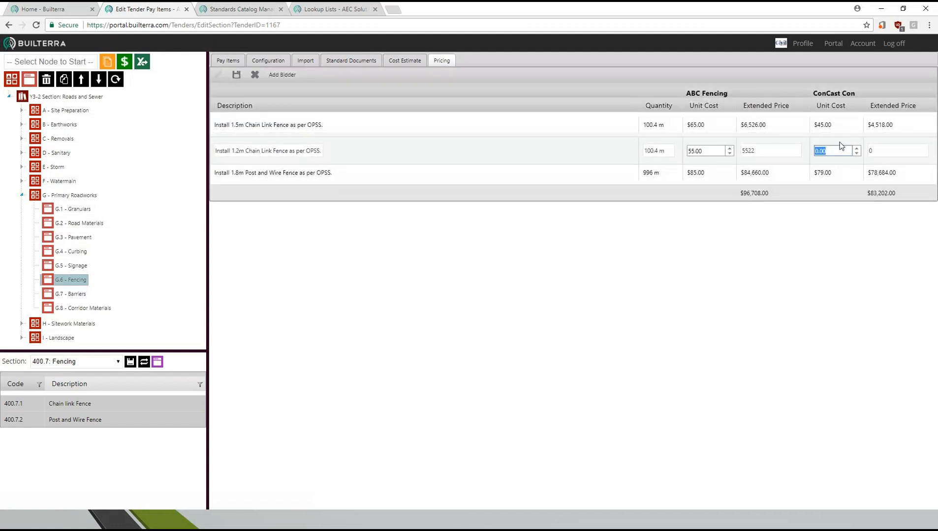
pyautogui.write('44')
pyautogui.press('Return')
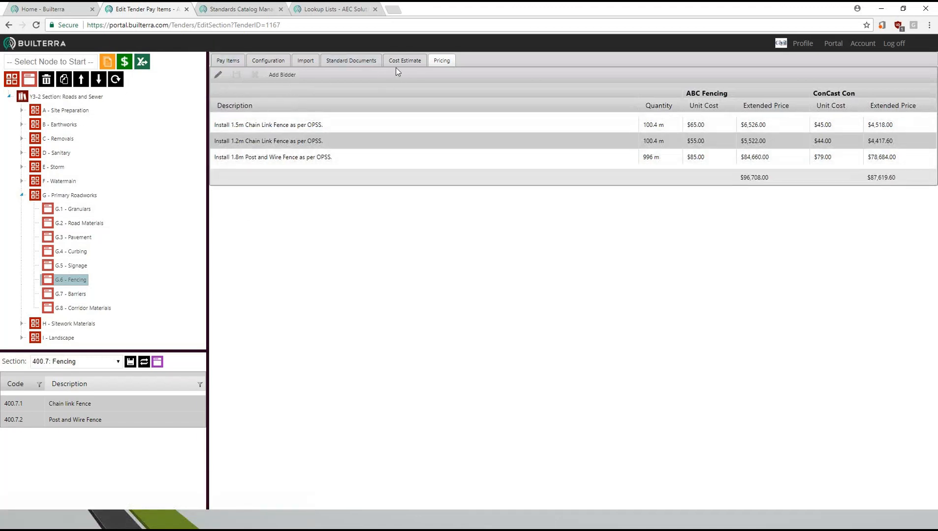
# - Review the 2016 Prices-Roads and Sewer tender summary, and view the Fibonnacci project under Major Test Projects
pyautogui.click(227, 61)
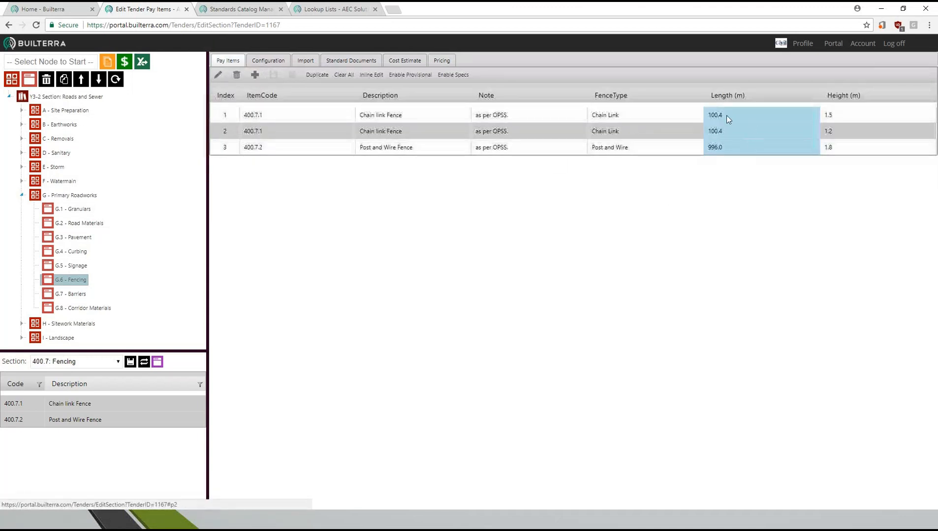
pyautogui.click(113, 61)
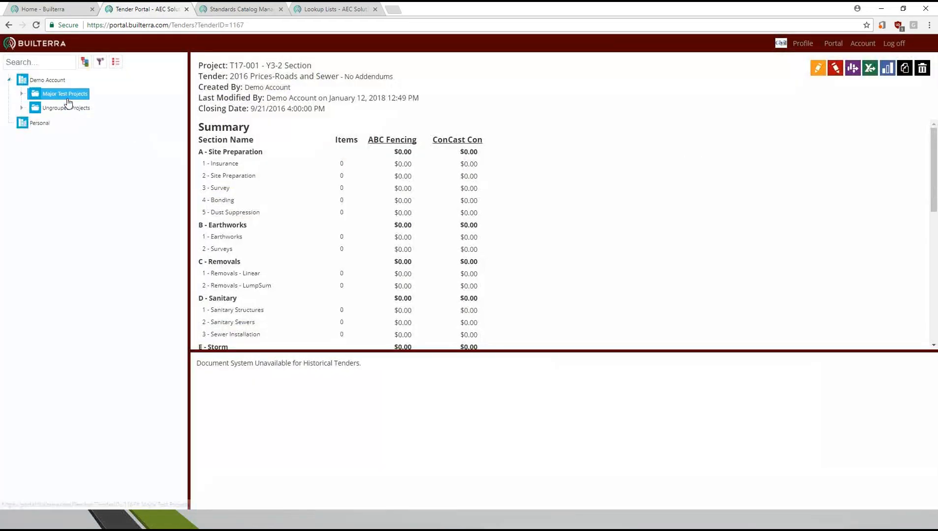
pyautogui.click(63, 108)
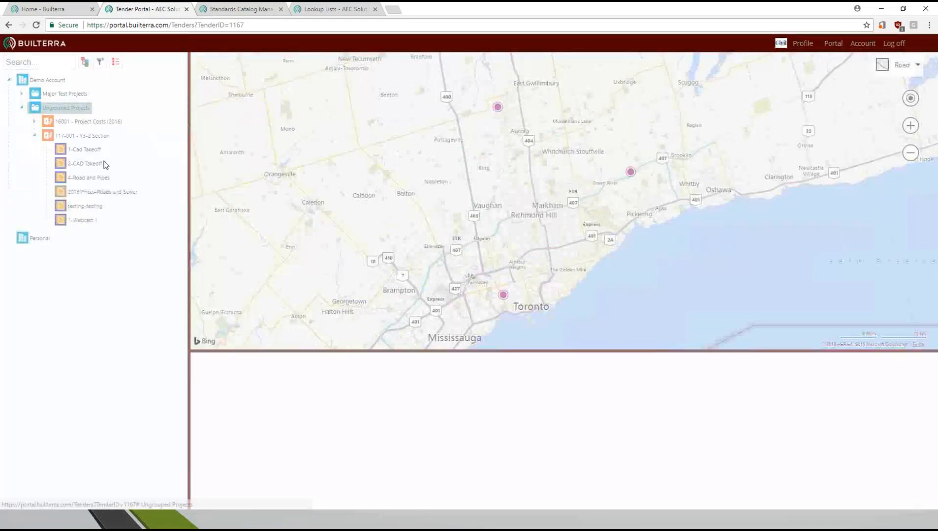
pyautogui.click(95, 193)
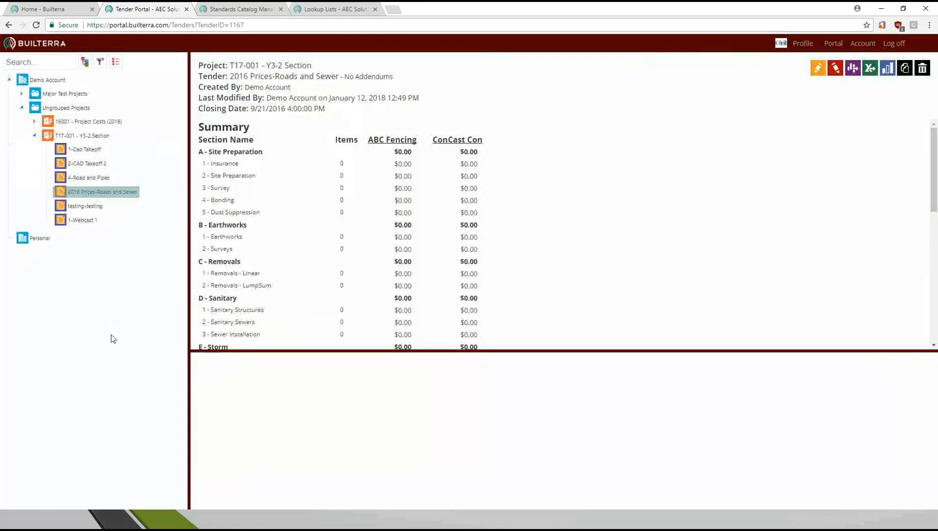
pyautogui.click(21, 107)
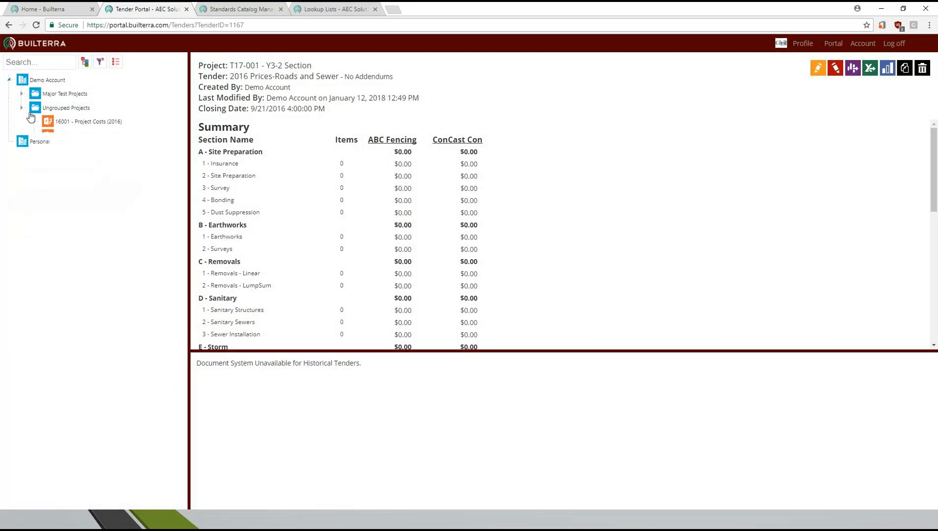
pyautogui.click(22, 93)
pyautogui.click(81, 107)
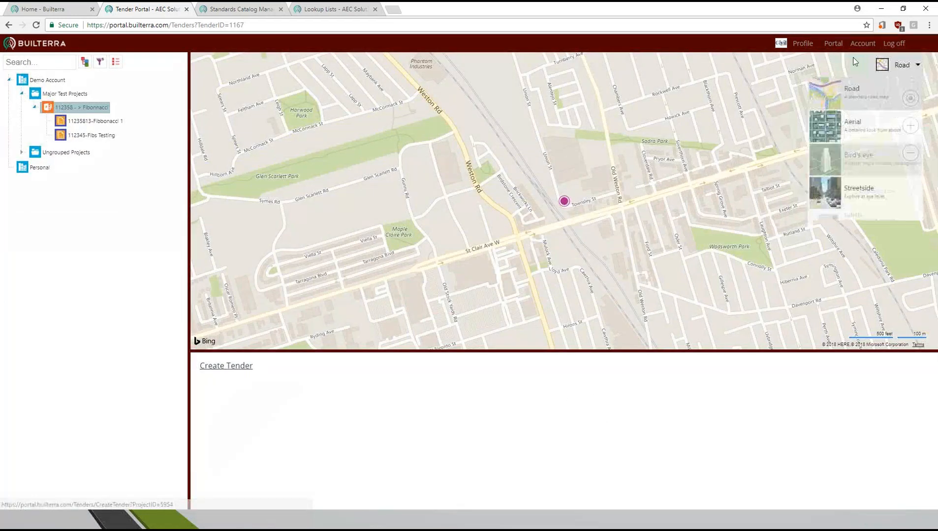
# - Start a new tender for the Fibonnacci project with CAD Manager as project manager and Active as the tender type
pyautogui.click(833, 43)
pyautogui.moveTo(838, 98)
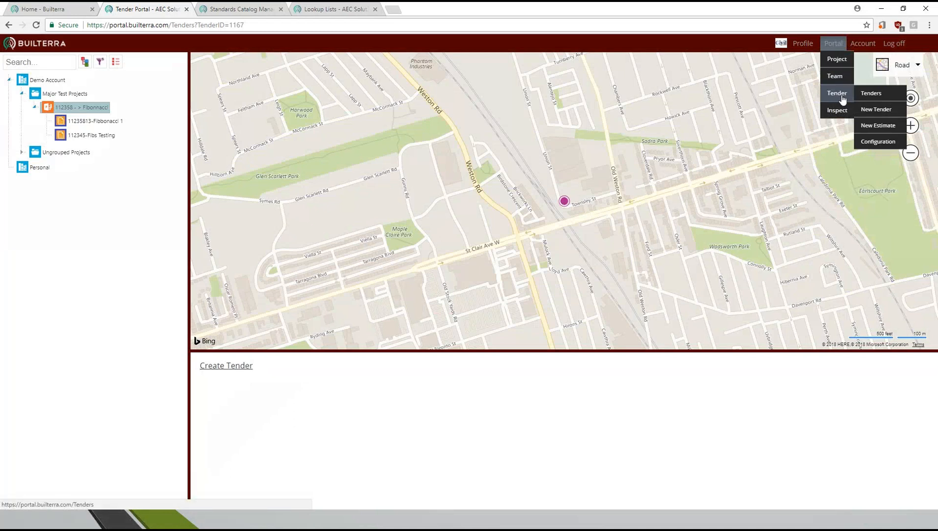
pyautogui.click(884, 110)
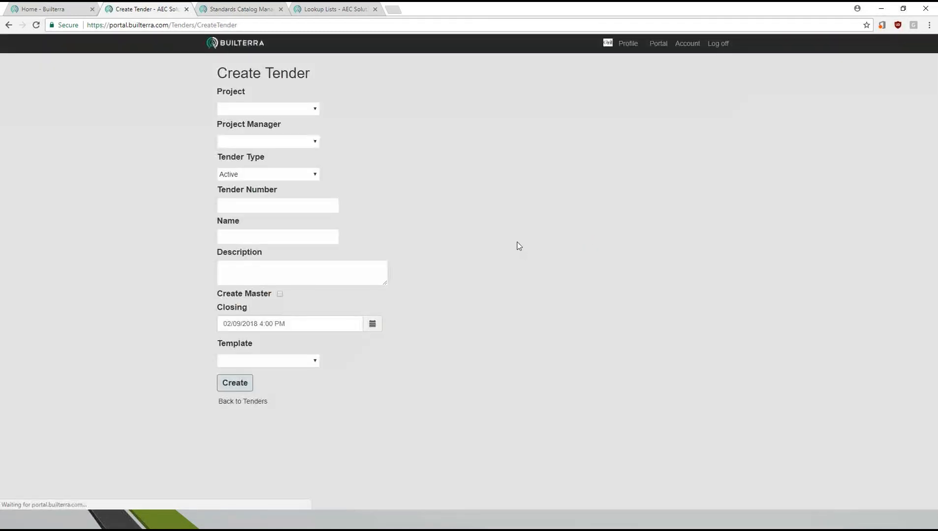
pyautogui.click(278, 109)
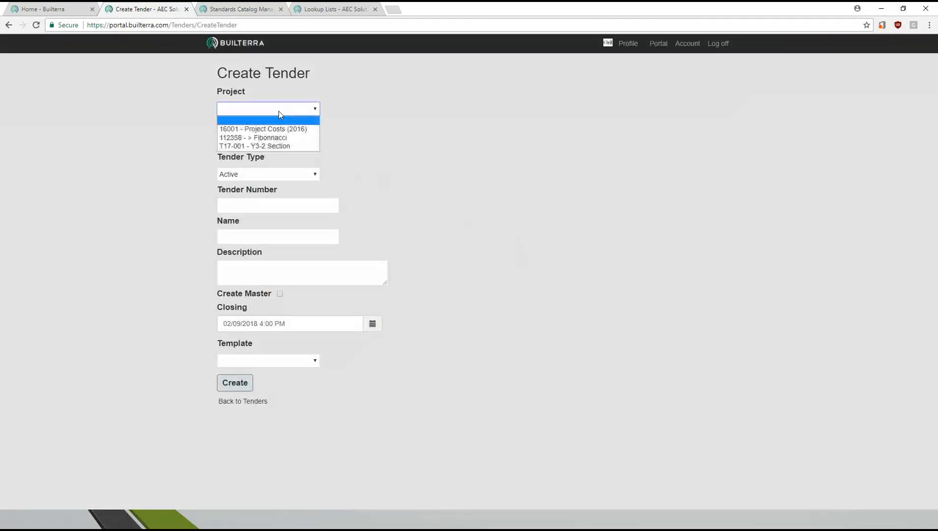
pyautogui.click(273, 139)
pyautogui.click(287, 142)
pyautogui.click(268, 171)
pyautogui.click(297, 174)
pyautogui.click(278, 183)
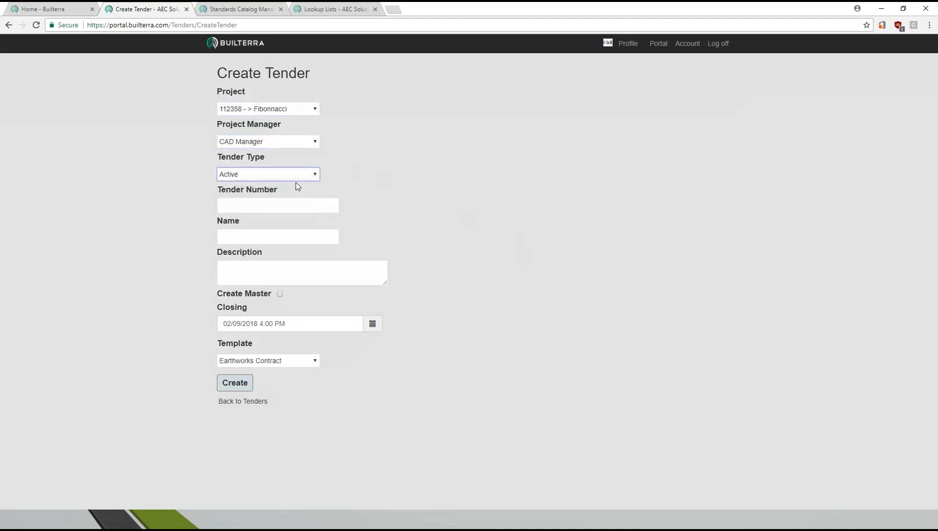
# - Give the tender the number 2018 and the name Fencing, choose its template, and create it
pyautogui.click(279, 206)
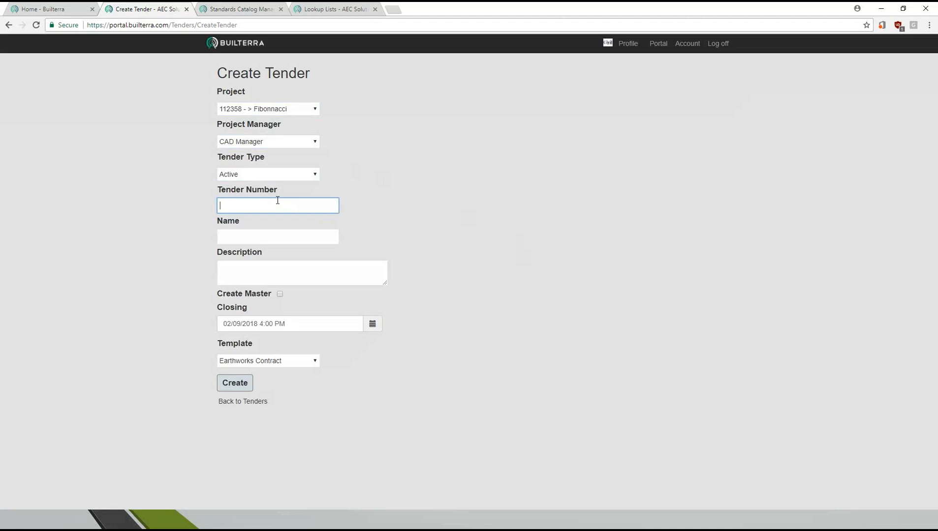
pyautogui.click(249, 237)
pyautogui.write('Fencing')
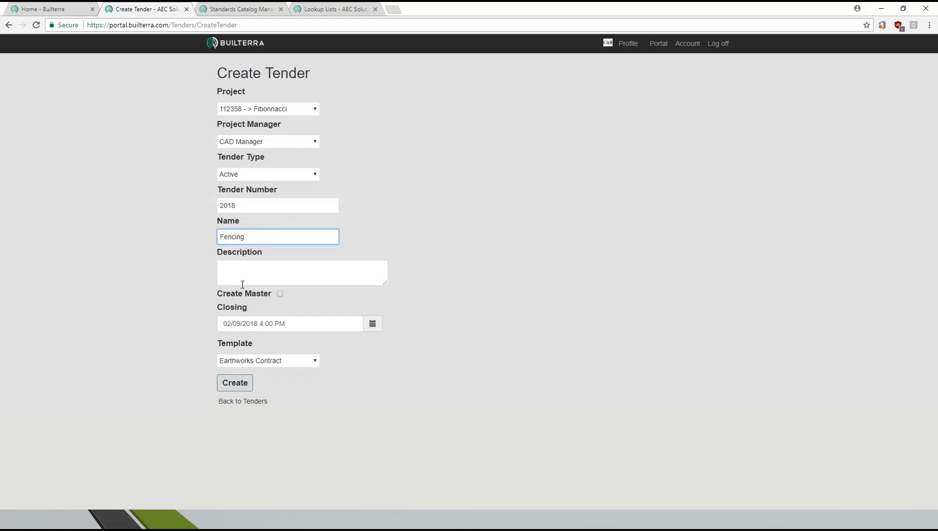
pyautogui.click(297, 271)
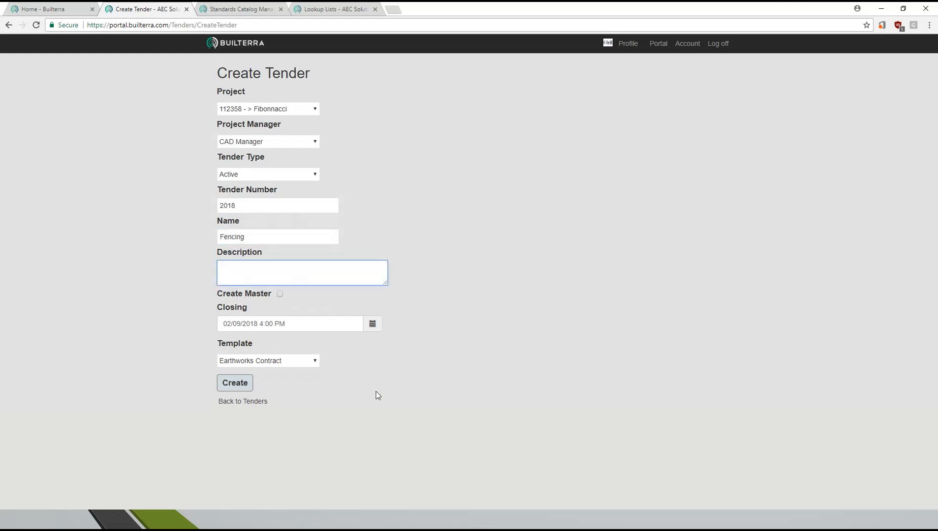
pyautogui.click(311, 362)
pyautogui.click(251, 379)
pyautogui.click(244, 384)
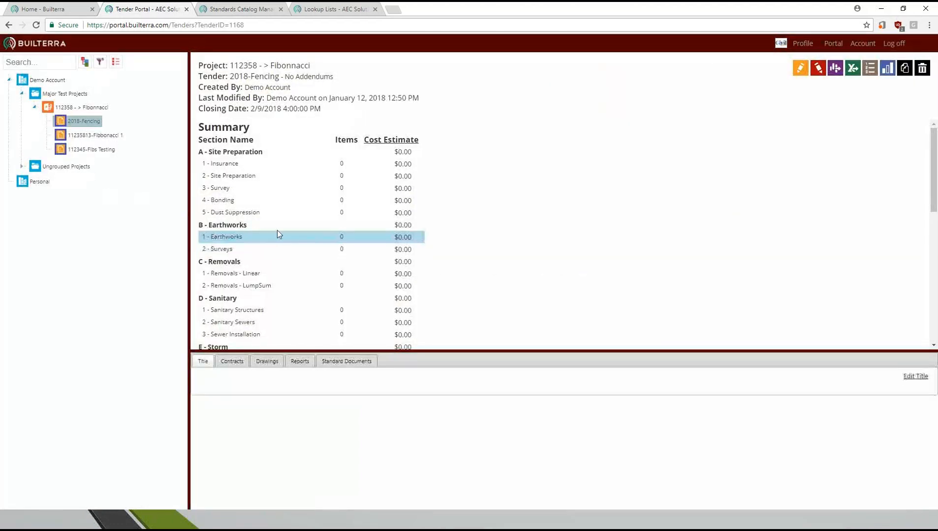
# - Edit the new tender's G.6 Fencing table under Primary Roadworks and add the Chain link Fence and Post and Wire Fence catalog items
pyautogui.click(821, 74)
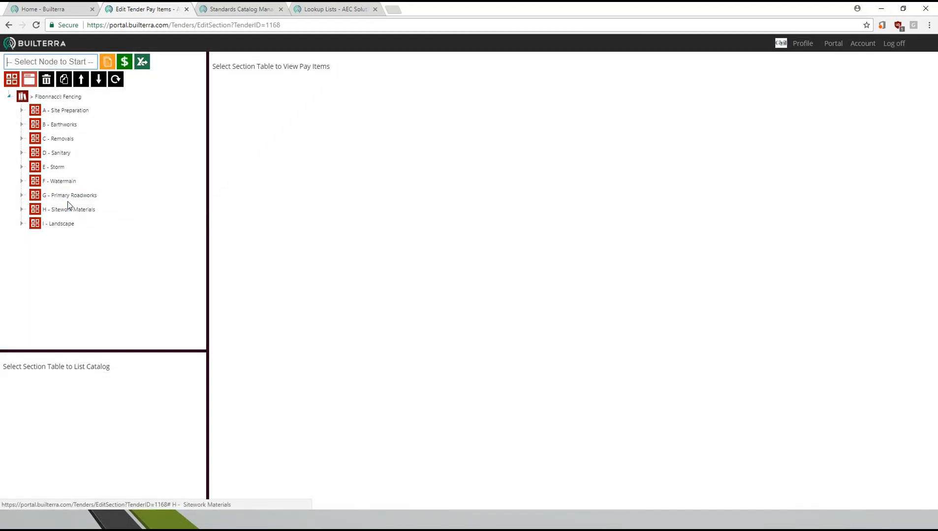
pyautogui.click(71, 197)
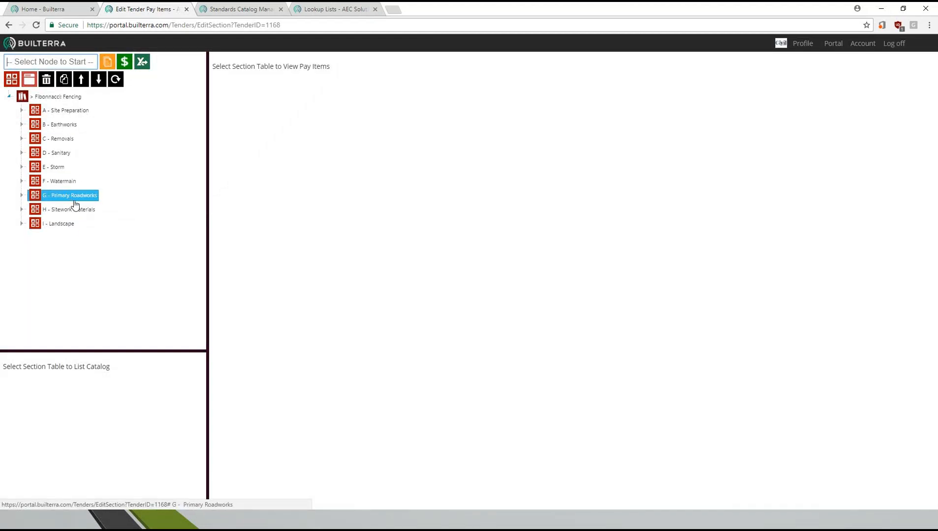
pyautogui.click(86, 280)
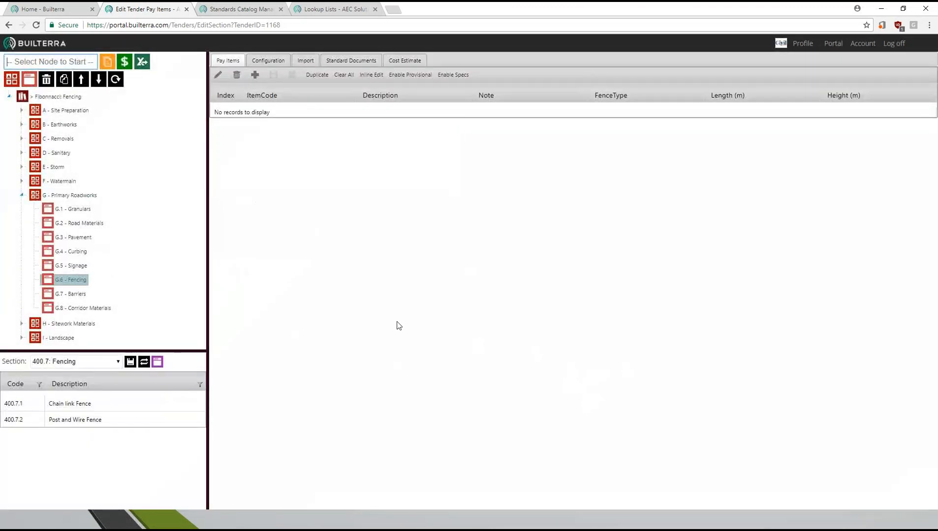
pyautogui.click(26, 408)
pyautogui.keyDown('ctrl'); pyautogui.click(28, 420); pyautogui.keyUp('ctrl')
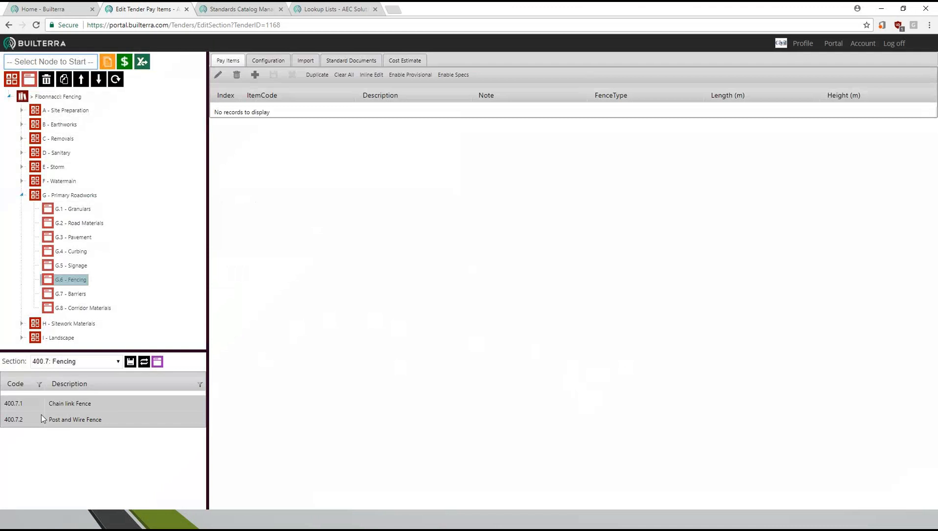
pyautogui.moveTo(61, 400); pyautogui.dragTo(453, 126)
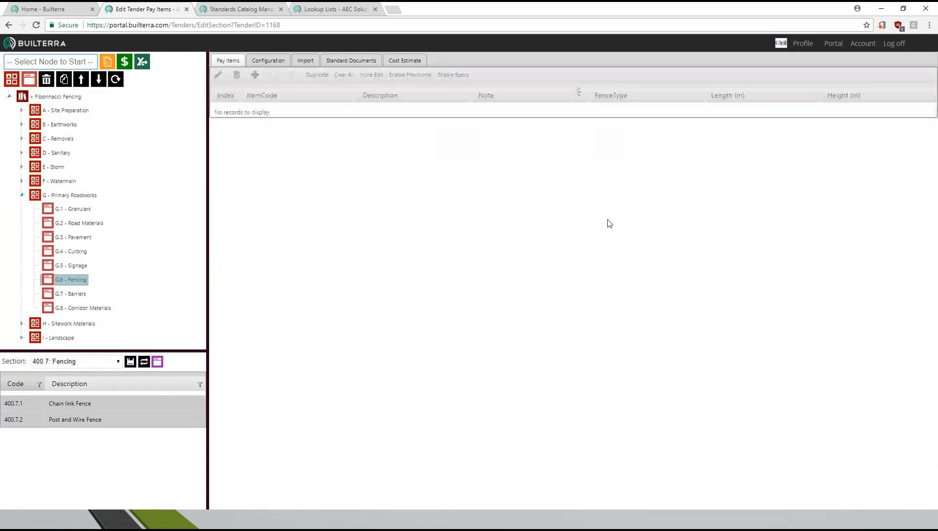
# - Set the lengths to 5454 m for the chain link fence and 1232 m for the post and wire fence
pyautogui.doubleClick(735, 114)
pyautogui.write('5454')
pyautogui.press('Return')
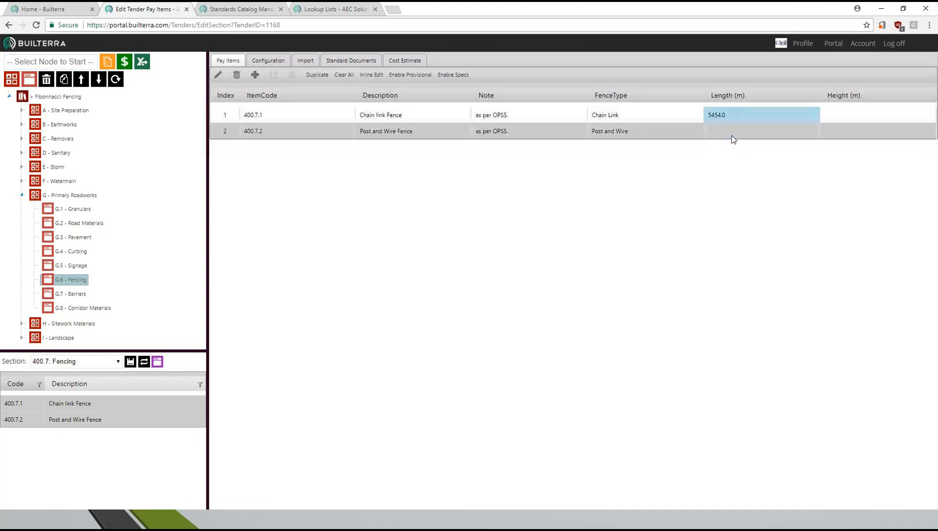
pyautogui.doubleClick(732, 137)
pyautogui.write('1232')
pyautogui.press('Return')
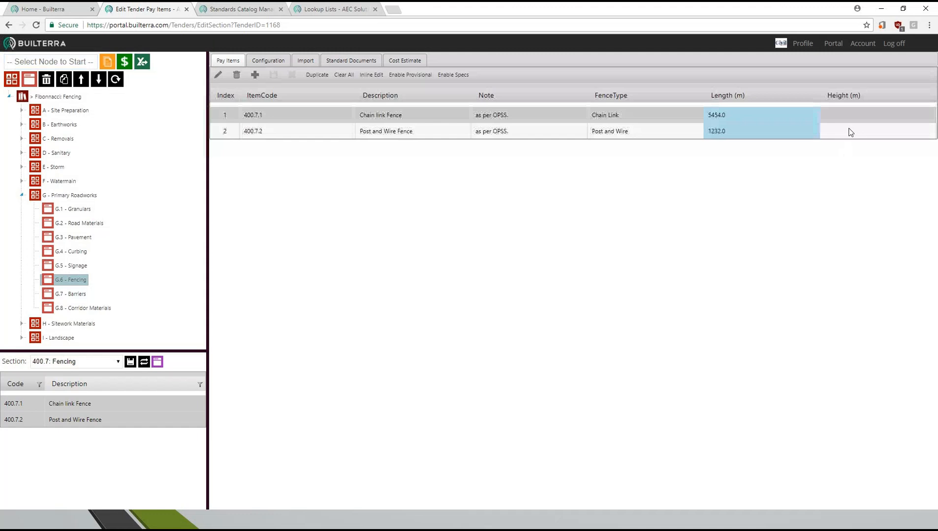
# - Set the heights to 1.2 m for the chain link fence and 1.8 m for the post and wire fence
pyautogui.doubleClick(842, 115)
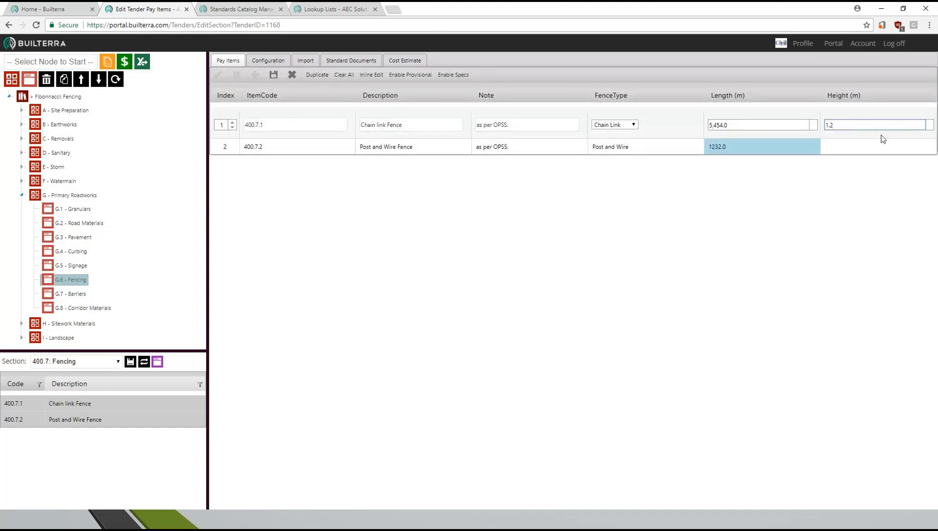
pyautogui.press('Return')
pyautogui.doubleClick(839, 140)
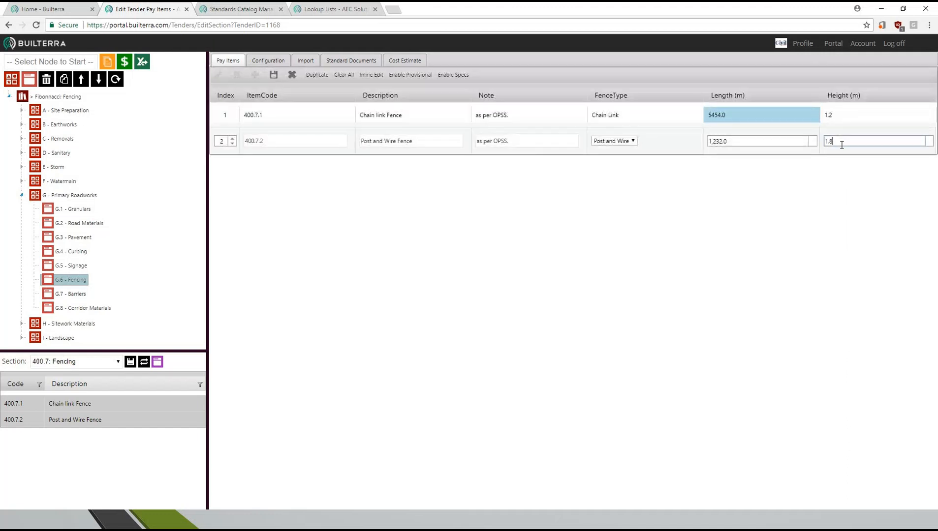
pyautogui.press('Return')
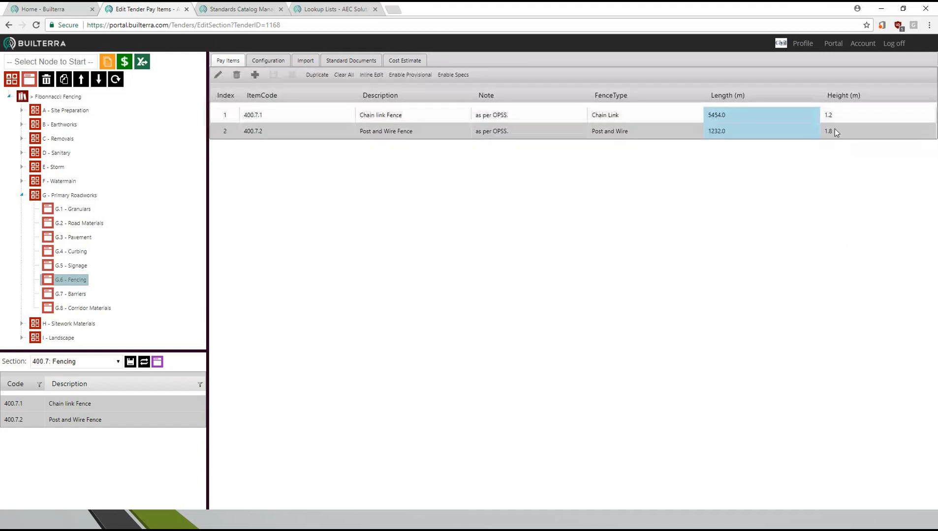
# - Review the Fencing table's cost estimate and total, and examine the historical bids behind the chain link fence's unit cost
pyautogui.click(404, 60)
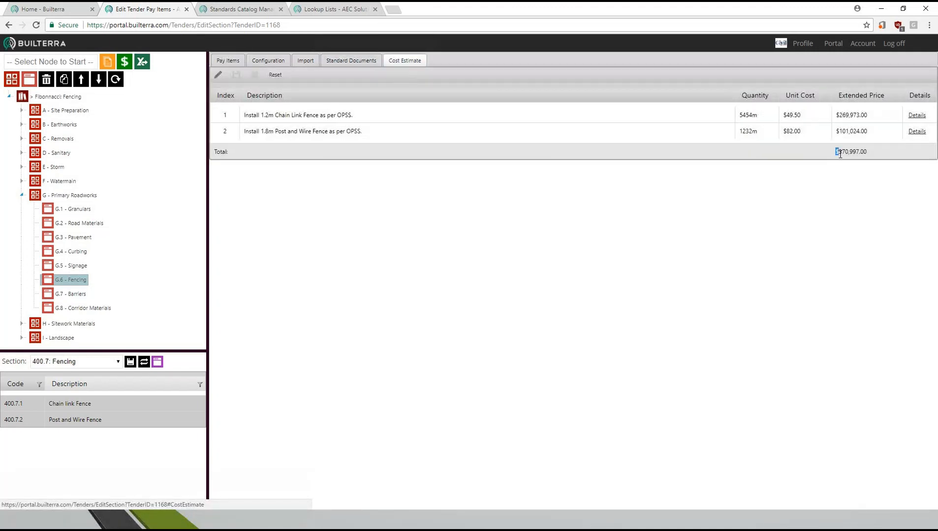
pyautogui.moveTo(840, 154); pyautogui.dragTo(871, 161)
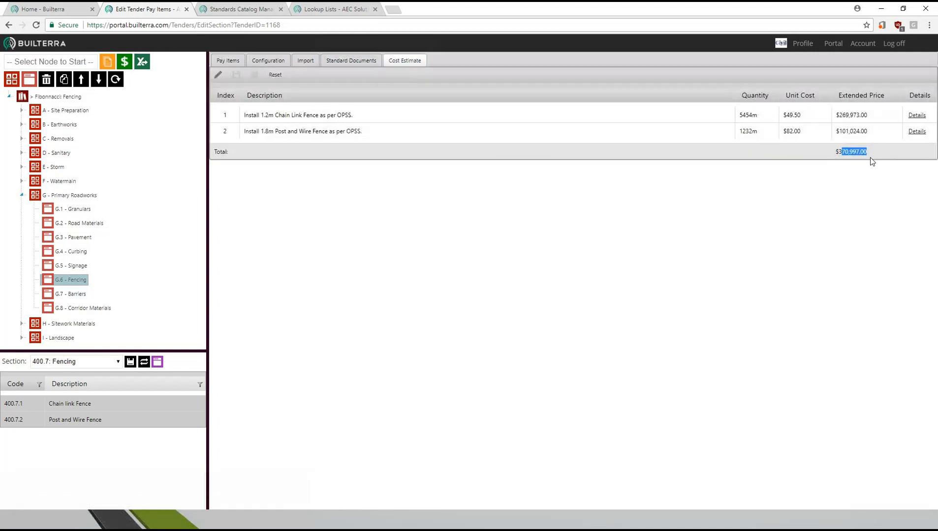
pyautogui.click(915, 116)
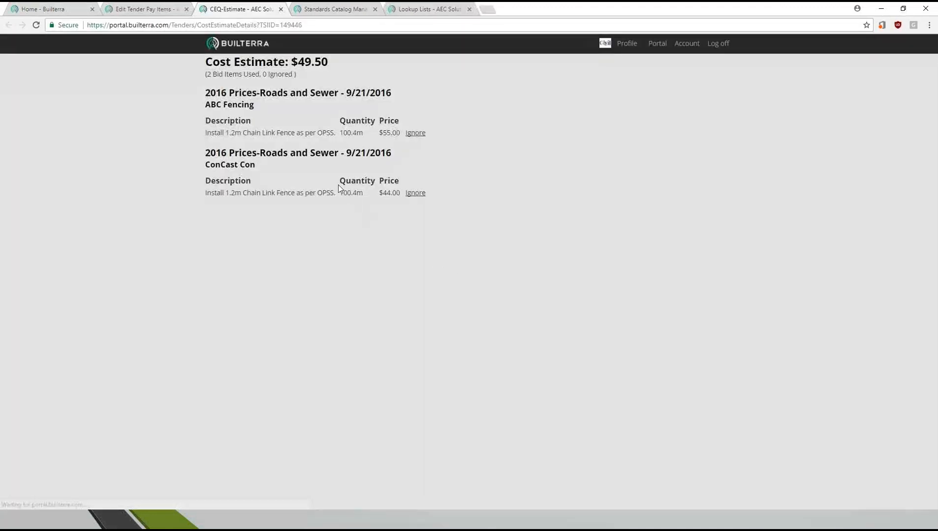
pyautogui.moveTo(206, 93); pyautogui.dragTo(237, 295)
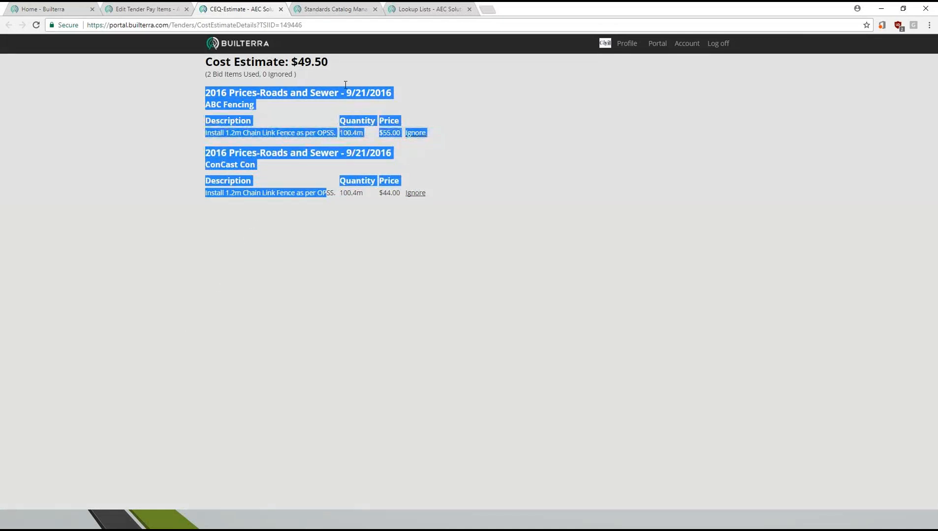
pyautogui.click(365, 12)
pyautogui.click(240, 11)
pyautogui.click(175, 11)
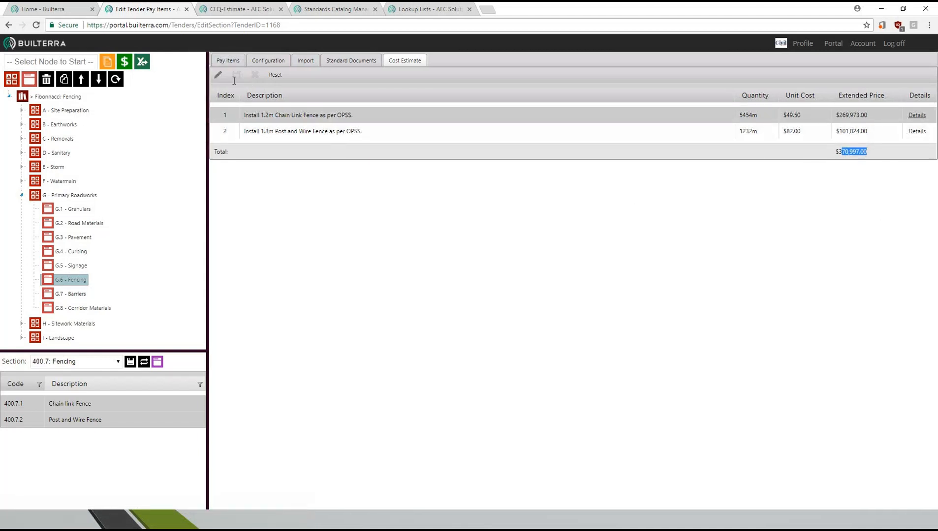
# - Export the tender to an Excel workbook and open its Primary Roadworks sheet
pyautogui.click(127, 65)
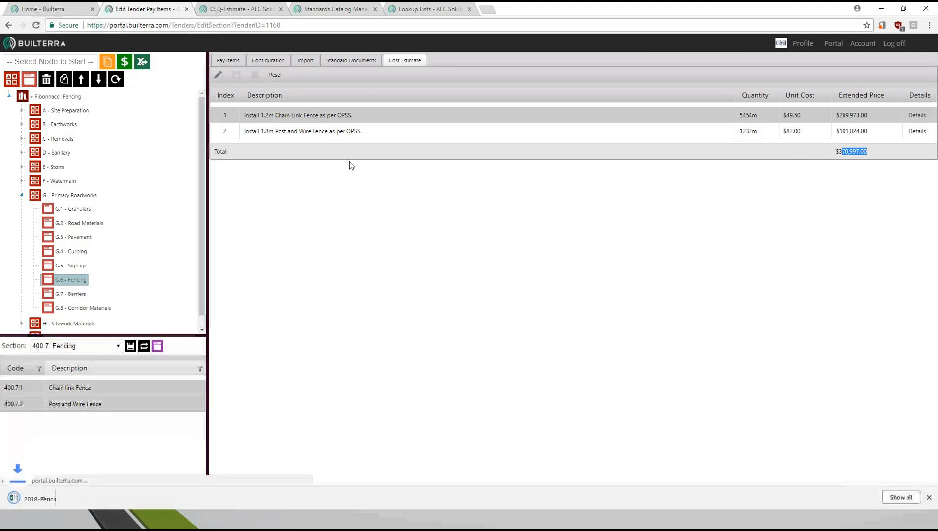
pyautogui.click(70, 498)
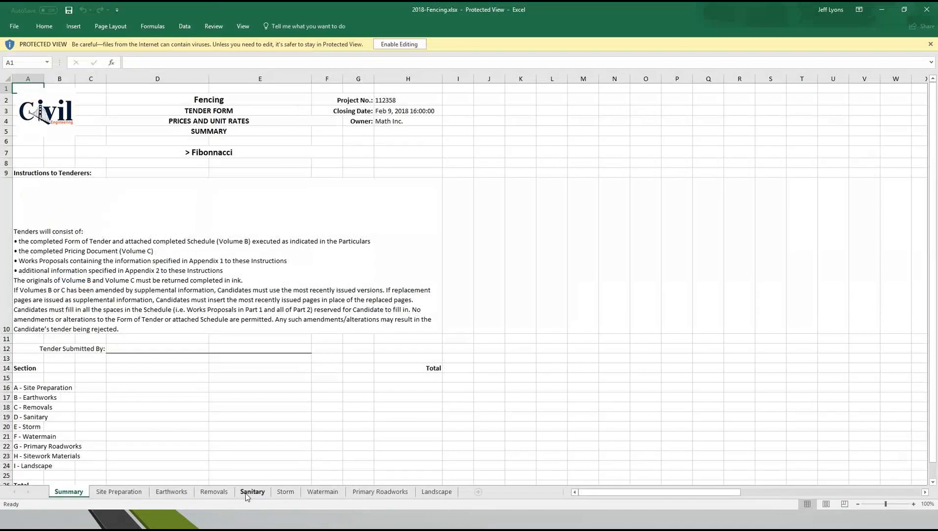
pyautogui.click(379, 492)
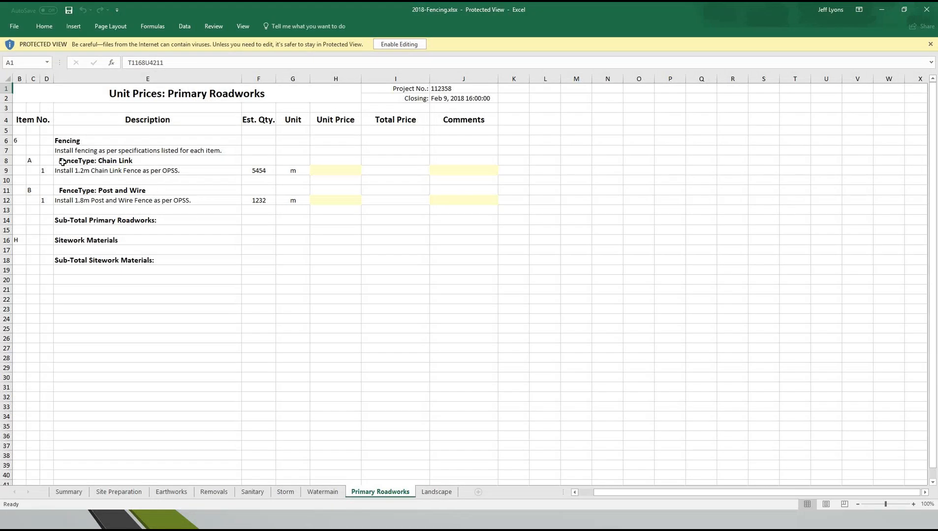
# - Enter trial unit prices of 55 for the chain link fence and 66 for the post and wire fence, and close the workbook without saving
pyautogui.click(336, 173)
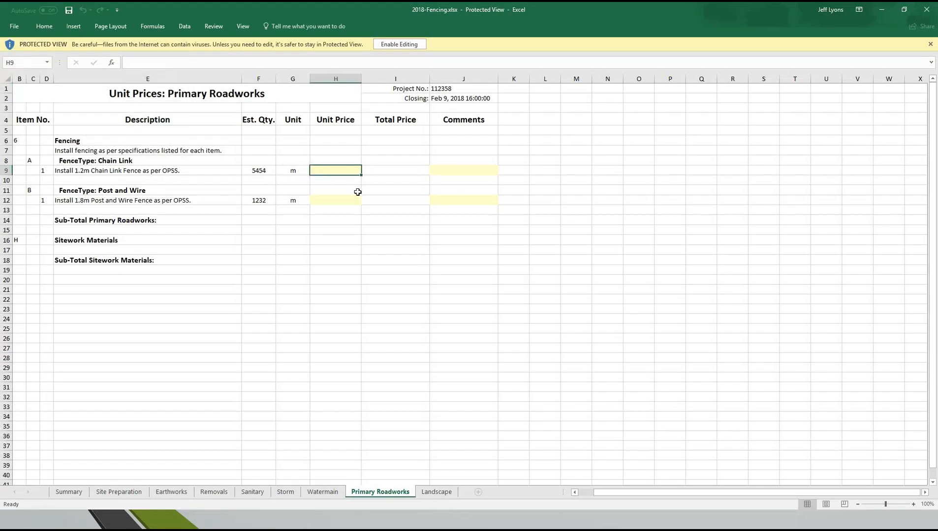
pyautogui.click(412, 46)
pyautogui.write('55')
pyautogui.press('Return')
pyautogui.write('66')
pyautogui.click(353, 199)
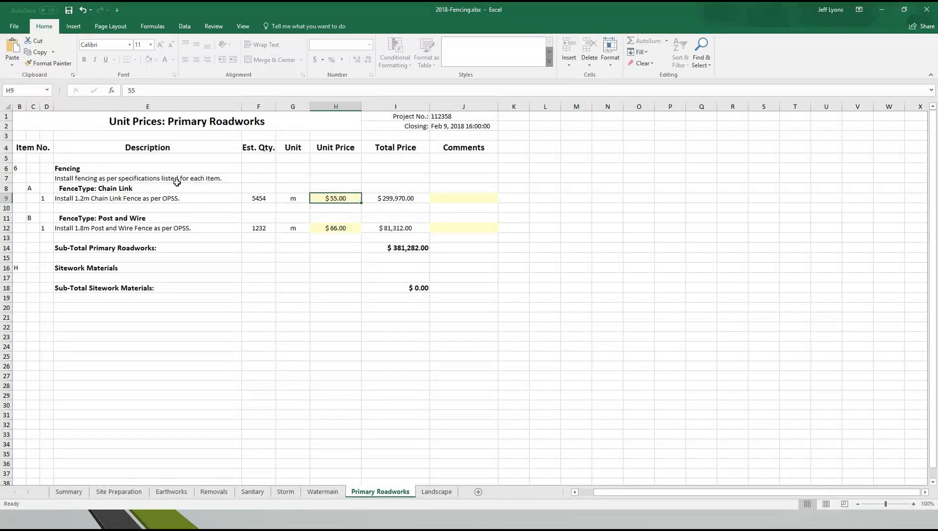
pyautogui.moveTo(343, 206); pyautogui.dragTo(339, 238)
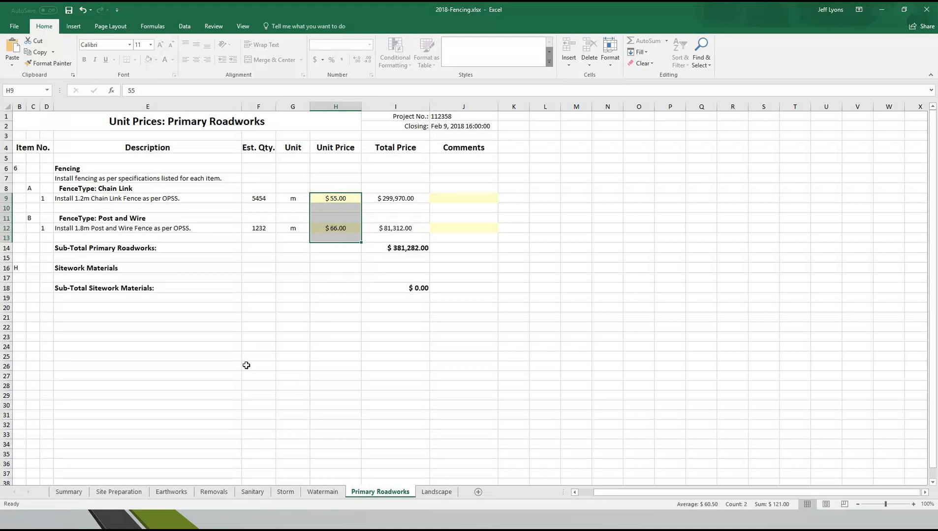
pyautogui.click(925, 10)
pyautogui.click(468, 273)
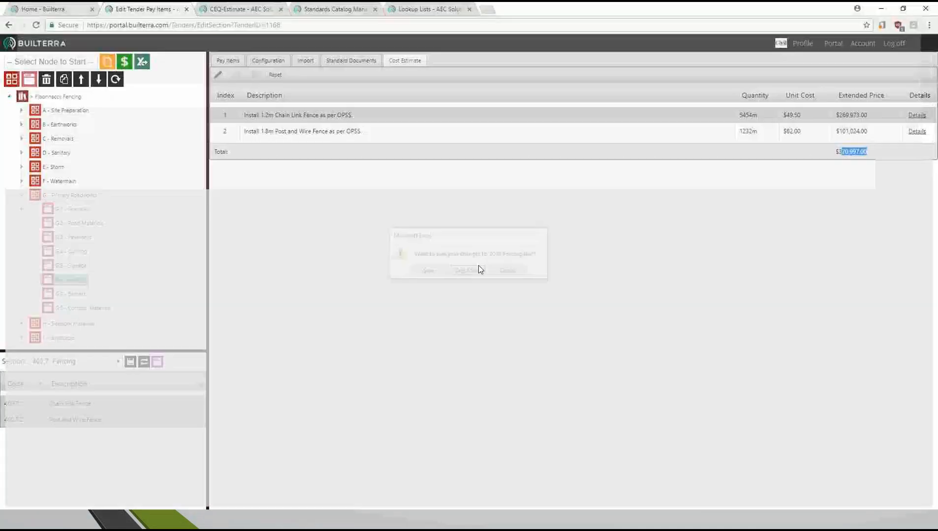
pyautogui.hotkey('alt', 'Tab')
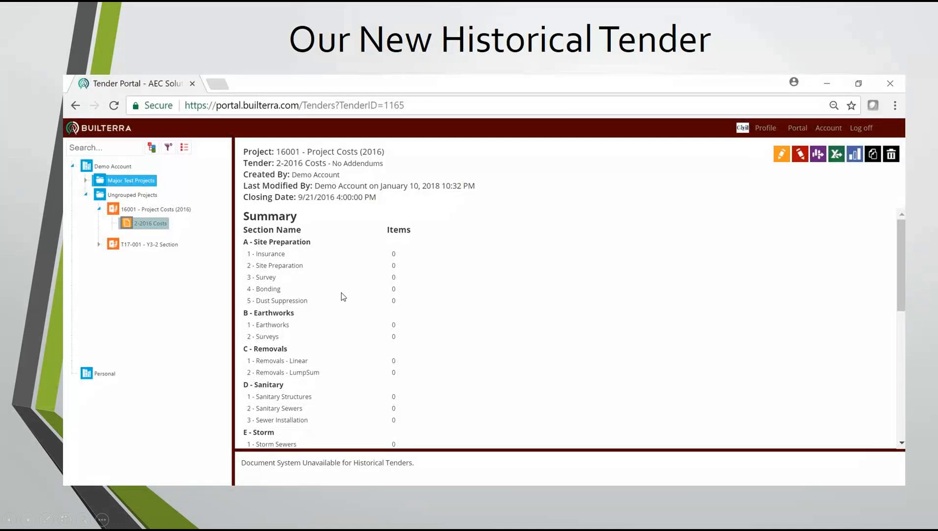
pyautogui.click(341, 293)
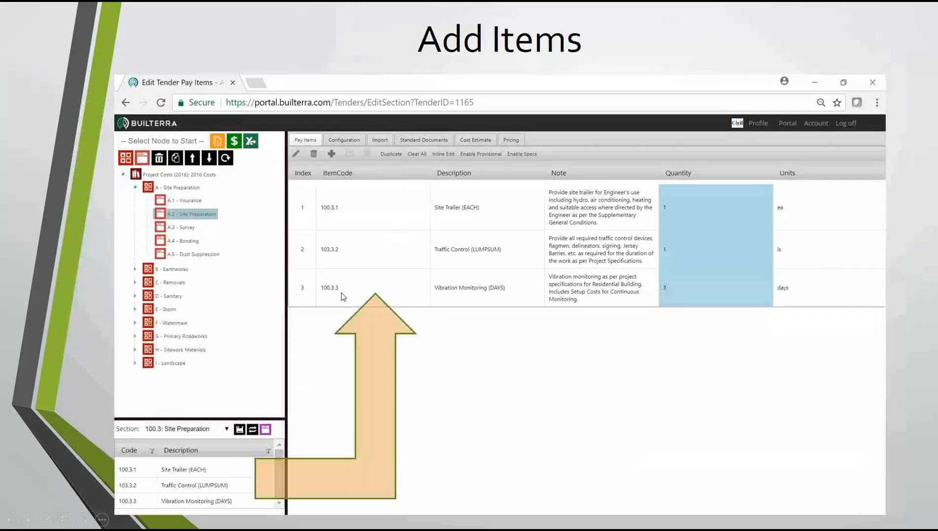
pyautogui.click(494, 286)
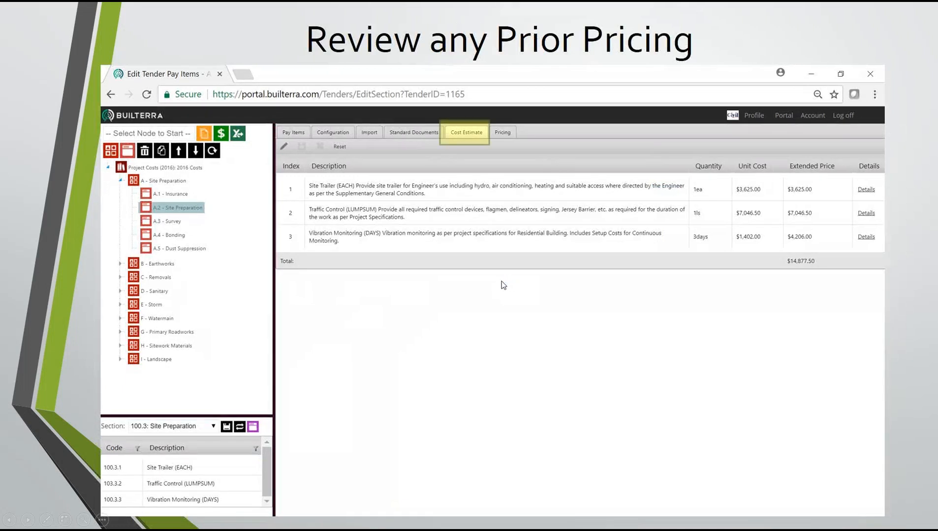
pyautogui.click(498, 280)
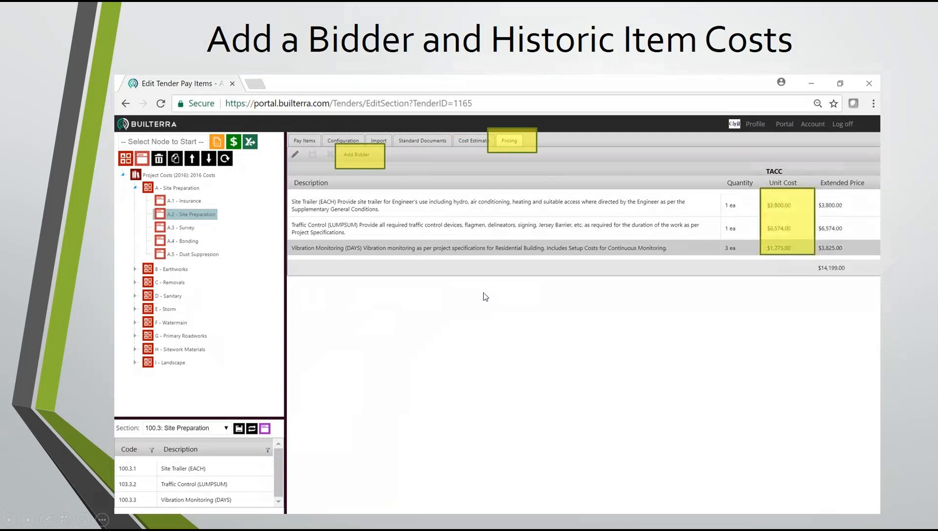
pyautogui.click(487, 290)
pyautogui.click(683, 287)
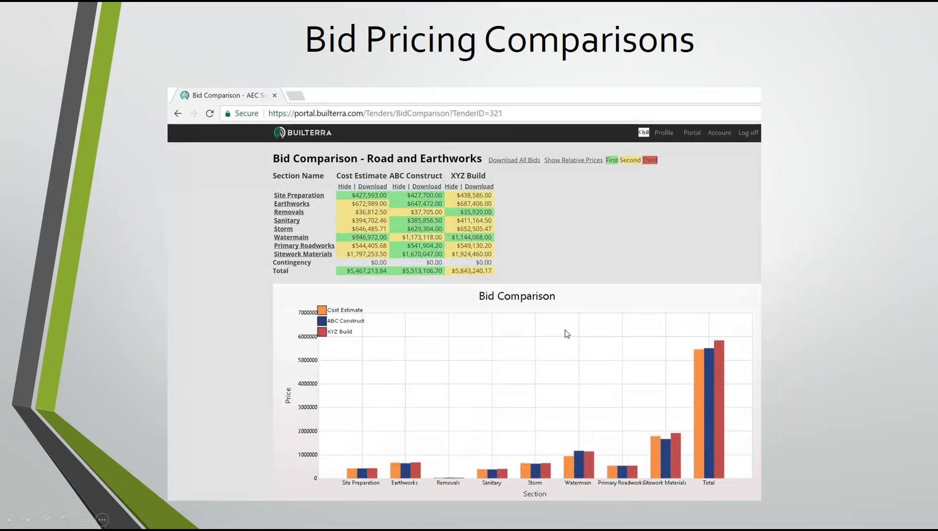
pyautogui.click(568, 331)
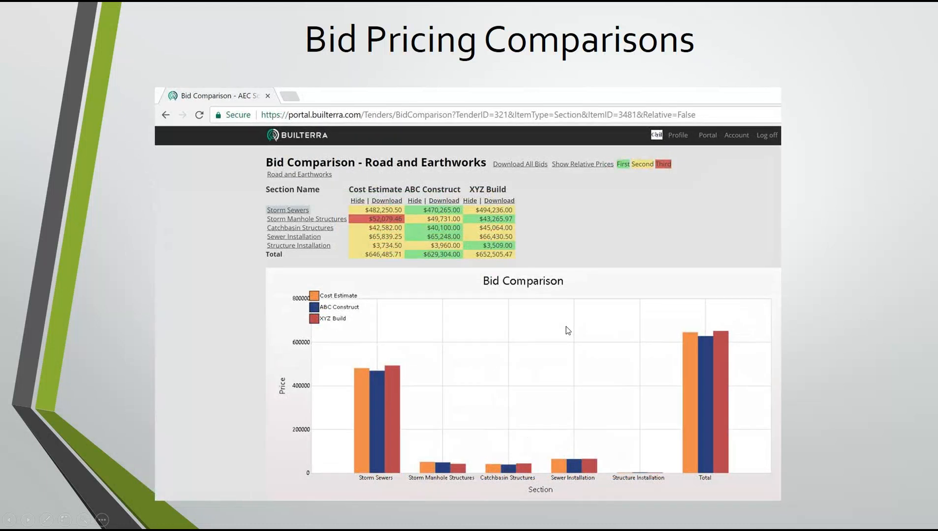
pyautogui.click(565, 328)
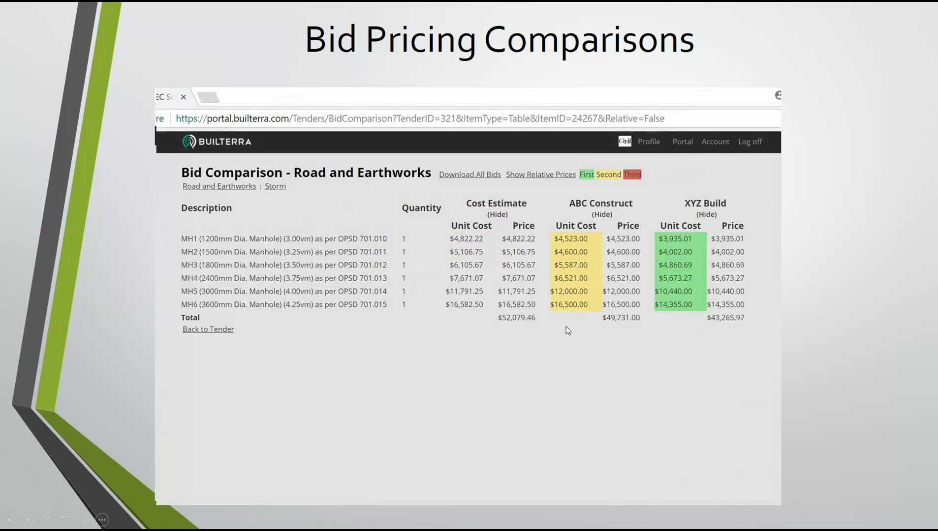
pyautogui.click(566, 326)
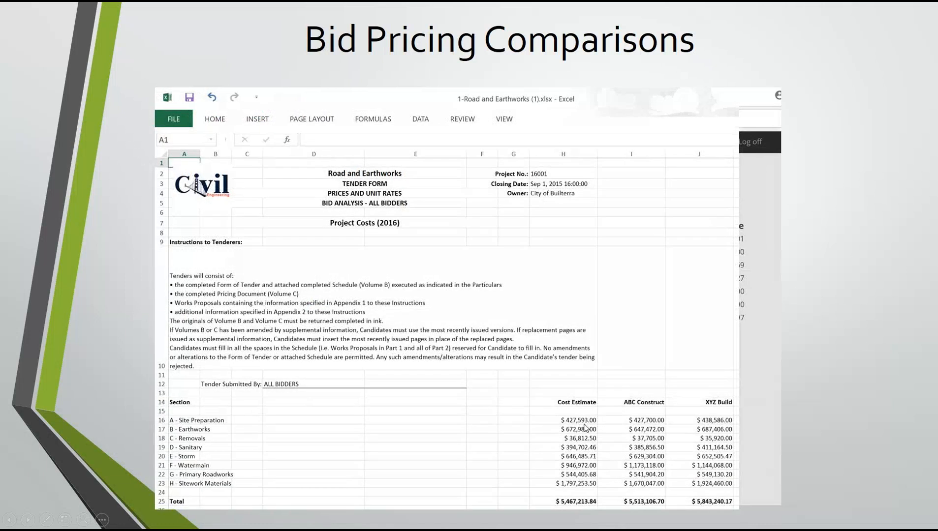
pyautogui.click(569, 347)
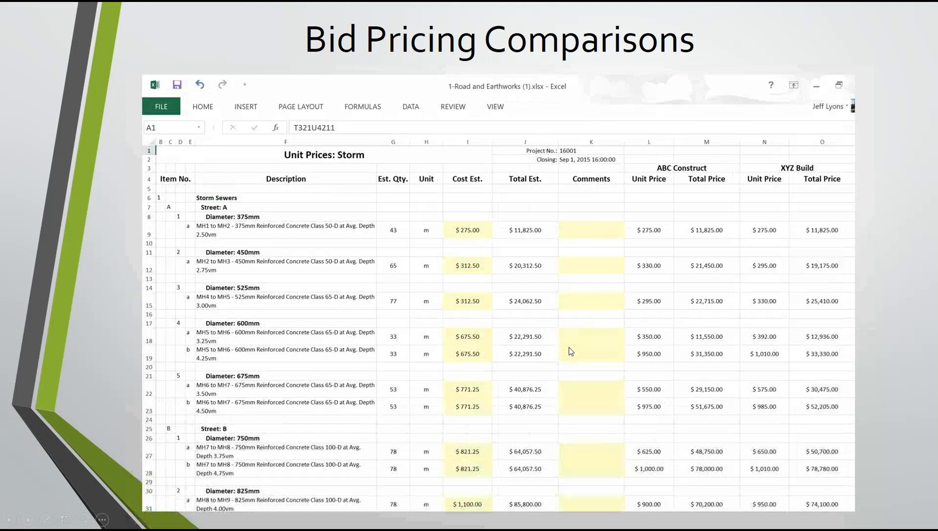
pyautogui.click(568, 347)
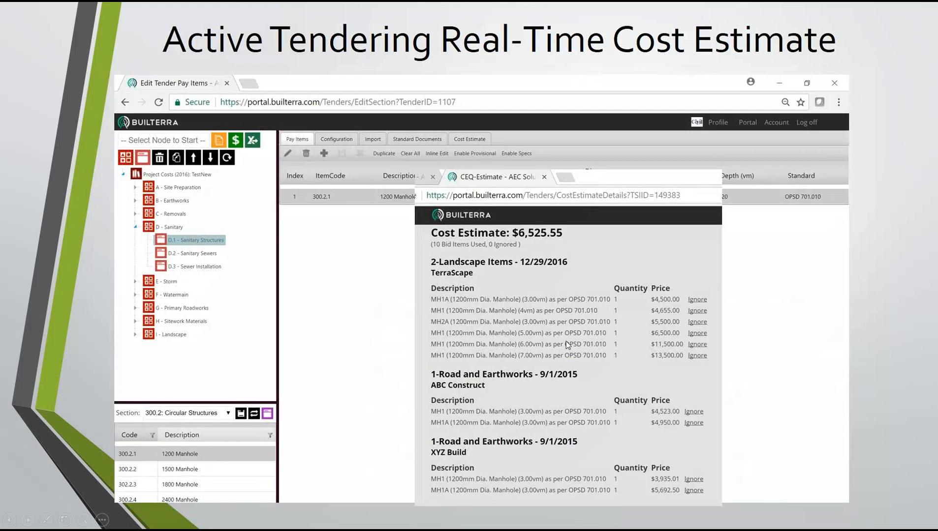
pyautogui.click(566, 342)
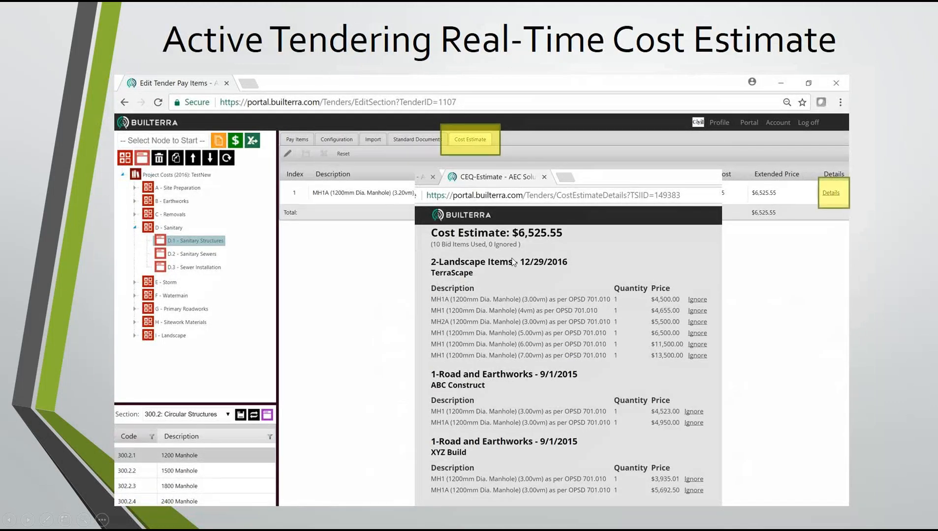
pyautogui.click(483, 256)
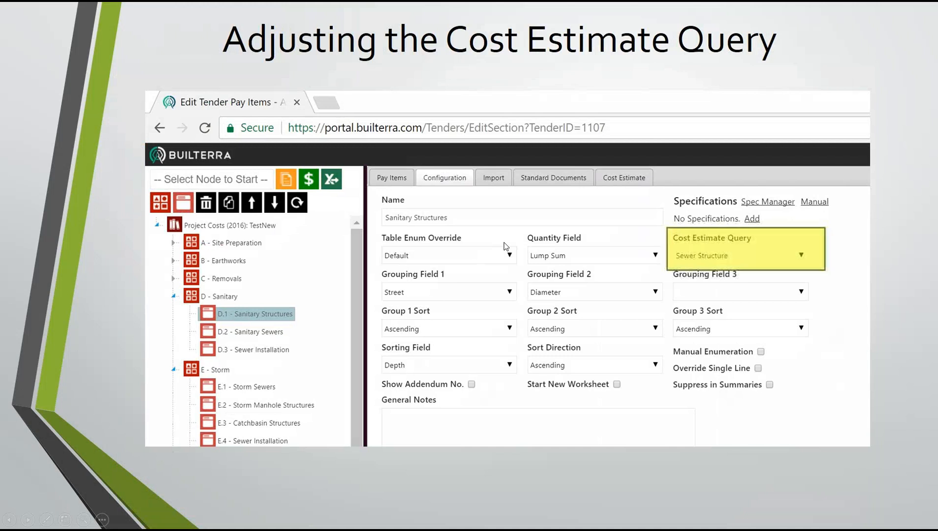
pyautogui.click(504, 243)
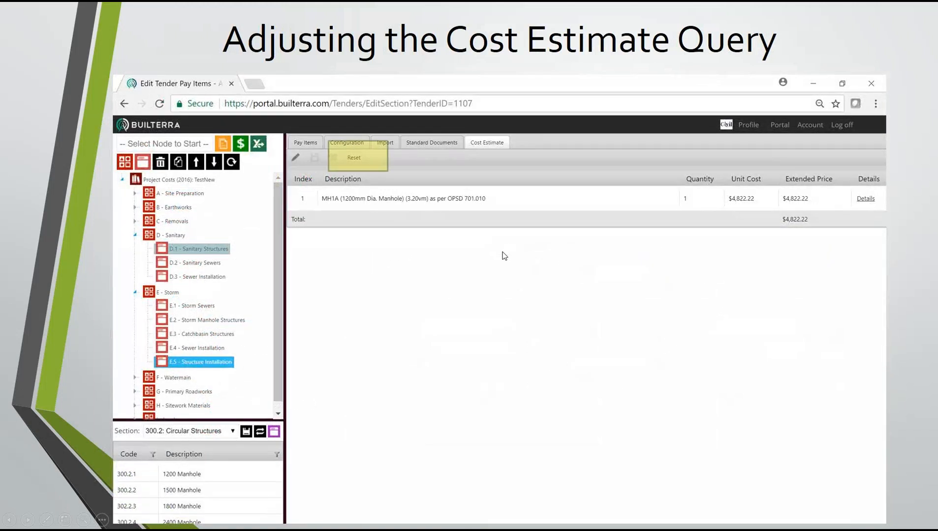
pyautogui.click(491, 262)
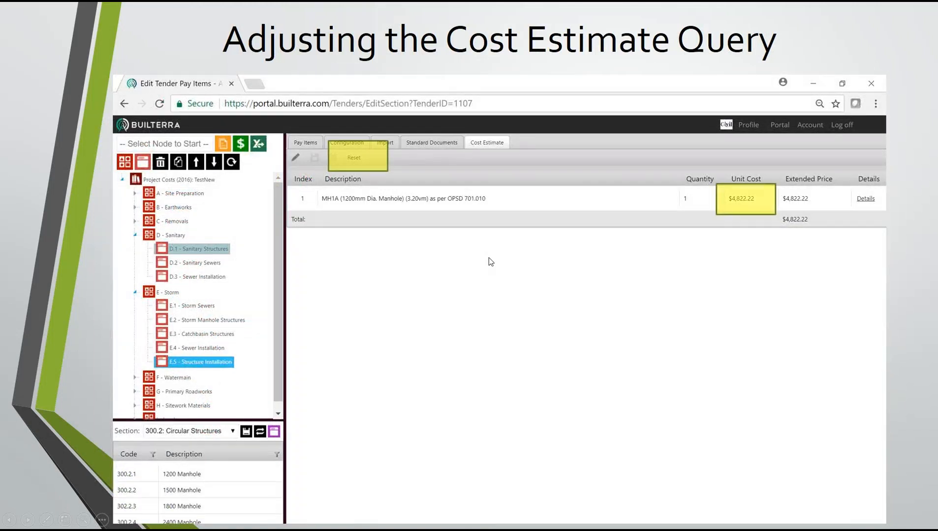
pyautogui.click(489, 258)
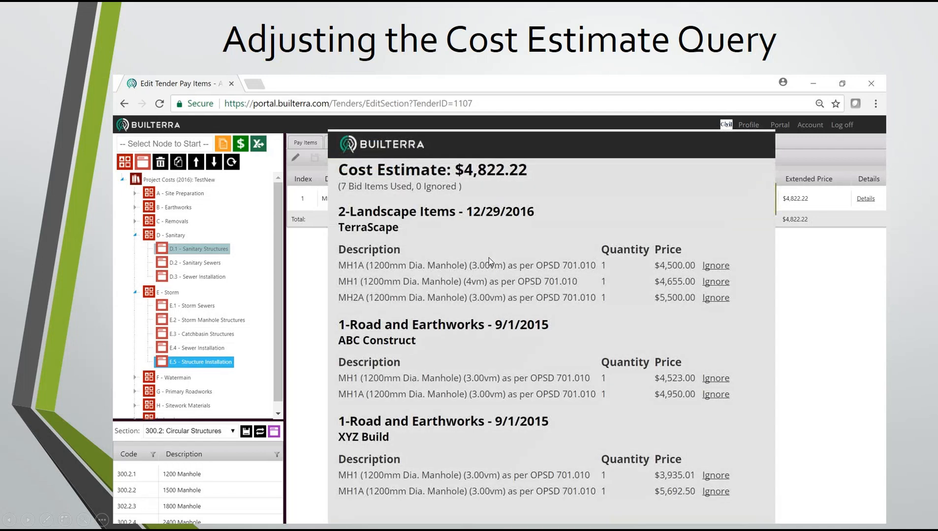
pyautogui.click(489, 258)
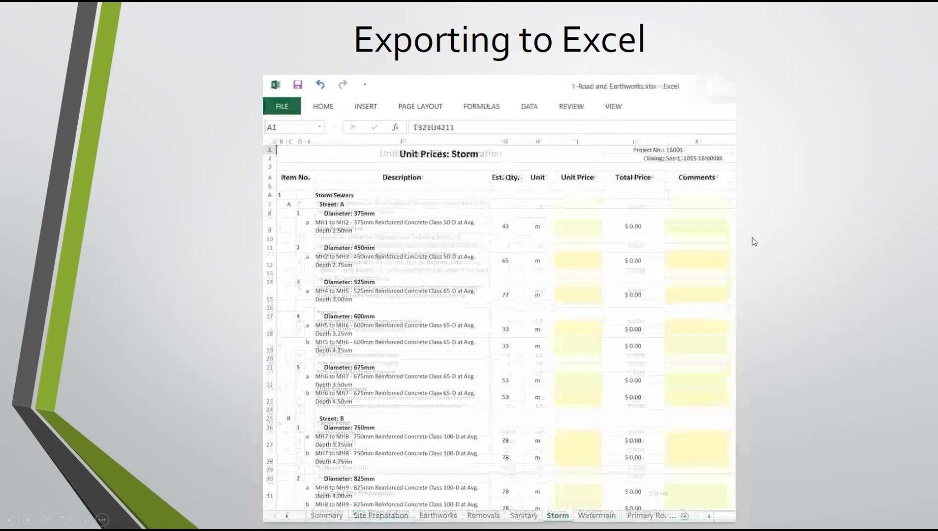
pyautogui.click(751, 237)
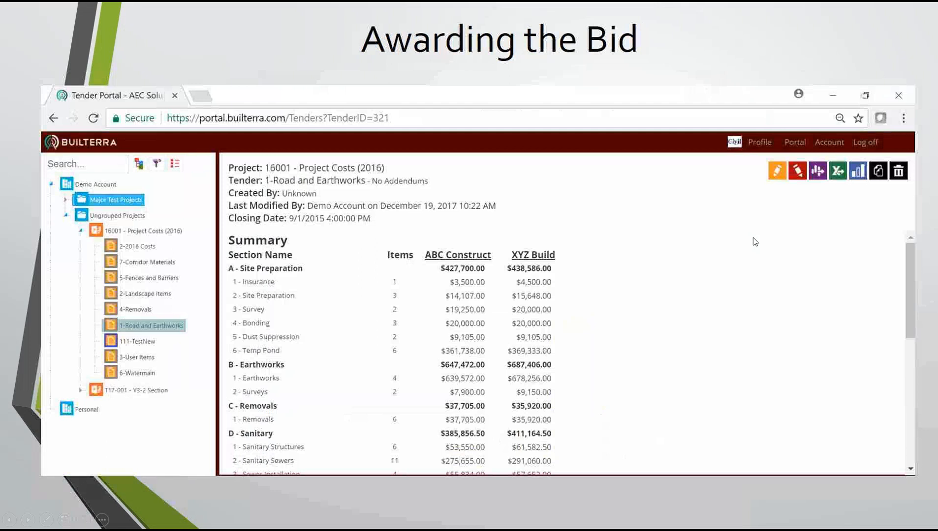
pyautogui.click(753, 239)
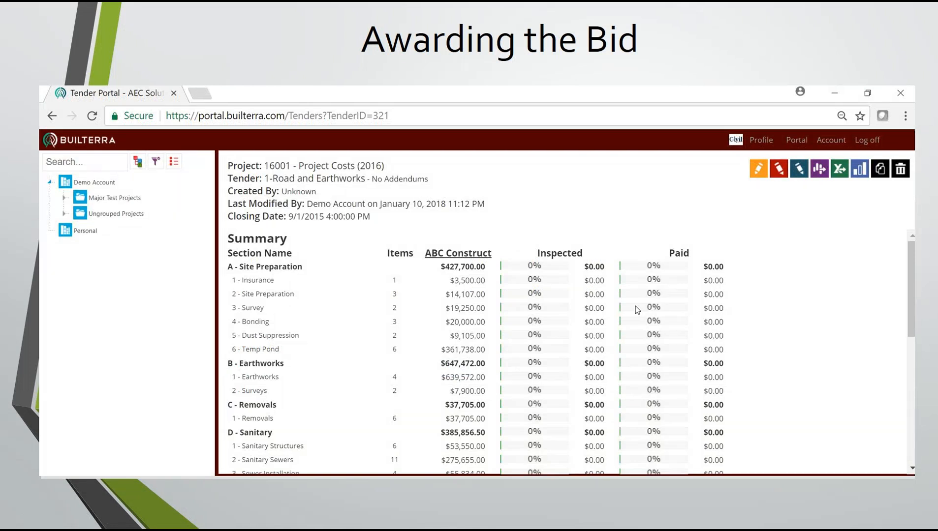
pyautogui.click(451, 353)
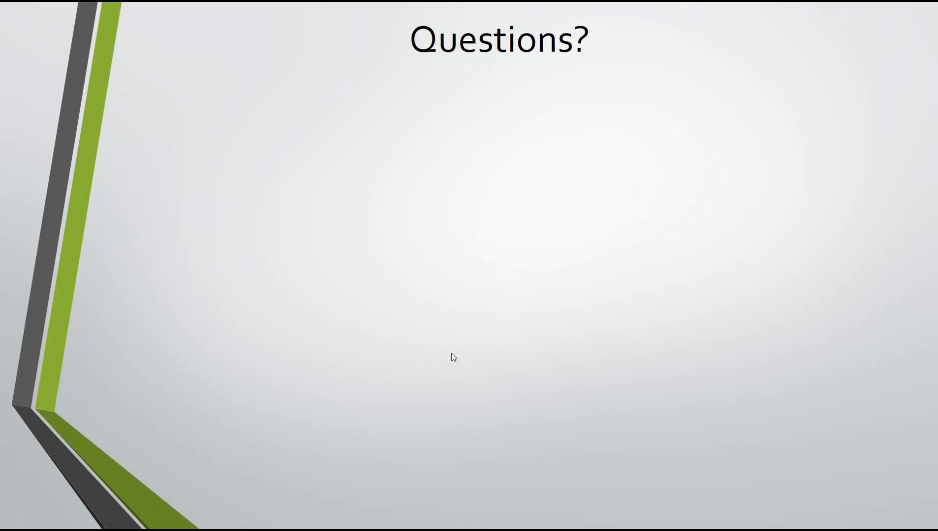
pyautogui.hotkey('alt', 'Tab')
pyautogui.hotkey('alt', 'Tab')
pyautogui.hotkey('alt', 'Tab')
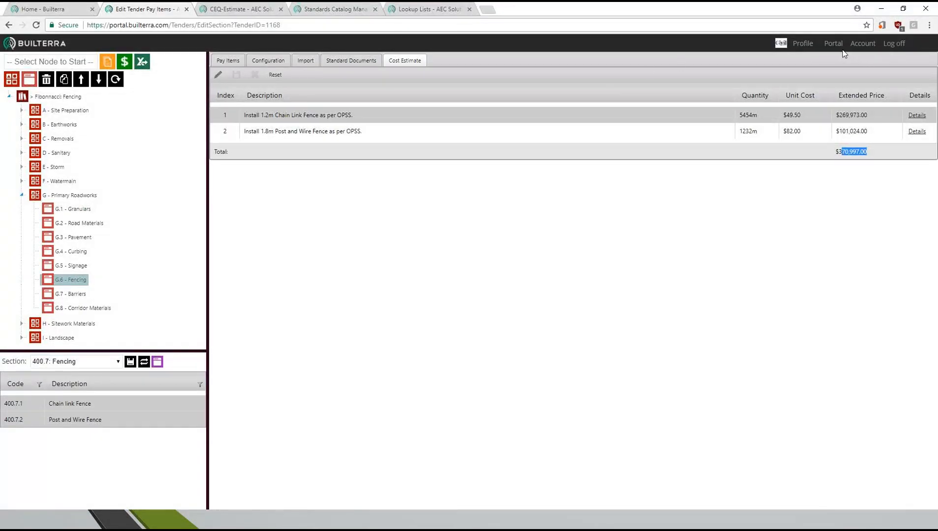
# - Open the Demo Account's management page and view its company profile with the logo
pyautogui.click(860, 47)
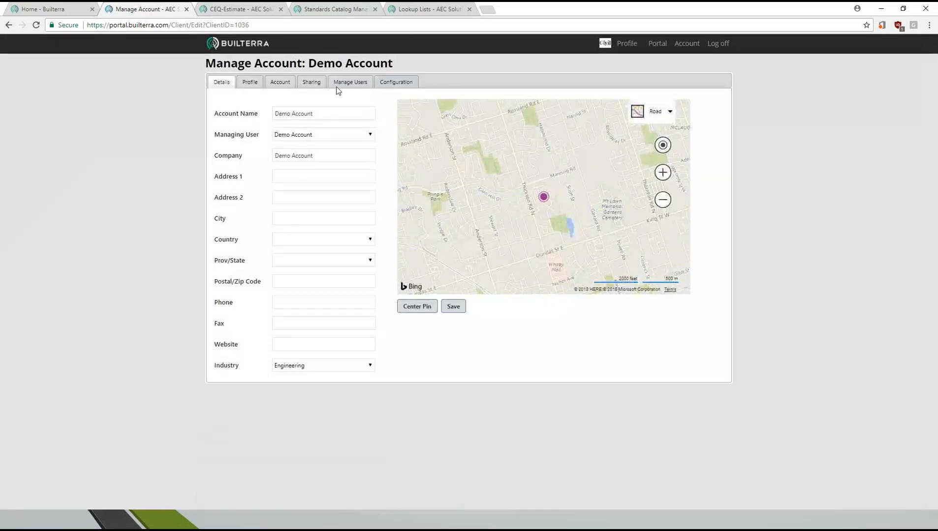
pyautogui.click(281, 85)
pyautogui.click(251, 83)
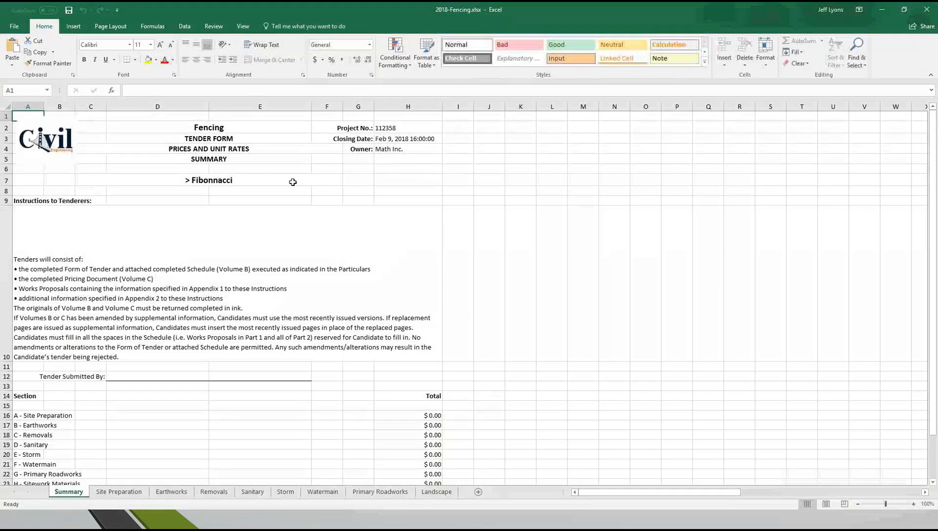
# - Switch to Excel, slightly enlarge the logo on the 2018-Fencing workbook's Summary sheet, and select the tender instructions cell
pyautogui.click(49, 144)
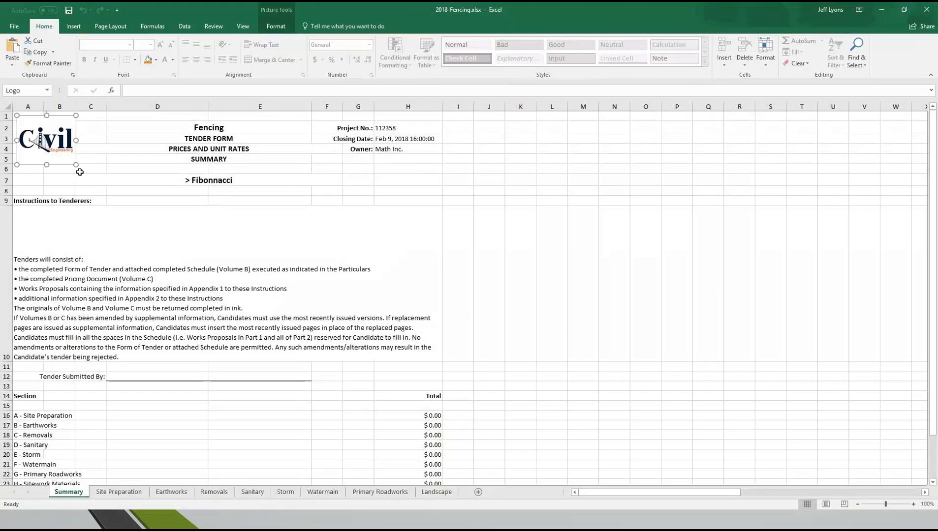
pyautogui.moveTo(75, 165); pyautogui.dragTo(93, 178)
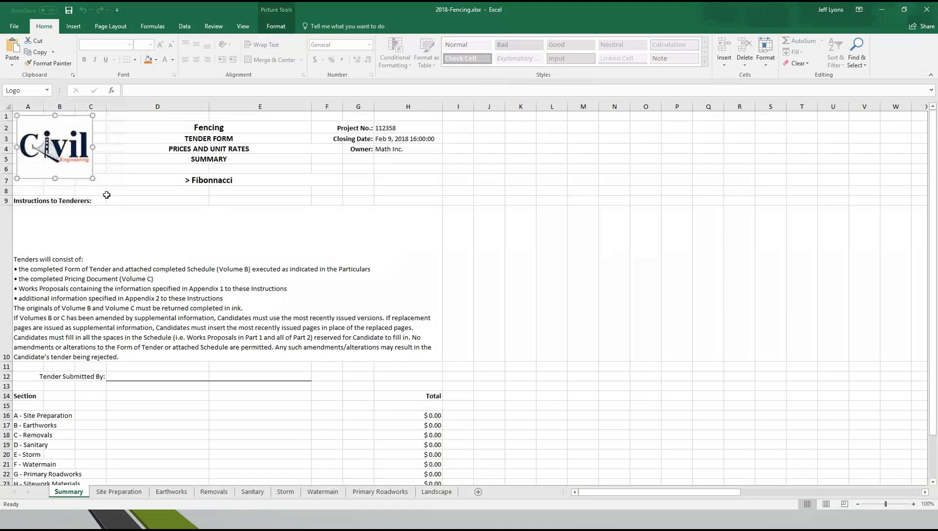
pyautogui.click(41, 265)
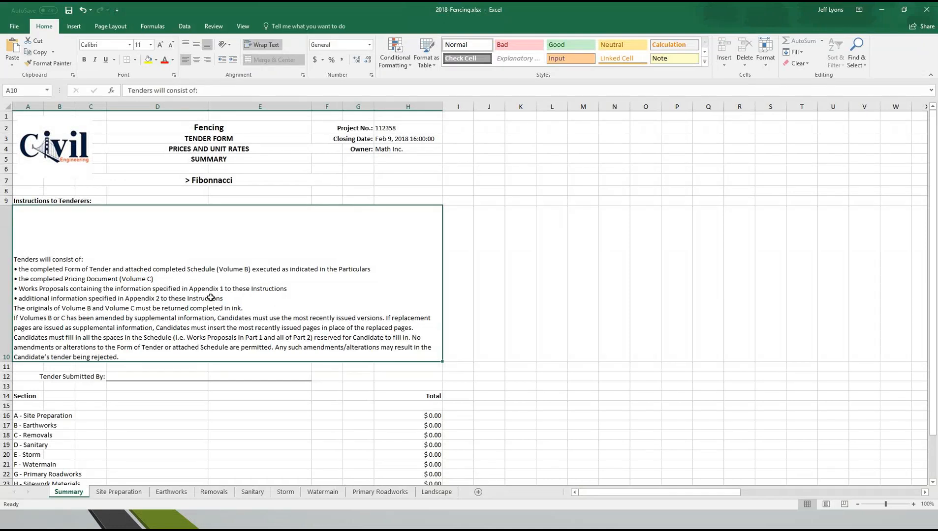
# - Examine the section totals on the Summary sheet and the worksheets for individual sections such as Removals and Storm, and minimize the workbook
pyautogui.scroll(-2, 223, 290)
pyautogui.moveTo(30, 358); pyautogui.dragTo(422, 433)
pyautogui.click(181, 493)
pyautogui.click(228, 493)
pyautogui.click(288, 492)
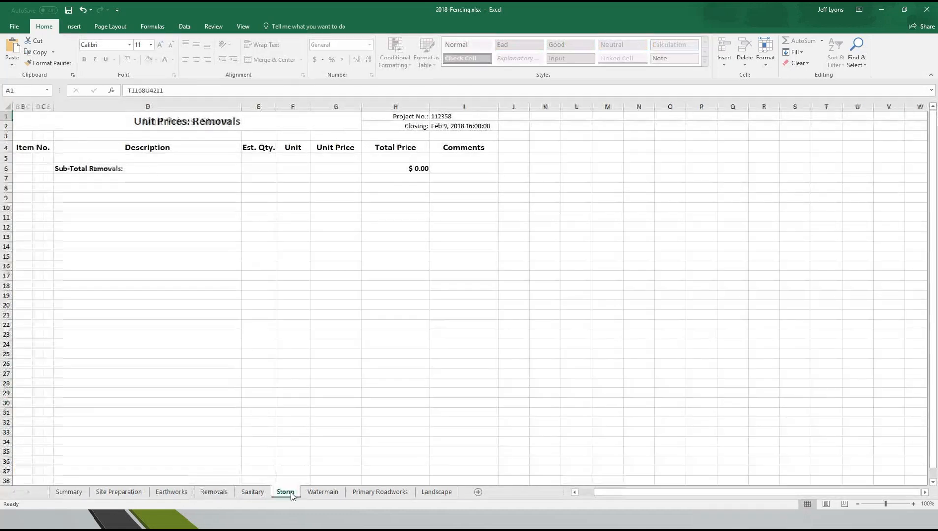
pyautogui.click(881, 9)
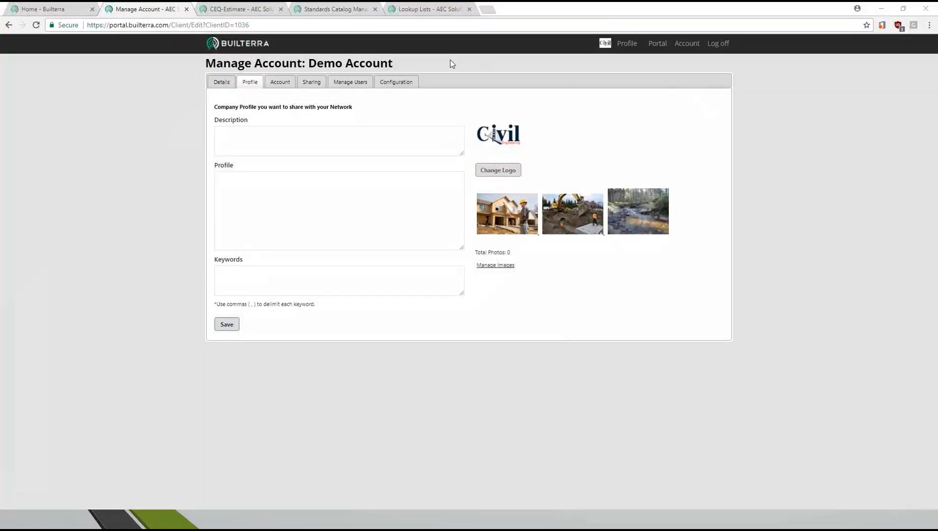
# - Open the Tender Section Manager from the tender configuration and view the Getting Started Tender template and its Site Preparation section
pyautogui.moveTo(657, 43)
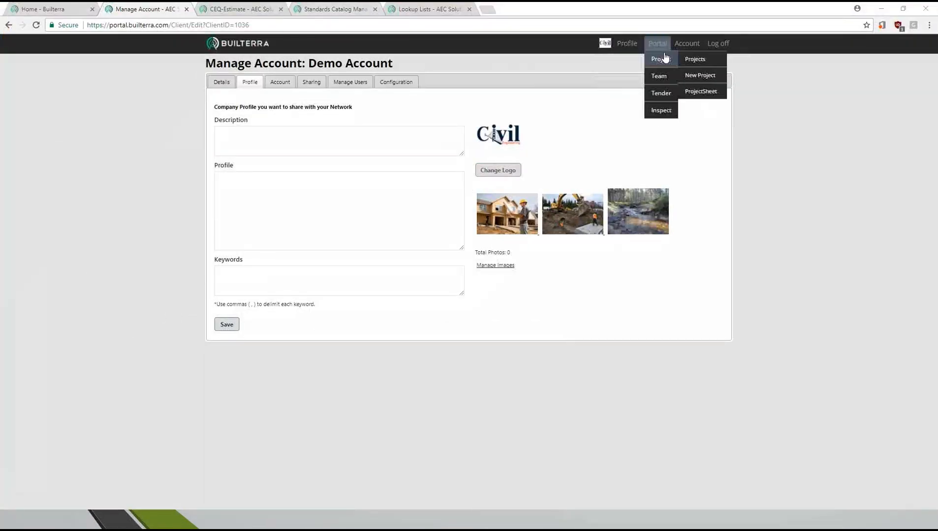
pyautogui.moveTo(661, 93)
pyautogui.click(696, 142)
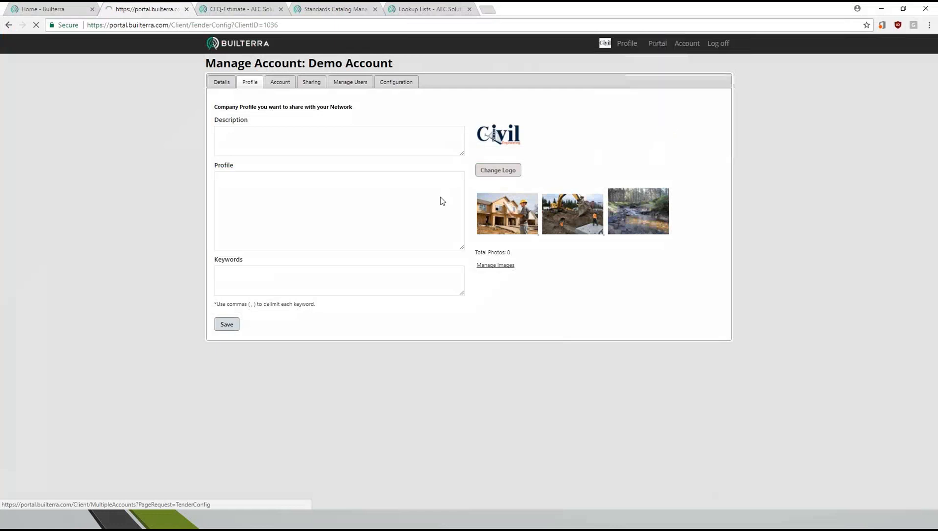
pyautogui.click(234, 165)
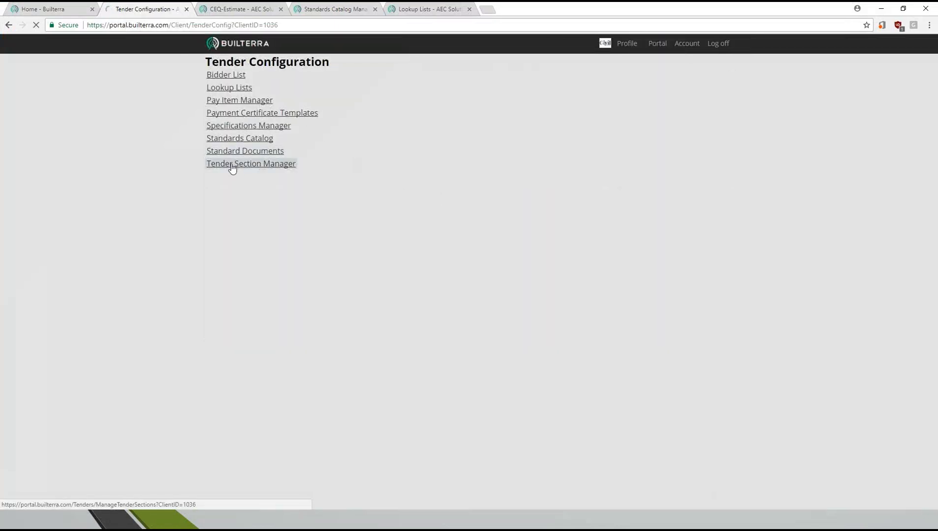
pyautogui.click(240, 161)
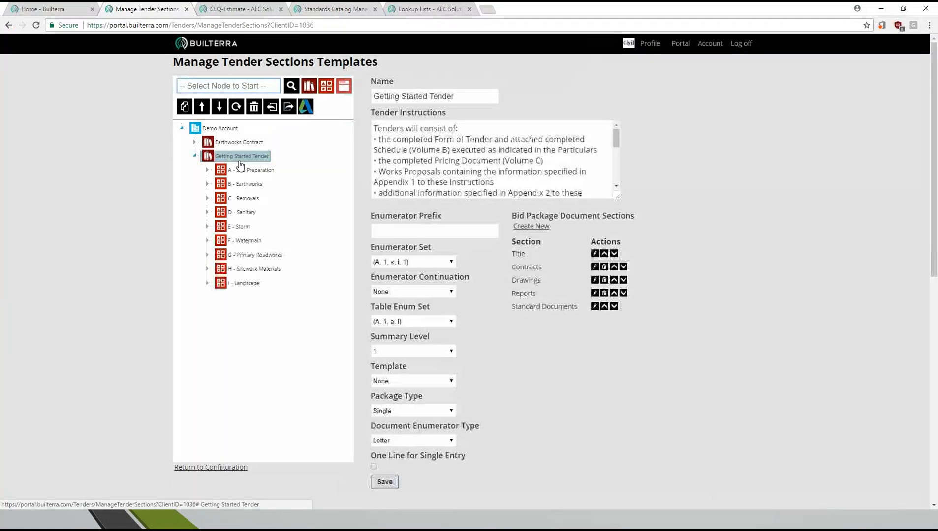
pyautogui.click(249, 170)
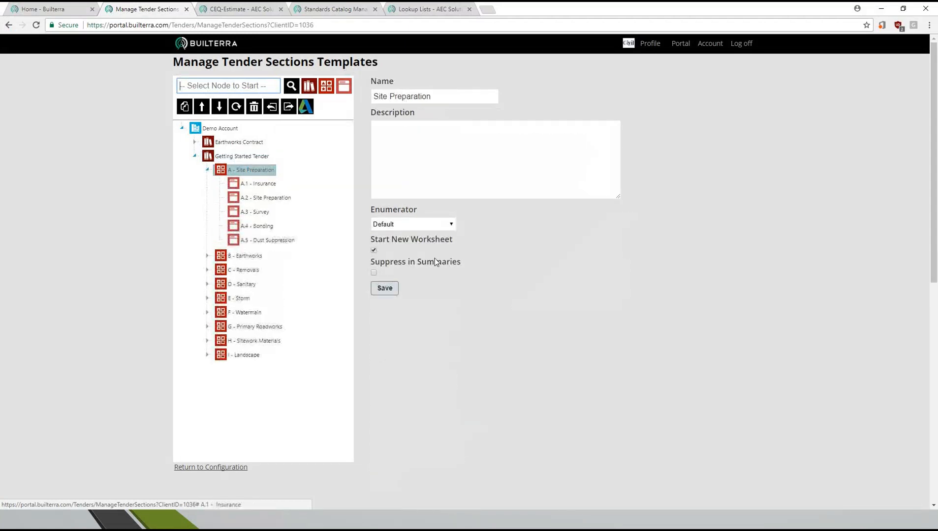
# - Try switching Start New Worksheet off and back on for the Site Preparation section without saving
pyautogui.click(373, 251)
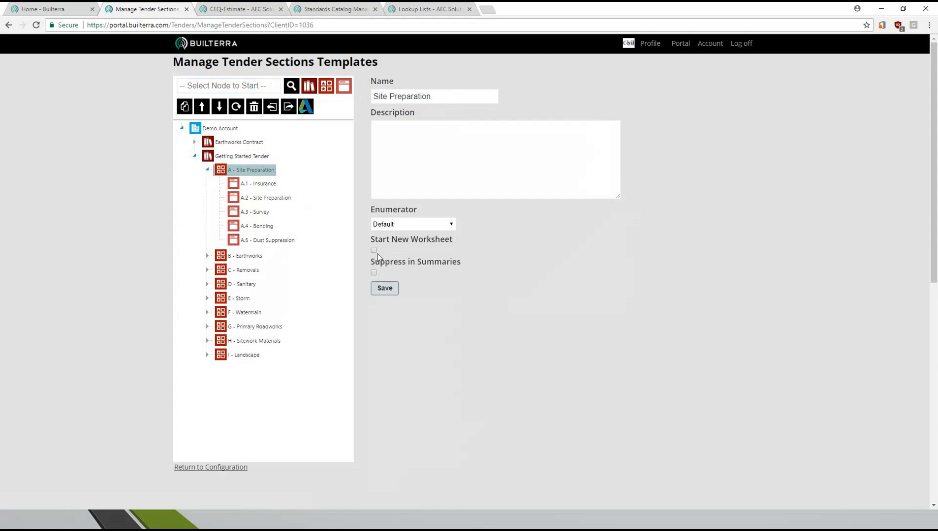
pyautogui.click(373, 251)
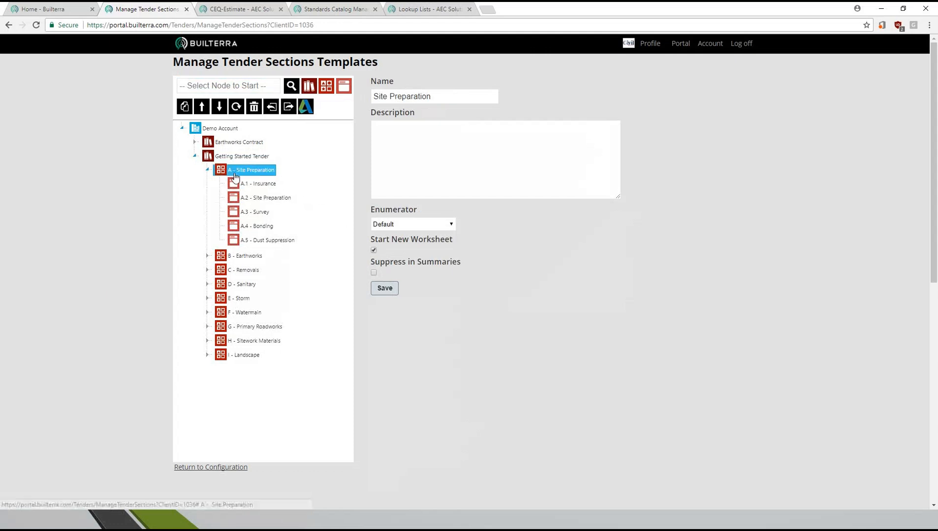
pyautogui.click(373, 251)
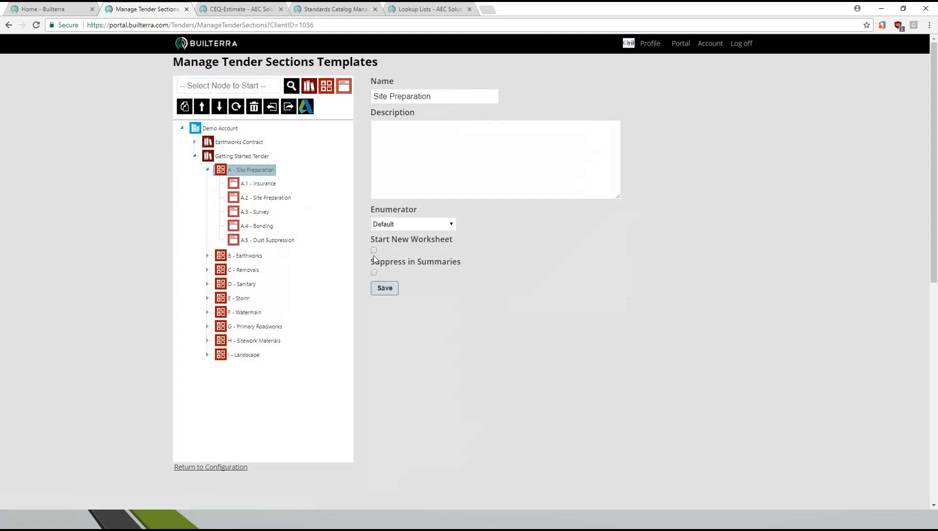
pyautogui.click(374, 251)
# - Switch to the PowerPoint slide show at the Questions? slide and advance to the Thank You! slide
pyautogui.hotkey('alt', 'Tab')
pyautogui.press('Tab')
pyautogui.press('Tab')
pyautogui.press('Tab')
pyautogui.press('Tab')
pyautogui.press('Tab')
pyautogui.press('Tab')
pyautogui.press('Tab')
pyautogui.press('Tab')
pyautogui.press('Tab')
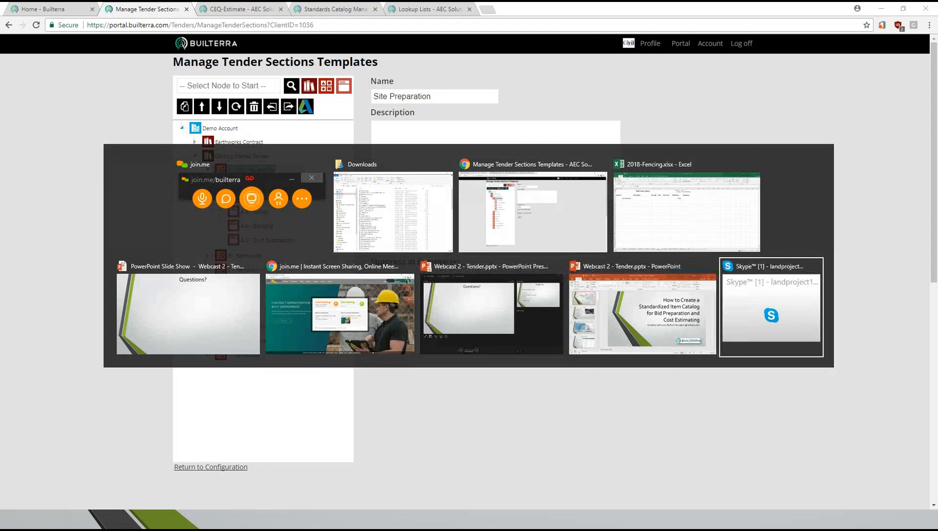
pyautogui.press('Tab')
pyautogui.press('Tab')
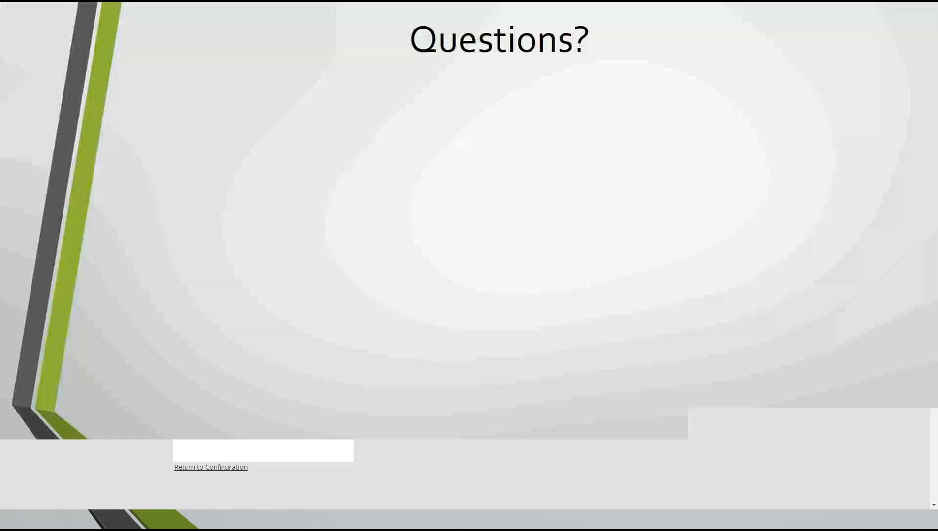
pyautogui.click(628, 215)
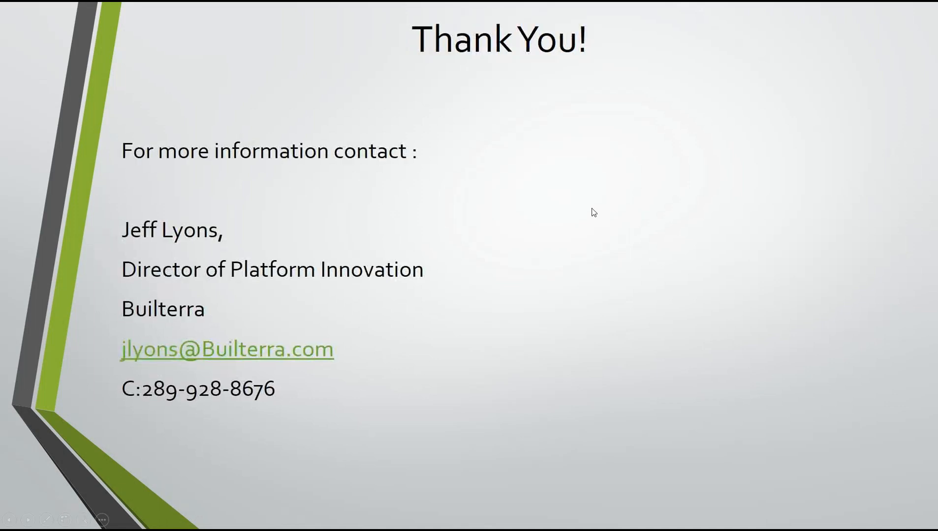